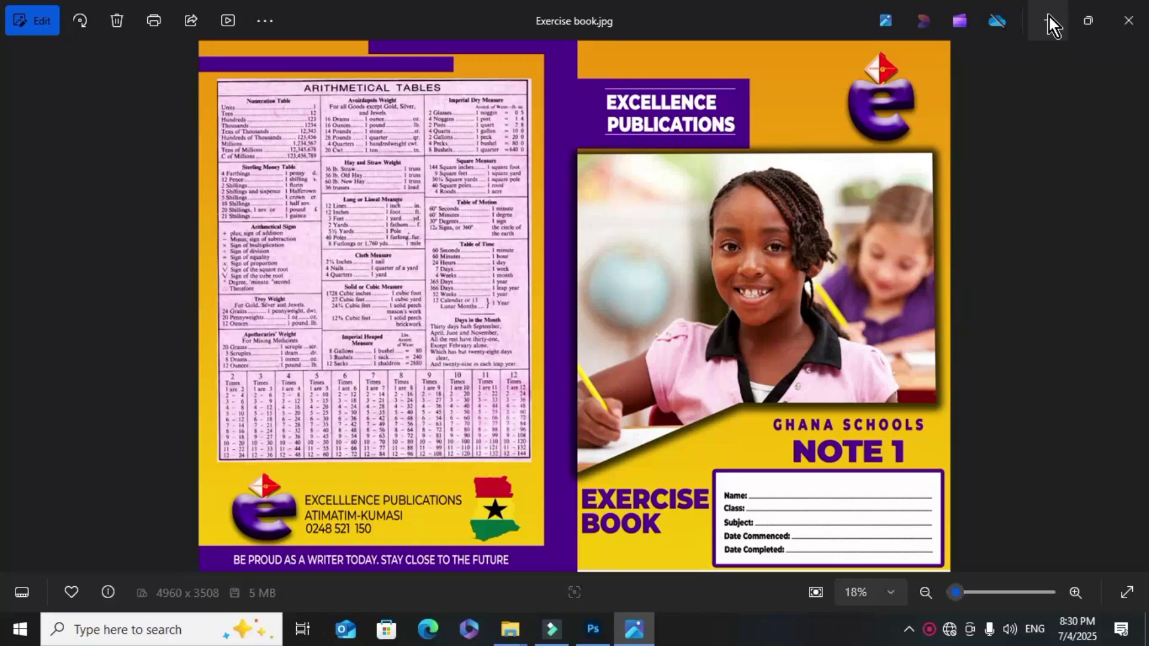
Switch from the Exercise book.jpg preview in Photos to the Exercise book.psd design in Photoshop
click(592, 628)
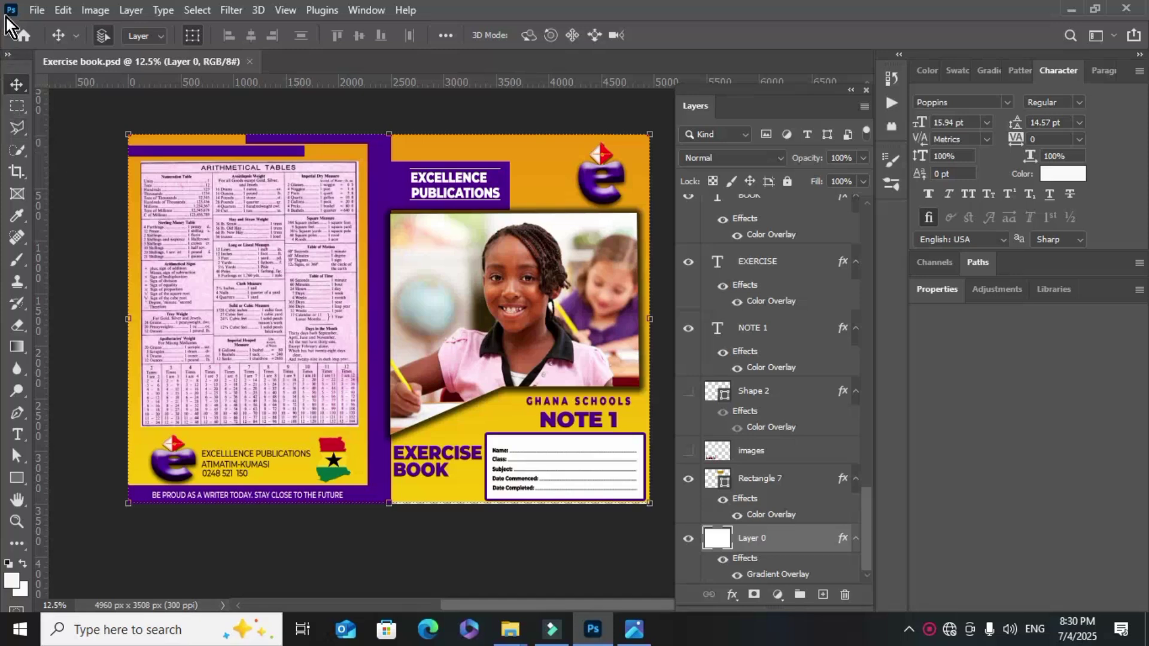
Start a new document named EXX BOOK at 14 × 9 inches, 300 ppi
click(36, 10)
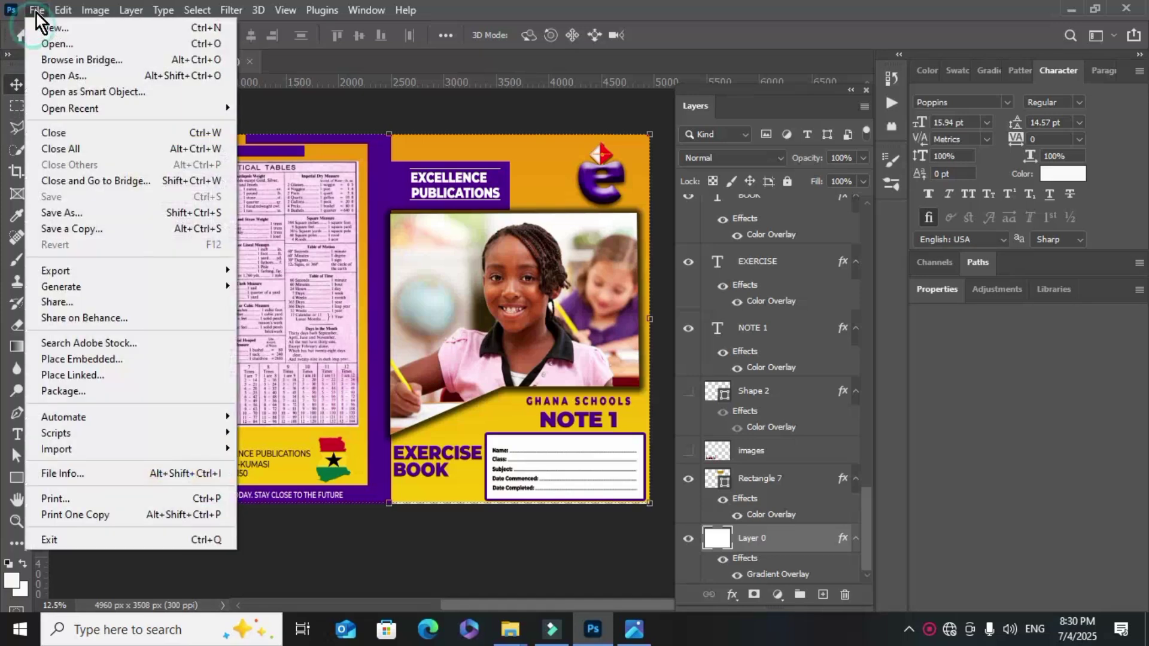
click(86, 29)
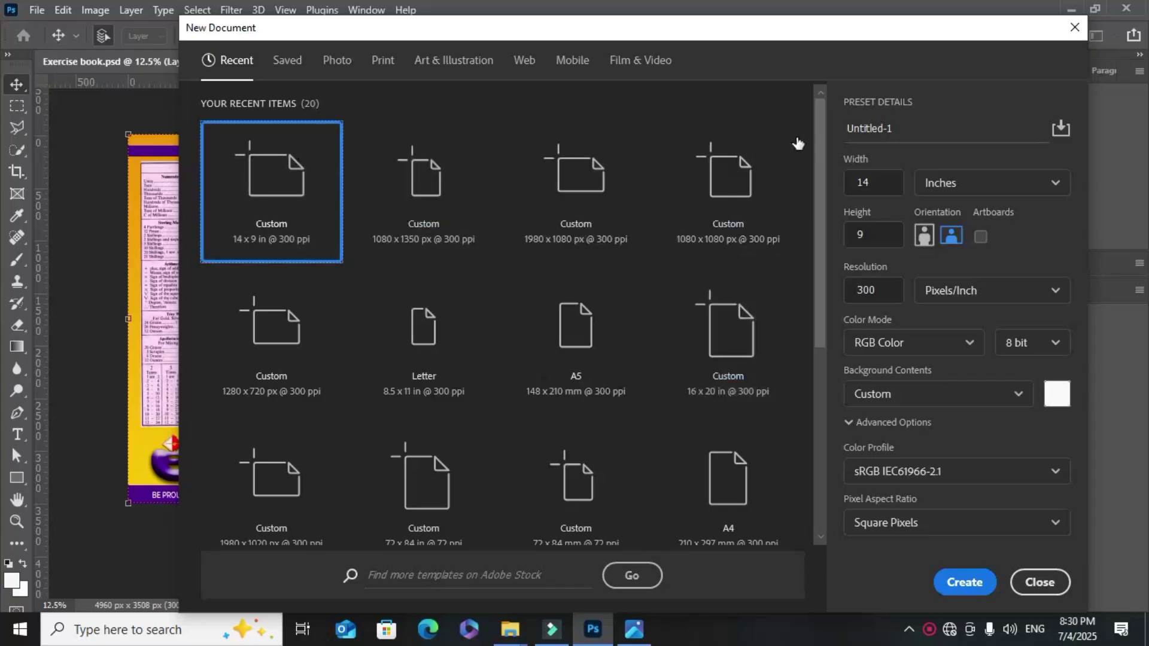
click(923, 126)
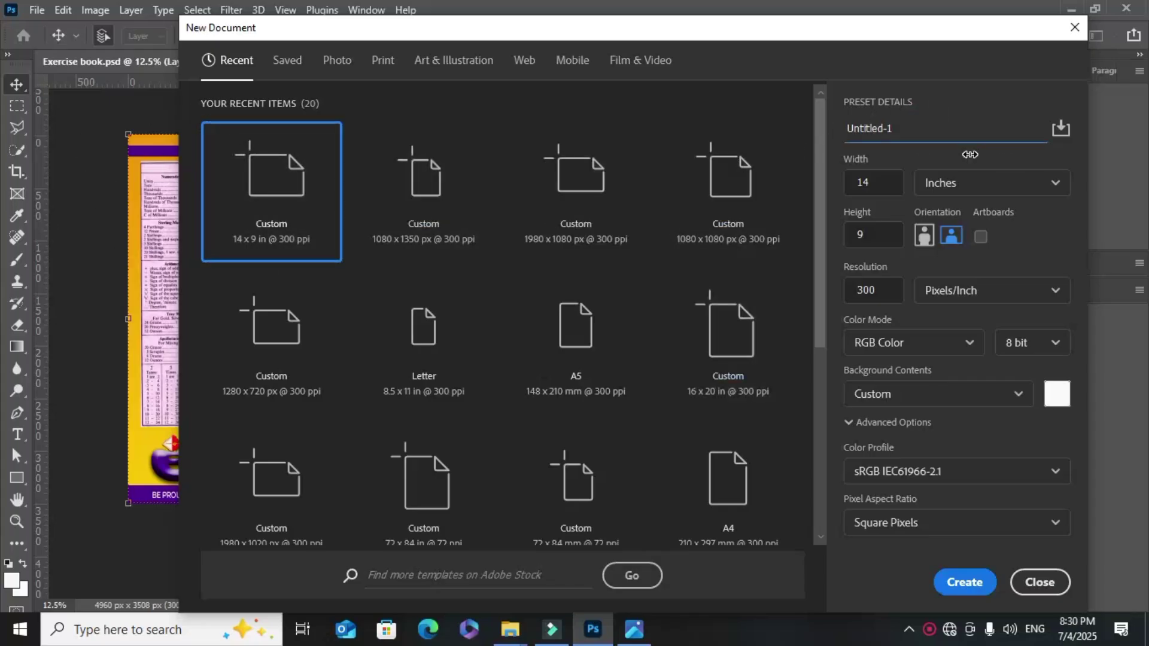
key(BackSpace)
key(BackSpace)
key(BackSpace)
key(BackSpace)
key(BackSpace)
key(BackSpace)
key(BackSpace)
key(BackSpace)
key(BackSpace)
key(BackSpace)
text(EXX BOOK)
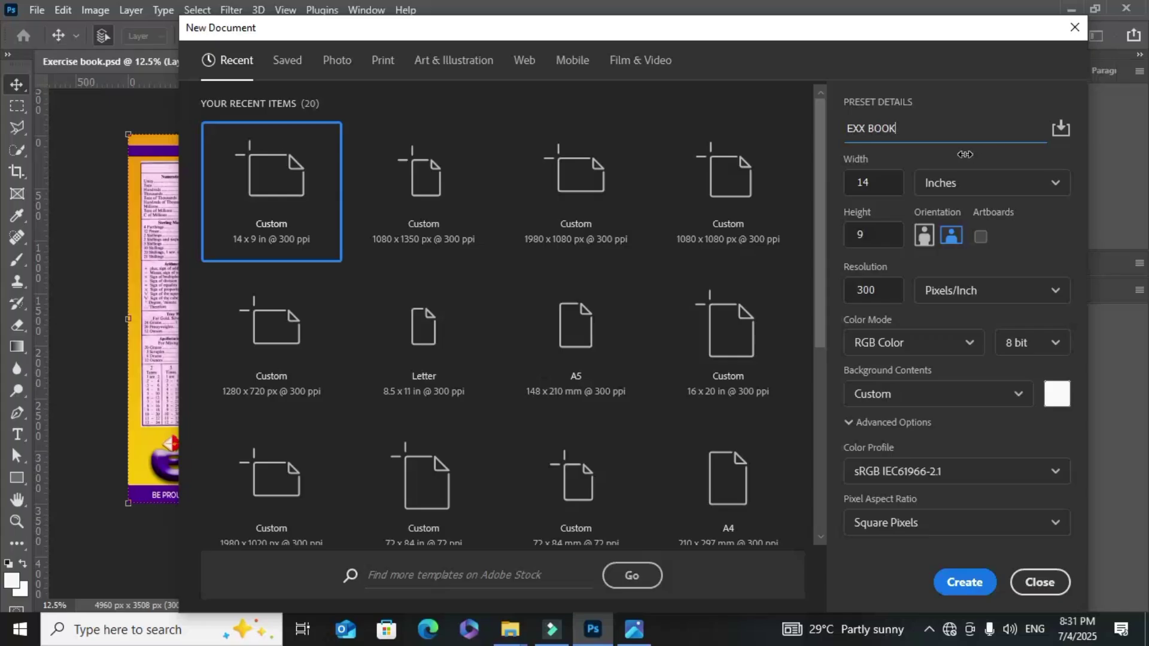
click(877, 187)
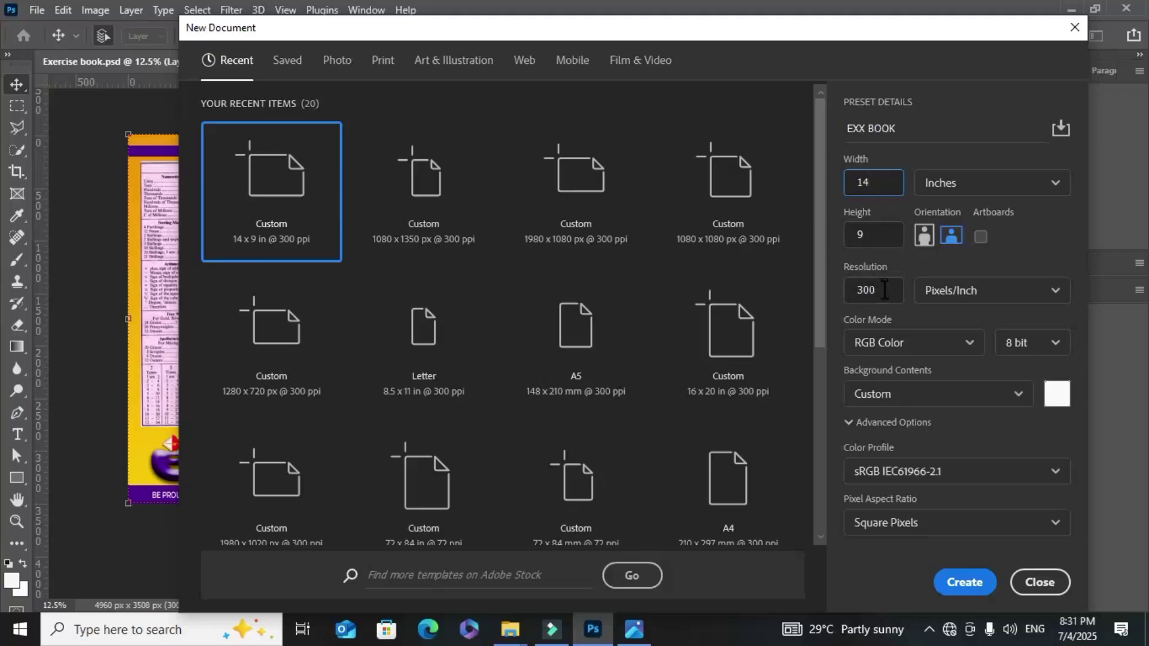
Create the 4200 × 2700 px EXX BOOK document and drag a guide out from the ruler
click(962, 582)
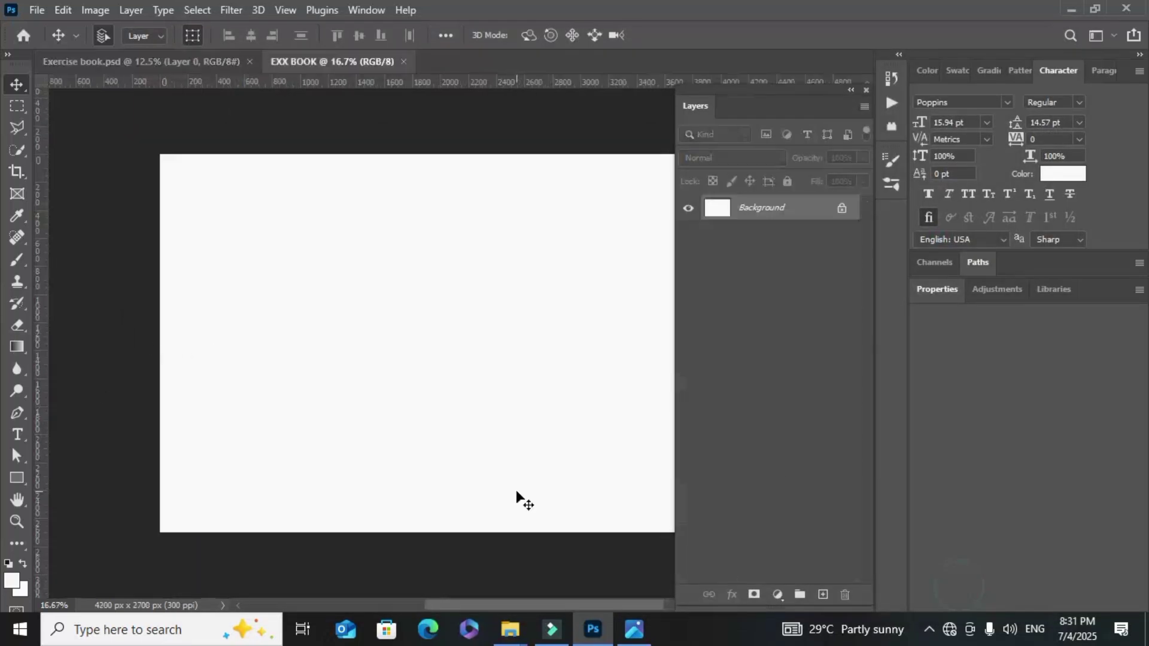
mouse_move(531, 605)
mouse_down()
mouse_move(559, 612)
mouse_move(544, 610)
mouse_up()
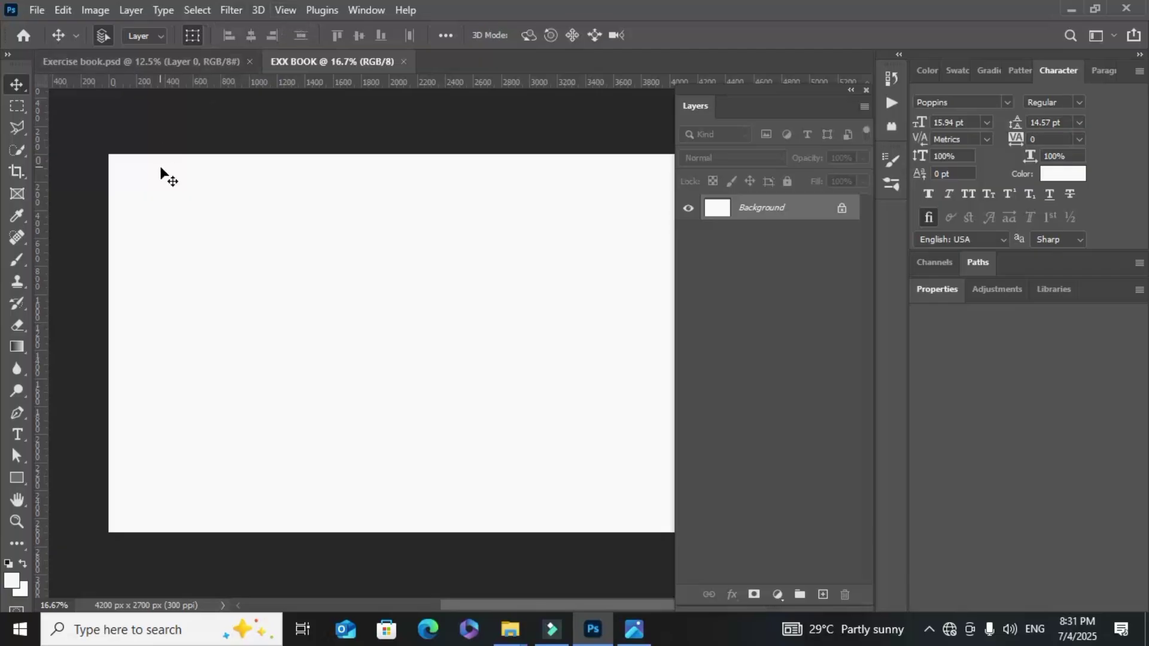
mouse_move(39, 222)
mouse_down()
mouse_move(403, 221)
mouse_move(379, 225)
mouse_move(395, 231)
mouse_move(38, 229)
mouse_up()
Add a vertical guide at exactly 7 inches using View > New Guide
click(285, 10)
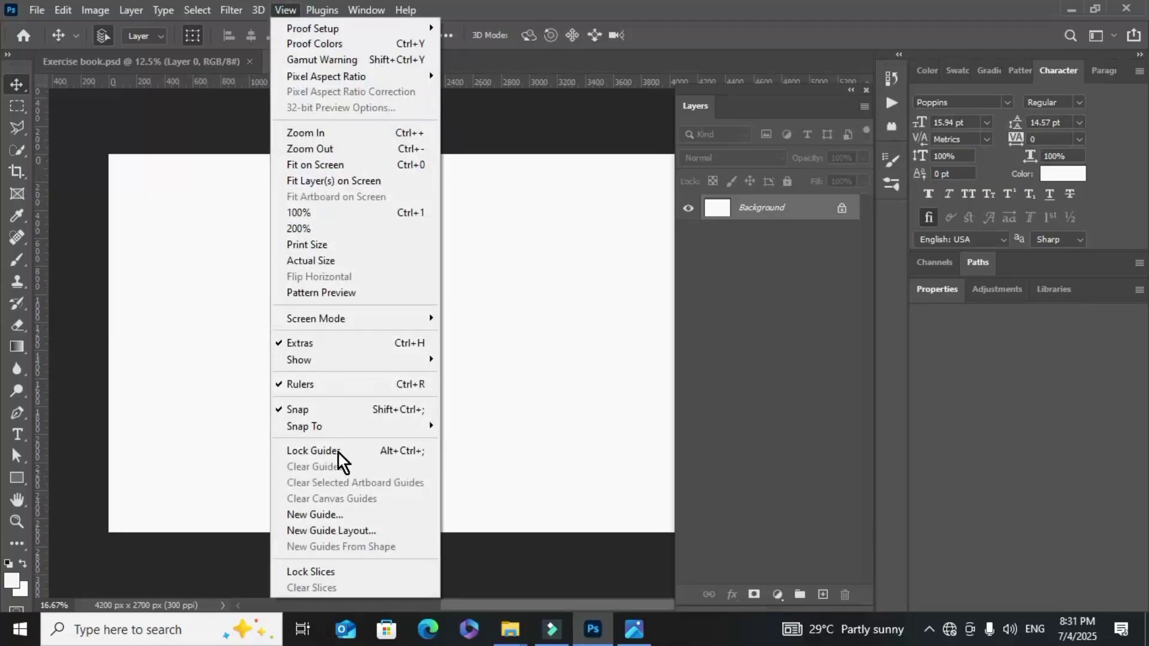
click(314, 513)
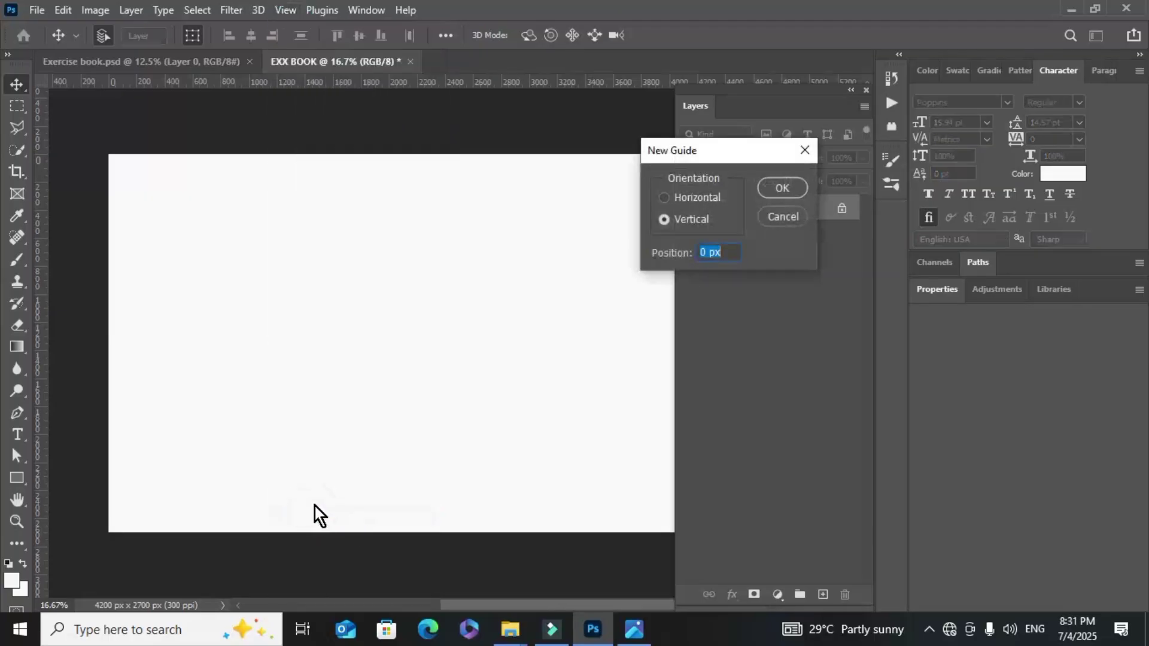
drag(716, 156, 808, 140)
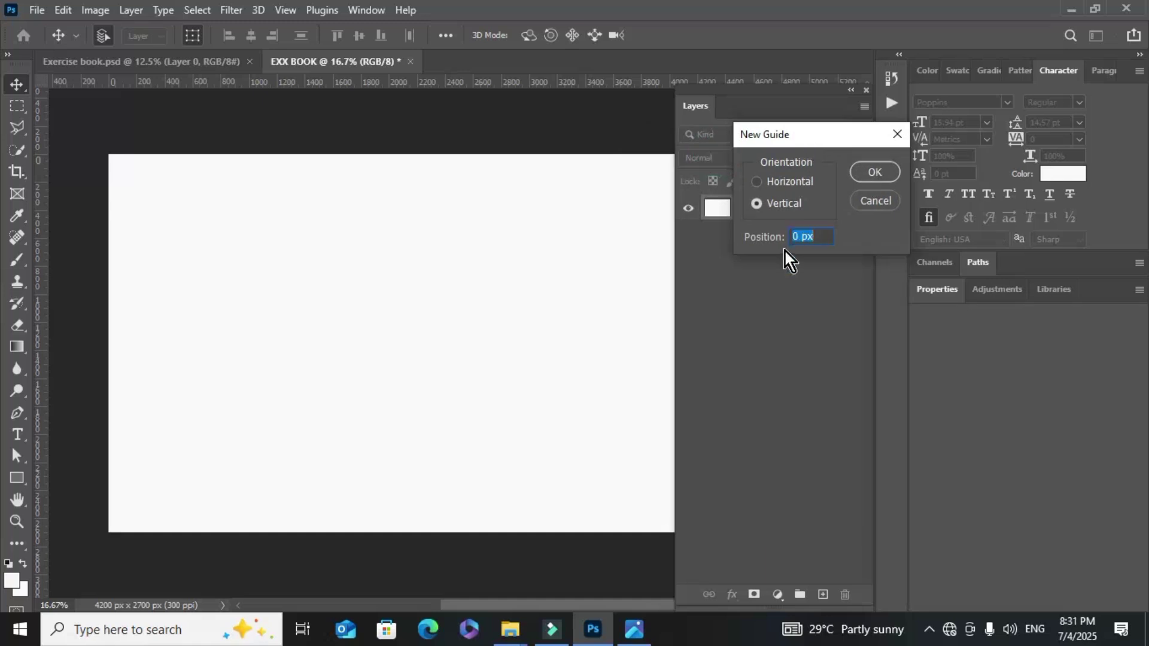
click(755, 206)
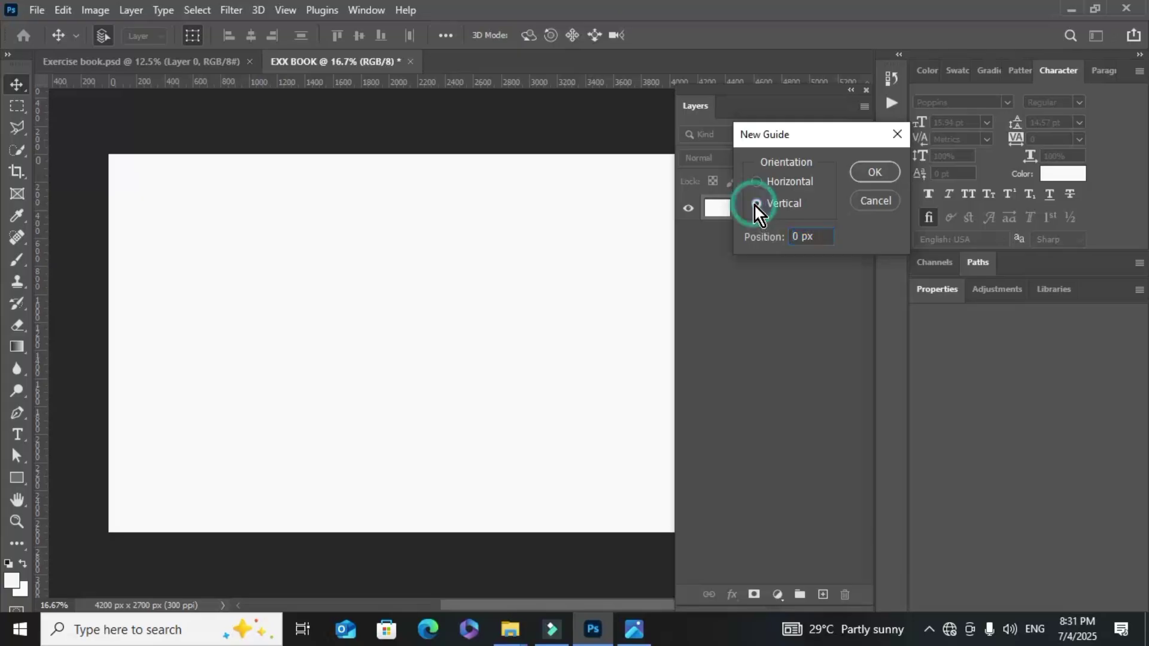
right_click(807, 237)
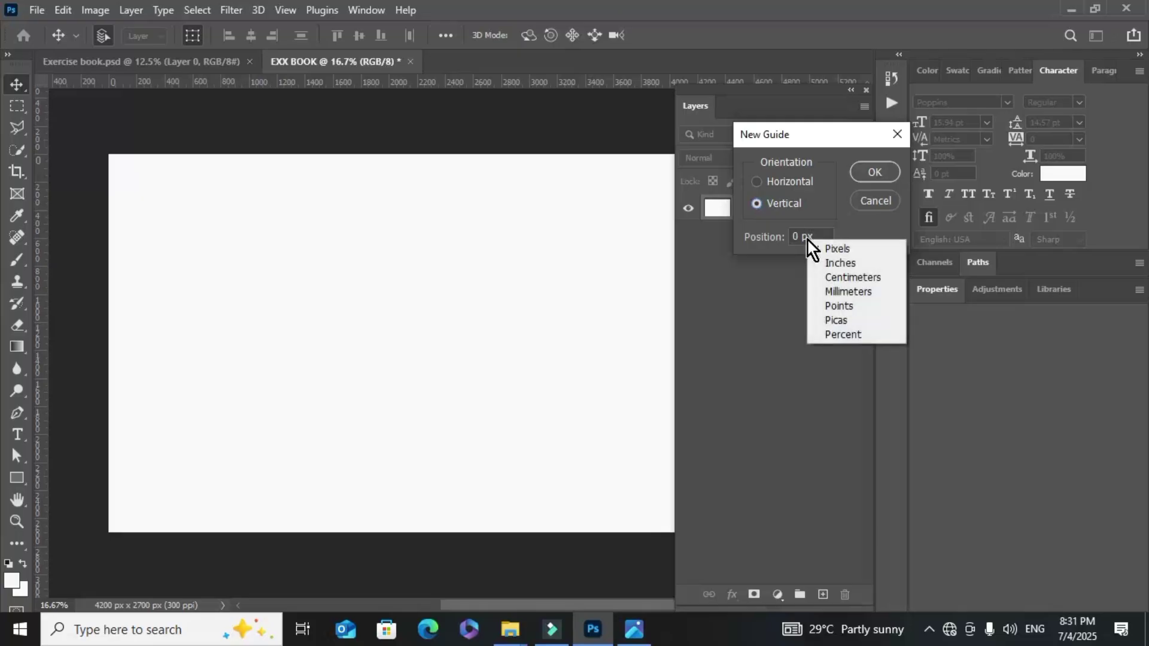
click(827, 261)
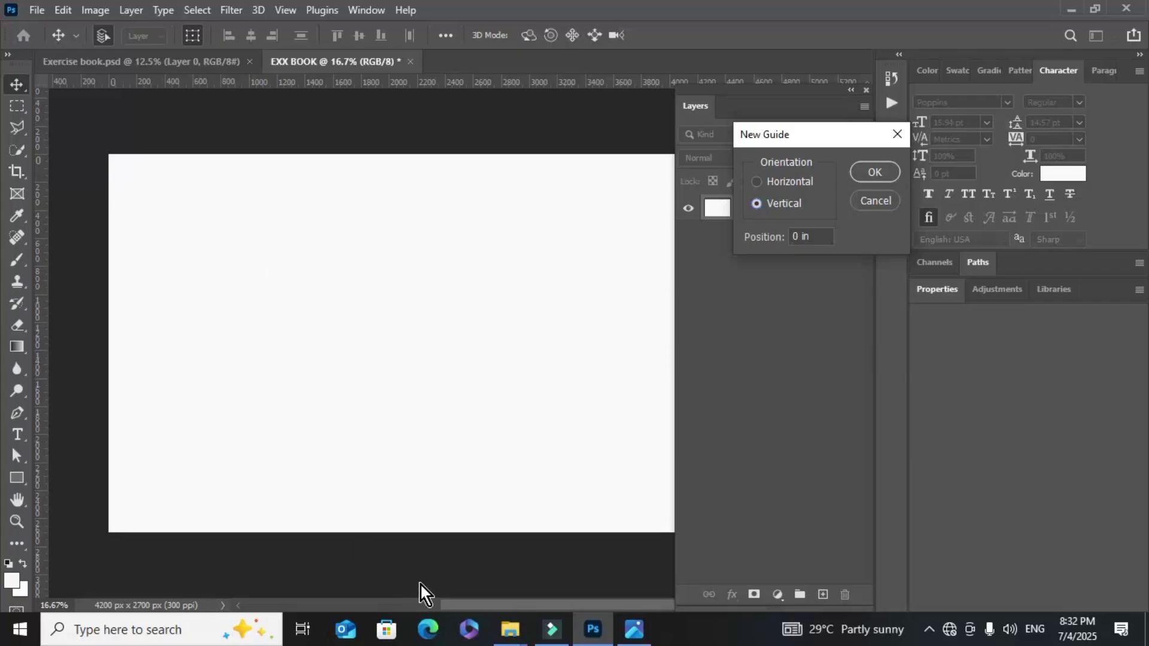
drag(450, 606, 465, 604)
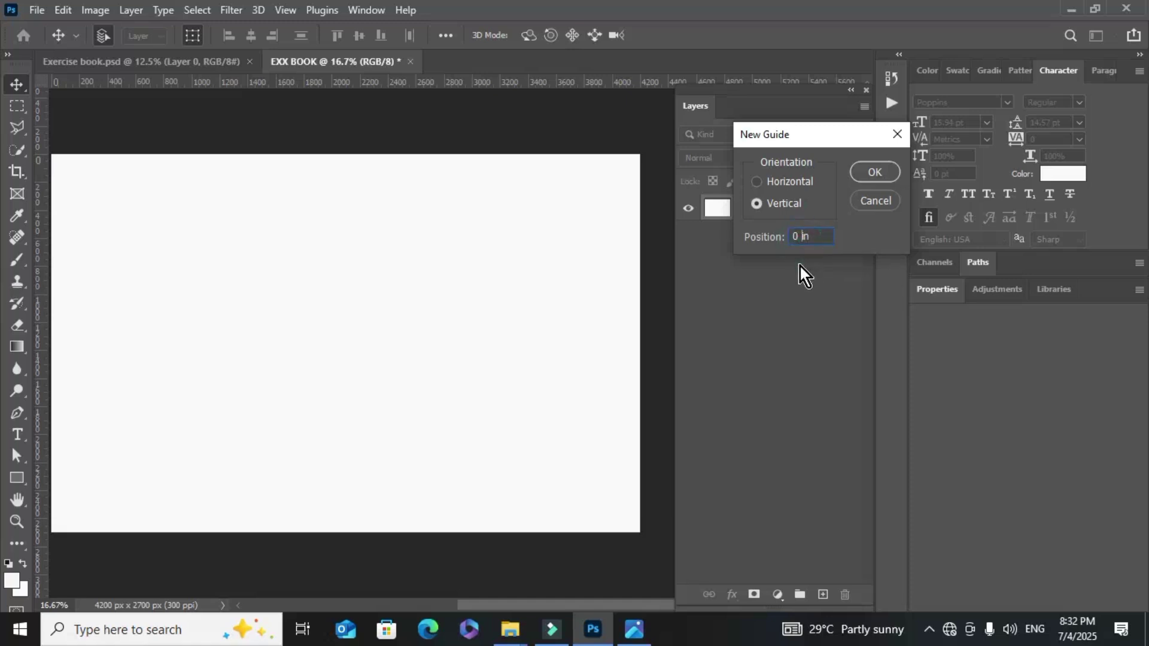
text(7)
click(874, 173)
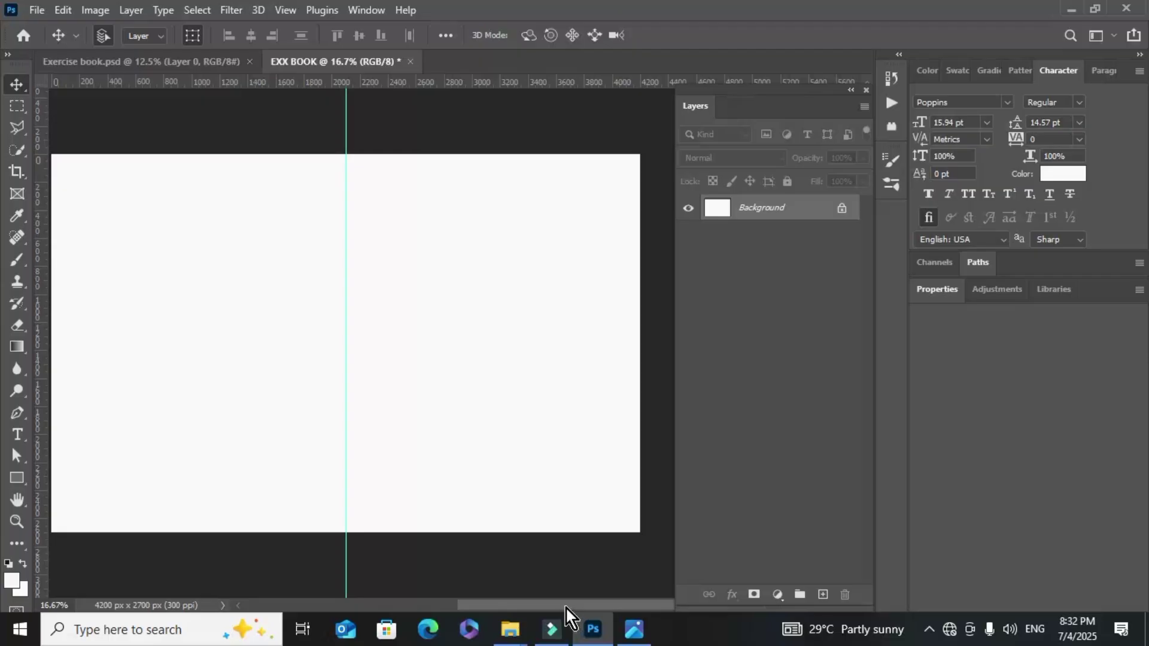
mouse_move(566, 607)
mouse_down()
mouse_move(530, 606)
mouse_move(559, 591)
mouse_up()
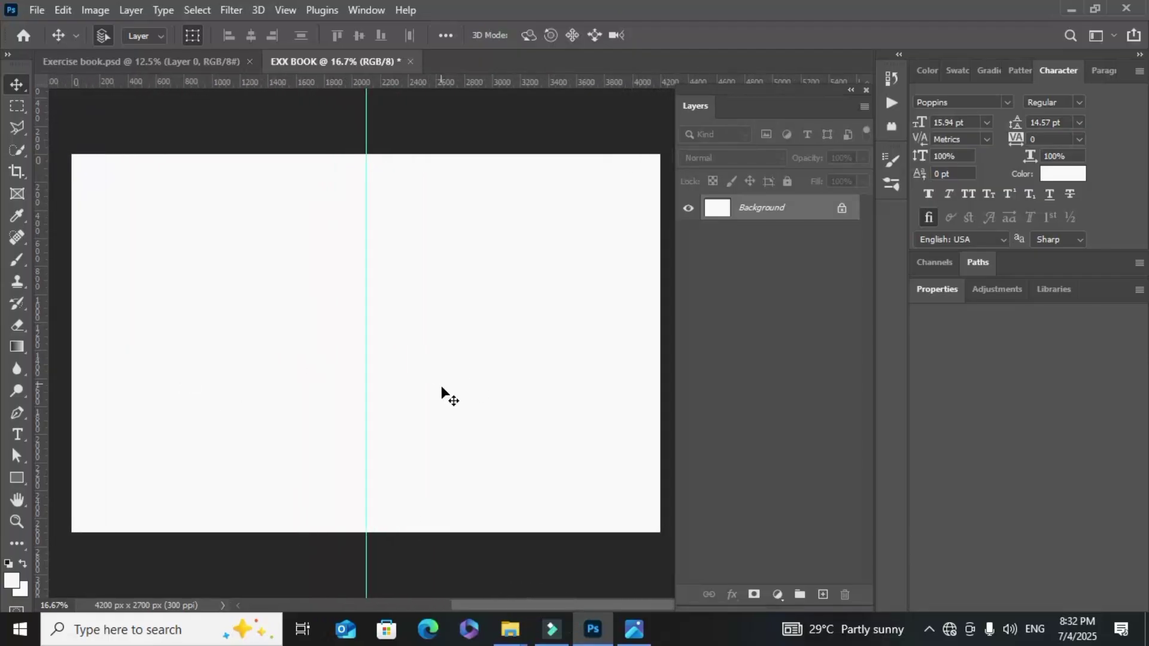
Draw a tall rectangle along the centre guide and fill it violet #480be5
click(18, 475)
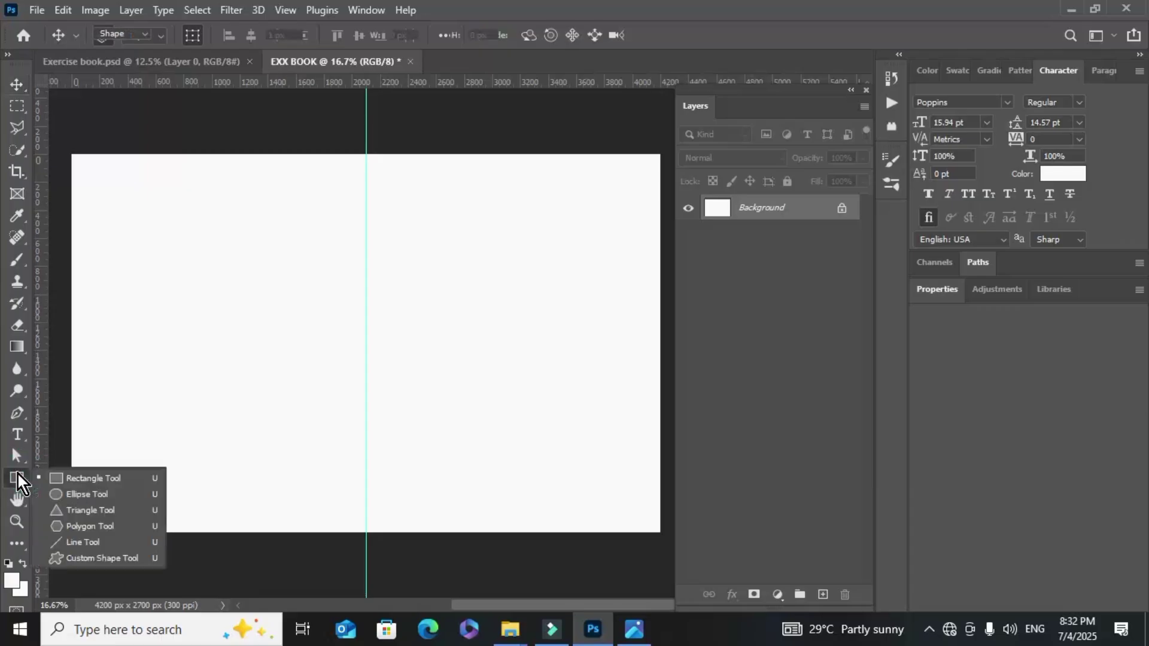
click(53, 475)
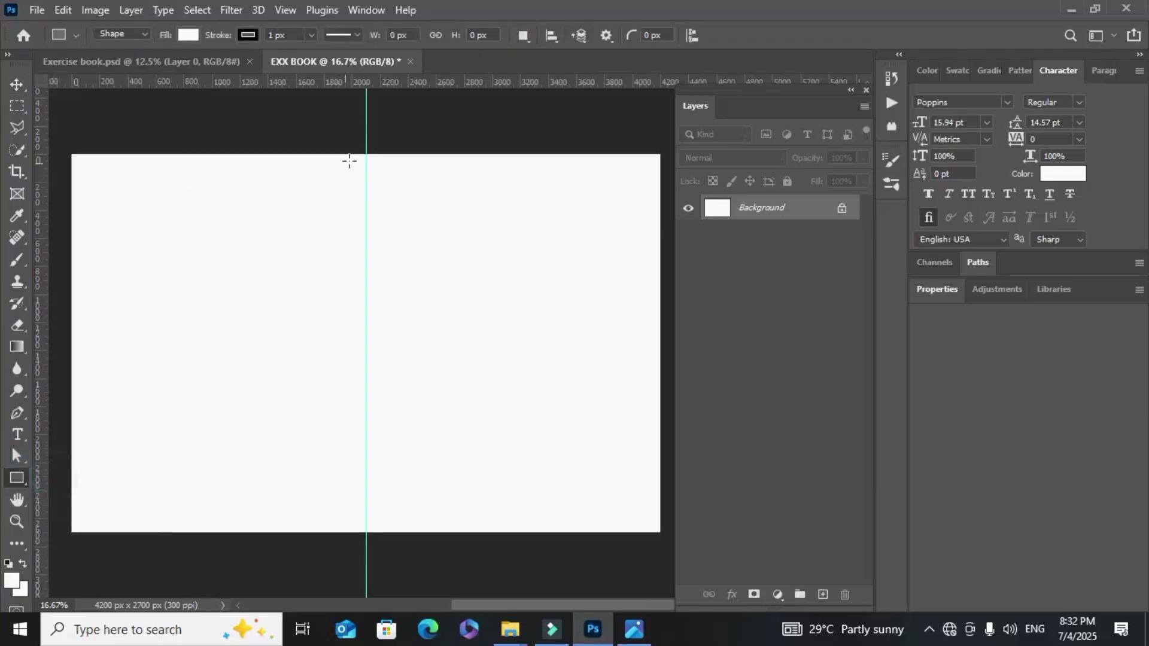
drag(352, 131, 381, 547)
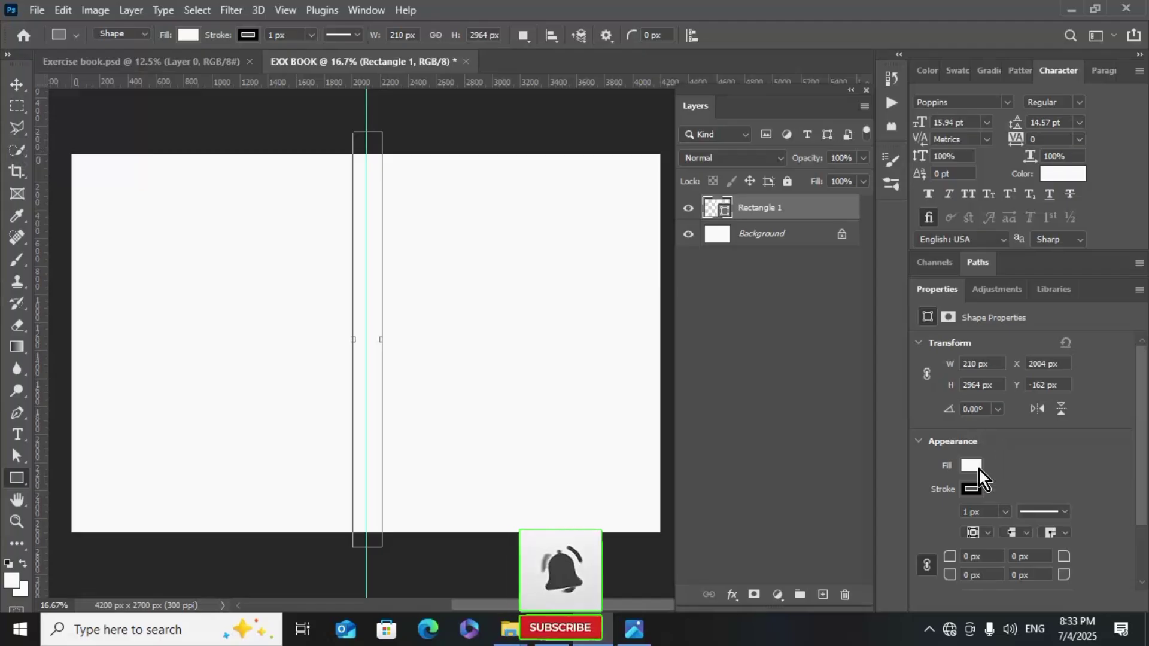
click(970, 490)
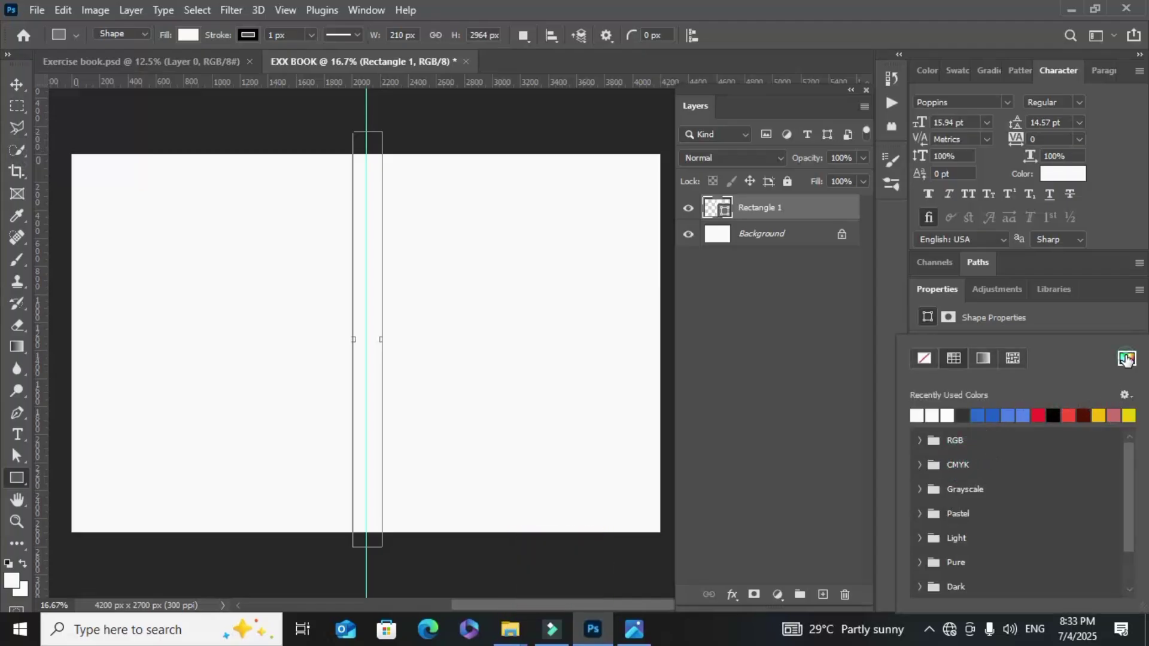
click(1127, 357)
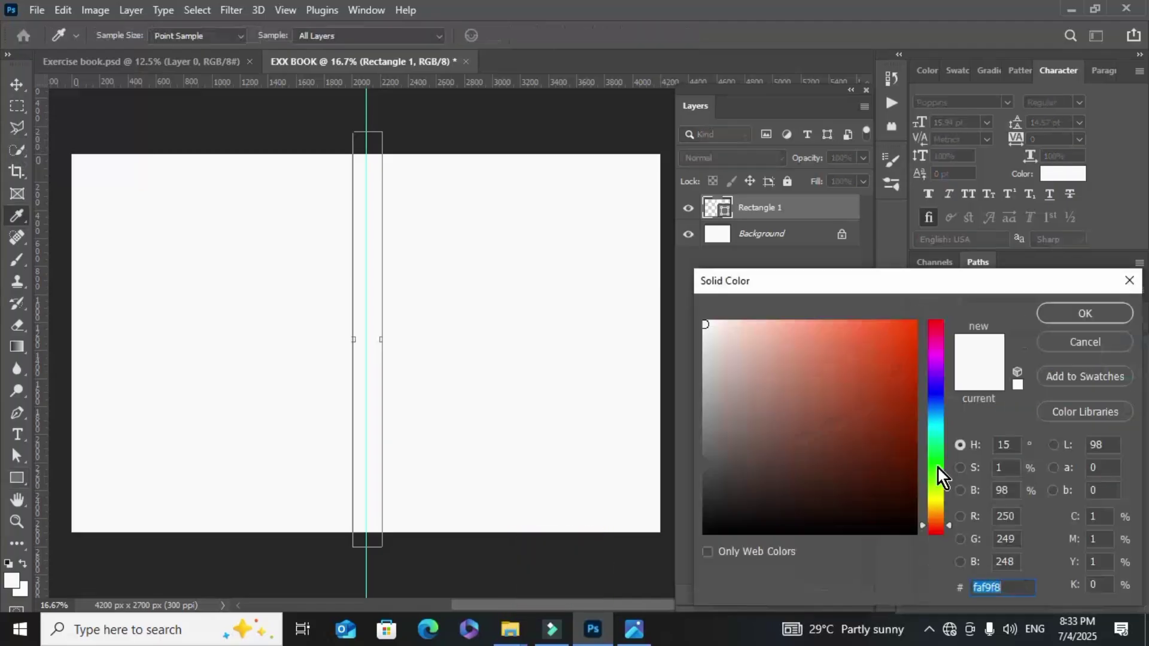
click(935, 381)
drag(894, 372, 907, 342)
click(1042, 315)
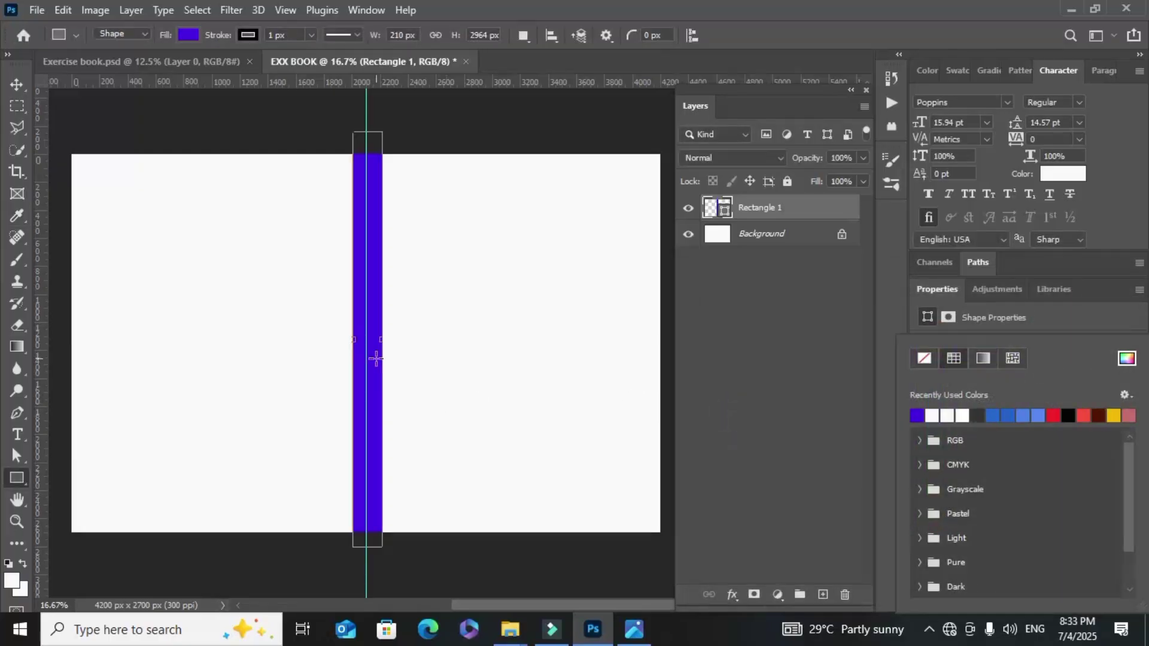
Deselect the violet strip and dock the Layers panel on the right
click(17, 83)
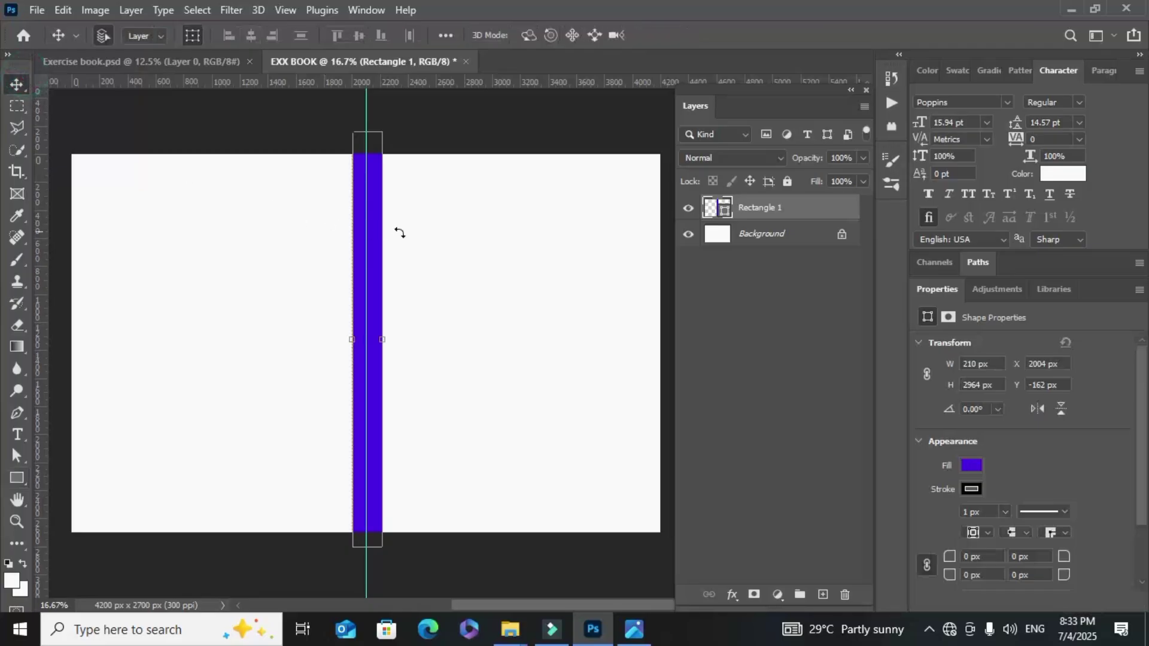
click(431, 237)
scroll(479, 341, down, 1)
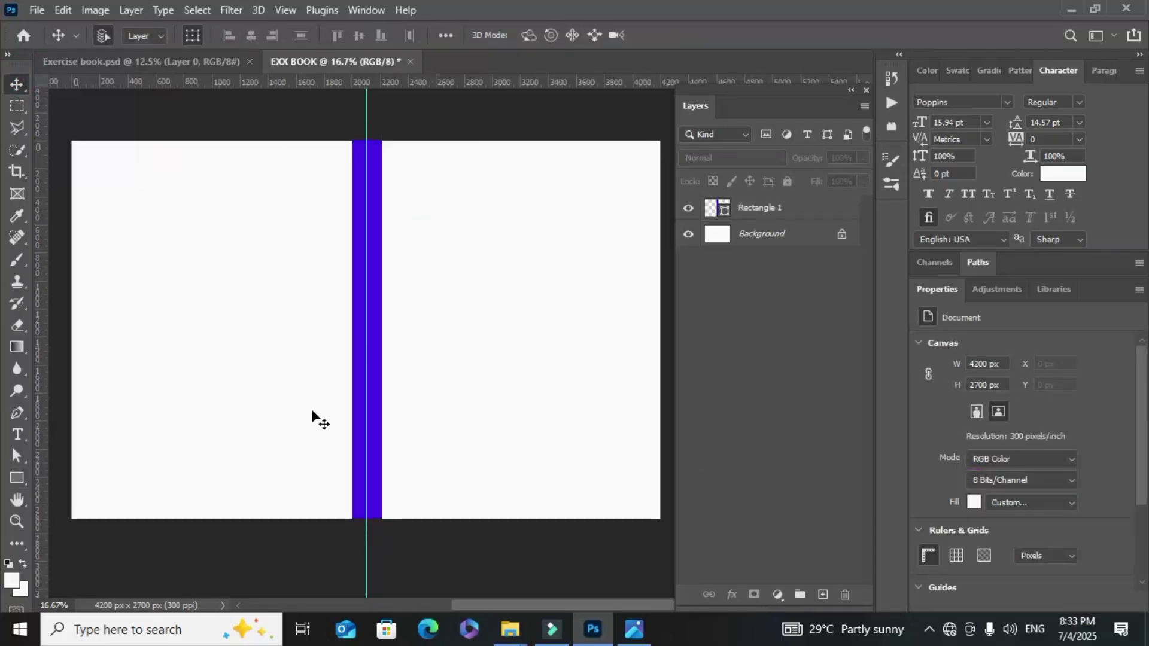
scroll(359, 401, up, 1)
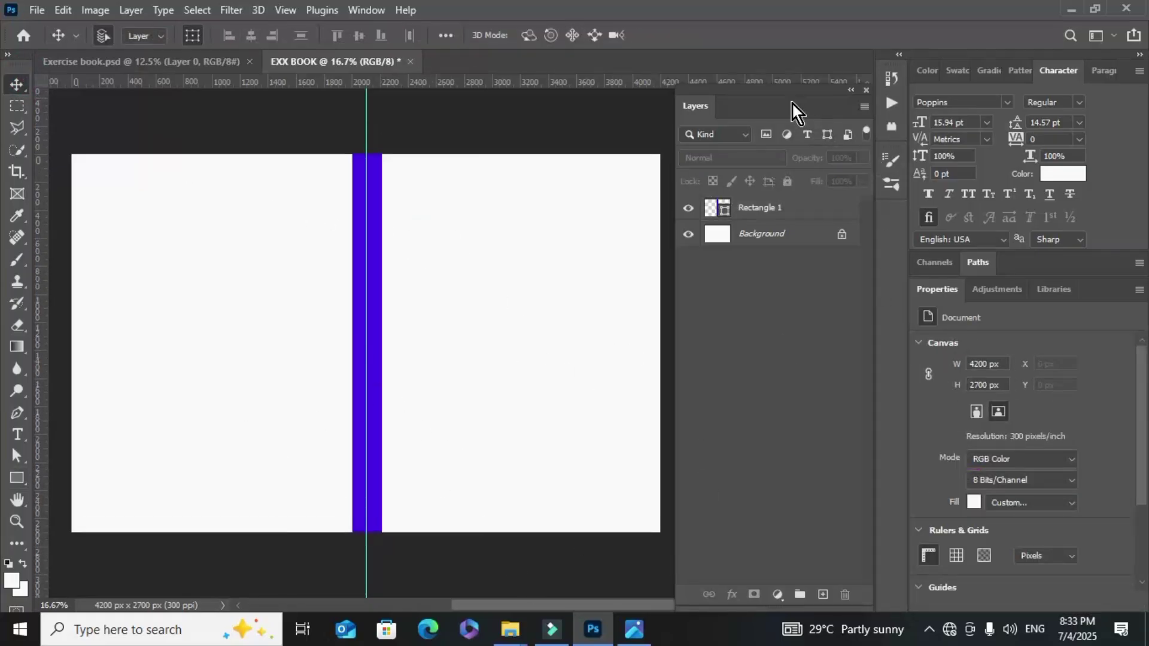
drag(791, 102, 1010, 116)
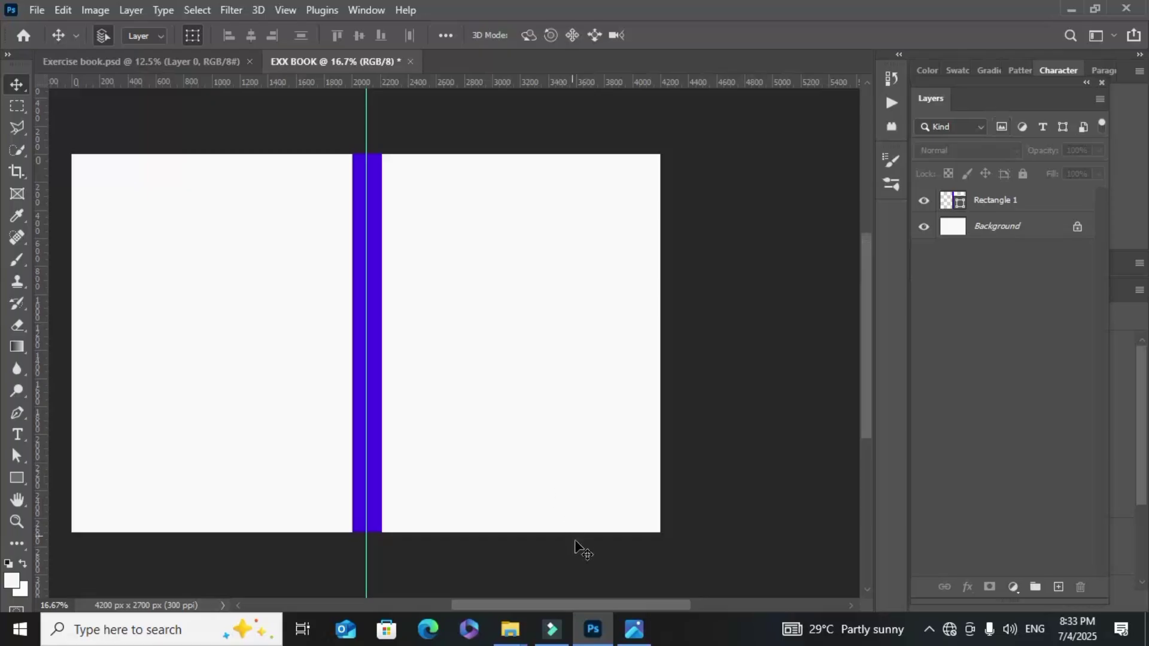
drag(652, 604, 624, 608)
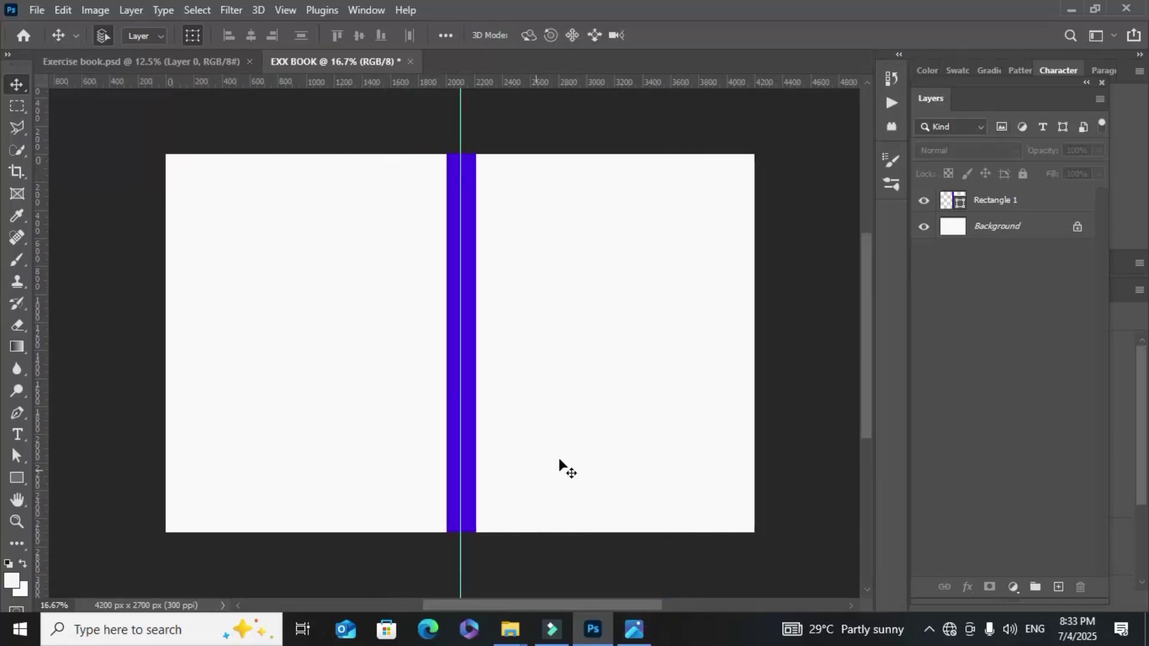
click(618, 346)
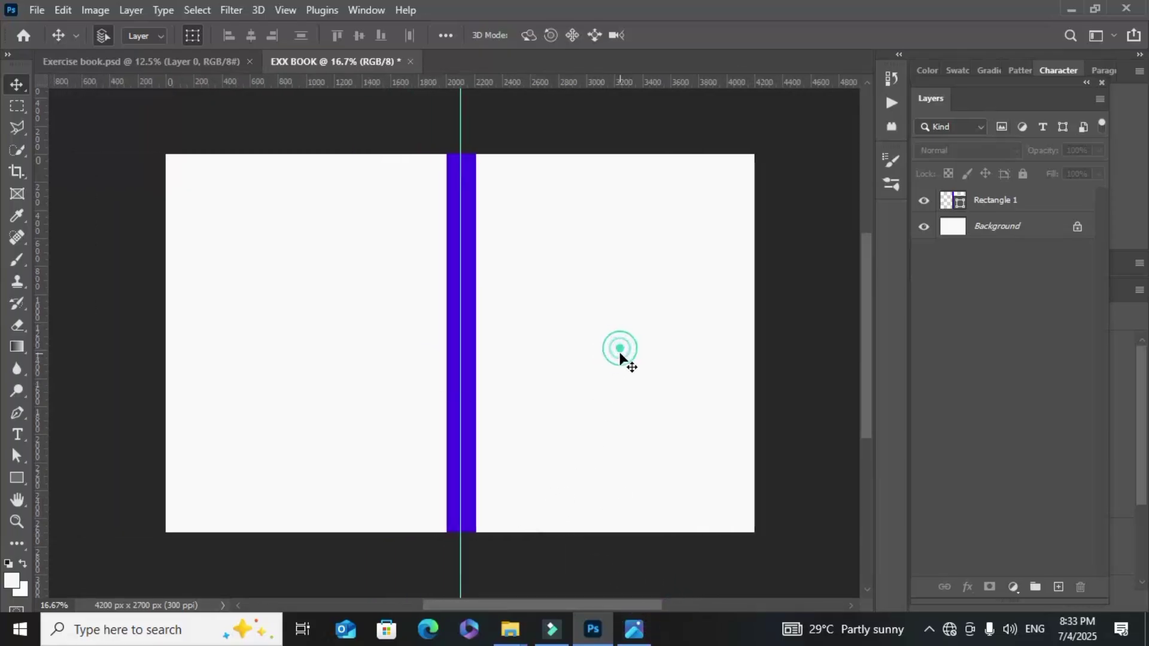
Convert the Background to Layer 0 and add a Gradient Overlay style
double_click(1005, 227)
click(852, 238)
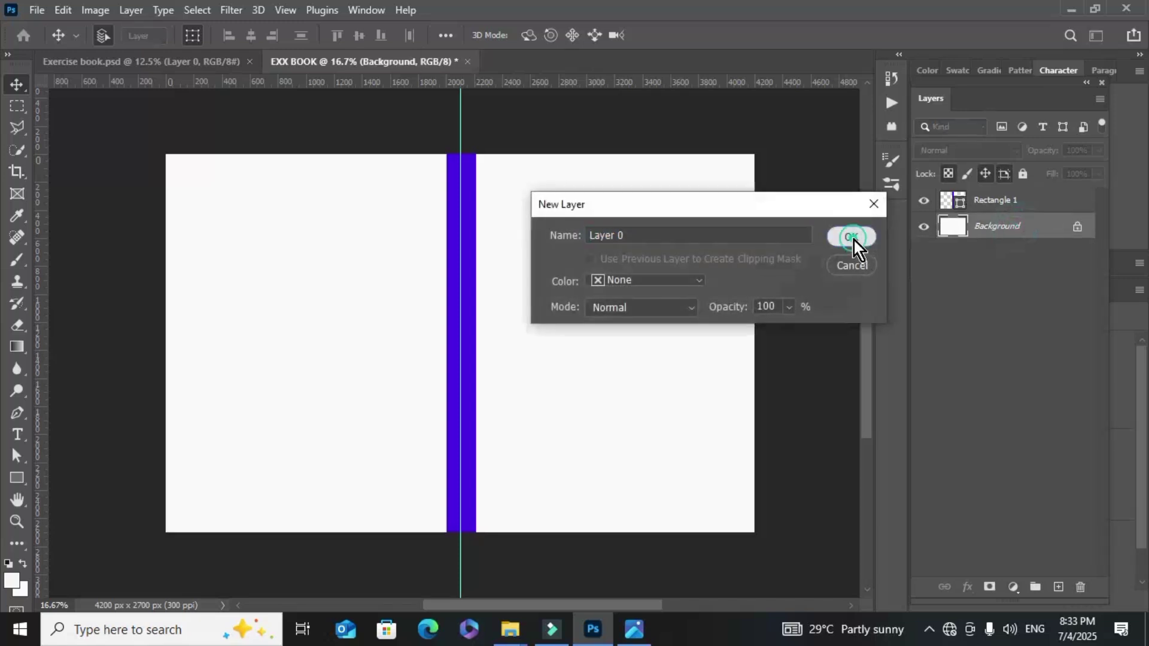
click(967, 587)
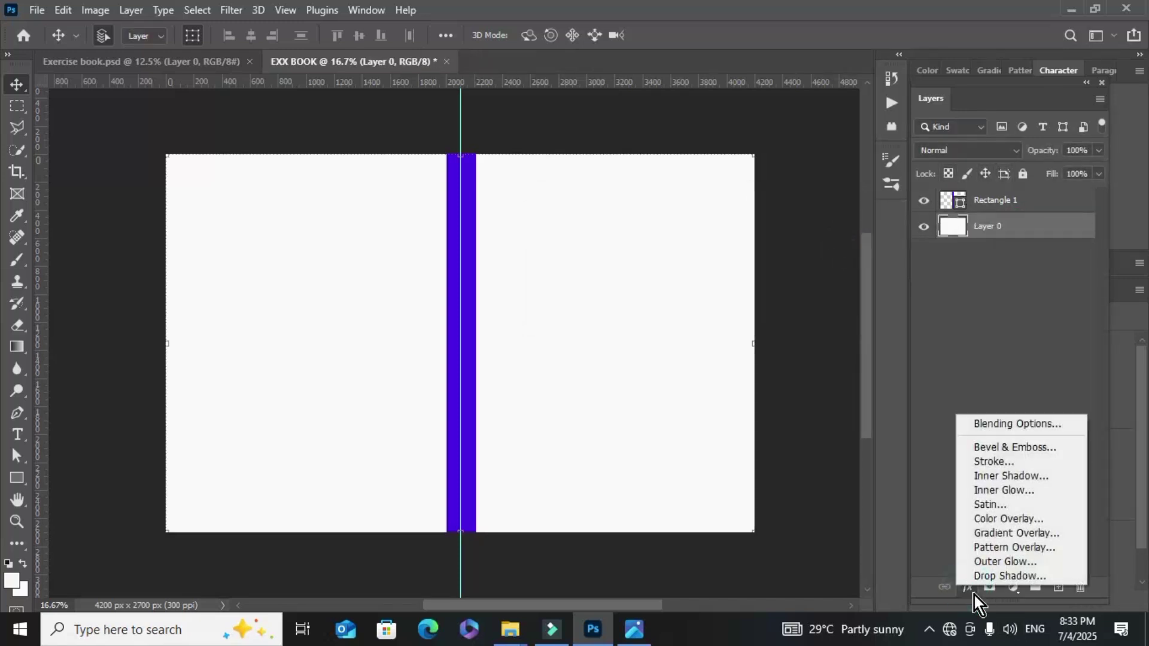
click(1006, 535)
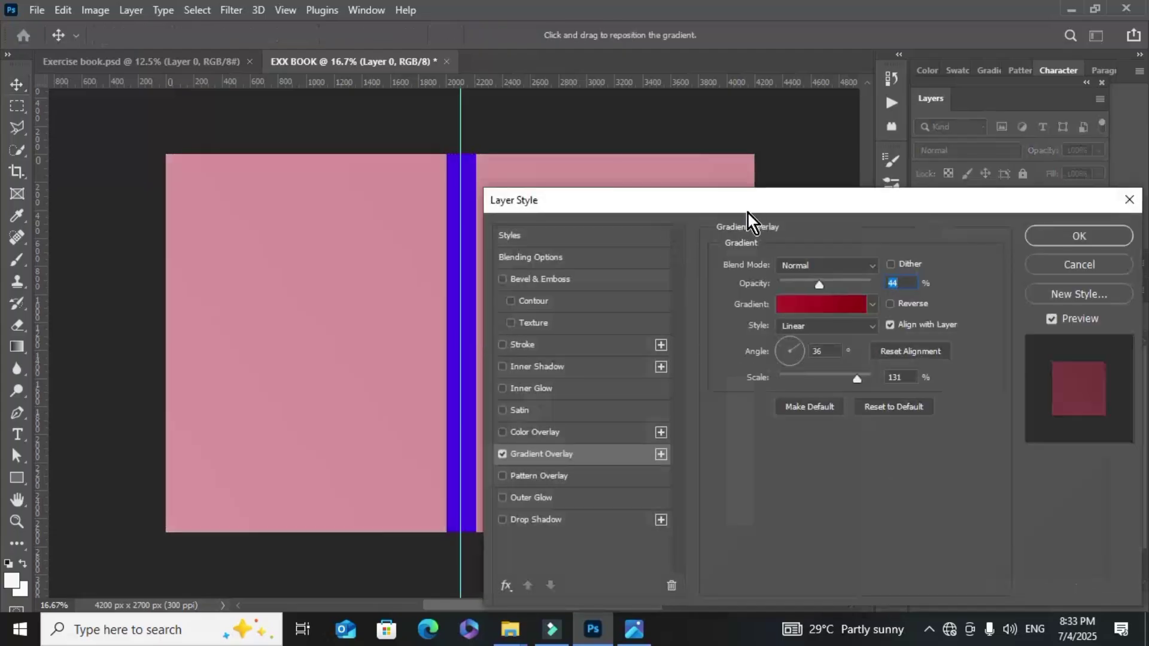
drag(763, 202, 817, 116)
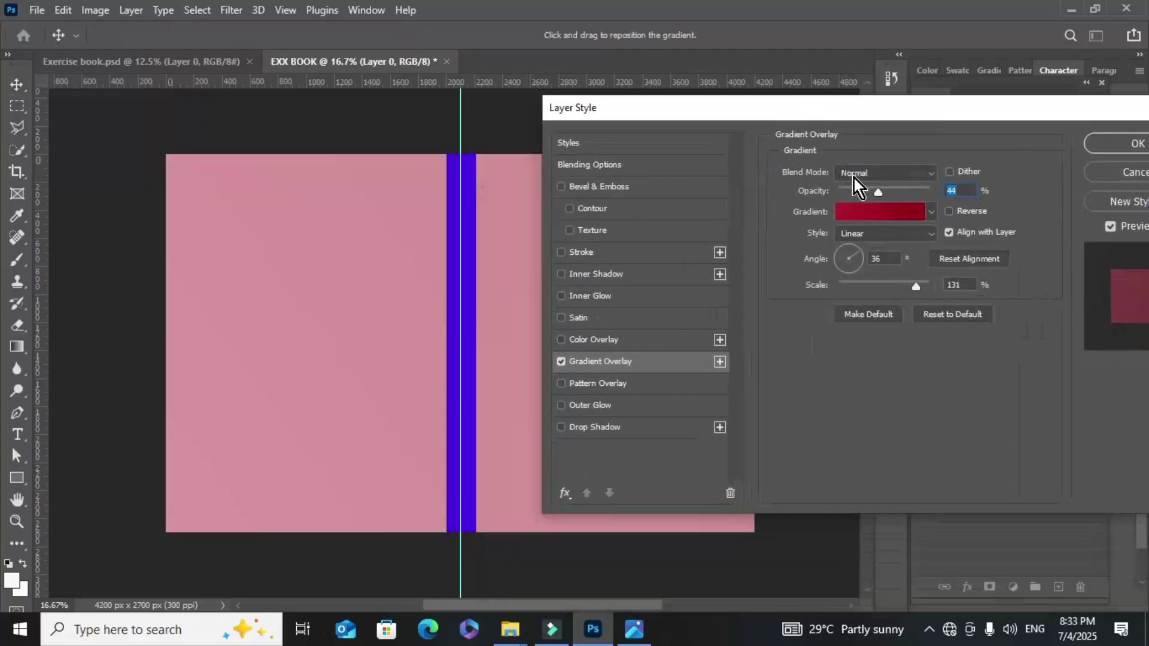
Try several gradient presets and settle on the orange-to-red gradient
click(881, 211)
scroll(882, 209, down, 5)
scroll(886, 212, down, 2)
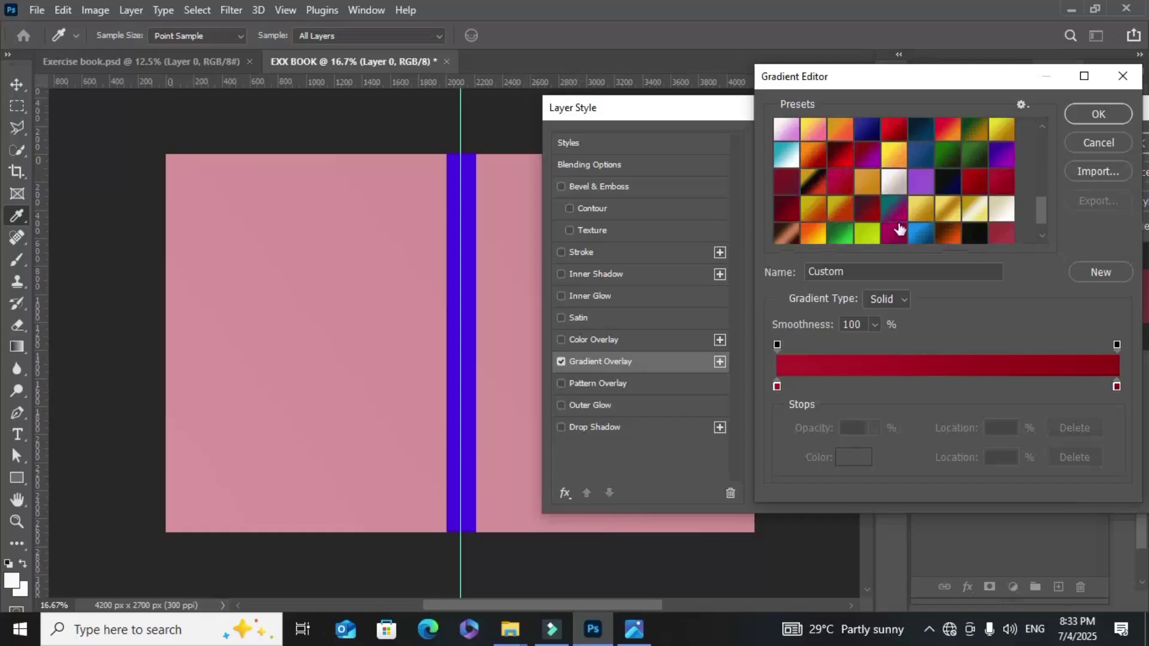
scroll(896, 222, down, 2)
click(831, 213)
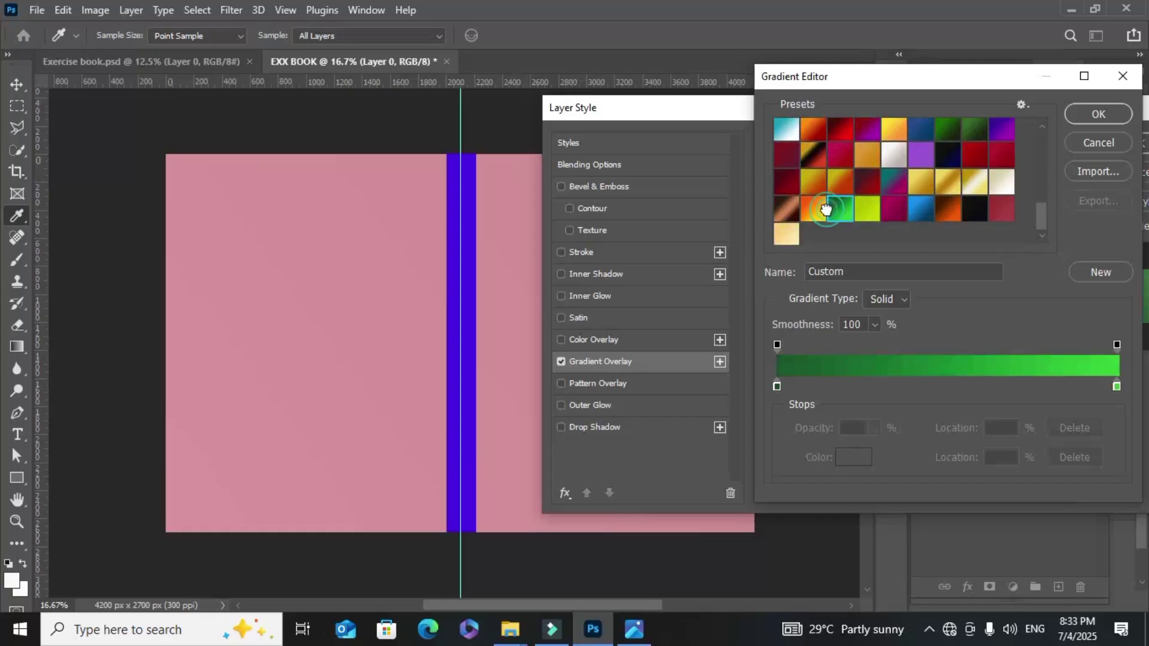
scroll(829, 225, up, 1)
click(815, 240)
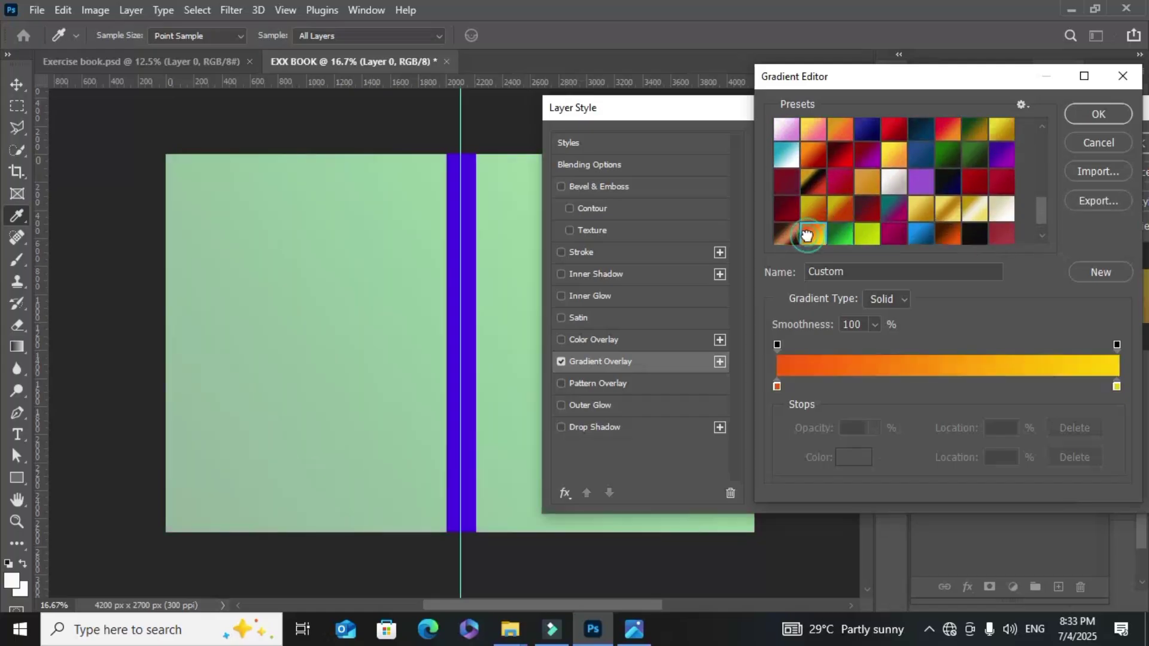
click(867, 234)
scroll(859, 205, up, 3)
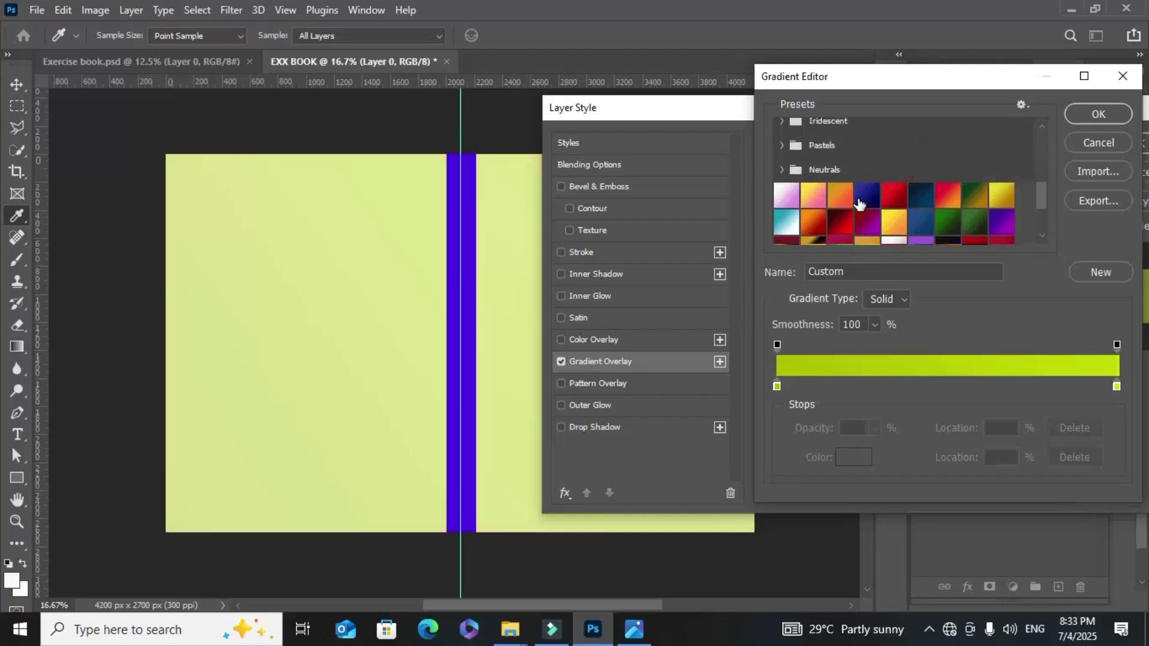
scroll(852, 215, down, 2)
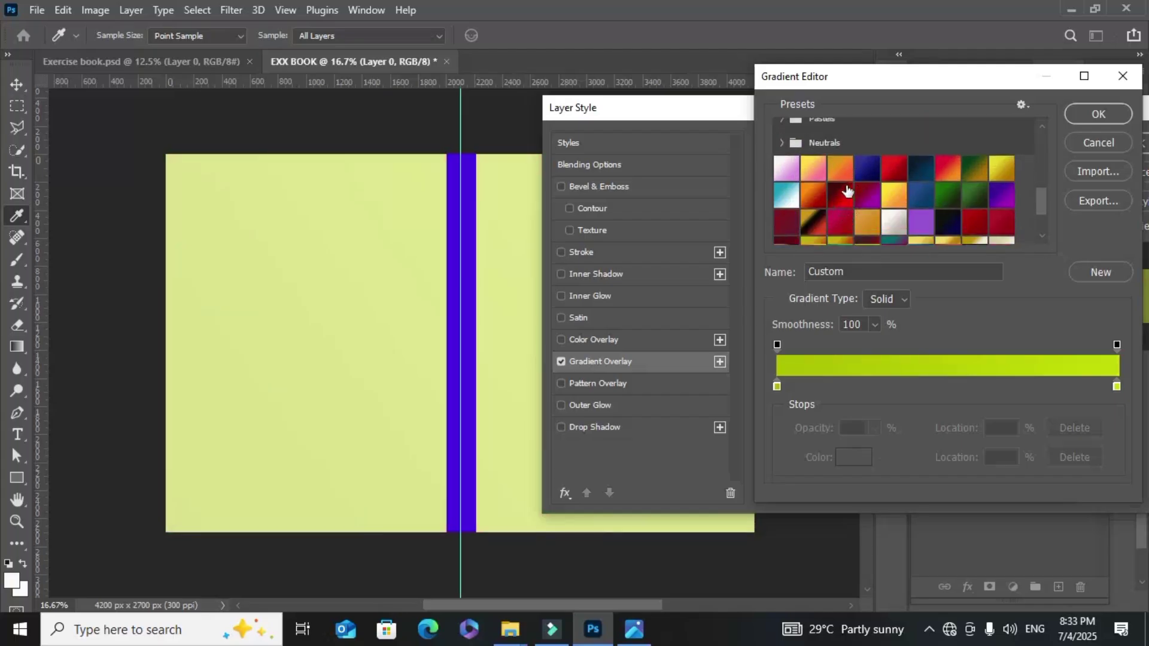
click(849, 170)
scroll(854, 174, down, 1)
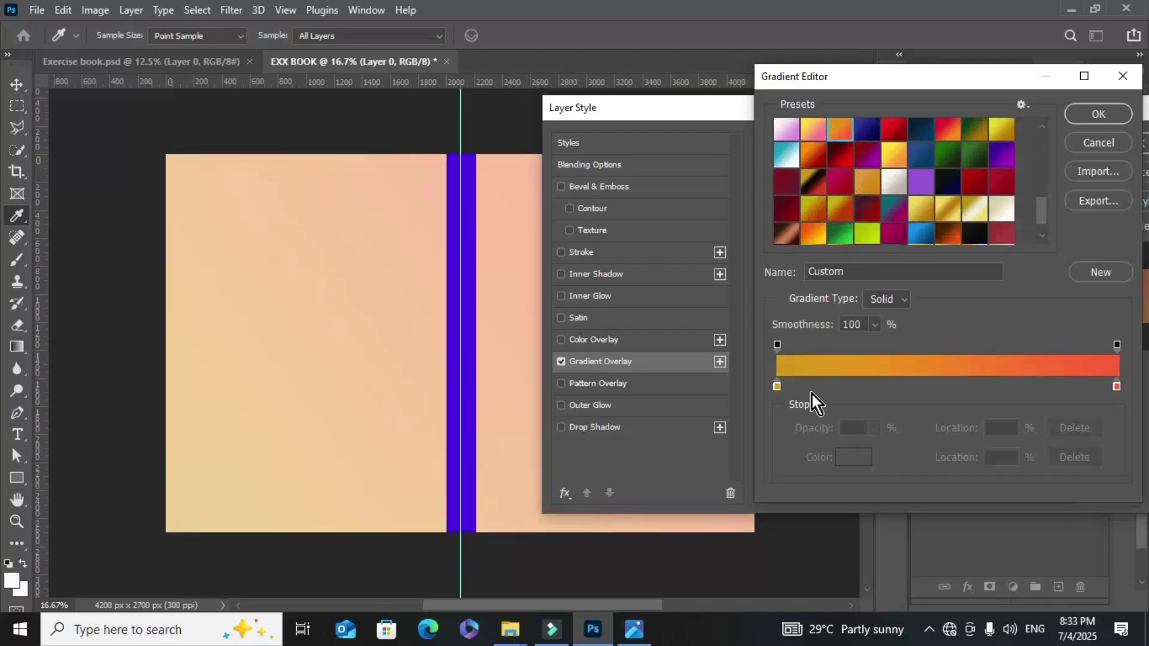
Change the gradient's left colour stop to bright yellow
click(777, 385)
click(852, 456)
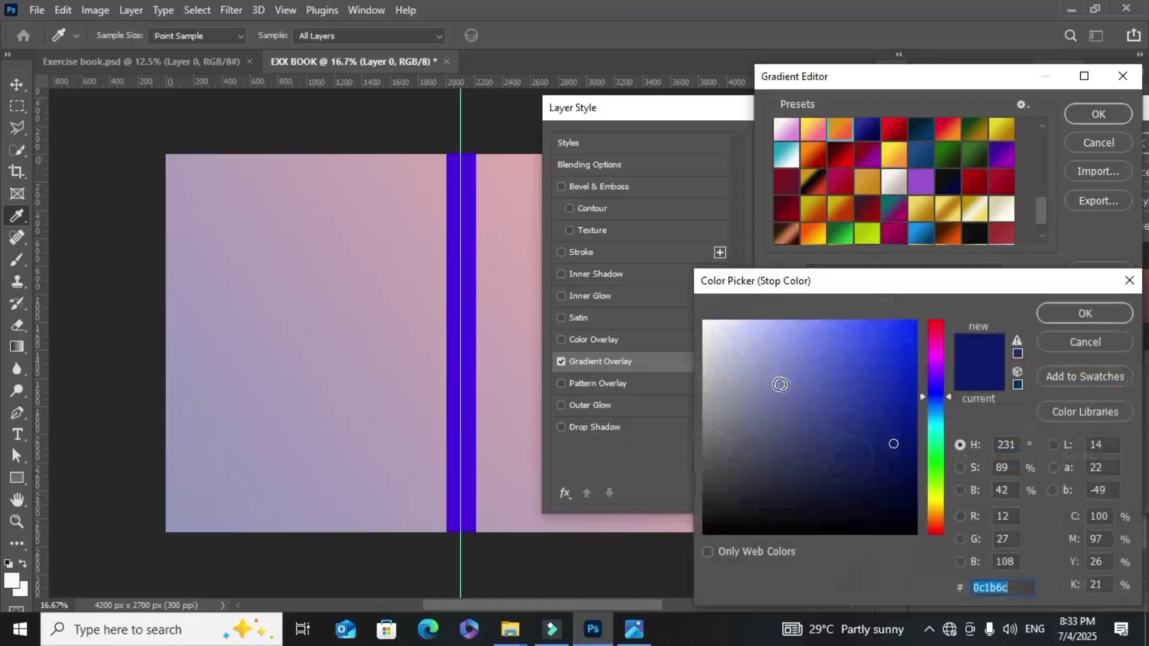
click(935, 503)
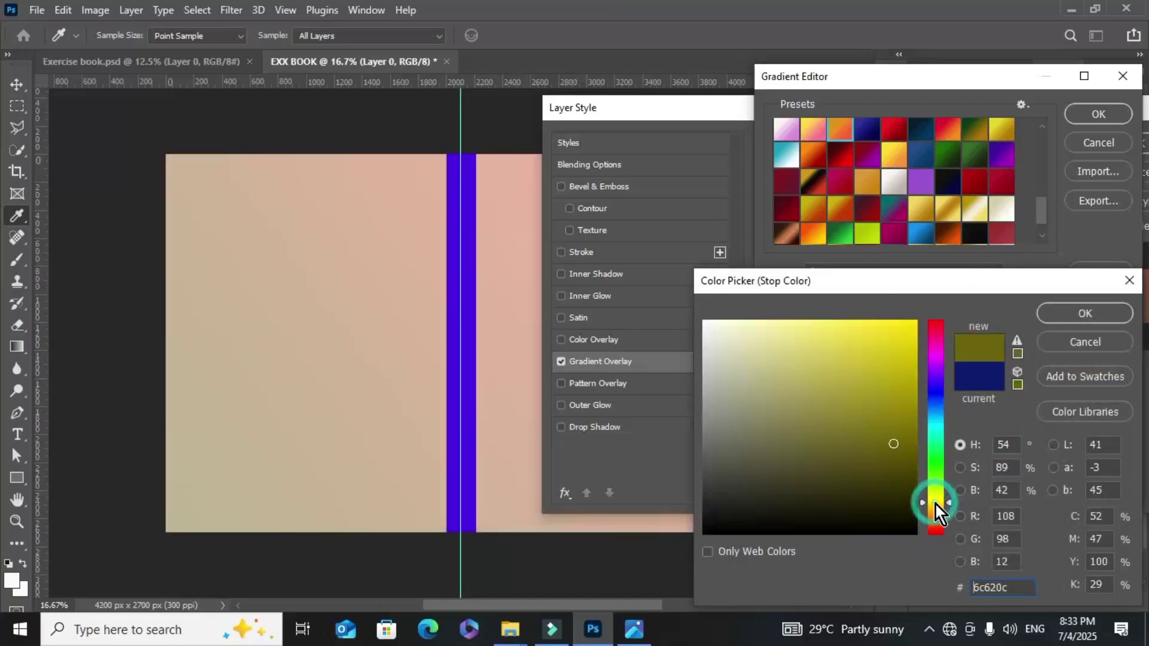
drag(909, 366, 913, 323)
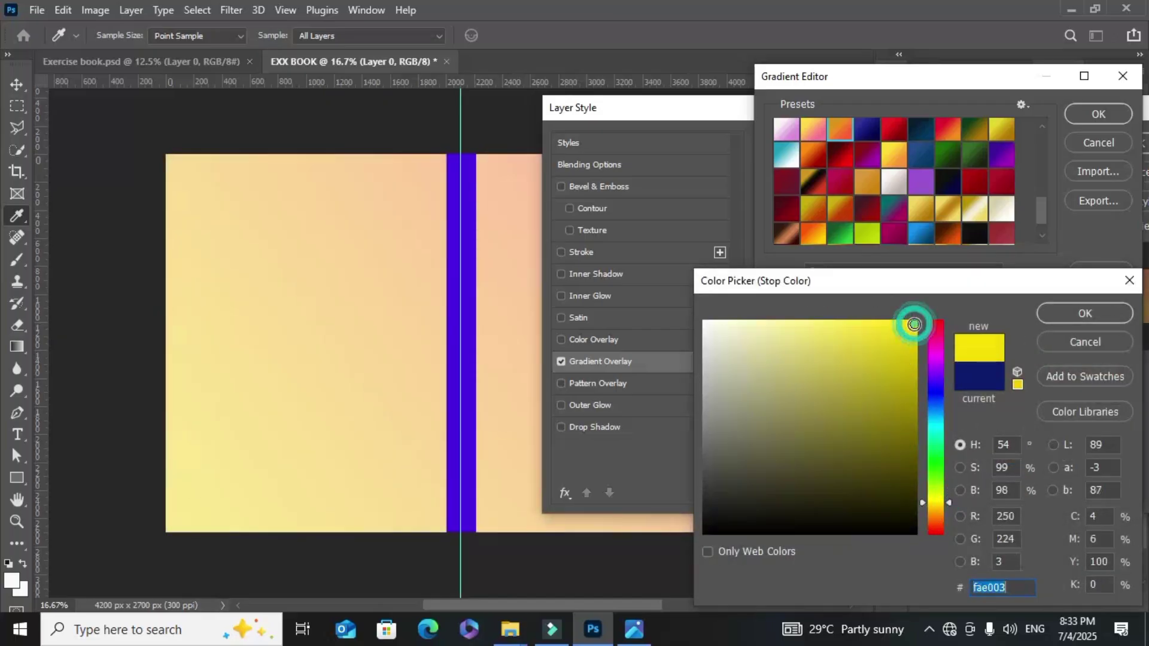
click(1051, 315)
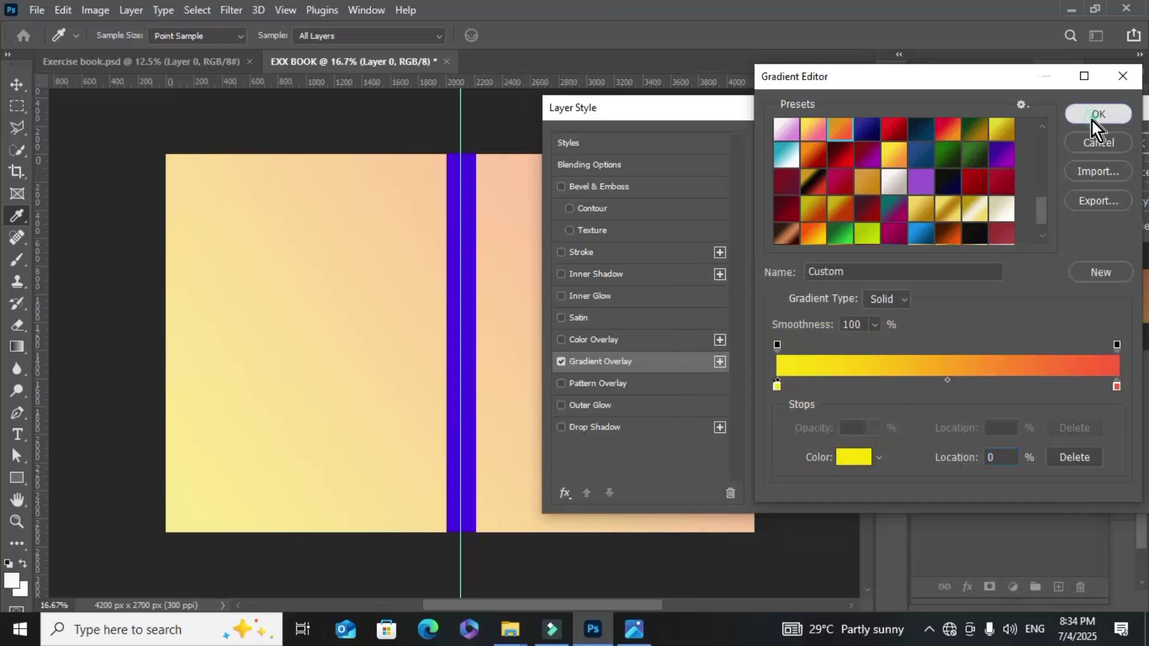
click(1092, 119)
Change the gradient's right colour stop to yellow, making the gradient all yellow
click(904, 211)
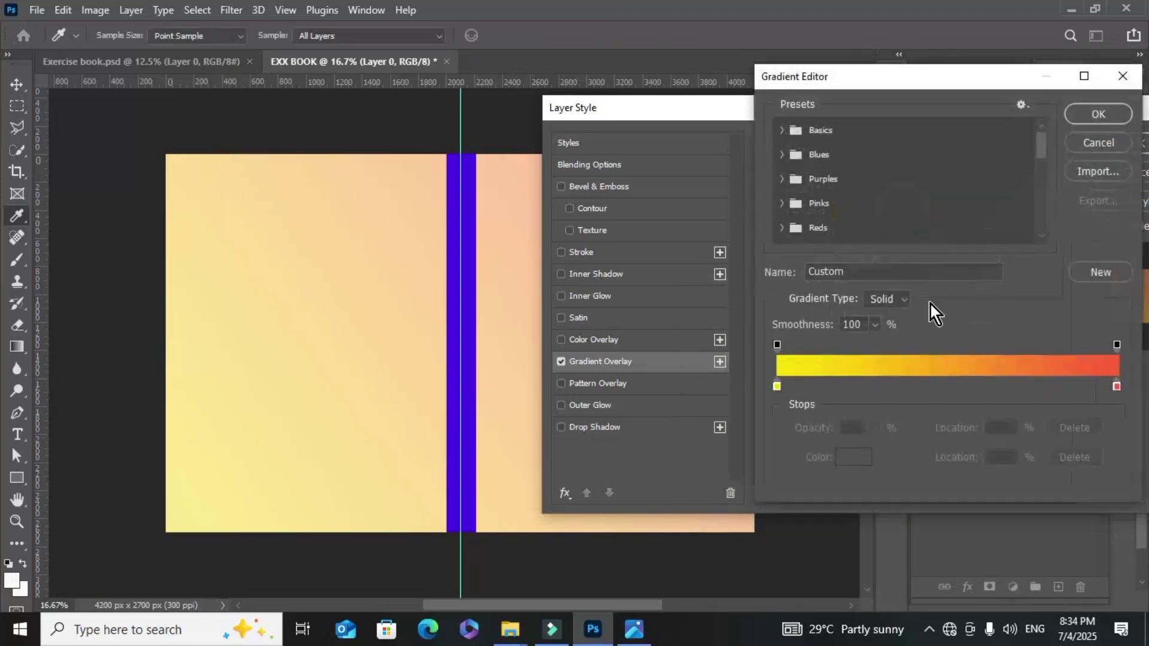
click(1116, 386)
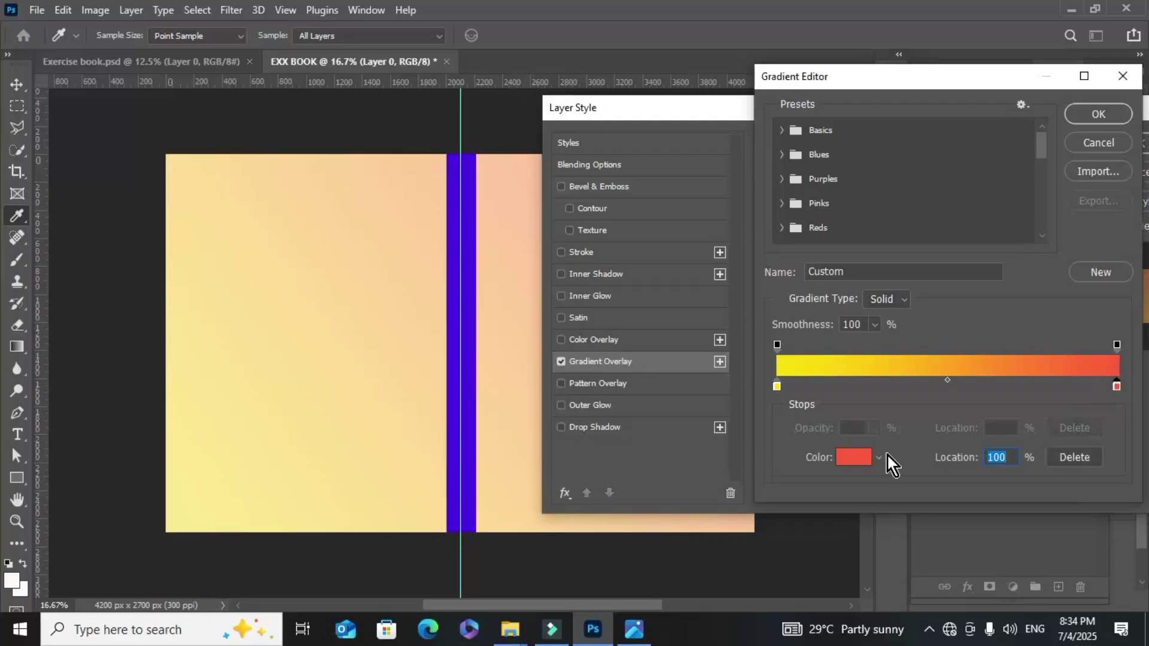
click(855, 456)
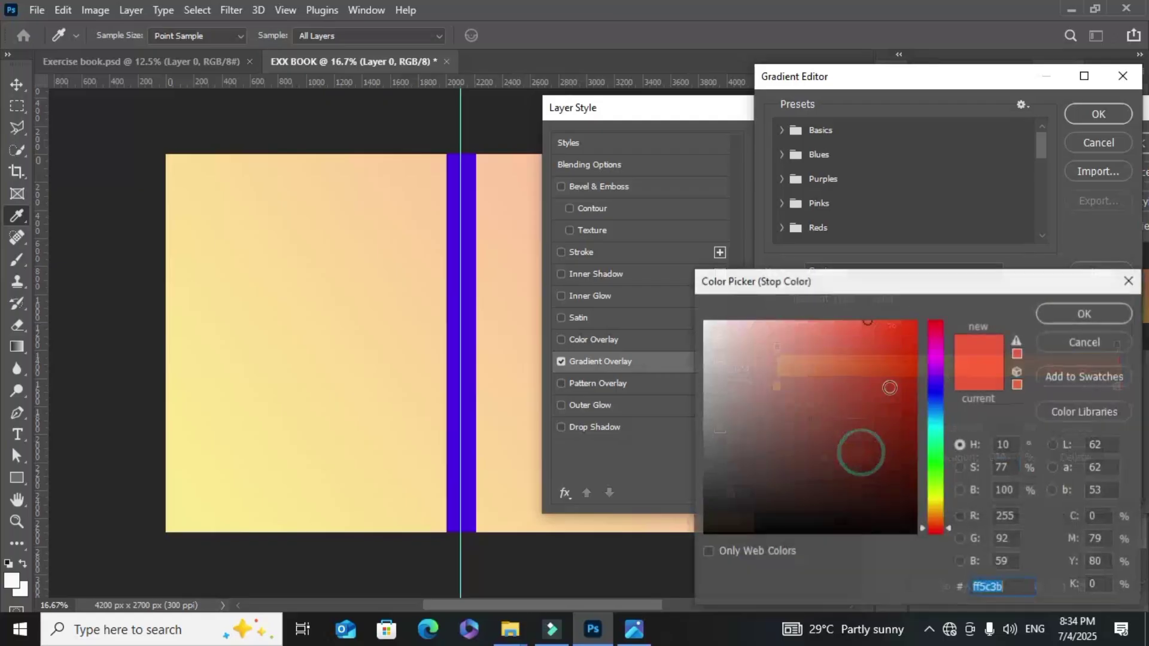
click(938, 508)
click(913, 336)
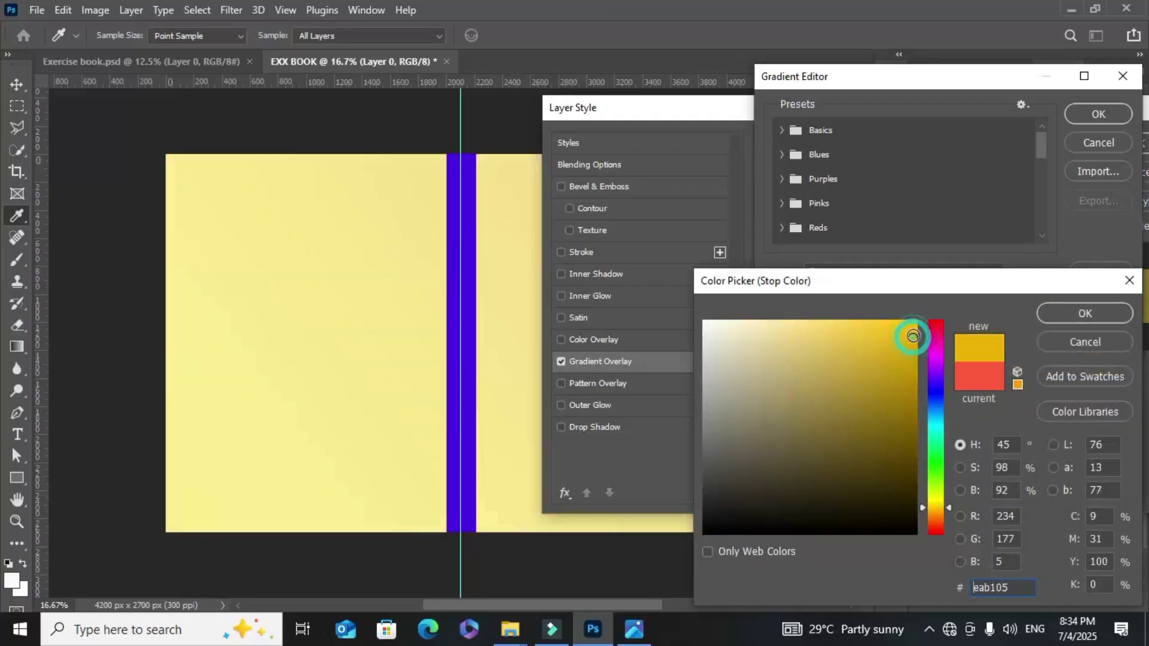
click(912, 327)
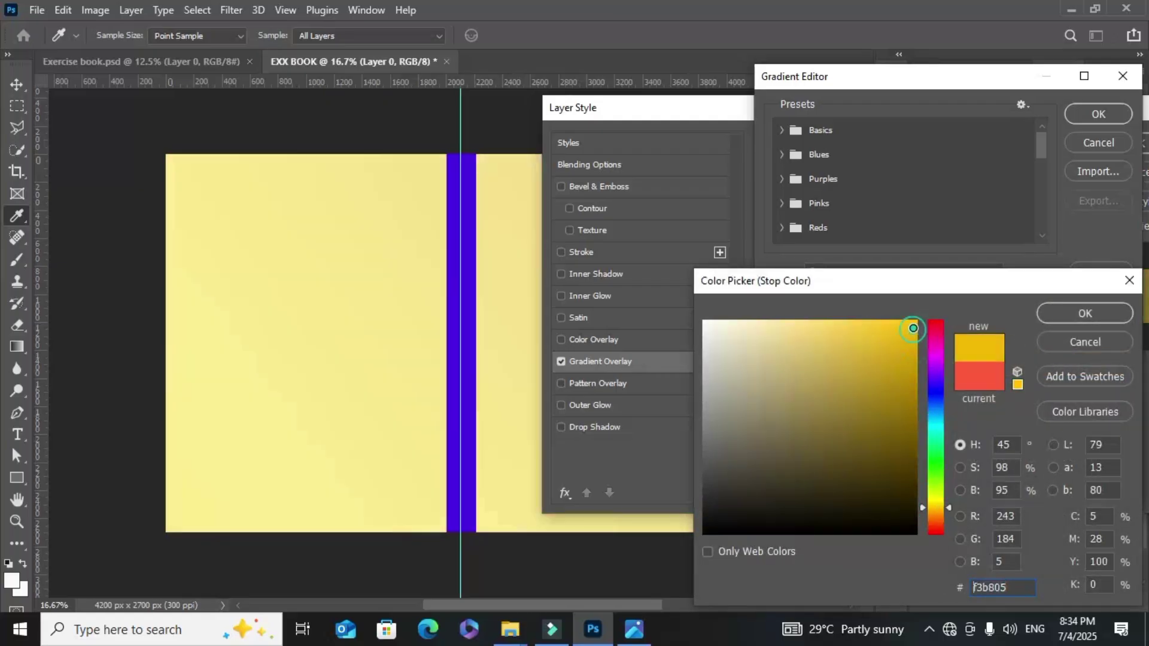
click(1057, 314)
click(1080, 116)
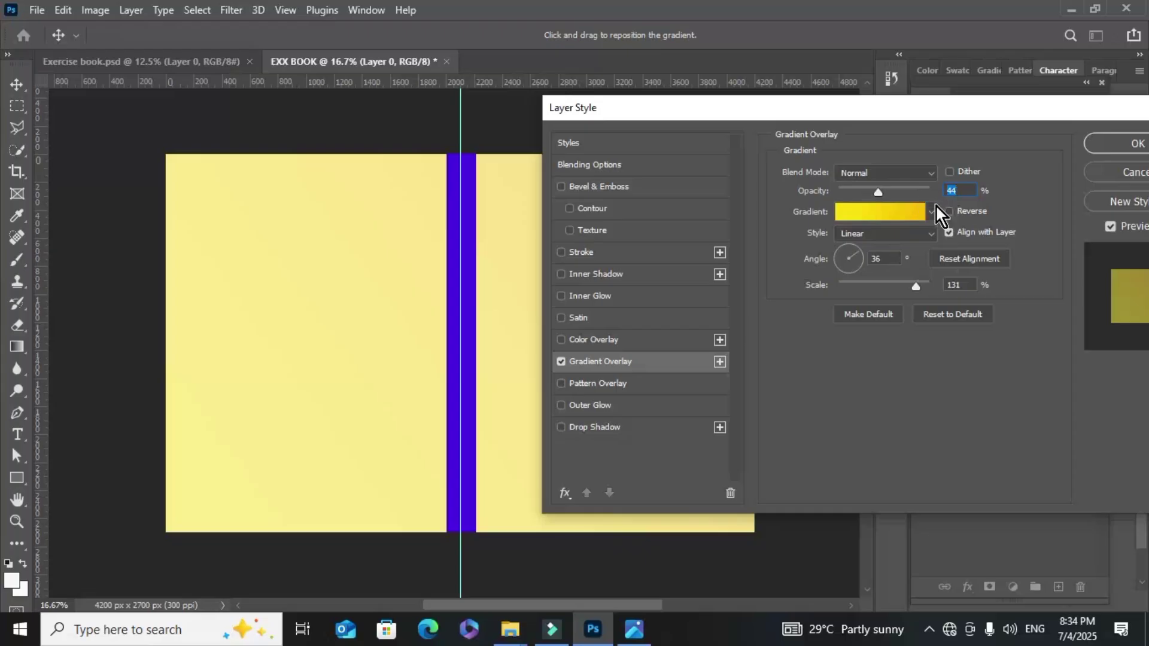
Raise the gradient overlay opacity to 100% and apply it
drag(881, 192, 968, 197)
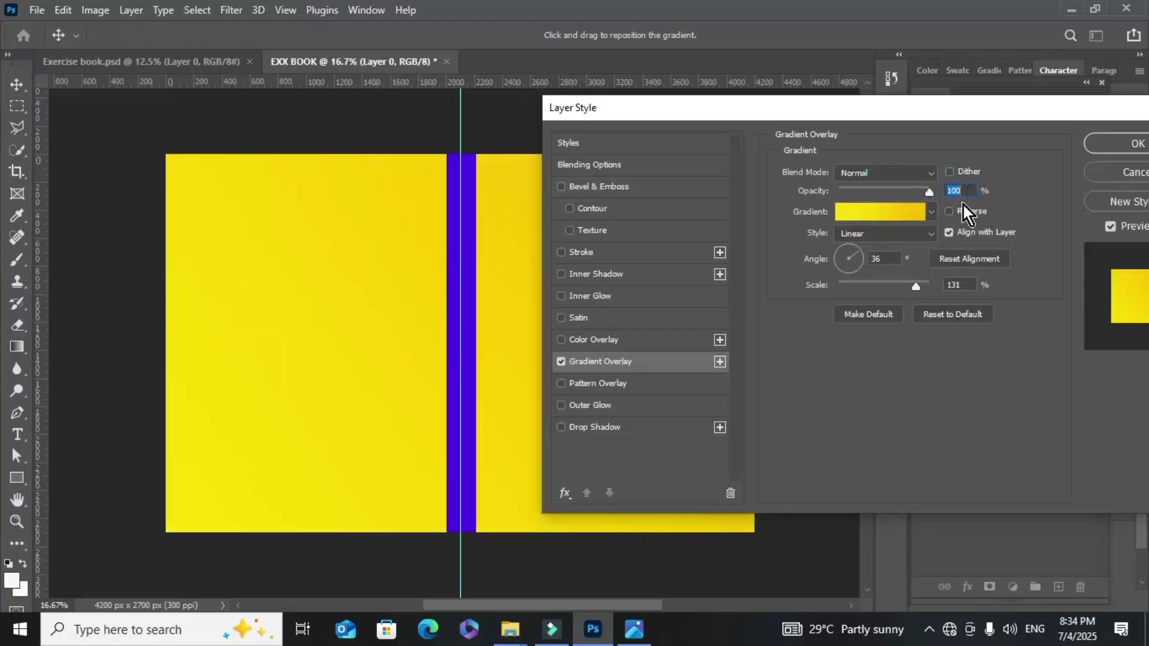
drag(823, 113, 827, 44)
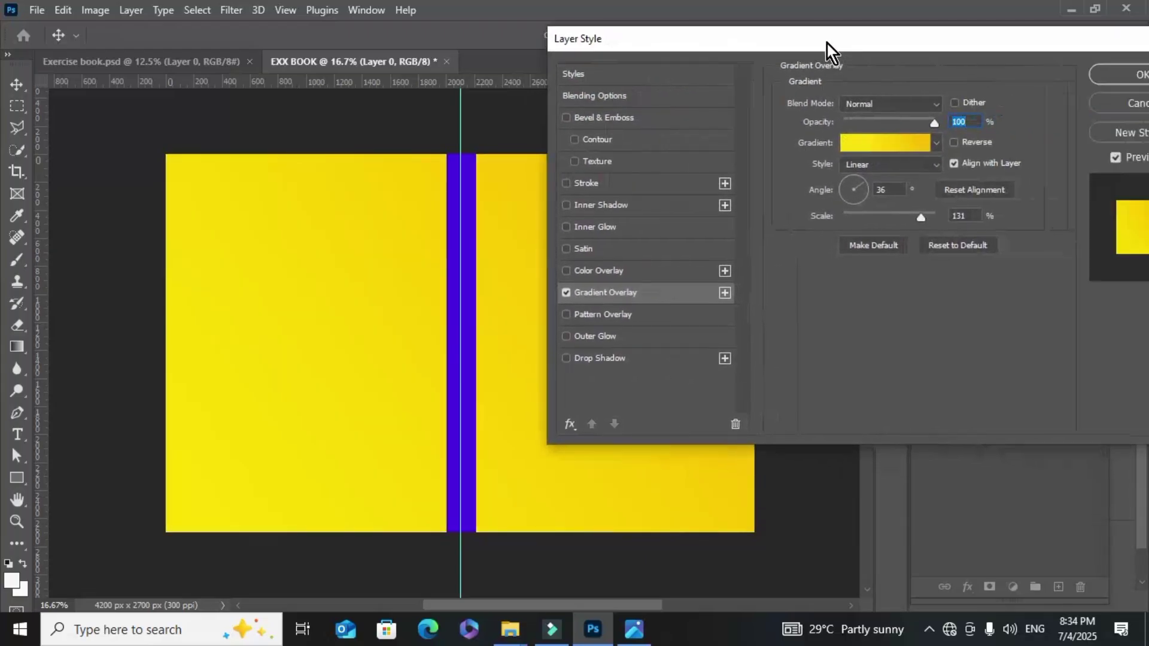
click(1098, 81)
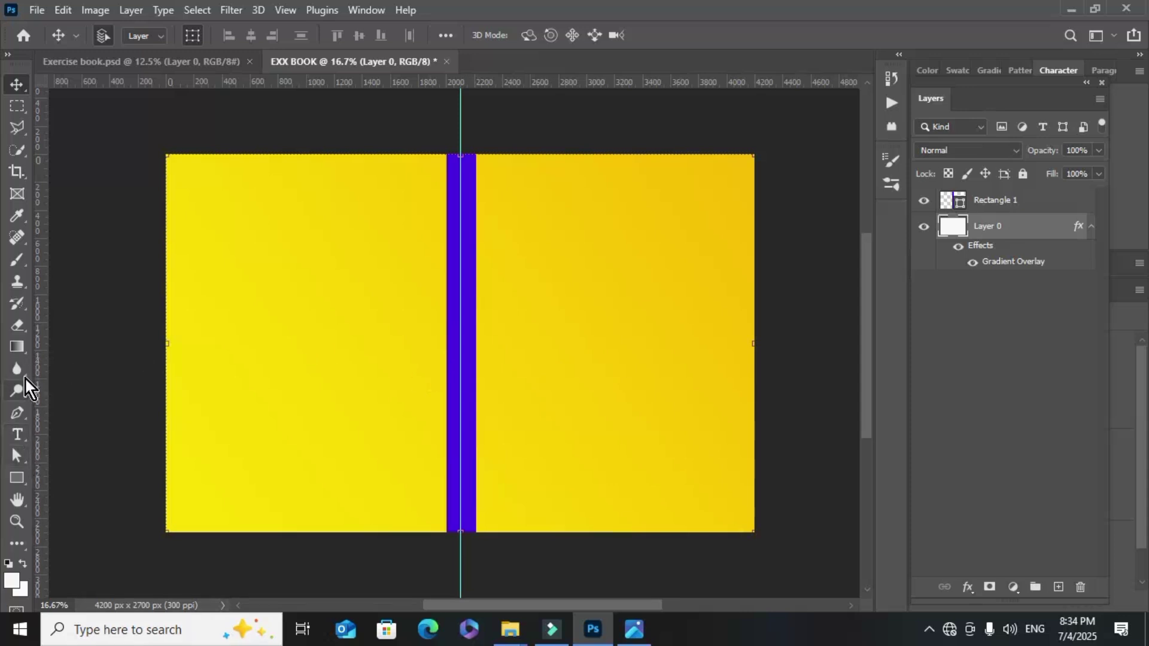
Draw a rectangle on the front cover, stretching its left edge to the spine
right_click(16, 477)
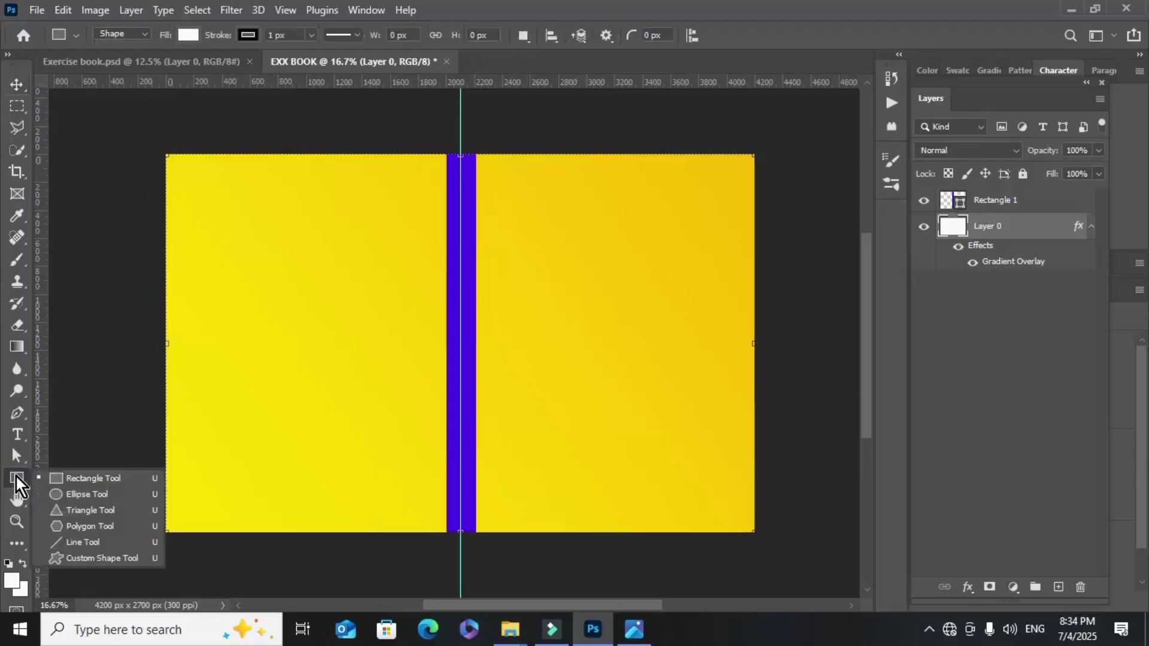
click(53, 475)
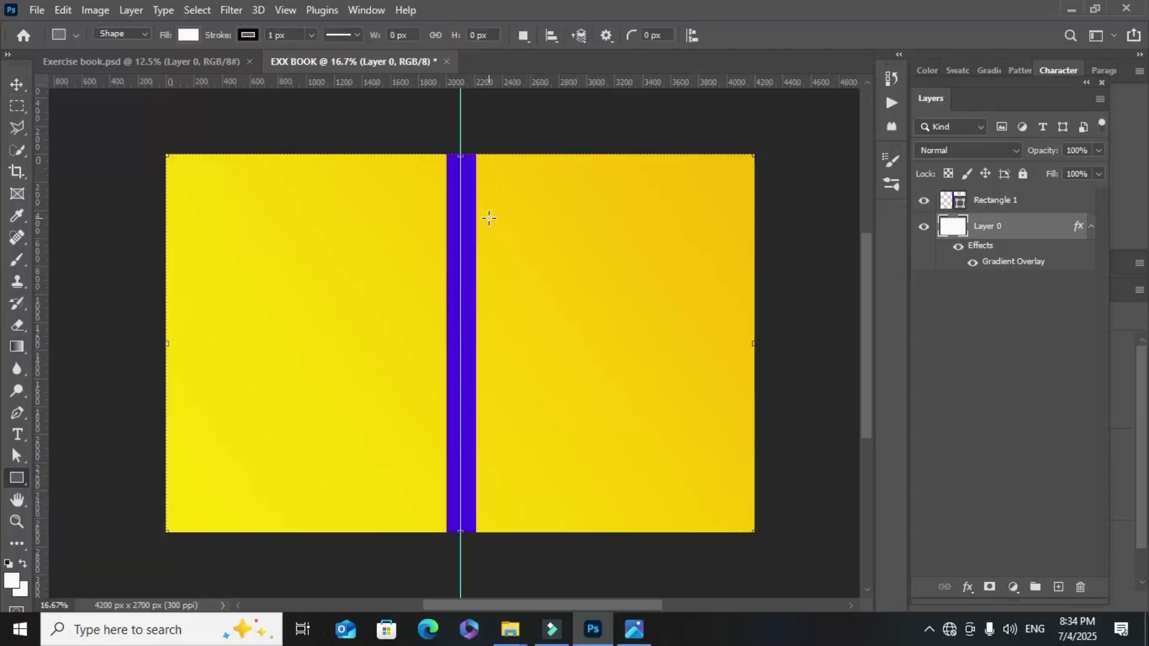
mouse_move(489, 205)
mouse_down()
mouse_move(489, 337)
mouse_move(504, 407)
mouse_move(752, 412)
mouse_up()
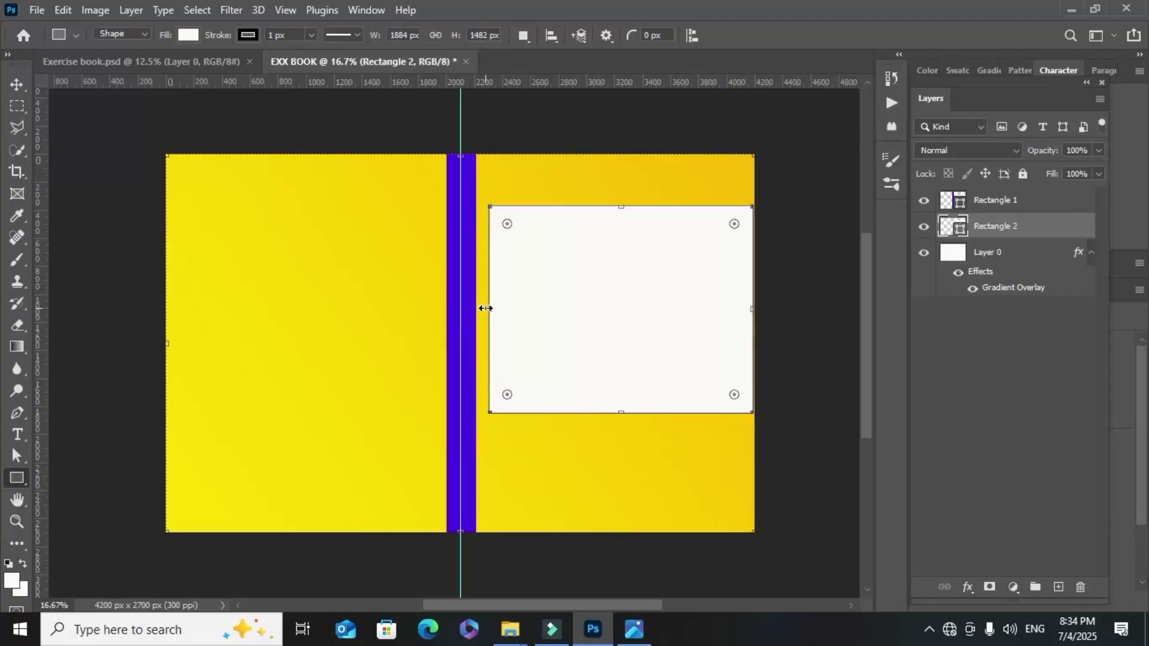
drag(485, 309, 470, 311)
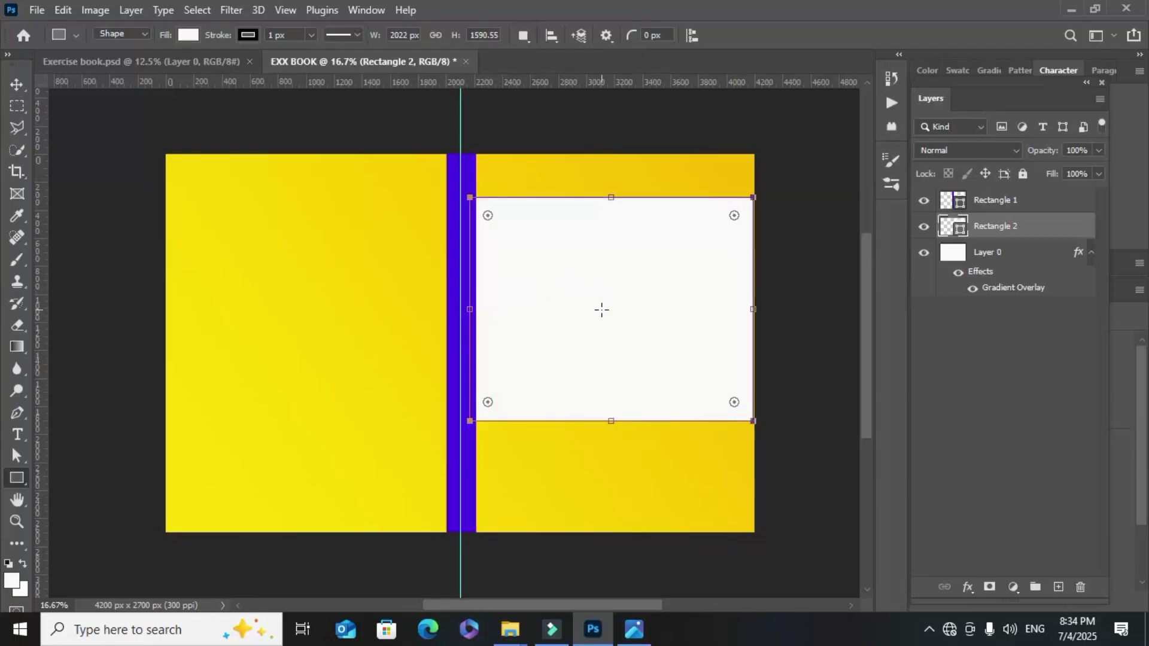
Set the new rectangle's stroke to No Color
click(17, 84)
click(572, 239)
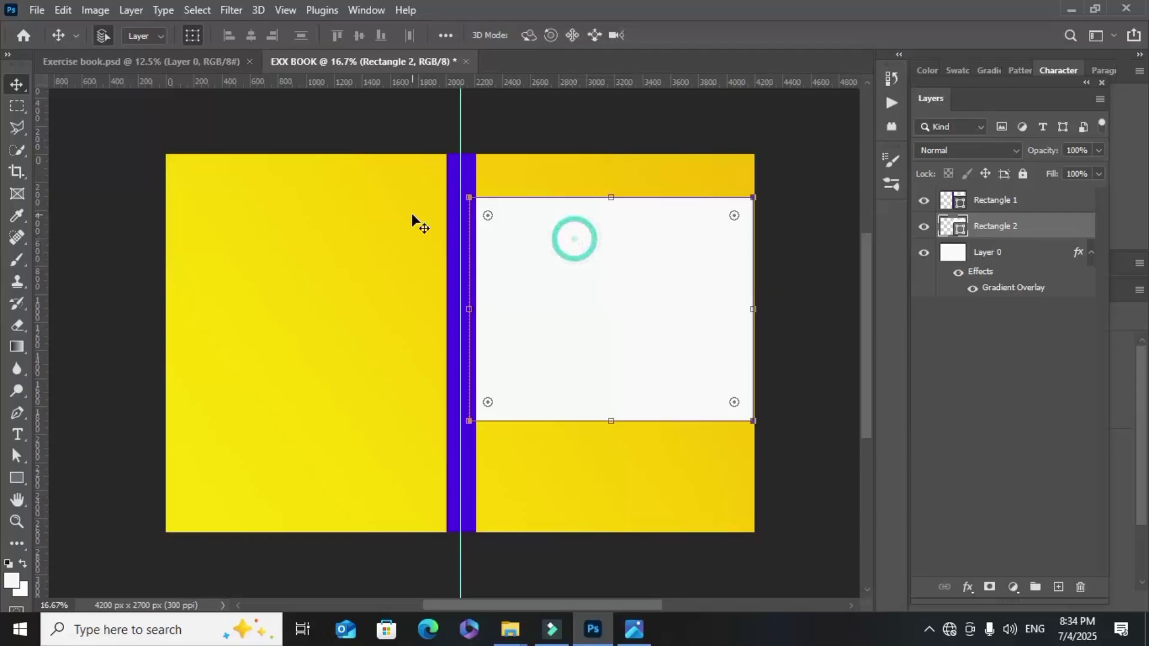
drag(985, 107, 798, 96)
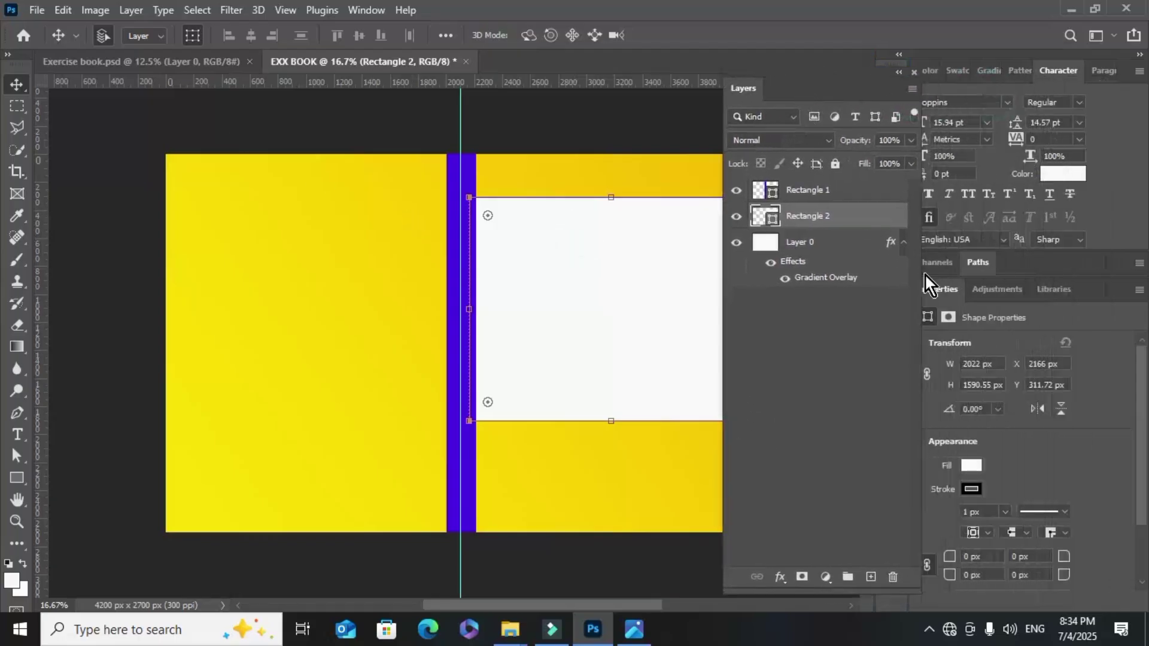
click(969, 489)
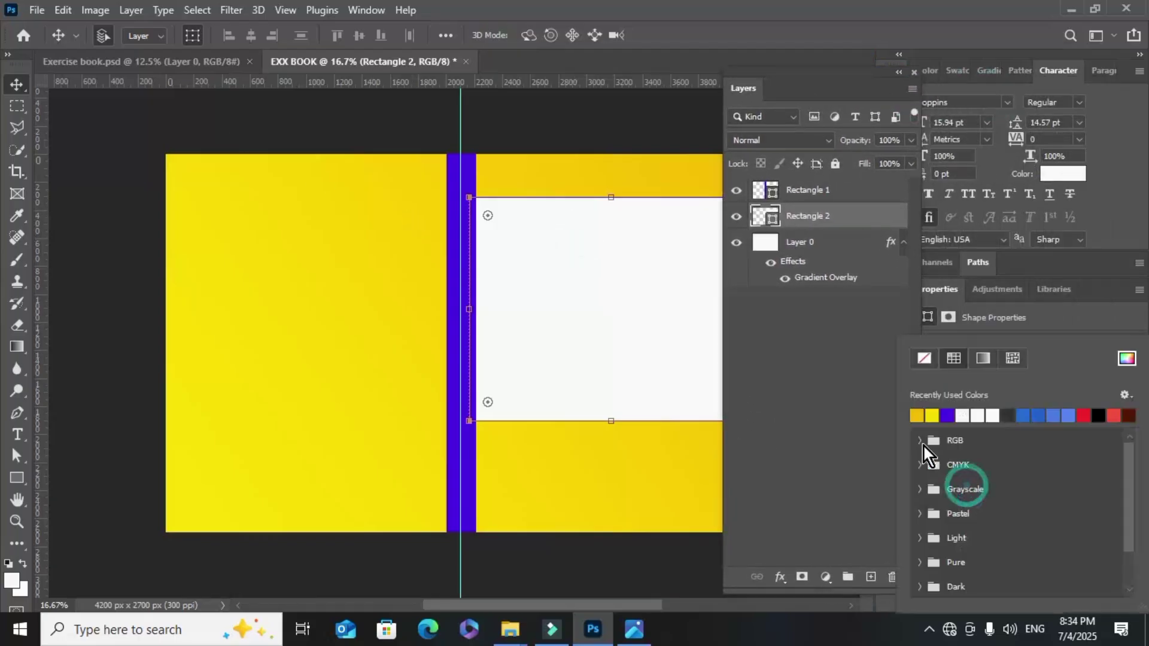
click(923, 358)
click(597, 312)
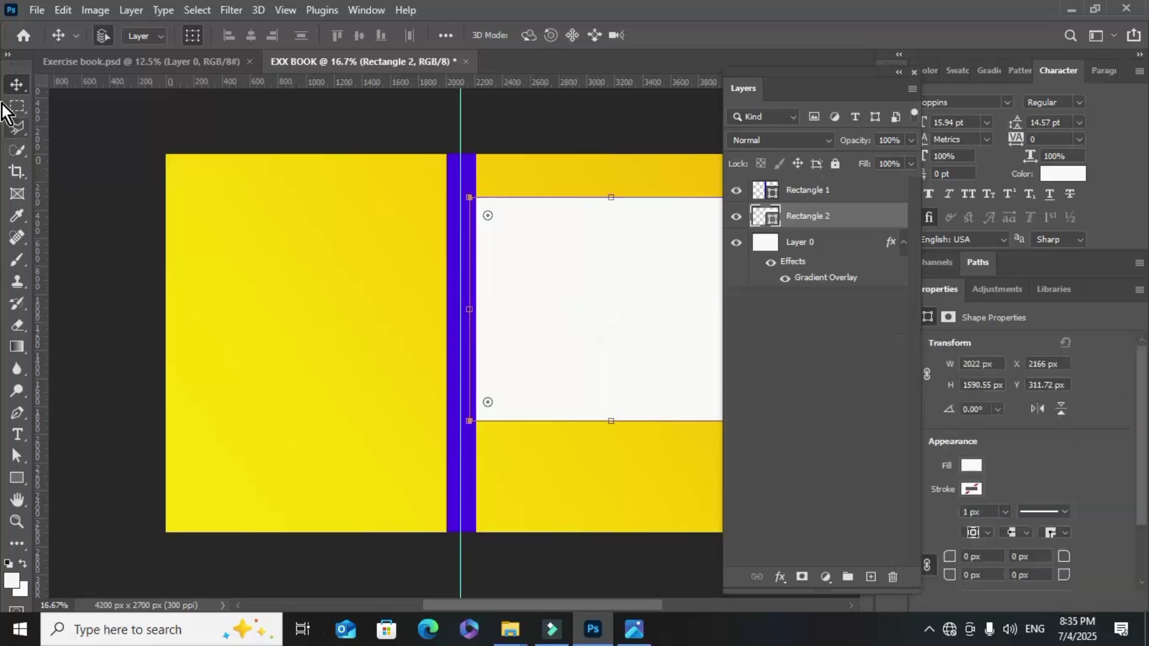
Place Embedded the smiling girl photo from the Desktop's EXX BOOK folder
click(37, 13)
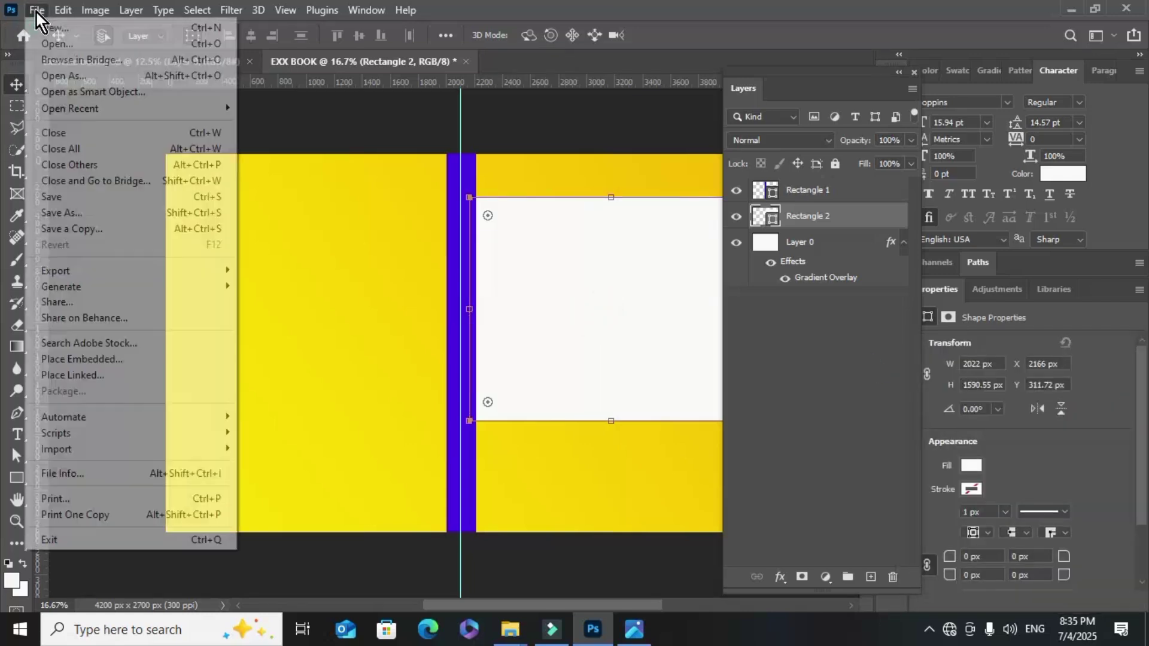
click(124, 359)
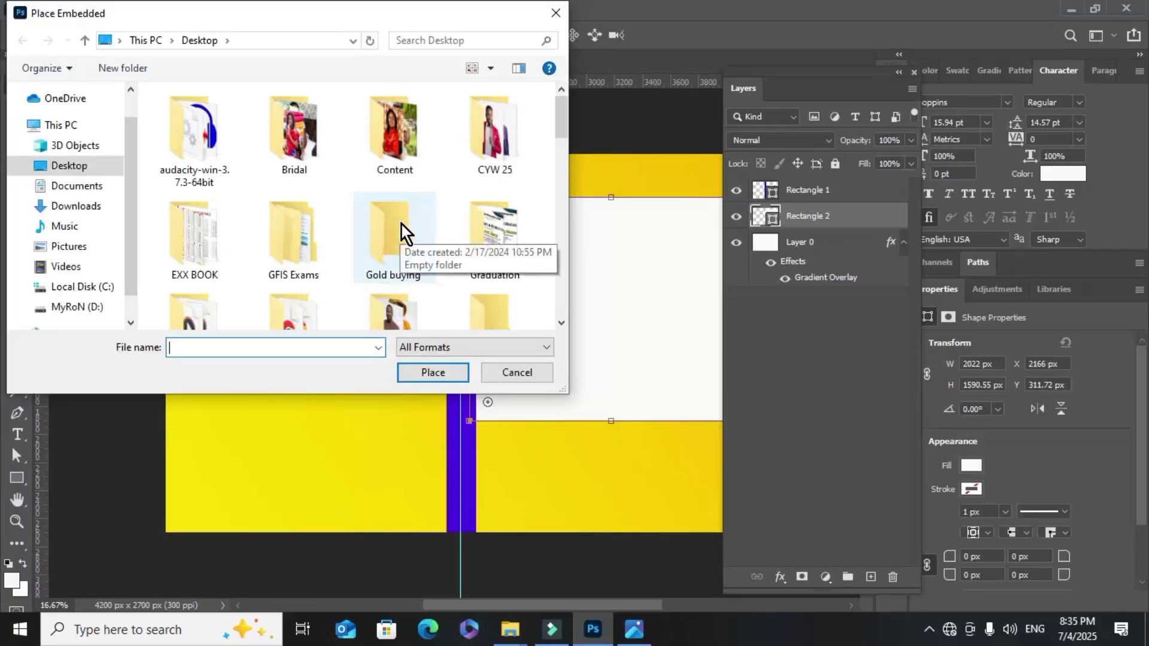
scroll(404, 193, down, 1)
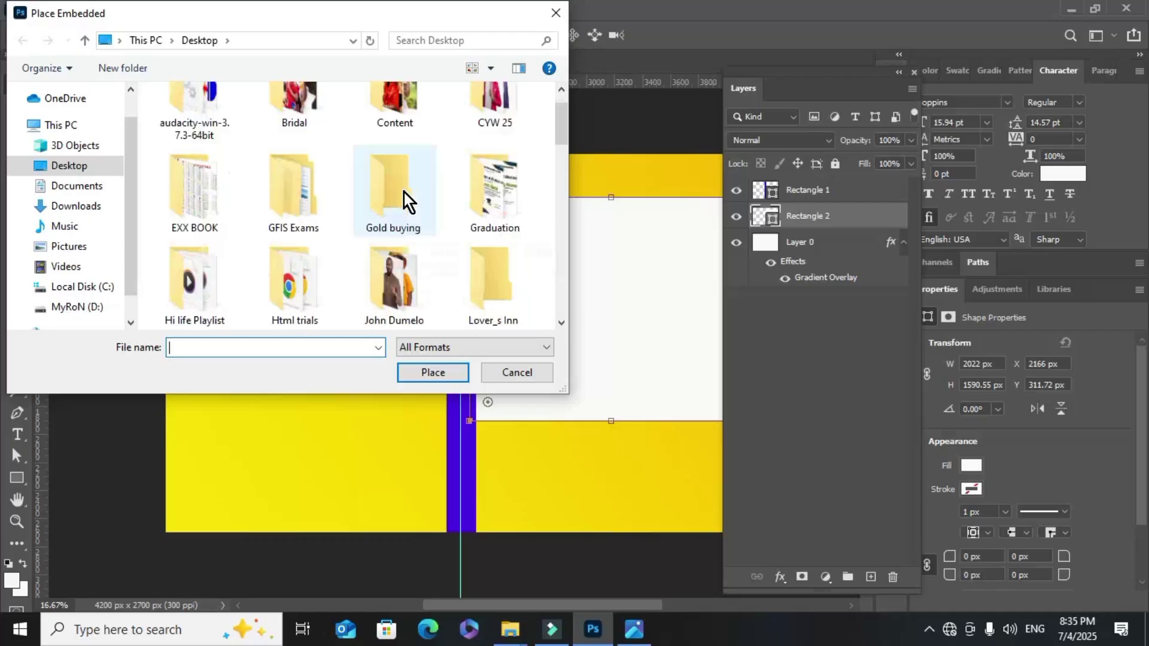
double_click(210, 193)
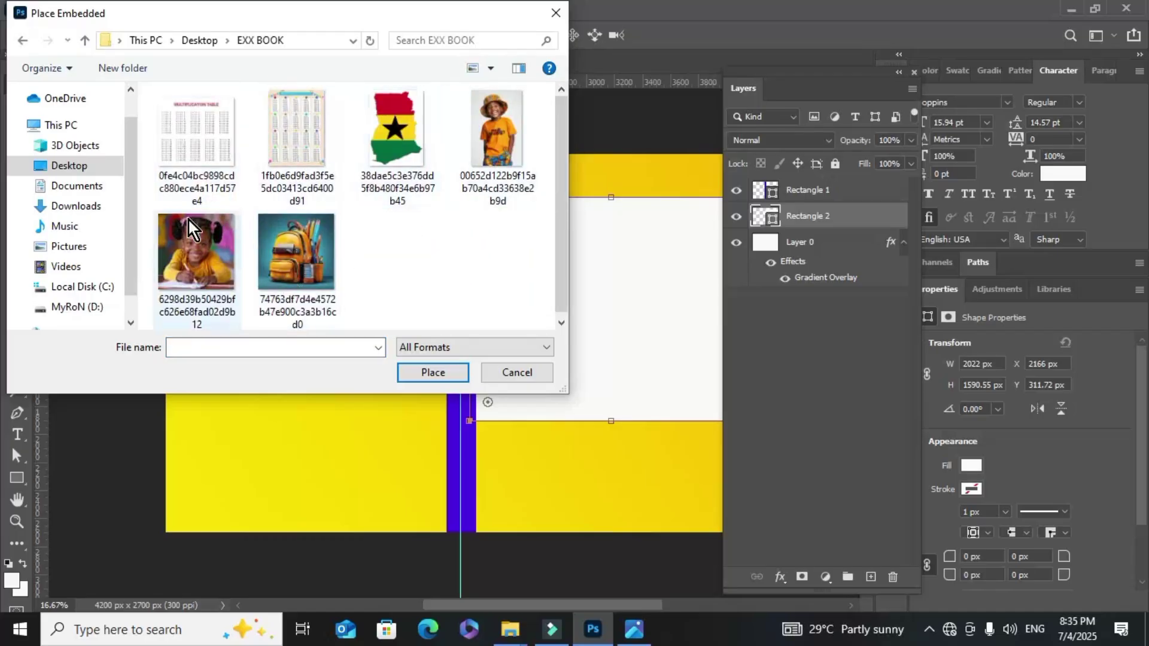
click(199, 249)
click(412, 375)
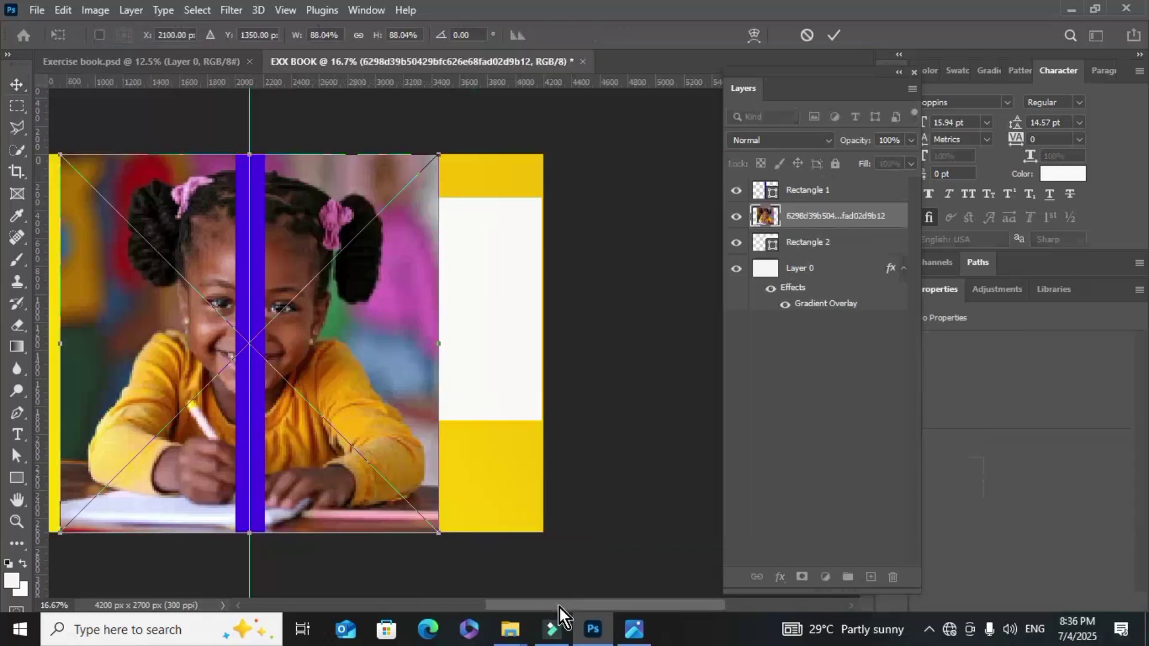
Commit the placed photo and clip it to the Rectangle 2 frame
drag(558, 606, 509, 601)
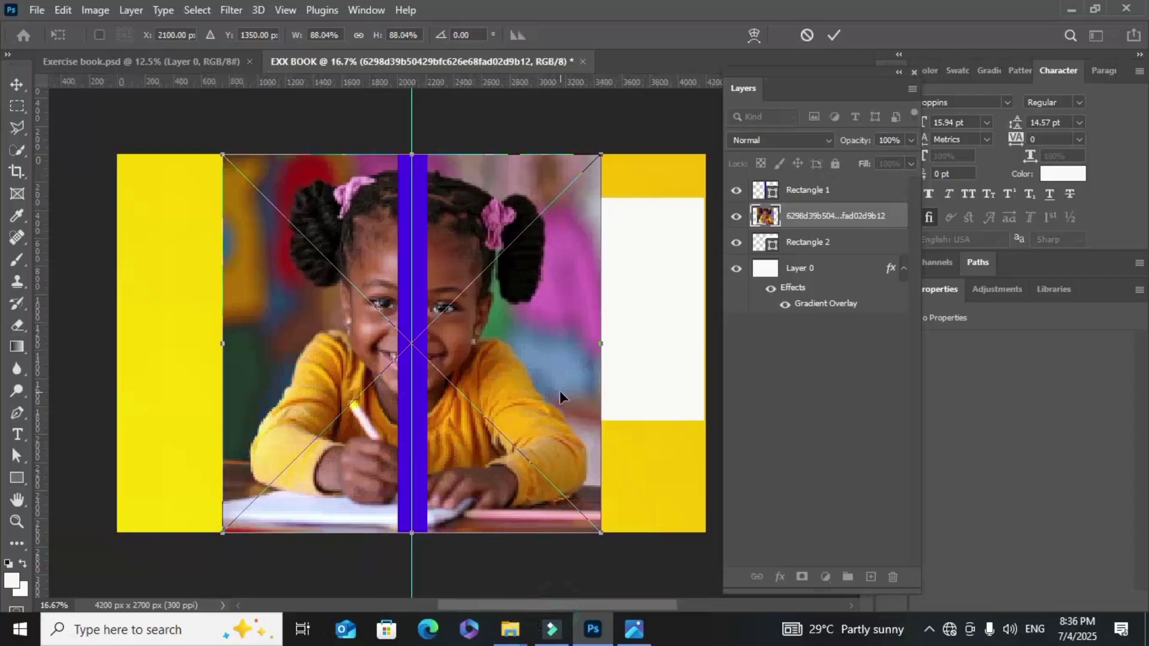
drag(538, 361, 621, 350)
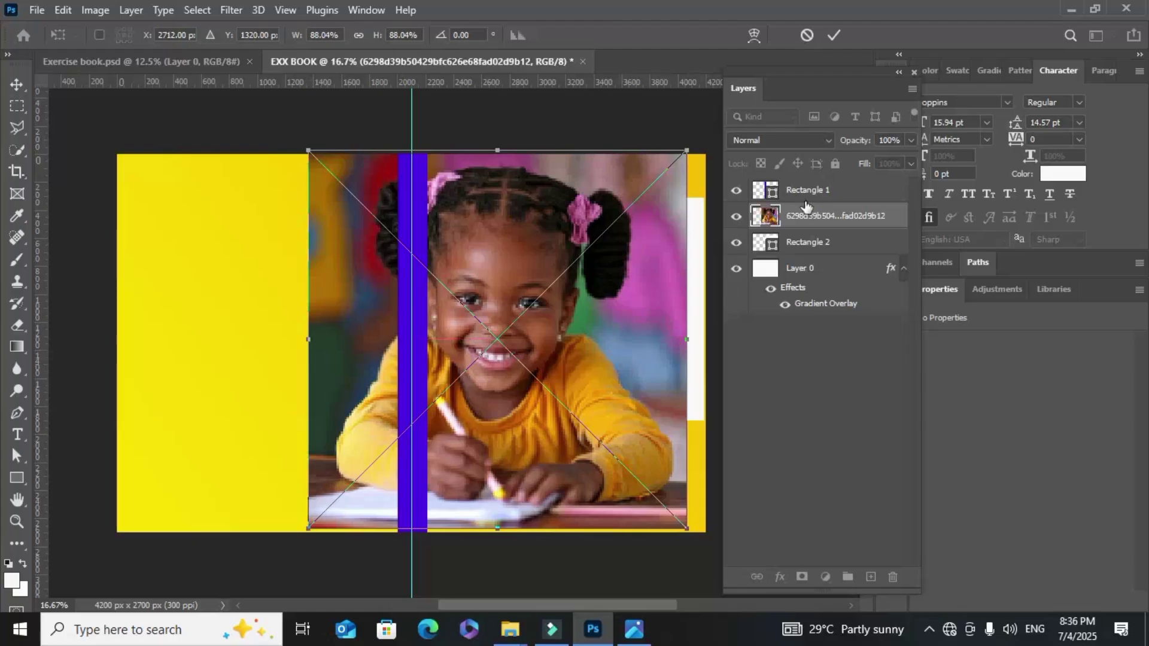
click(834, 35)
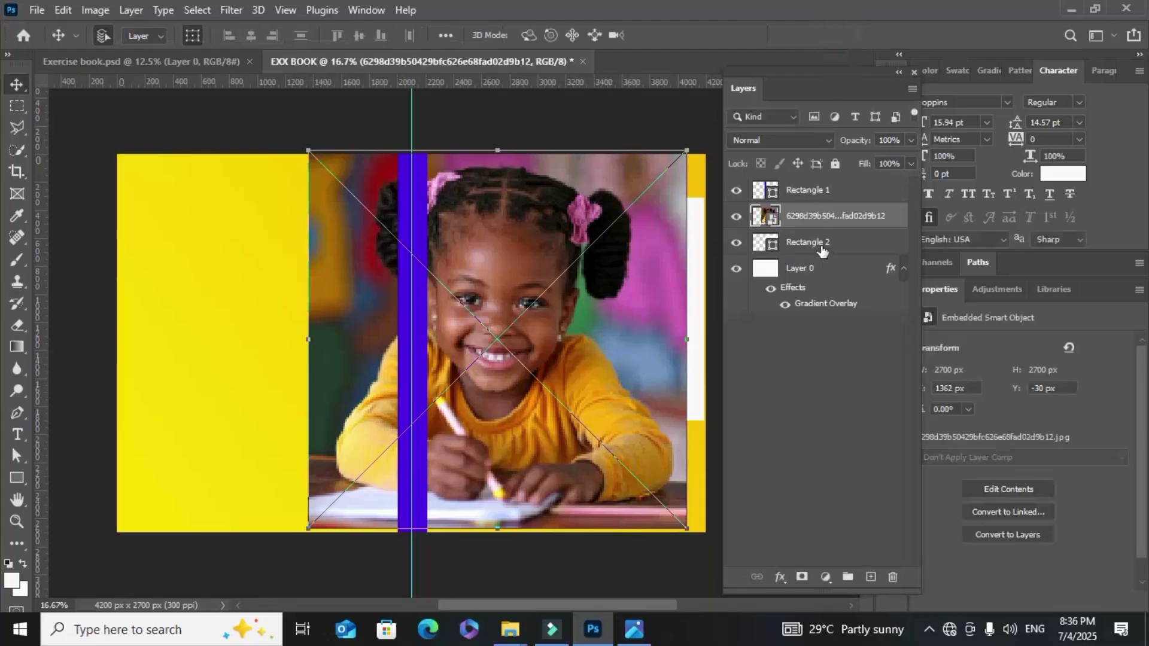
click(736, 245)
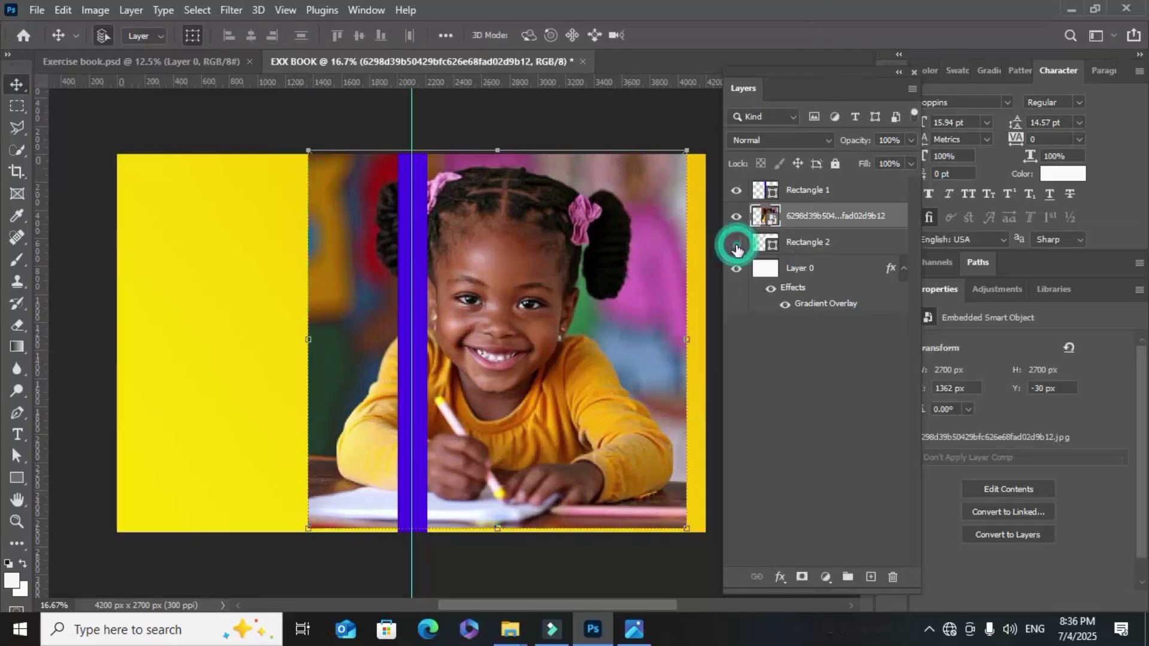
click(737, 244)
right_click(835, 217)
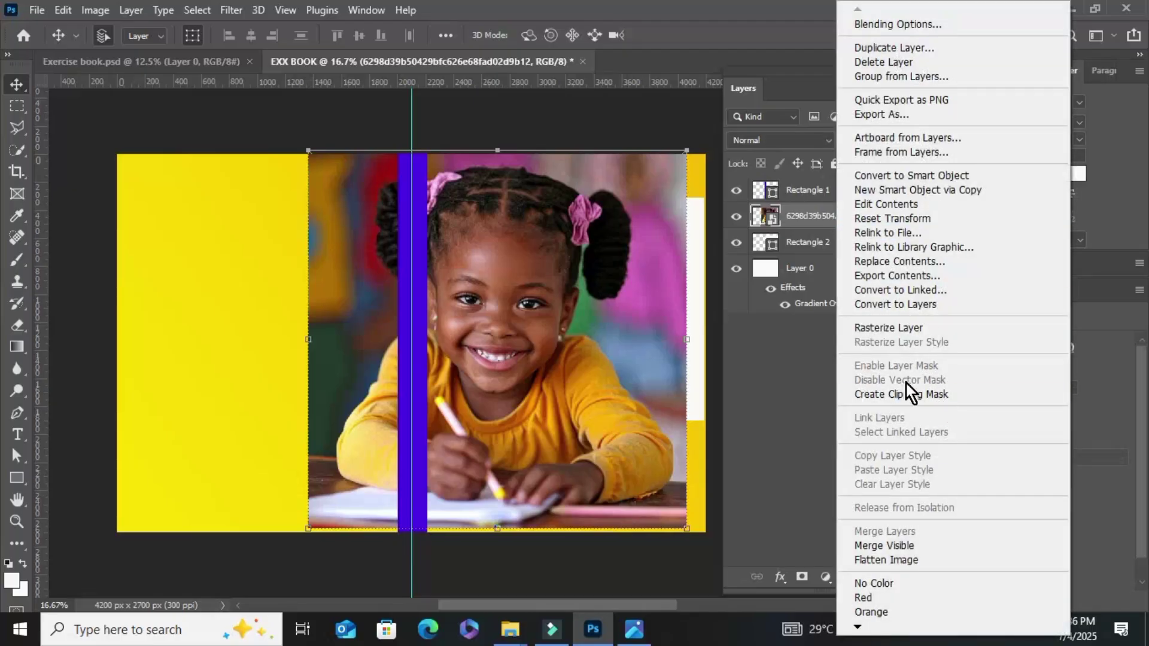
click(917, 394)
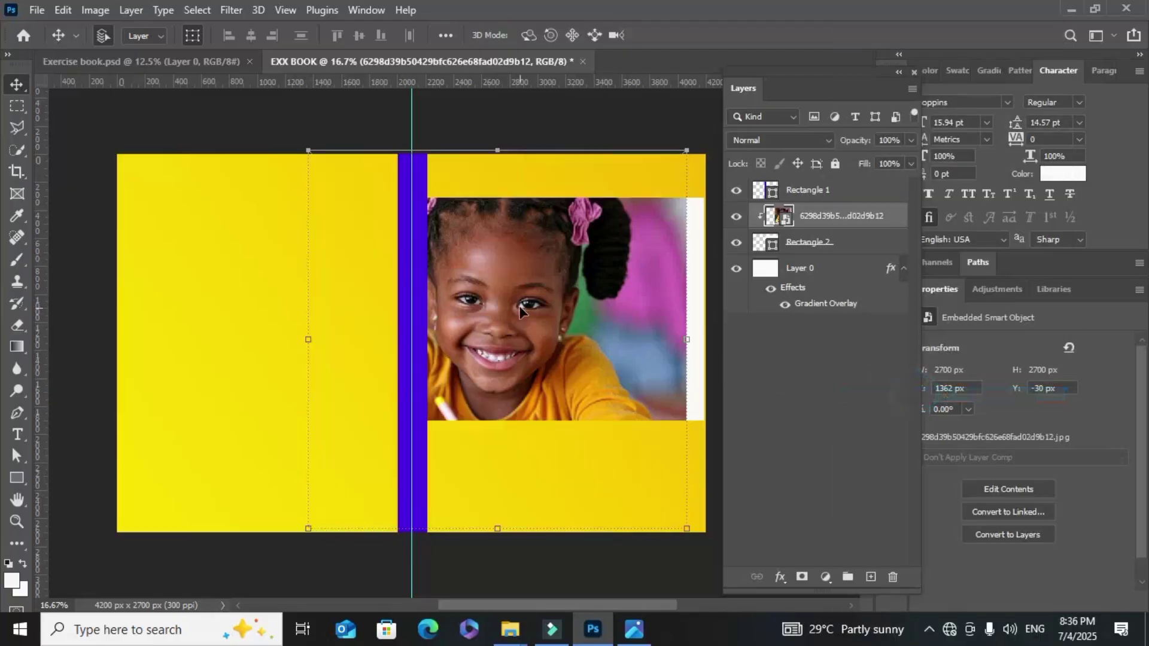
Move and scale the clipped photo to about 64% to fit inside the frame
drag(519, 311, 587, 335)
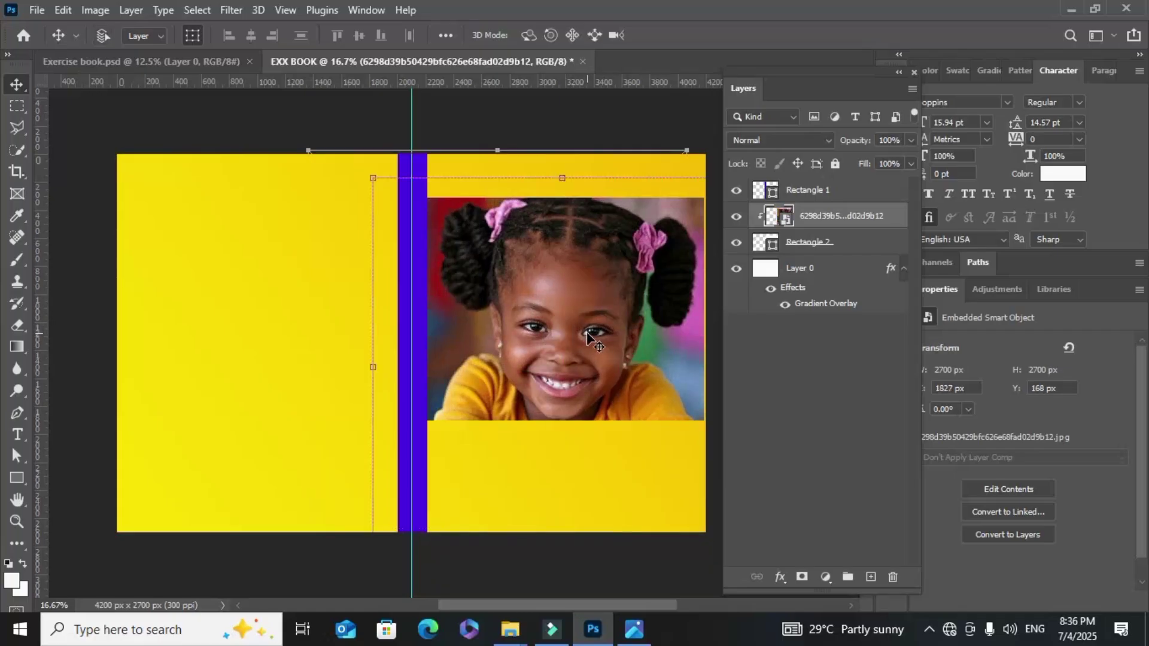
key(ctrl+minus)
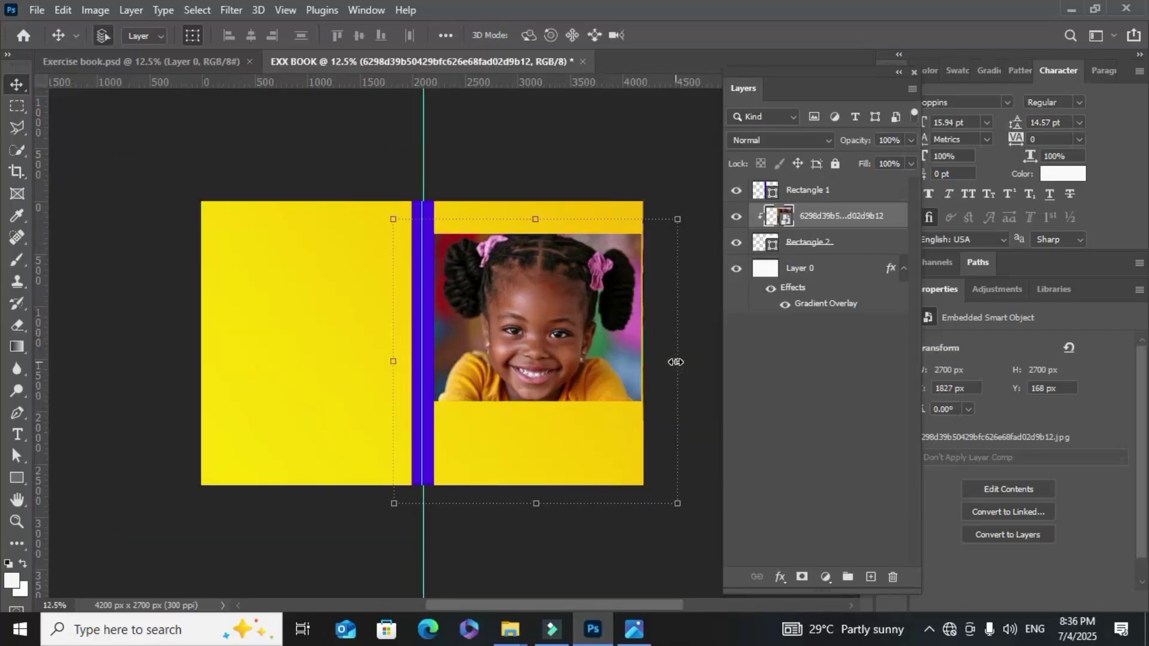
drag(676, 362, 644, 321)
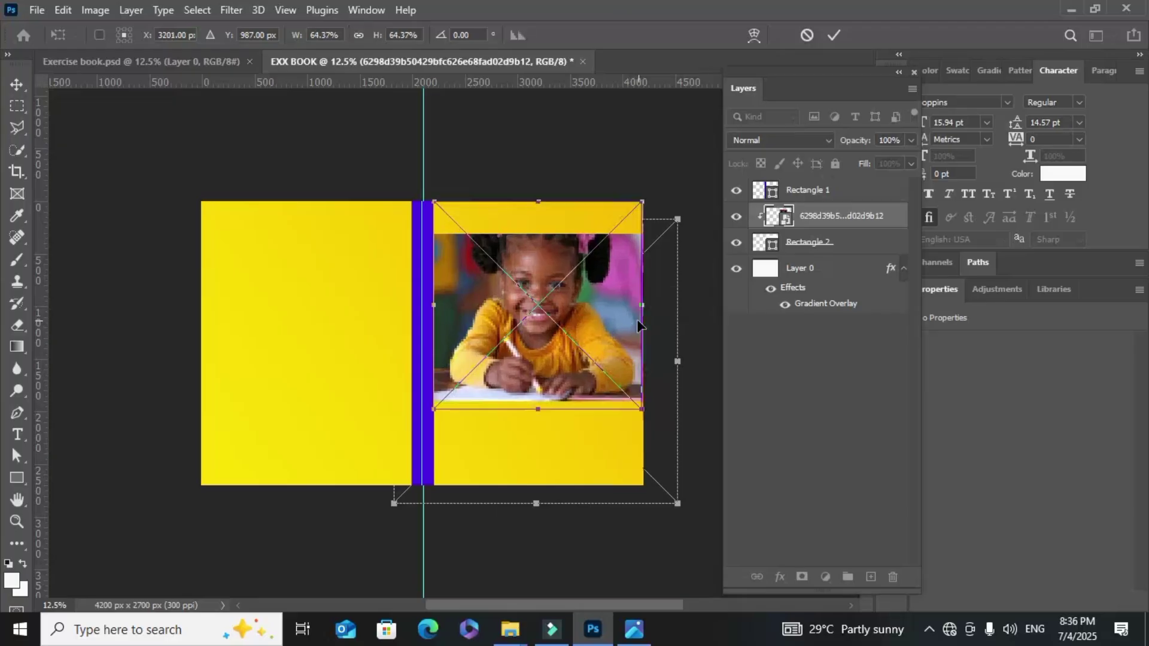
drag(592, 292, 561, 326)
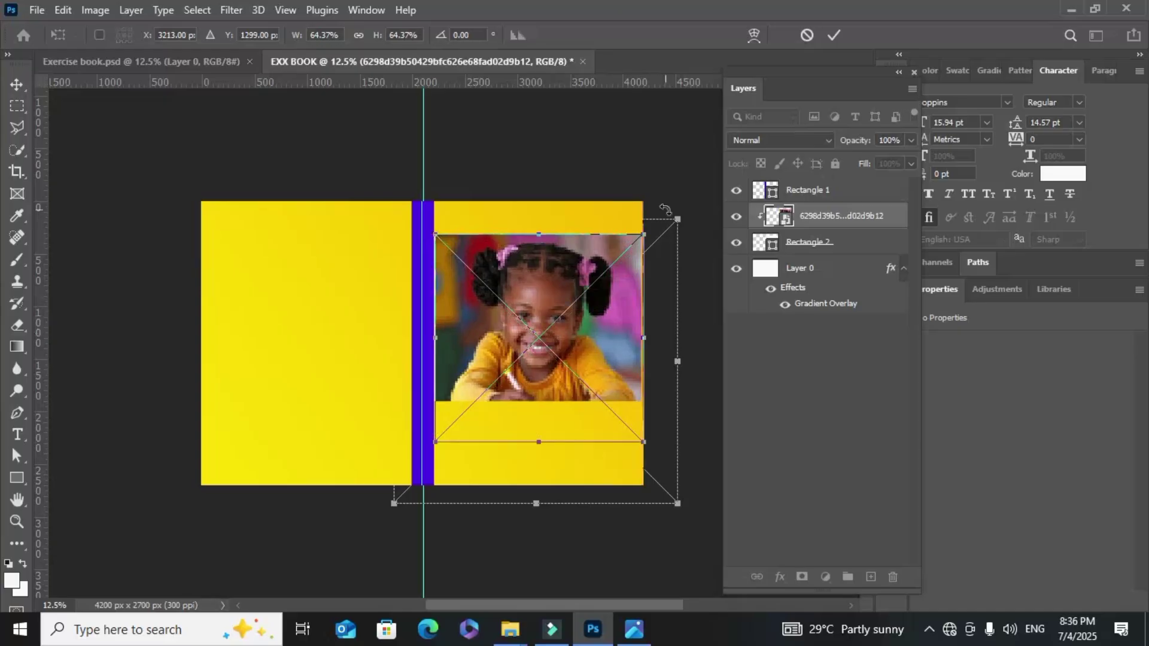
click(834, 35)
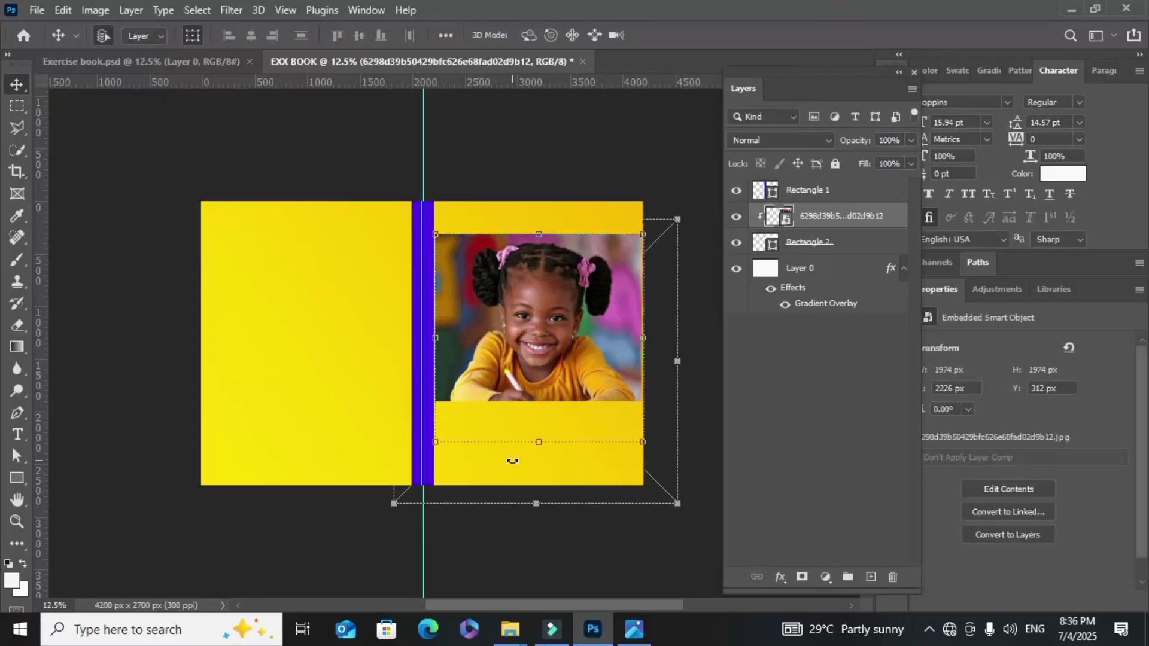
click(526, 475)
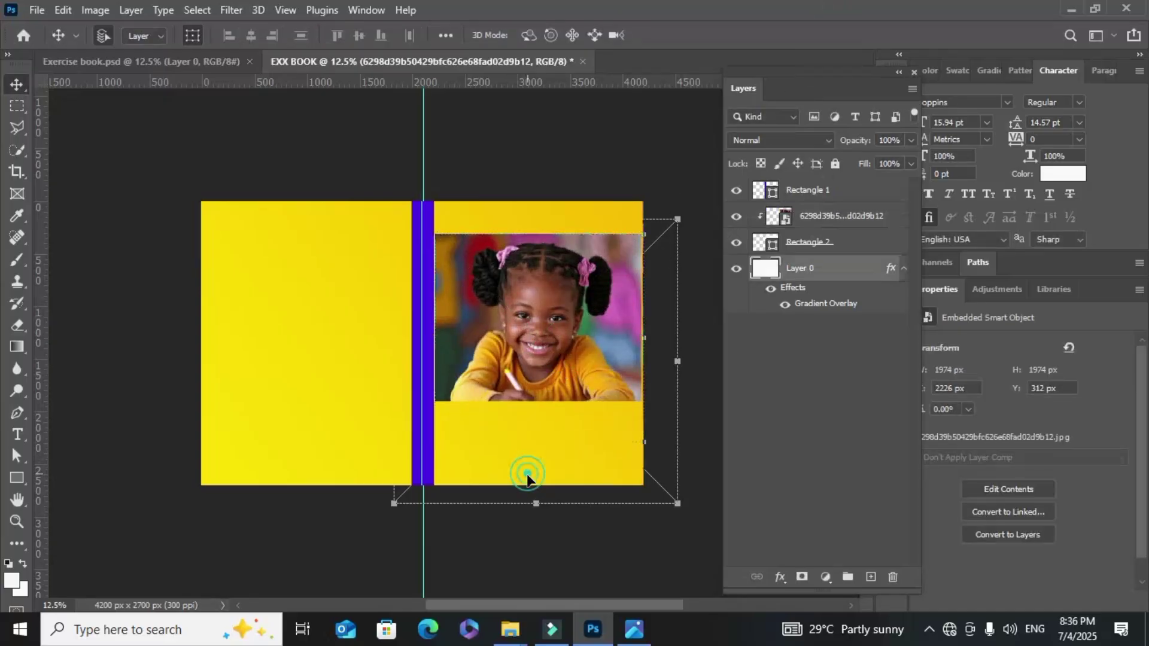
Give Rectangle 2 a drop shadow with Distance 19, Spread 28, Size 62
click(834, 241)
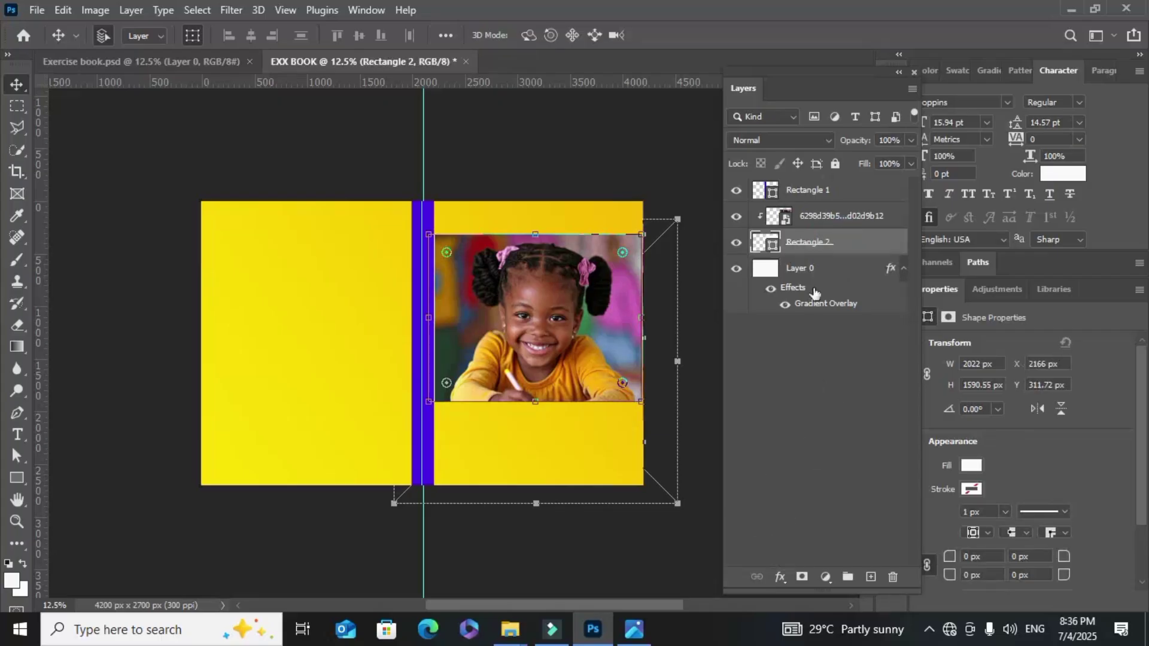
click(779, 578)
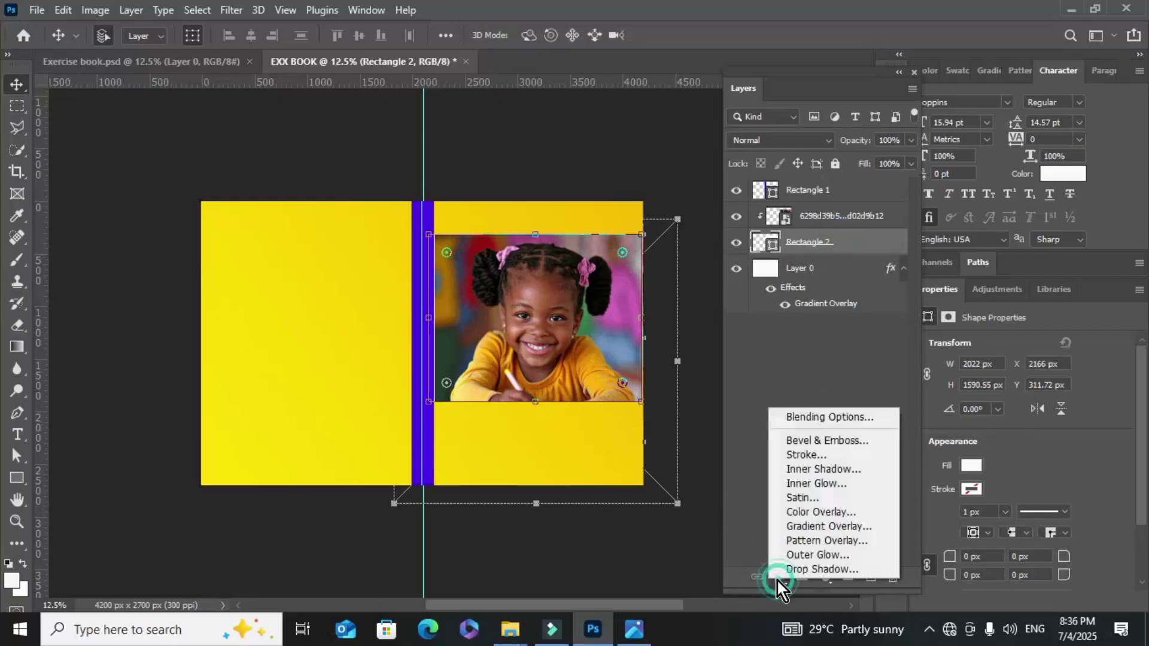
click(816, 568)
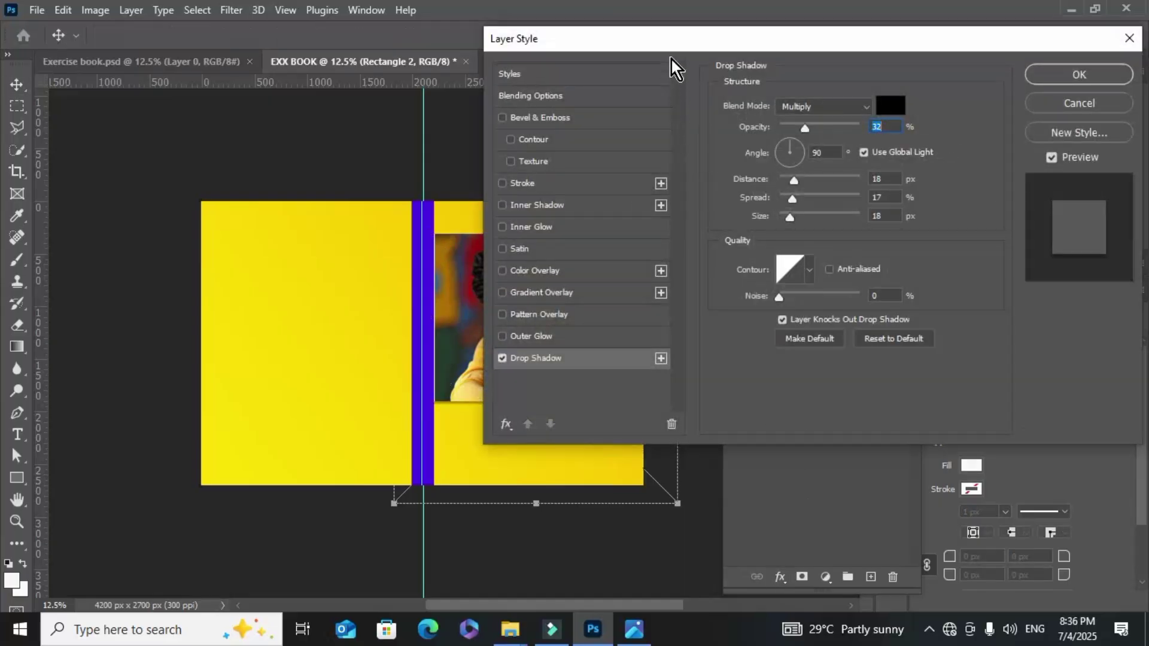
drag(680, 44, 873, 19)
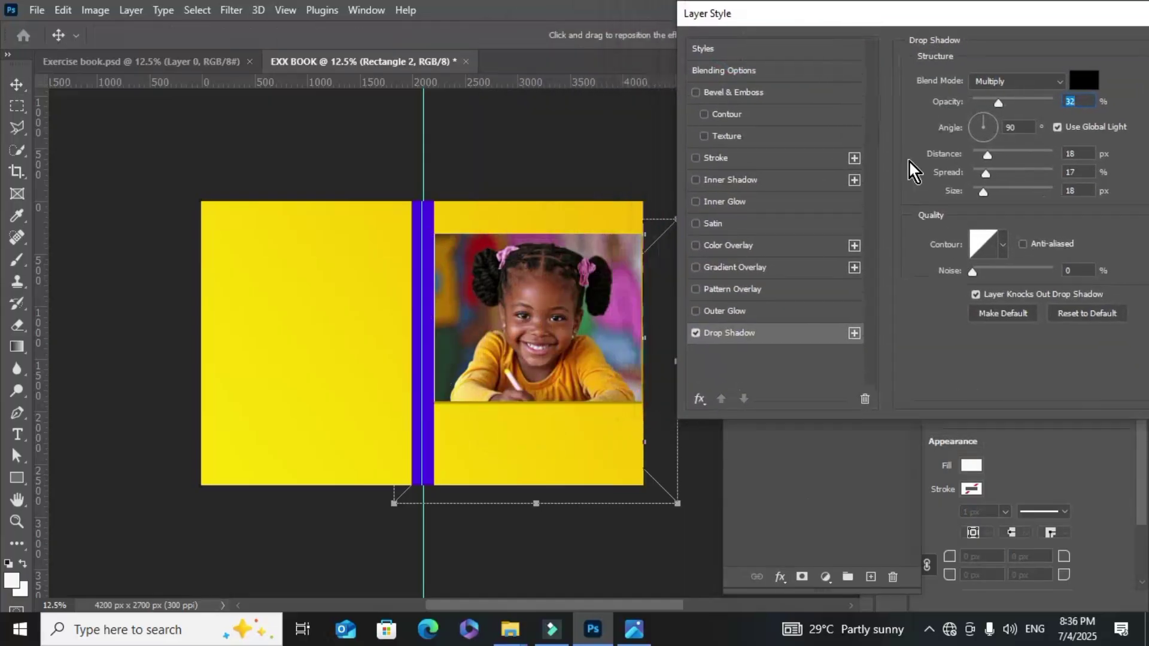
drag(981, 171, 991, 172)
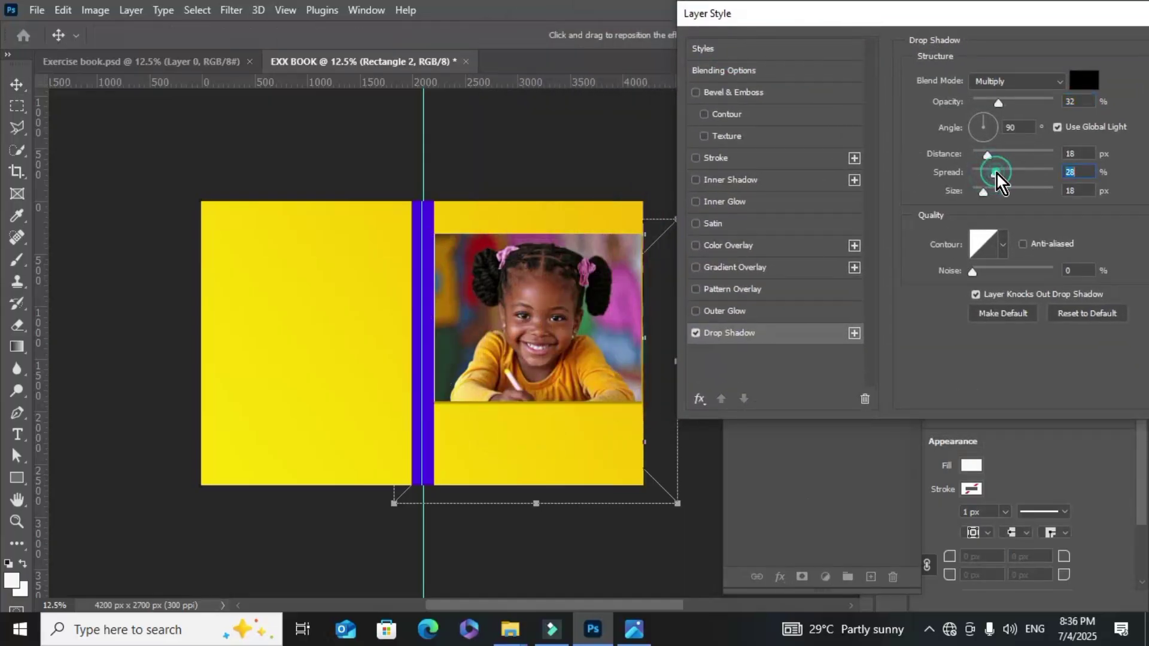
click(990, 153)
click(988, 194)
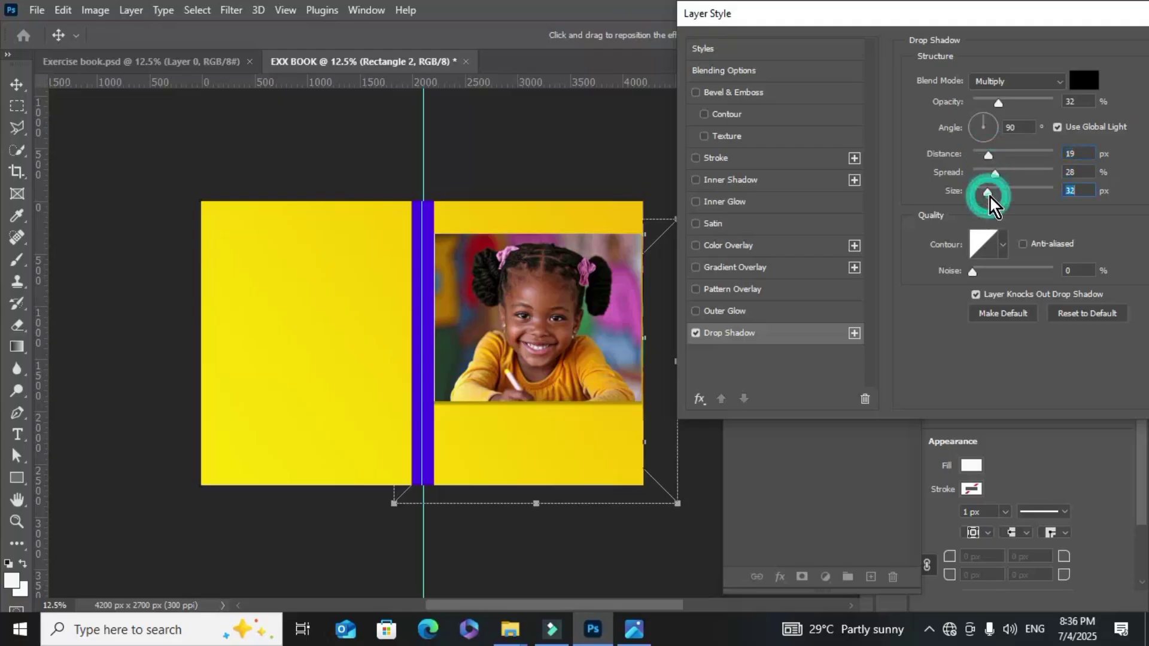
drag(994, 192, 999, 191)
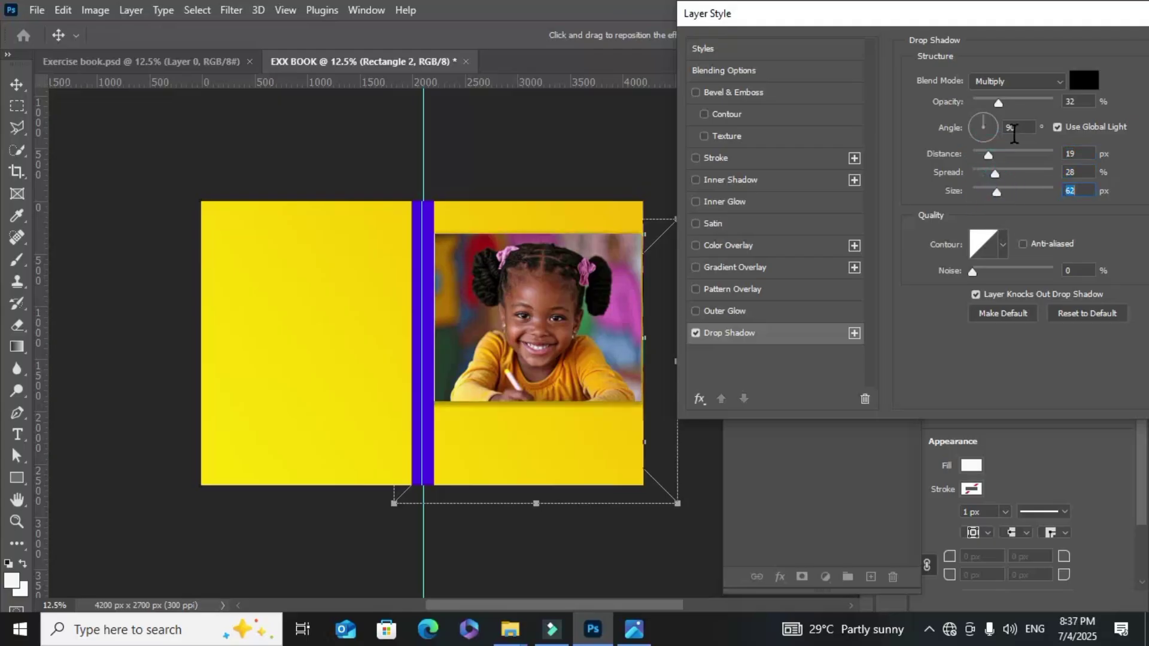
drag(1077, 13, 839, 23)
click(981, 50)
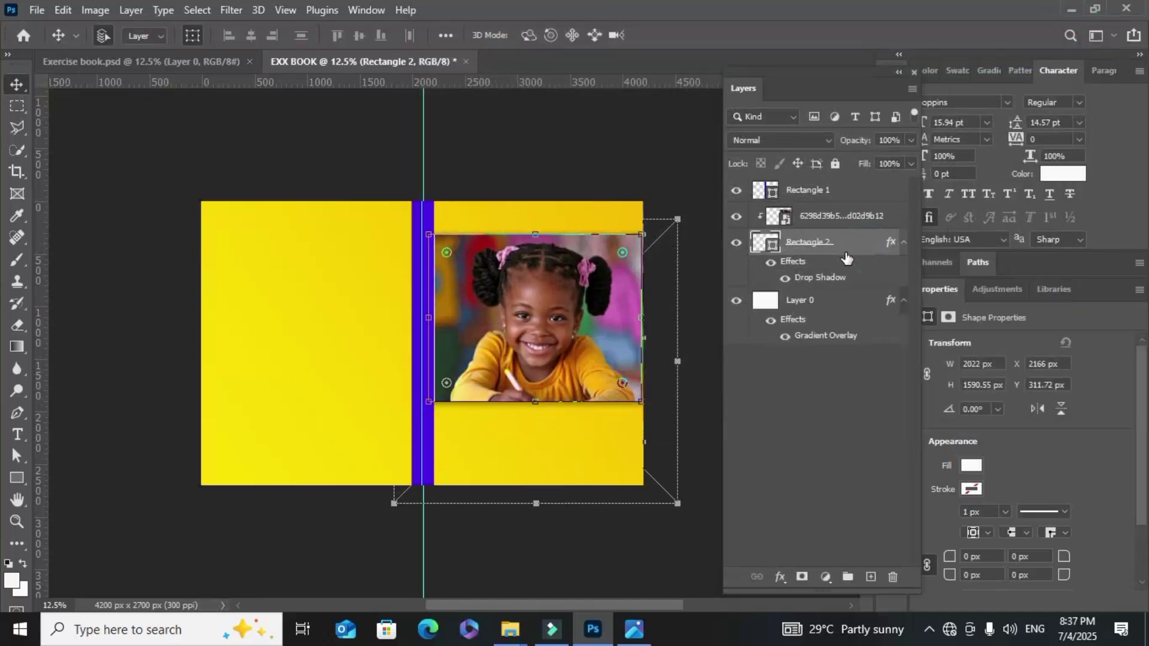
Group the photo and its frame layer into Group 1
shift+click(819, 216)
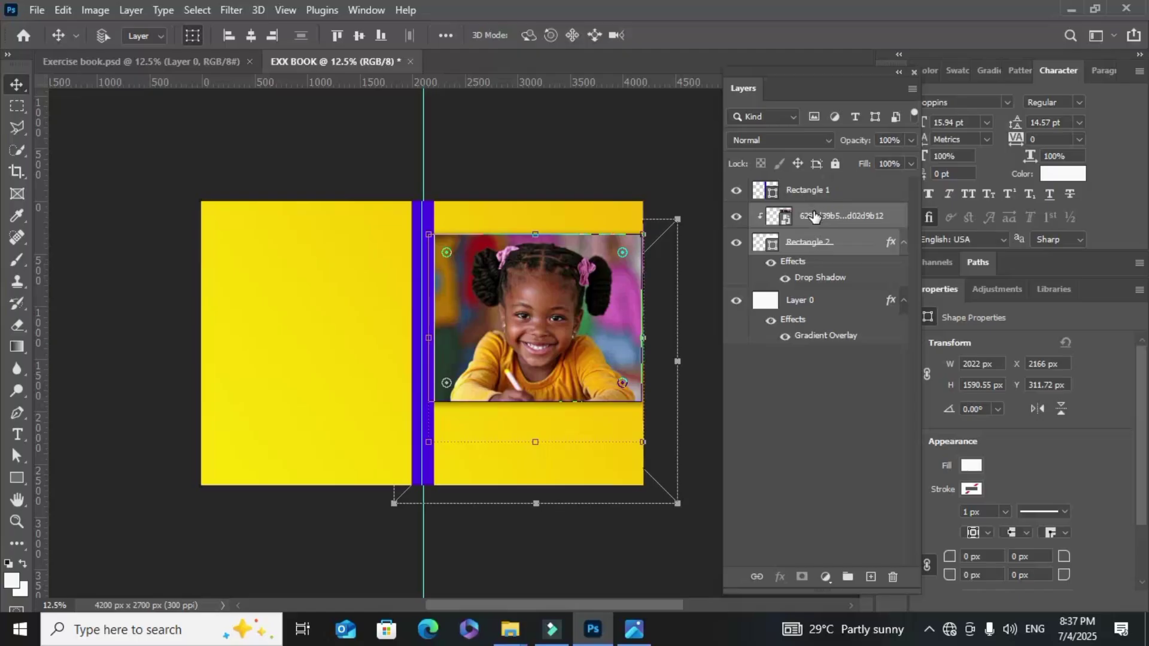
key(ctrl+g)
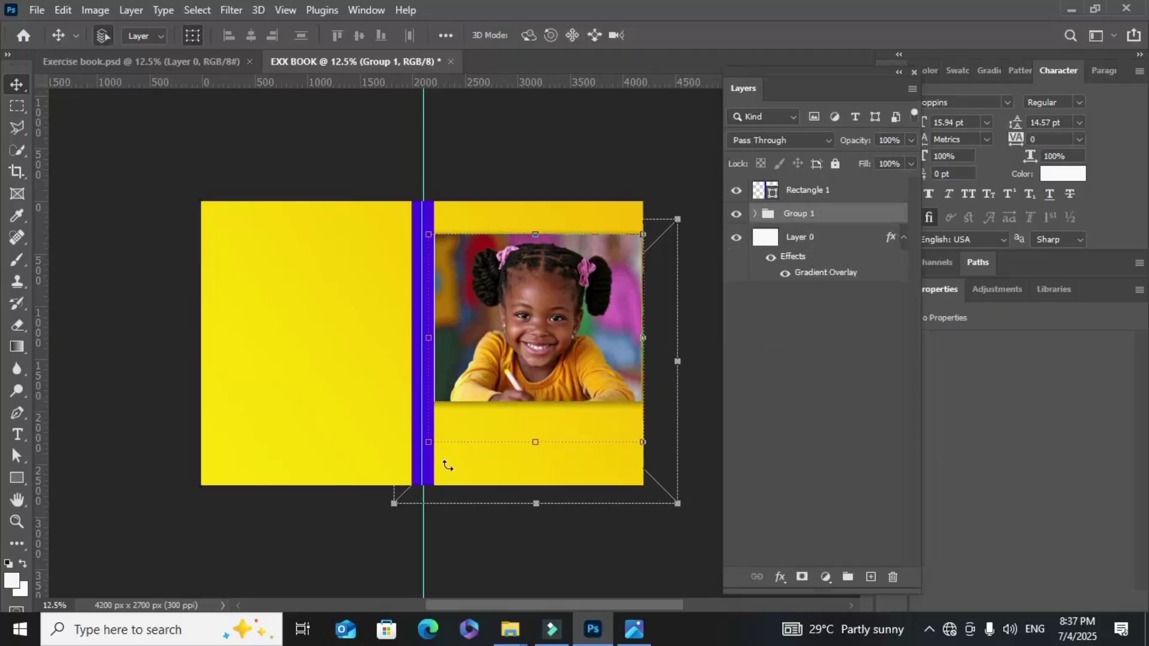
click(361, 424)
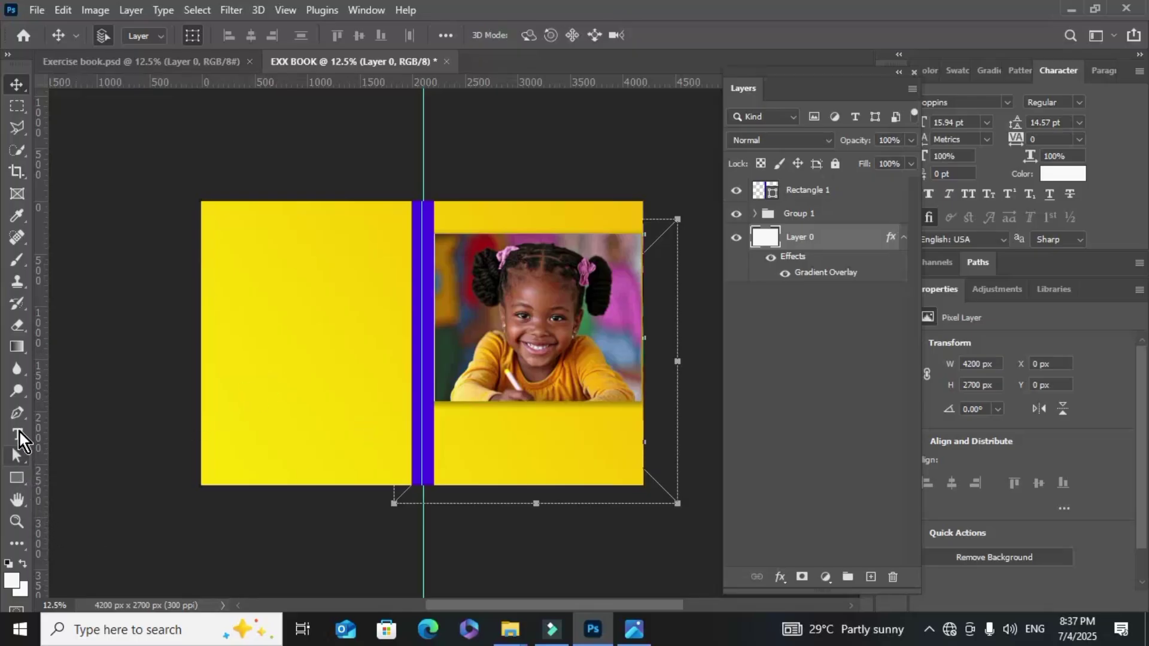
Draw a white 1730 × 545 px rectangle below the girl photo
click(16, 478)
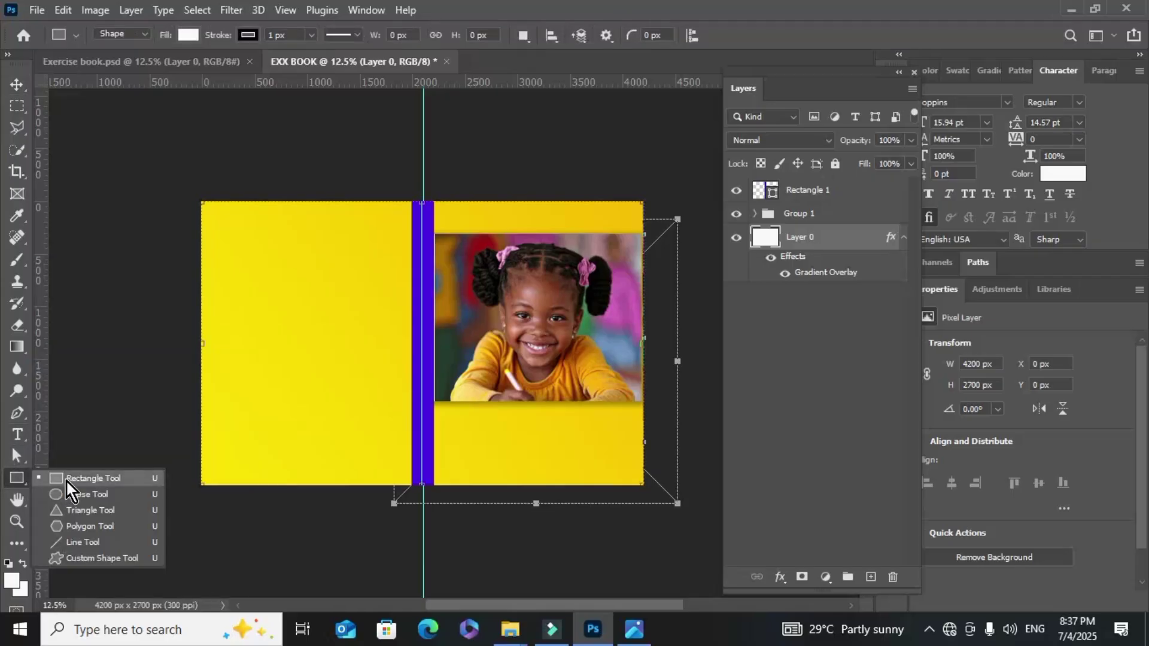
click(63, 479)
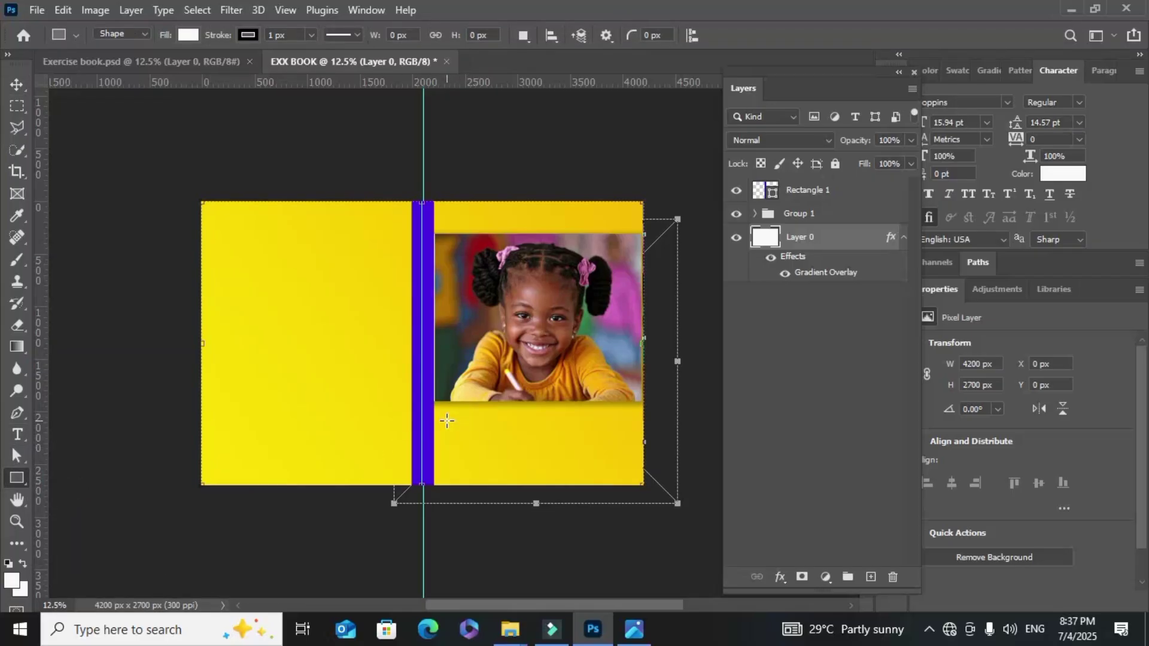
mouse_move(447, 420)
mouse_down()
mouse_move(470, 475)
mouse_move(628, 477)
mouse_up()
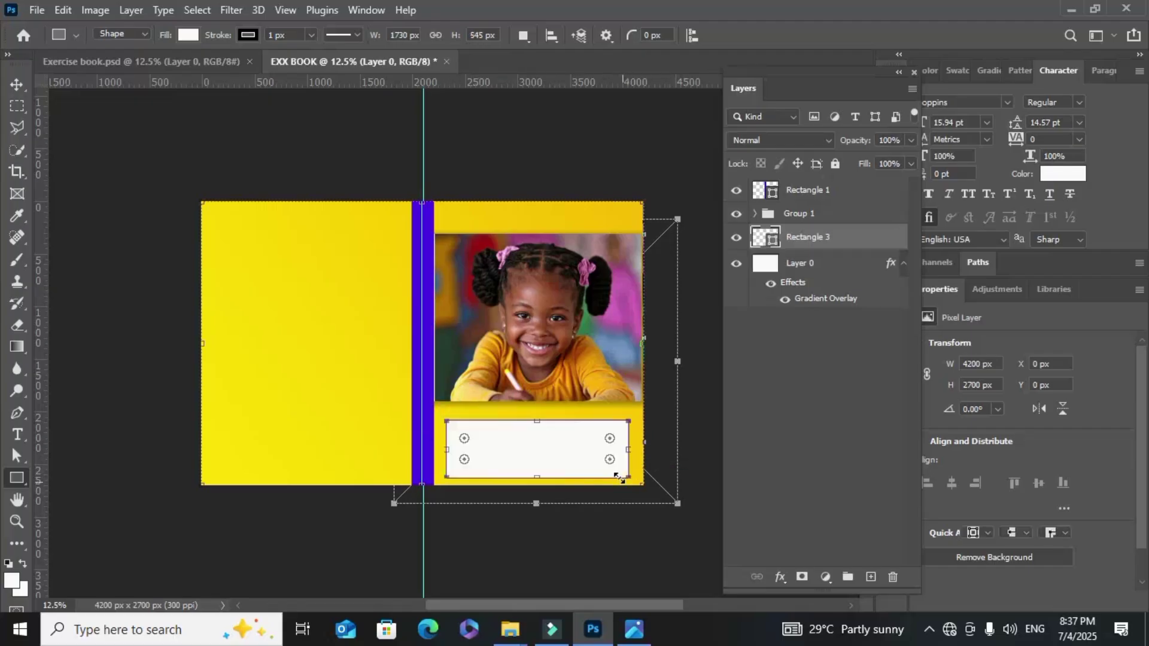
scroll(536, 442, down, 1)
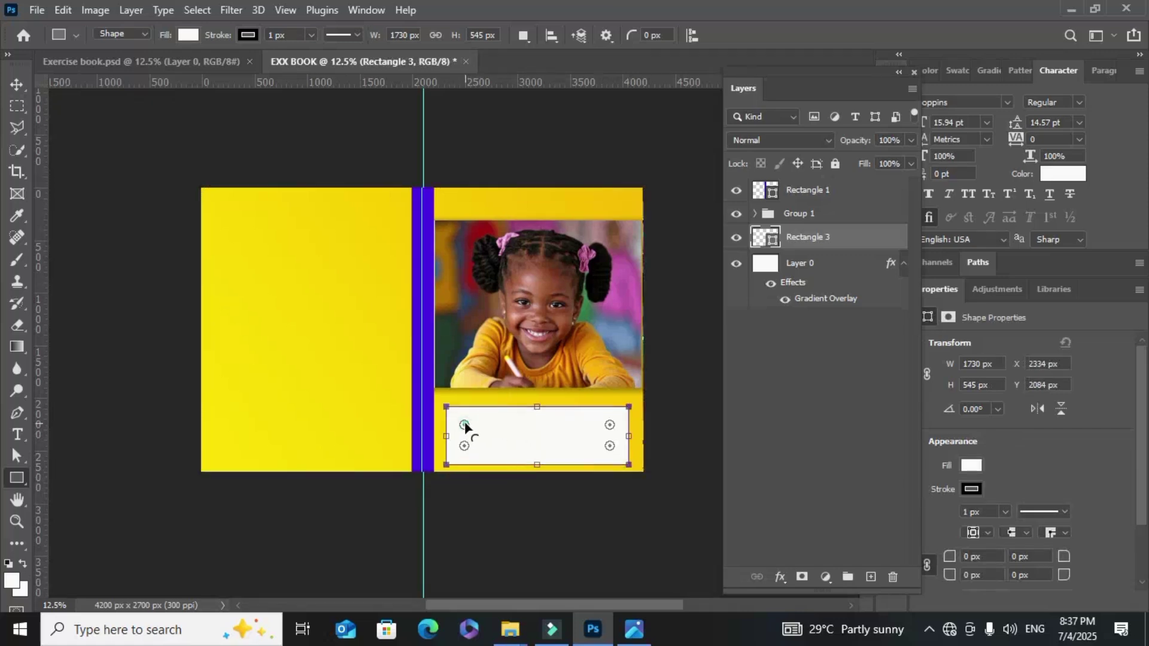
Round the white box's corners, adjusting the radius from 208 px down to 152 px
drag(465, 425, 468, 427)
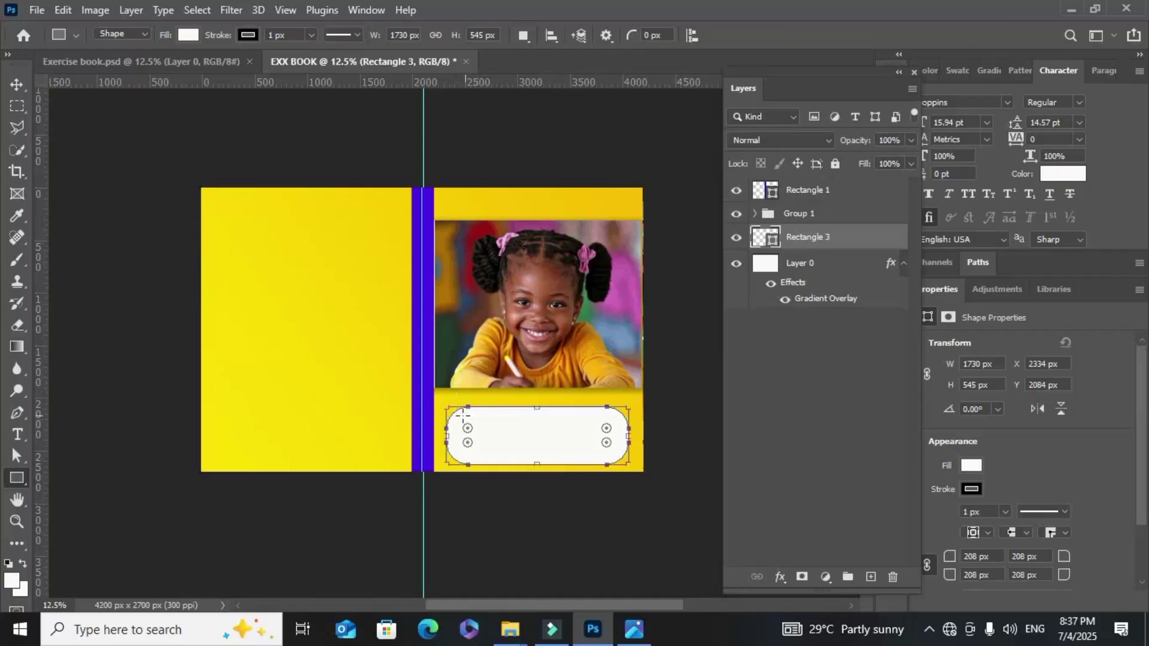
drag(467, 429, 462, 431)
drag(467, 428, 464, 426)
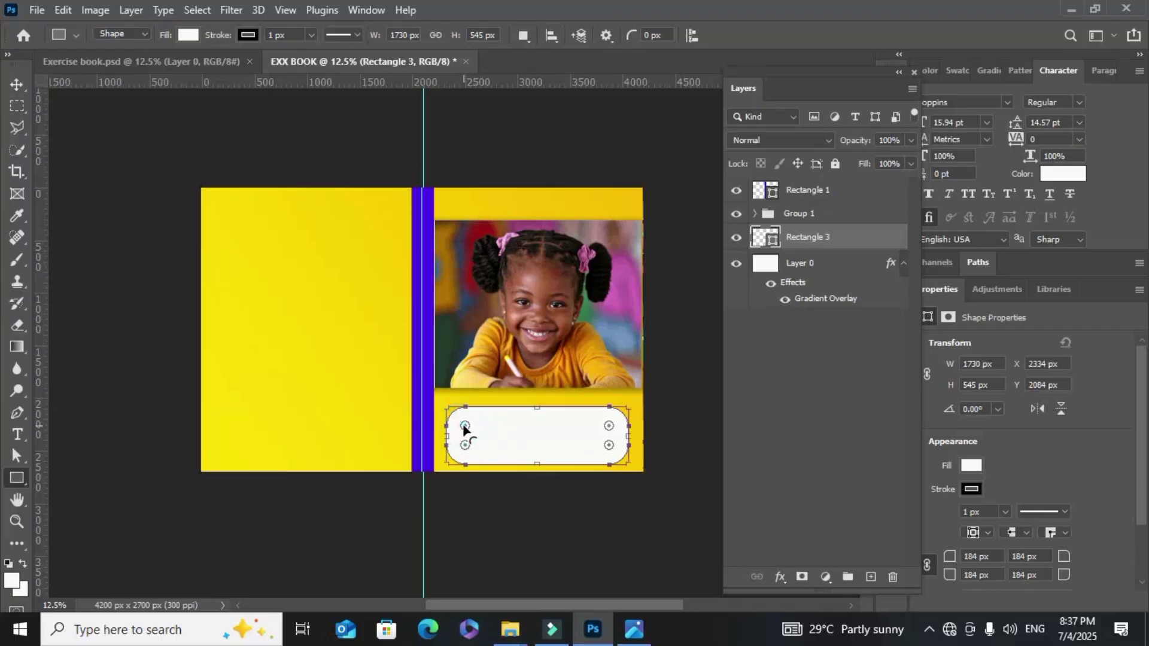
drag(461, 427, 459, 424)
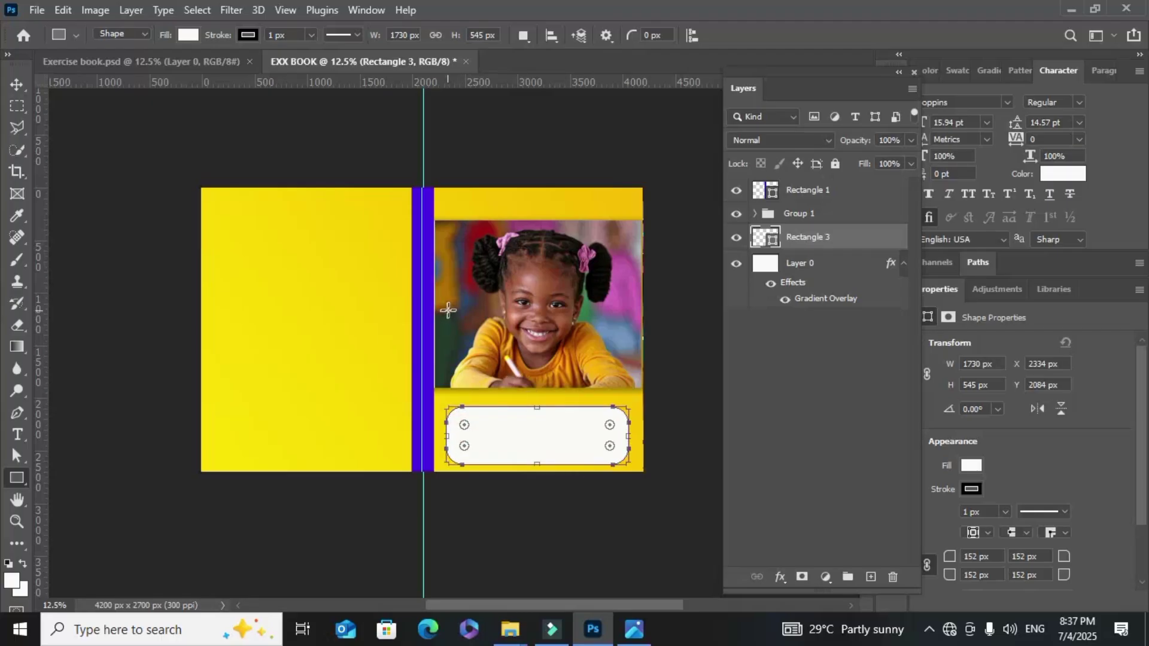
scroll(448, 309, up, 1)
scroll(539, 308, right, 1)
scroll(689, 308, down, 2)
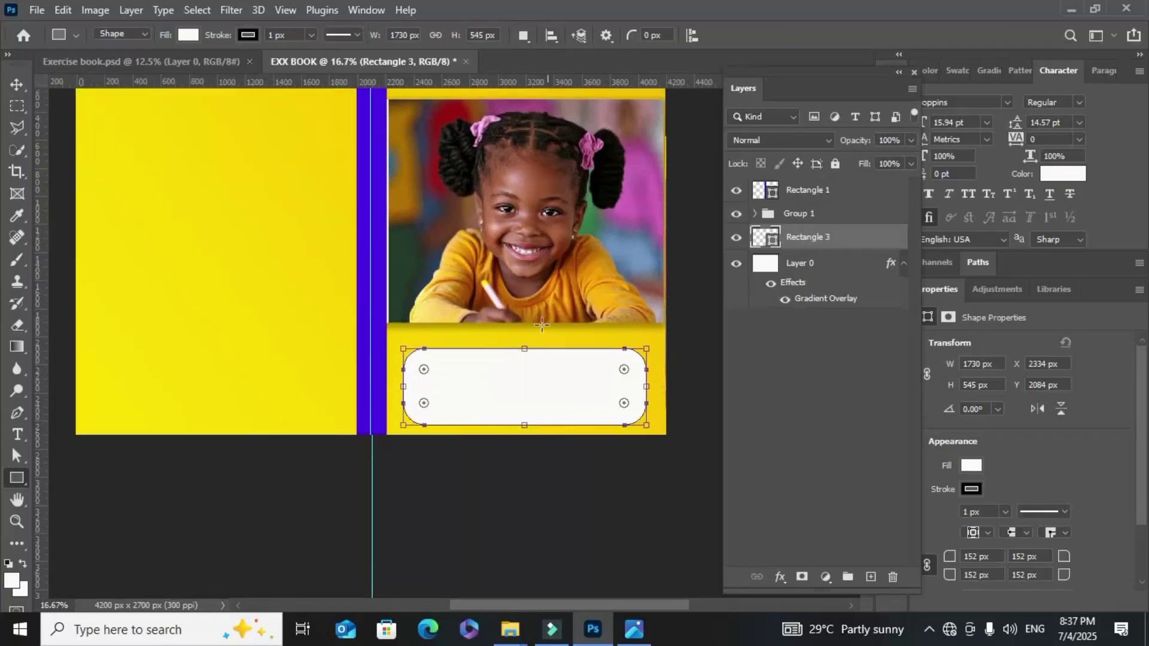
click(11, 81)
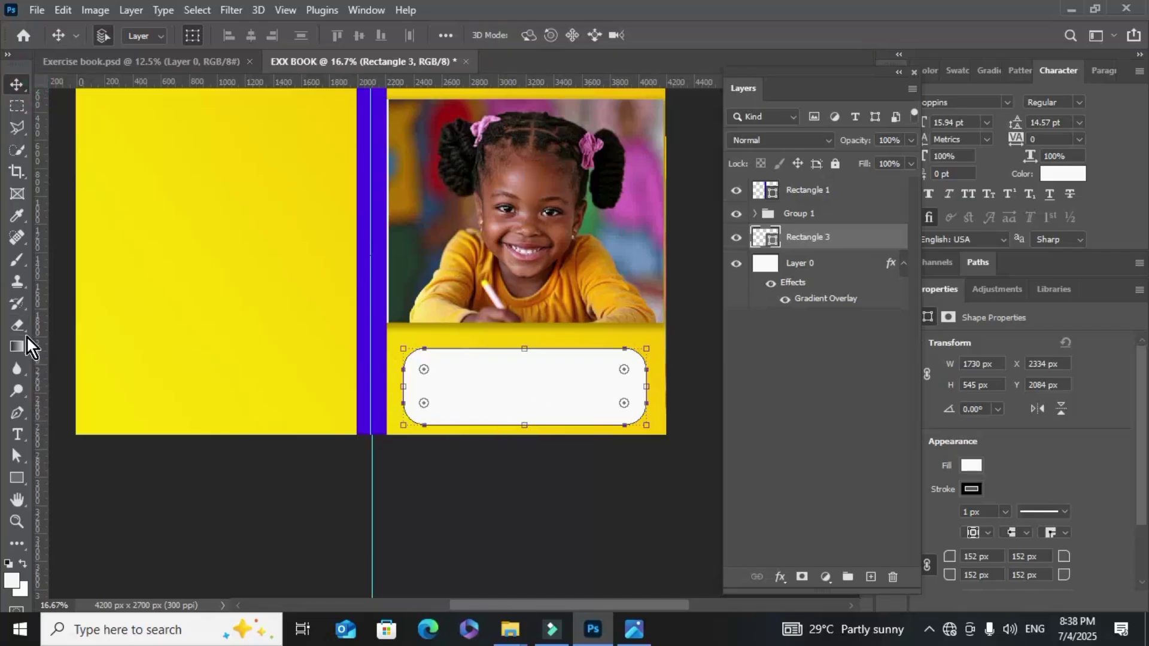
Add a text layer on the left page reading 'Name: _________________'
click(14, 434)
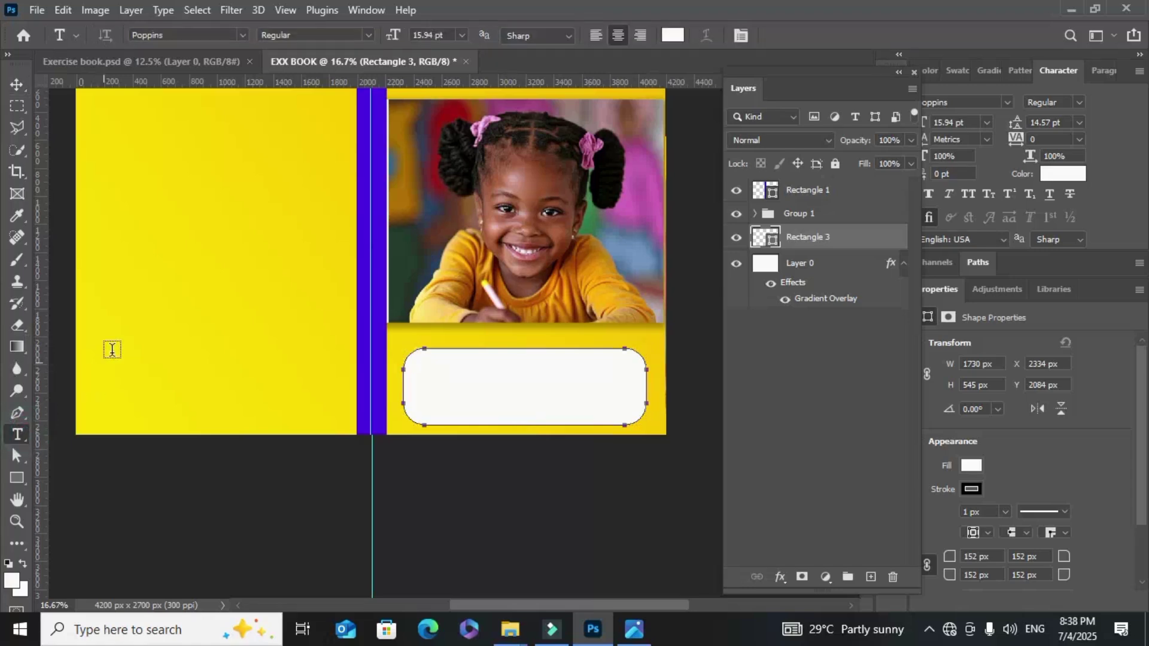
click(158, 275)
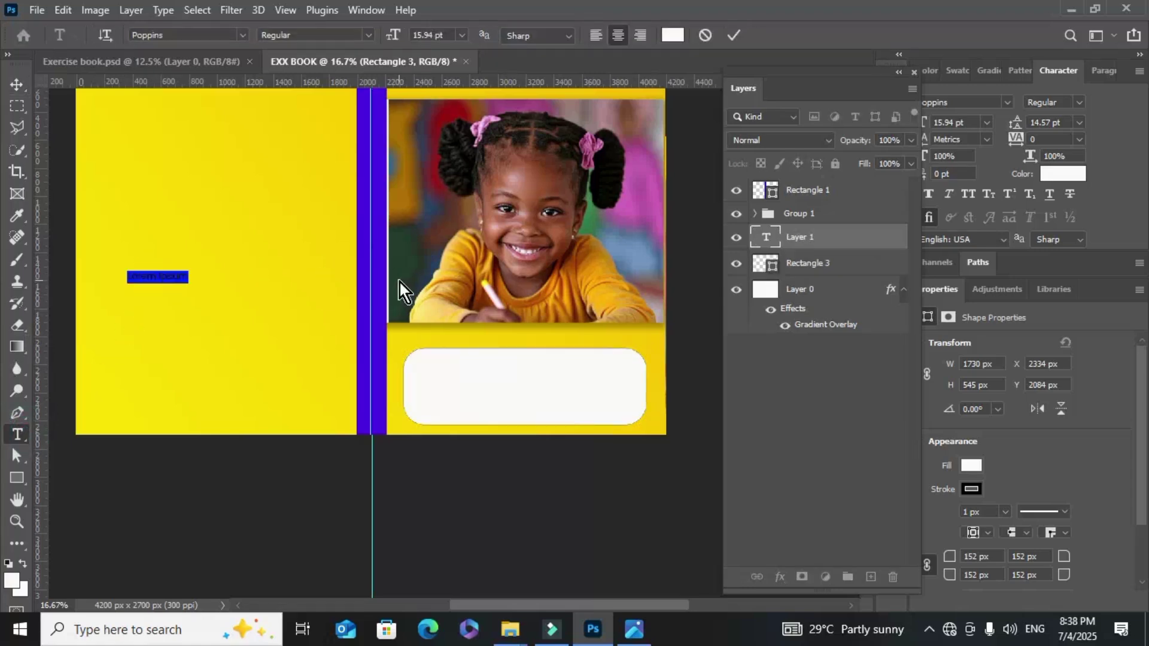
key(BackSpace)
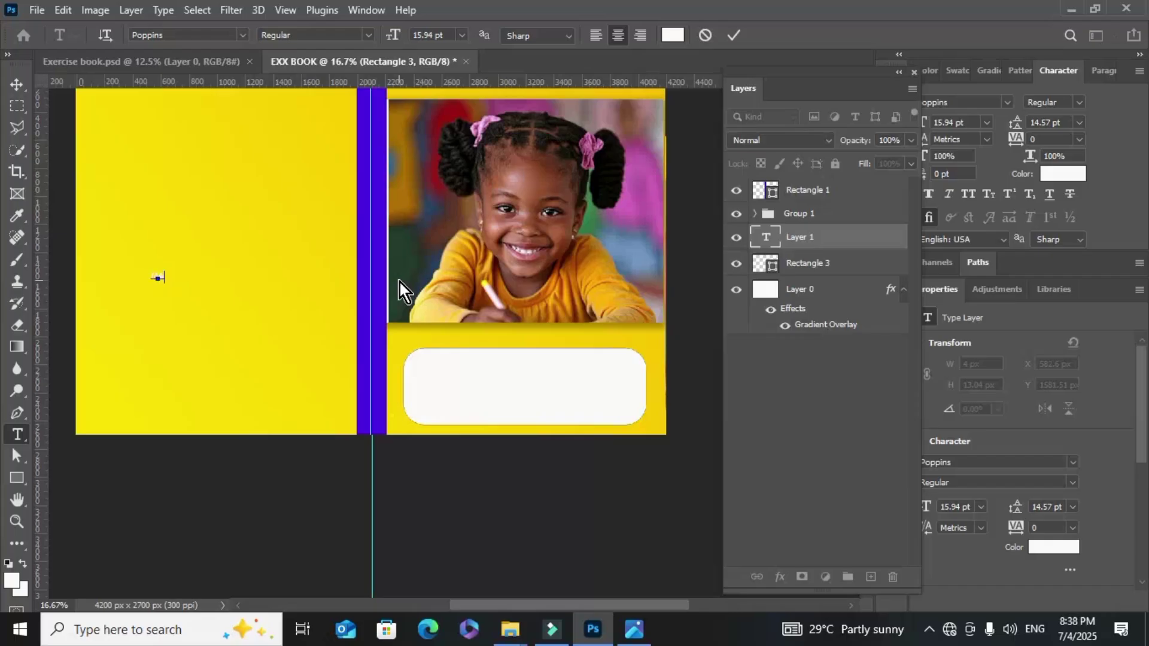
text(Name)
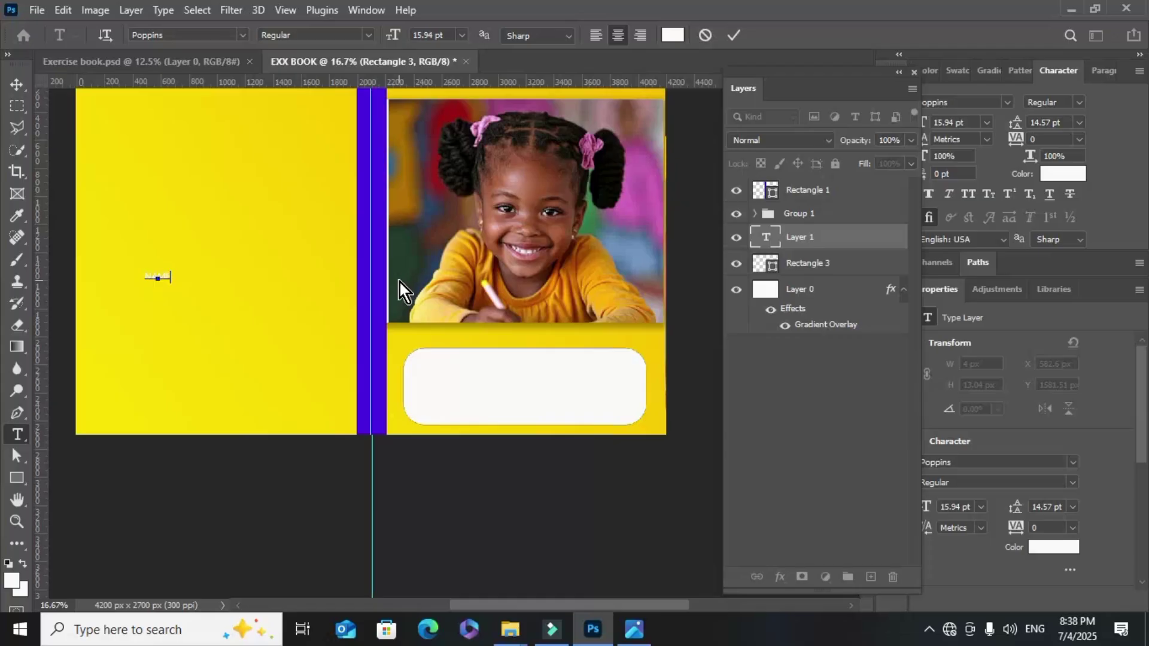
text(: ______)
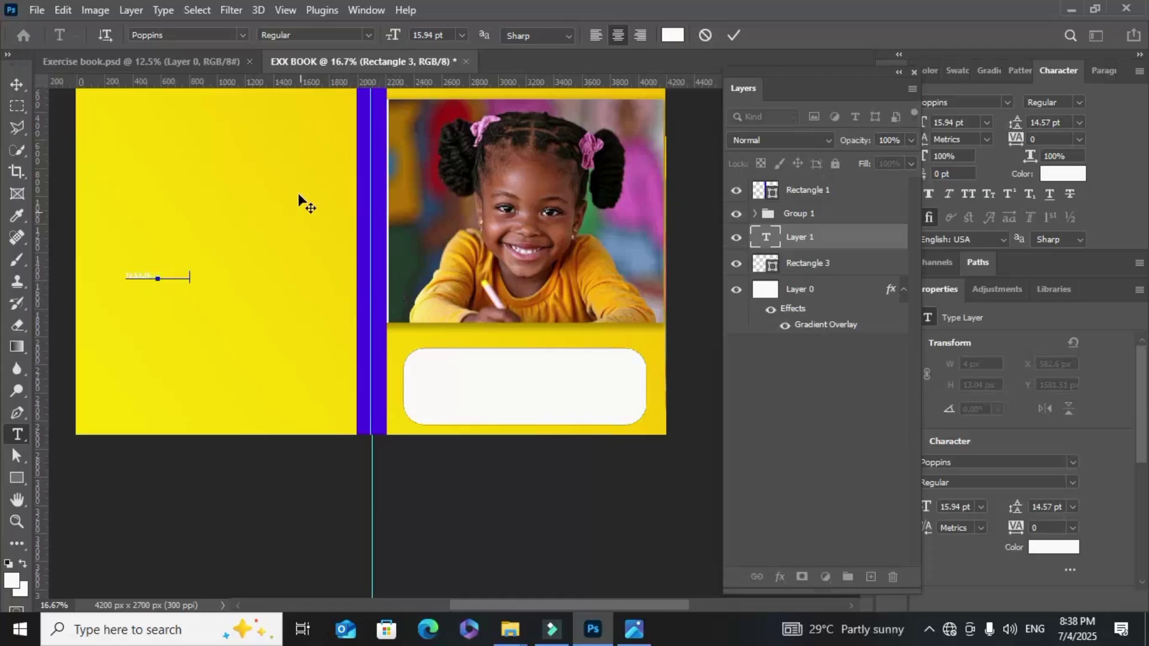
text(___________)
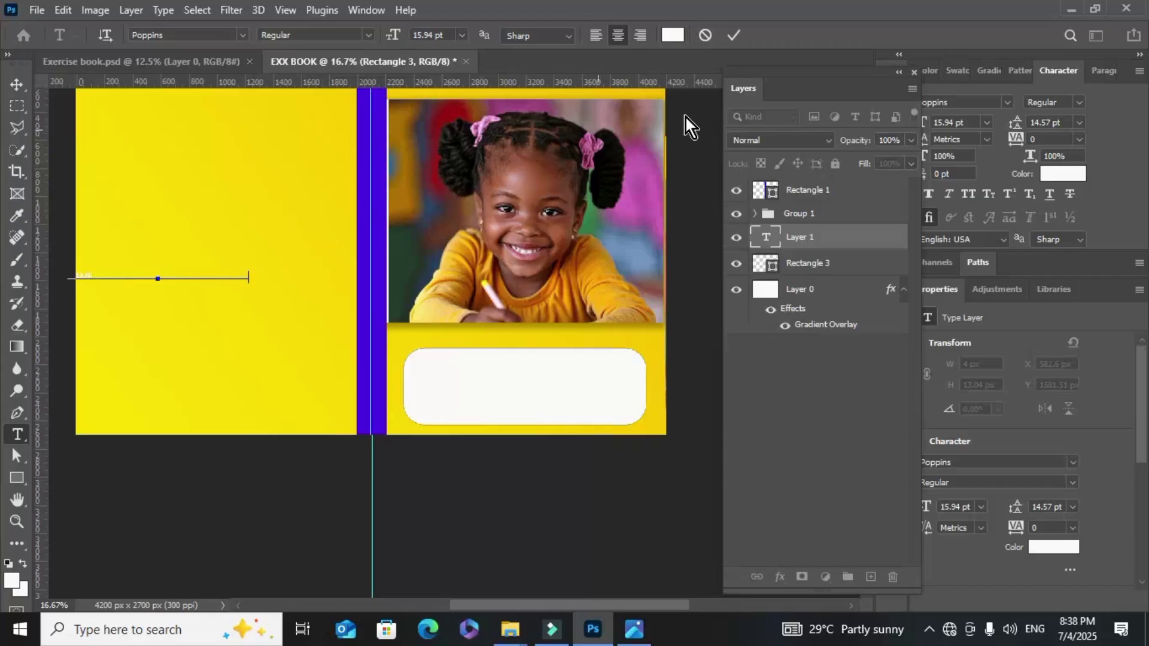
click(731, 36)
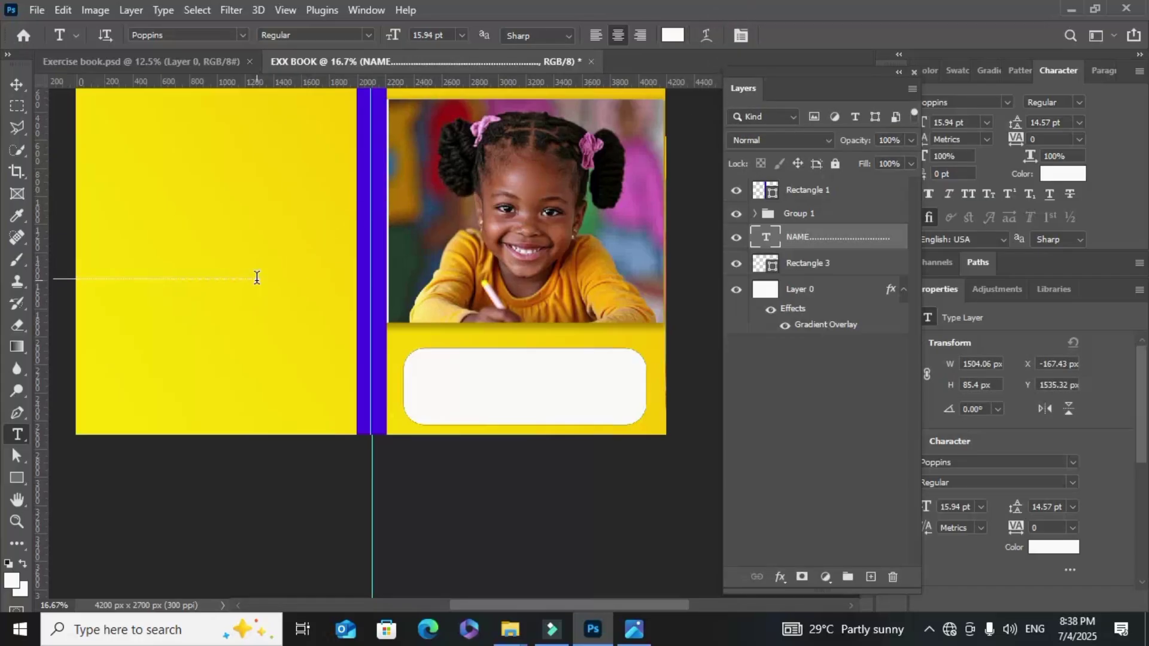
Color the NAME text near-black 040100 and enlarge it to 27 pt
click(1057, 176)
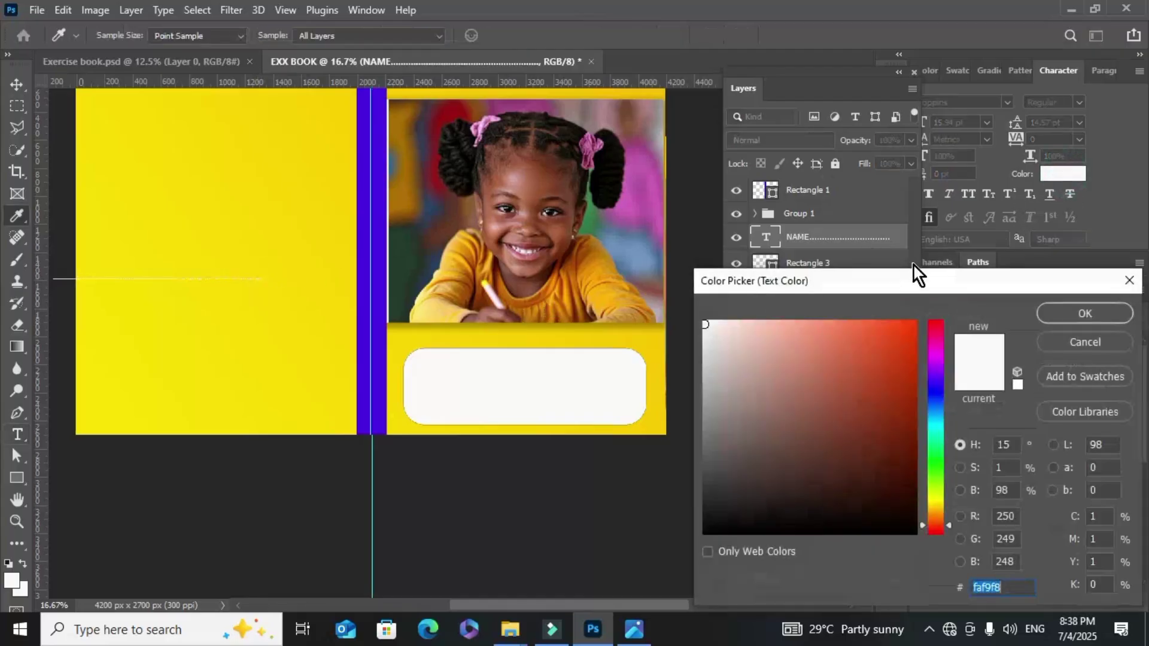
click(911, 532)
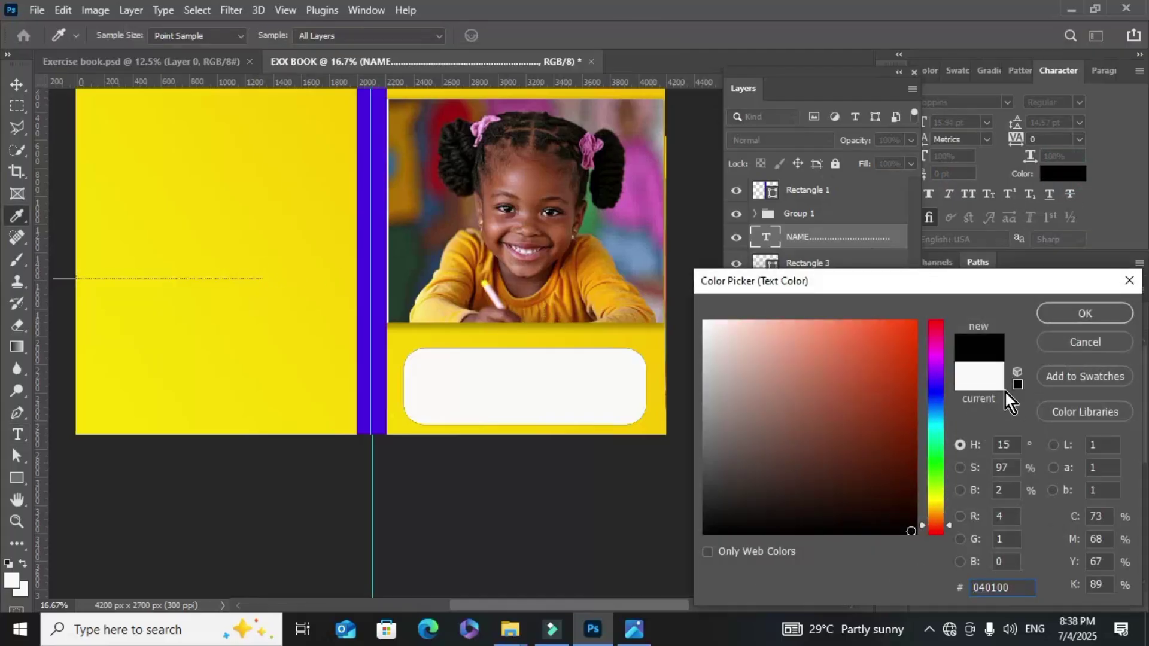
click(1074, 312)
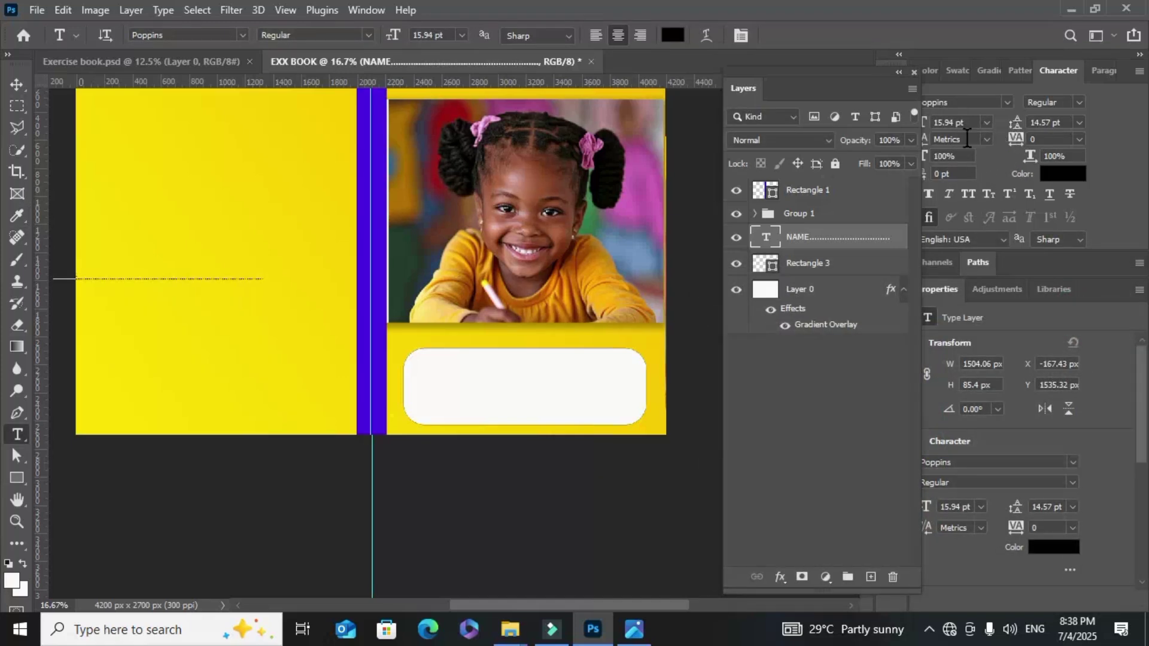
click(850, 91)
drag(850, 92, 852, 99)
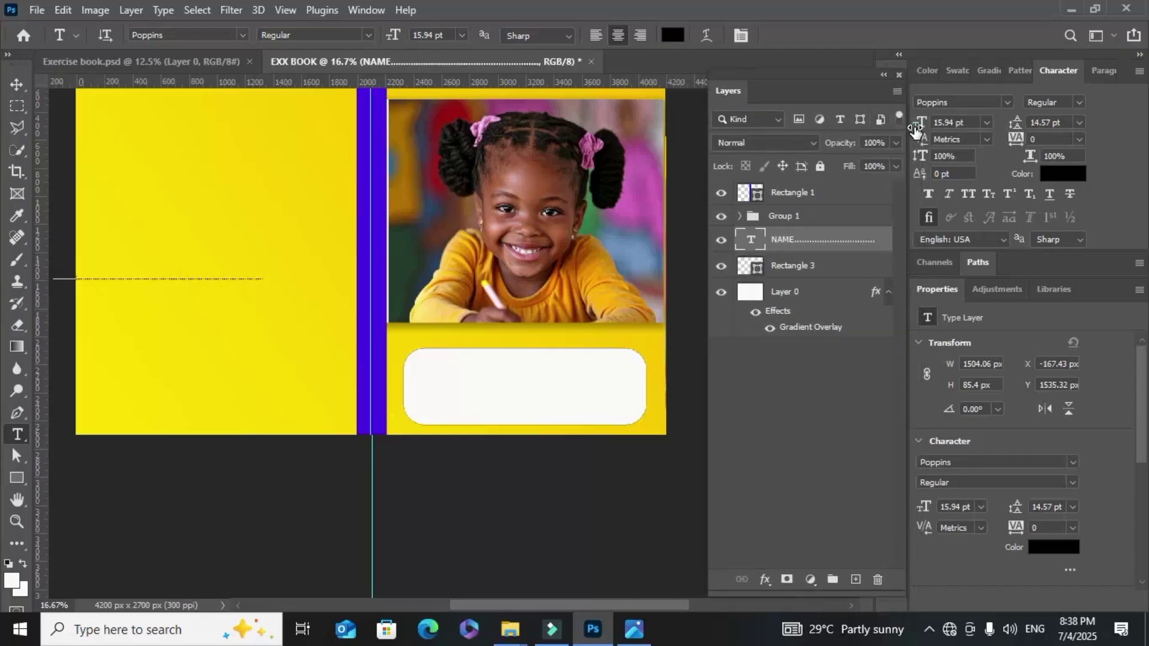
drag(915, 130, 925, 127)
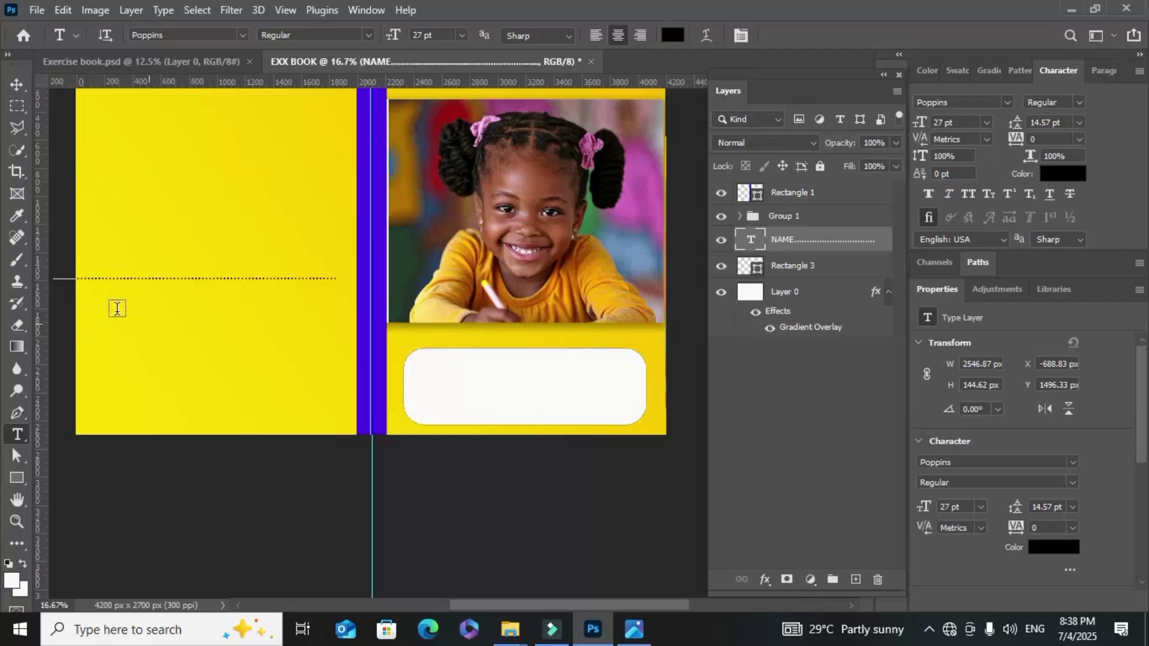
click(17, 85)
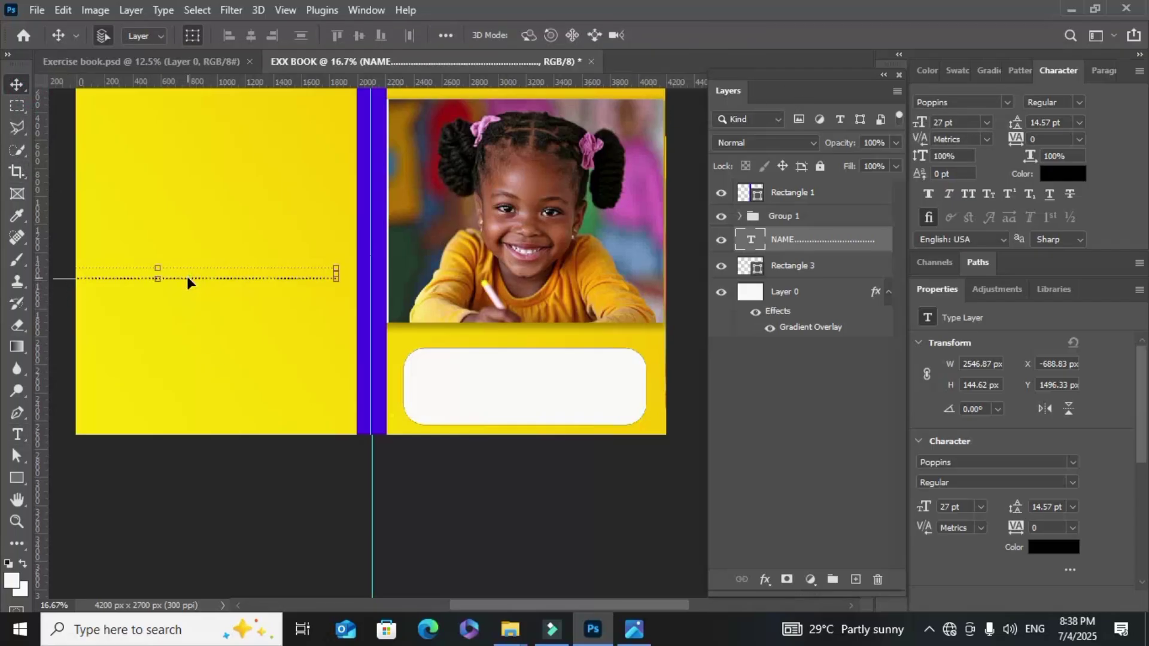
Move the NAME text onto the white box and delete its excess trailing dots
drag(187, 281, 625, 368)
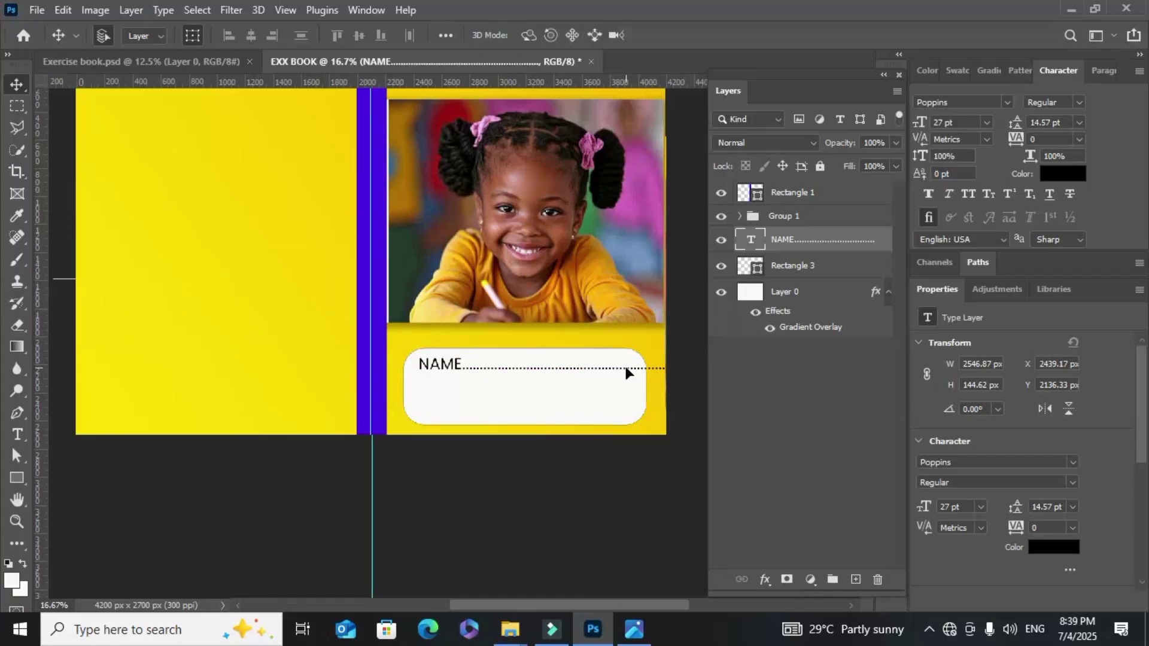
key(ctrl+plus)
key(ctrl+plus)
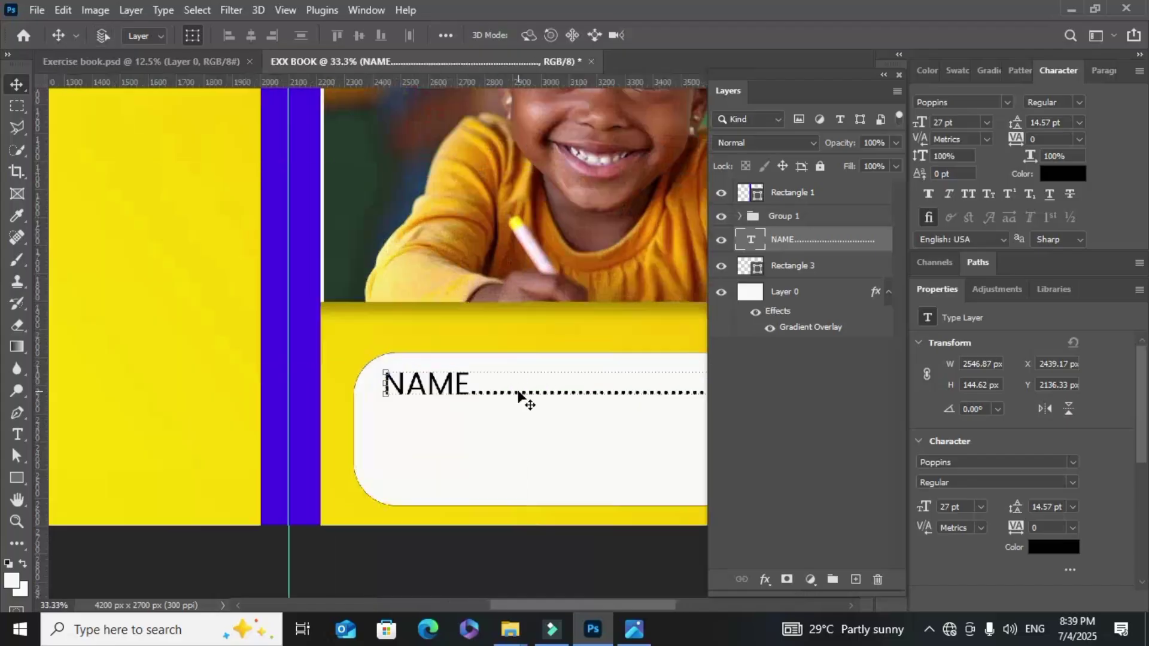
scroll(518, 394, down, 3)
drag(491, 606, 533, 605)
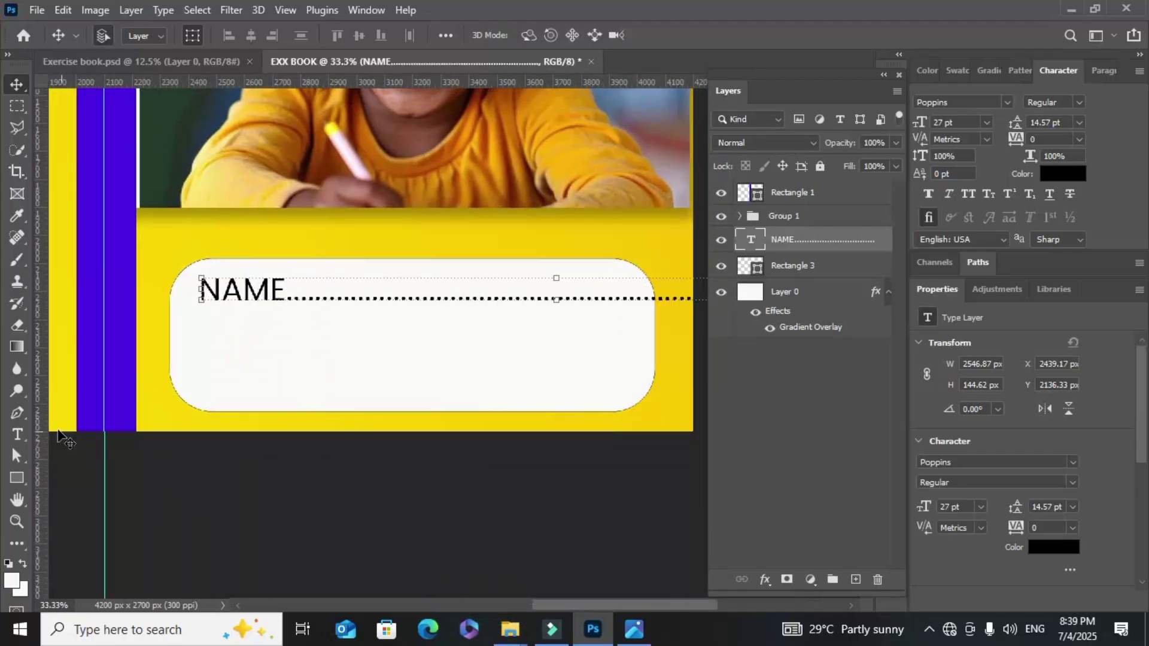
click(13, 442)
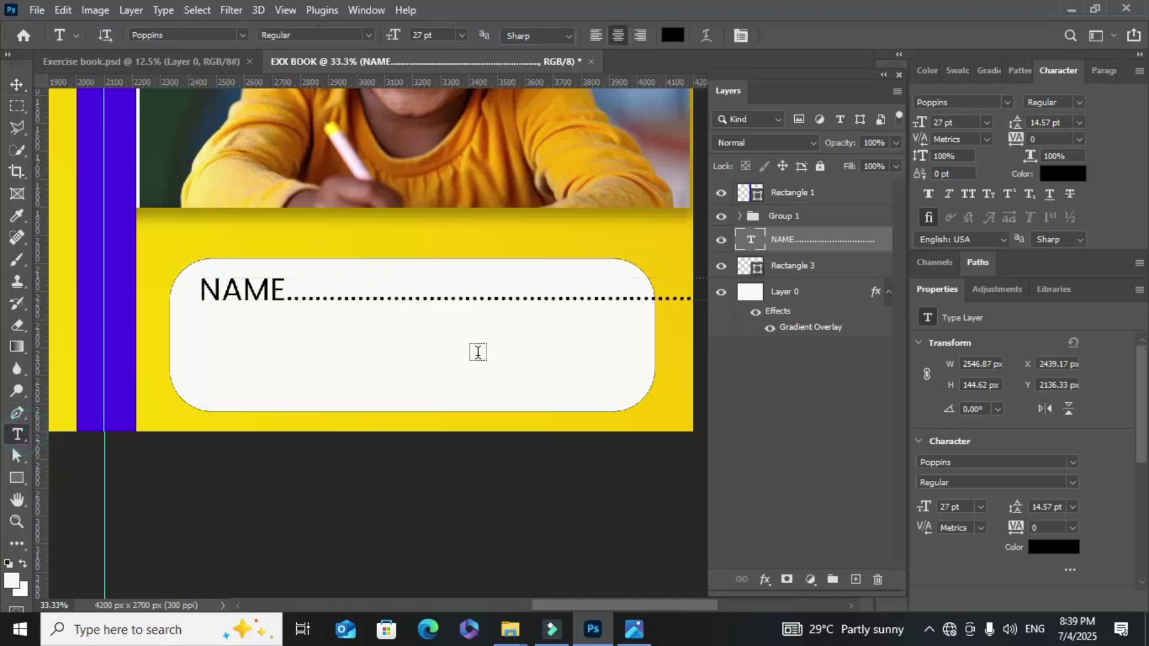
double_click(619, 297)
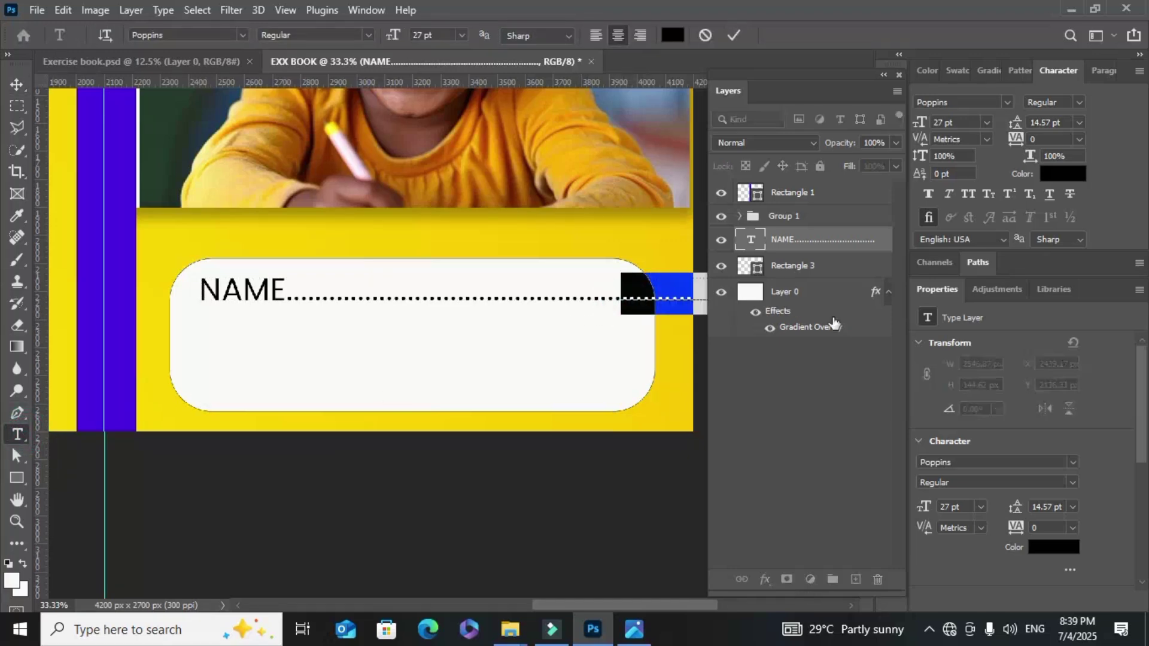
key(BackSpace)
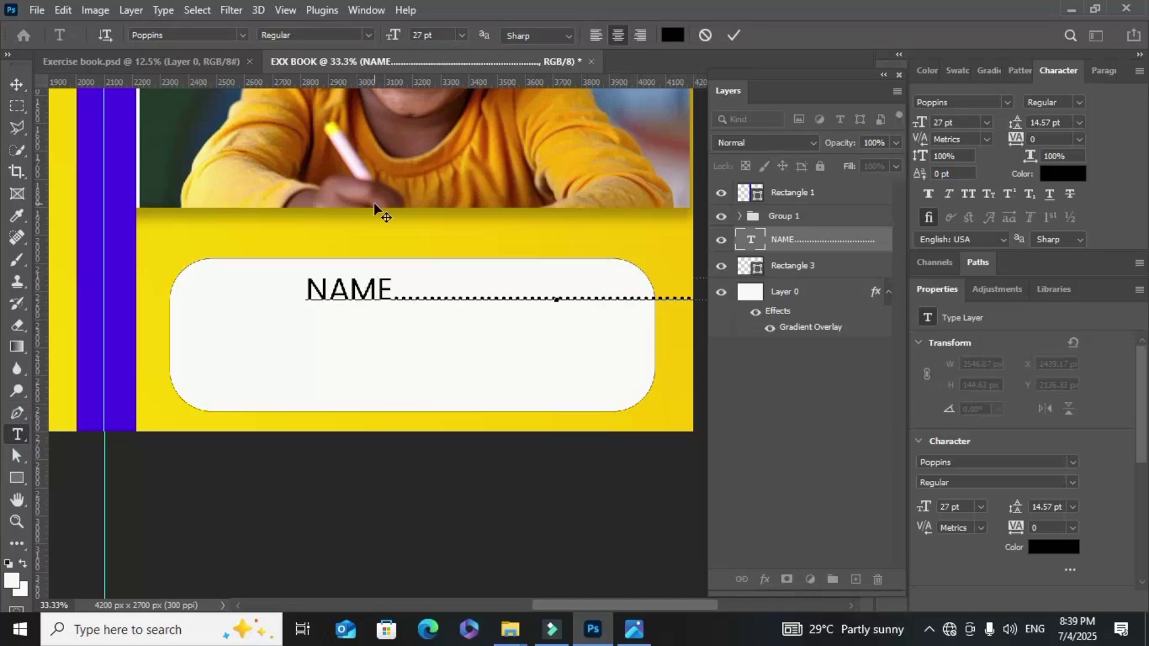
click(16, 84)
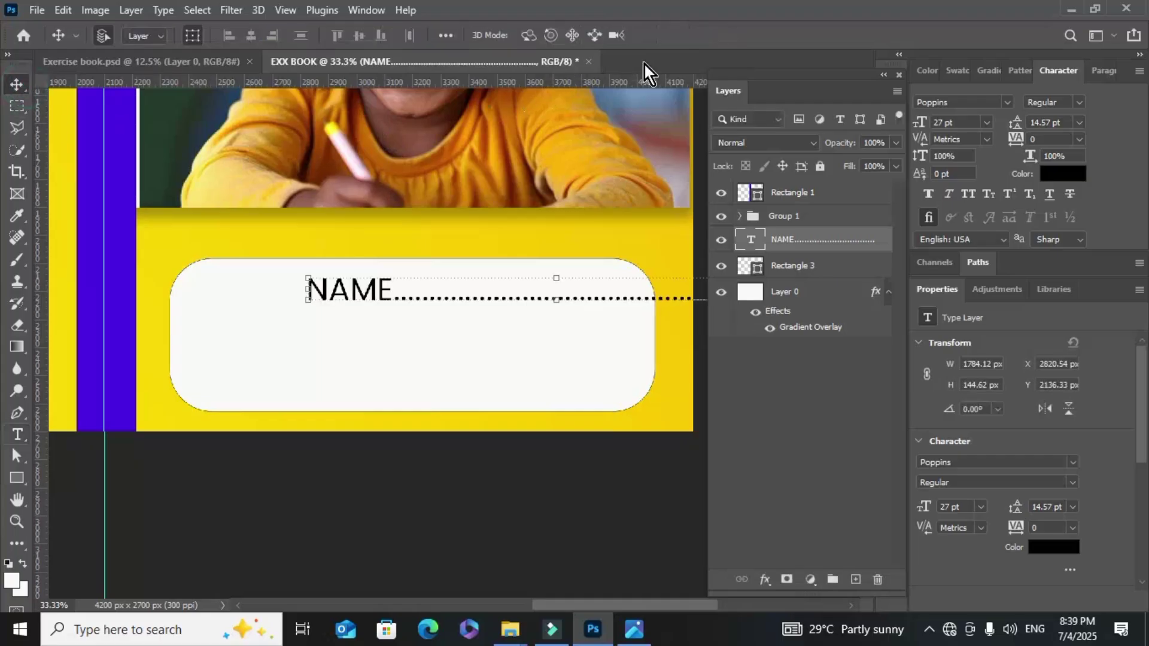
Shift the NAME text further left in the box, trimming more trailing dots
drag(338, 290, 225, 299)
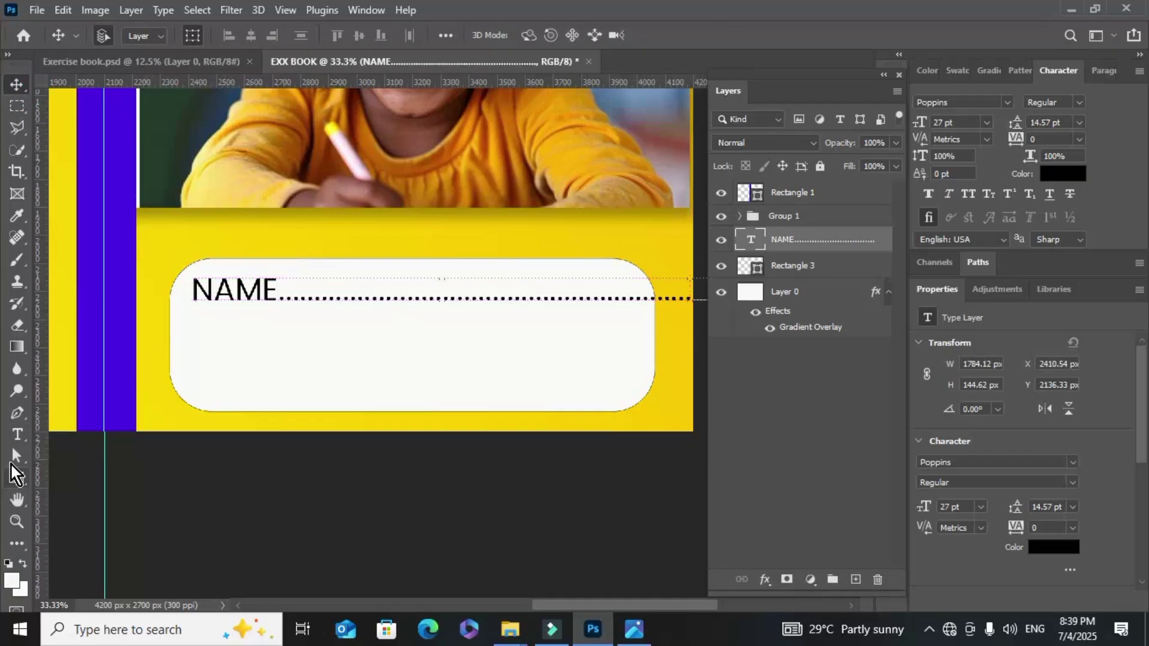
click(16, 436)
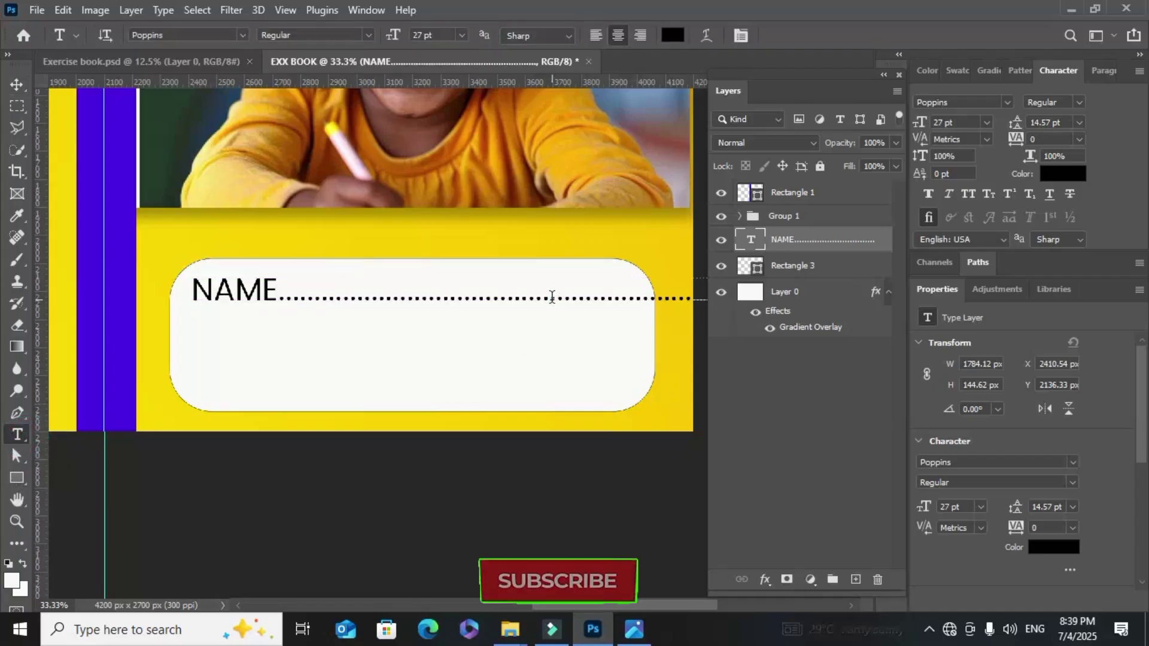
drag(548, 299, 995, 324)
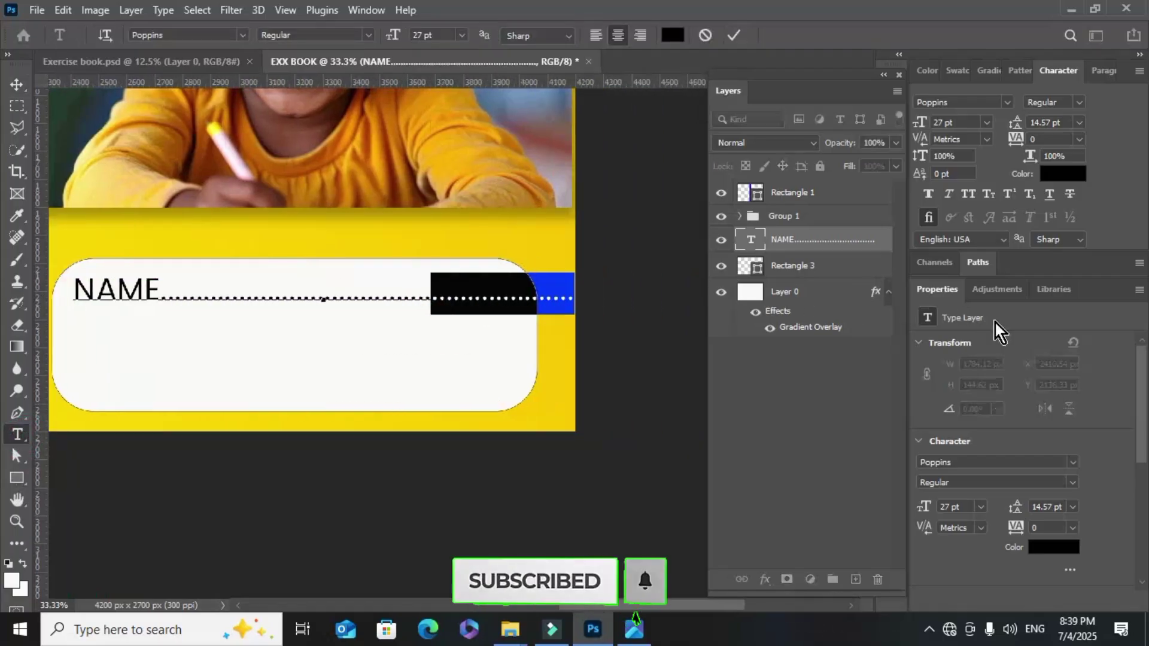
key(BackSpace)
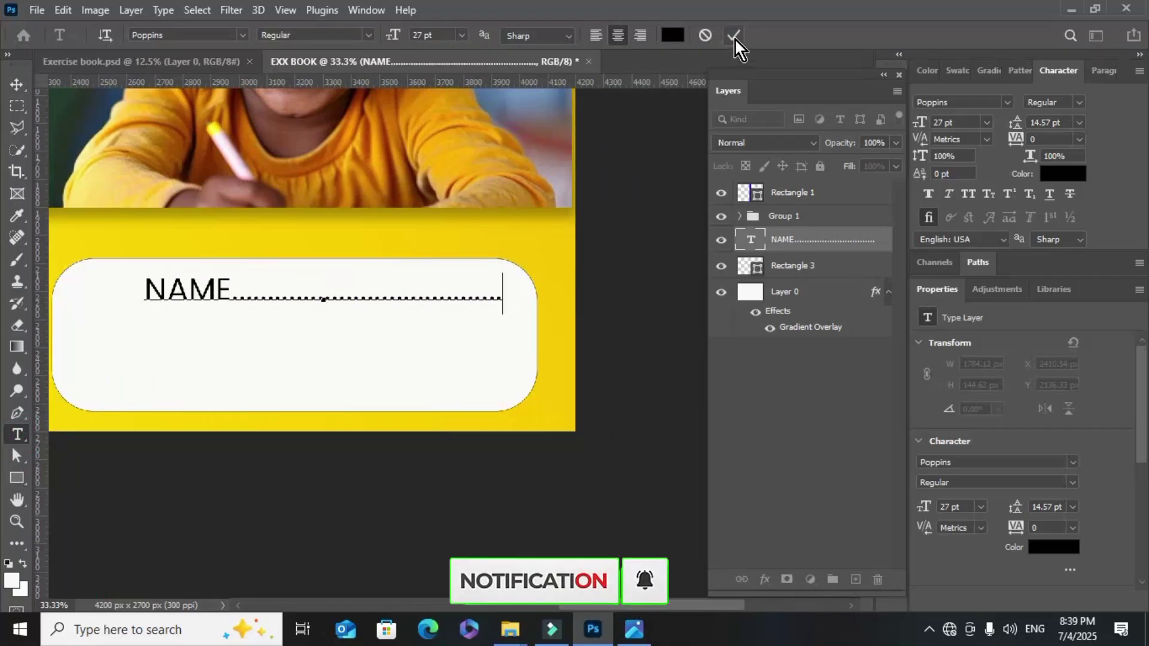
click(734, 35)
click(17, 84)
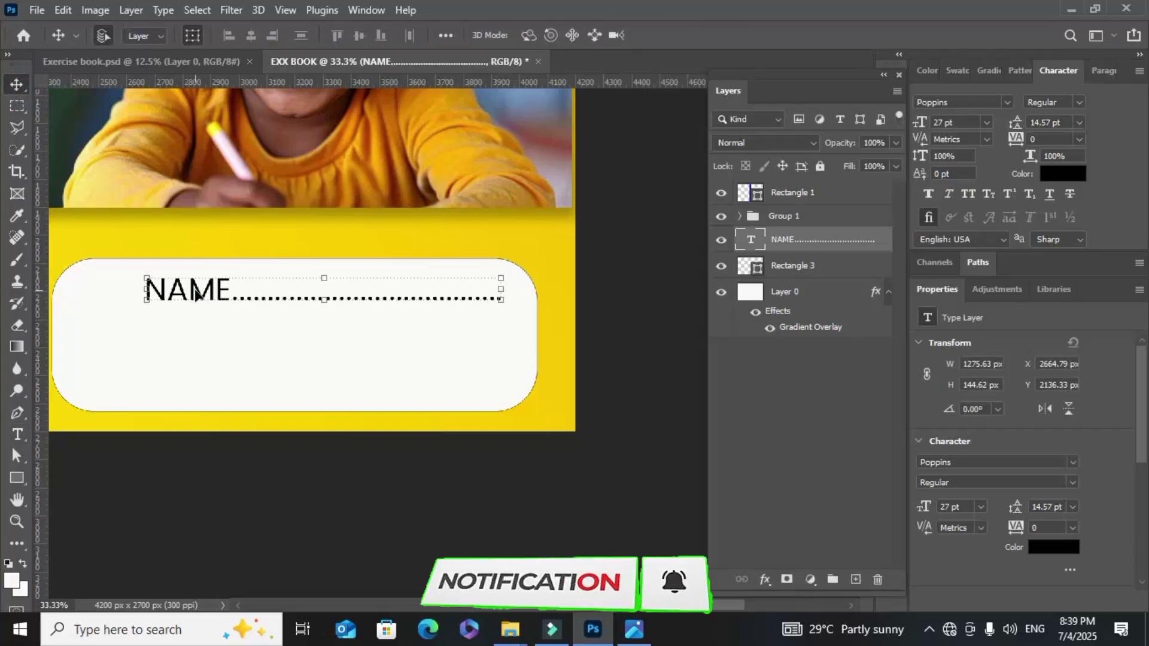
drag(190, 297, 124, 297)
Lengthen the NAME dotted line by appending twelve periods
click(17, 434)
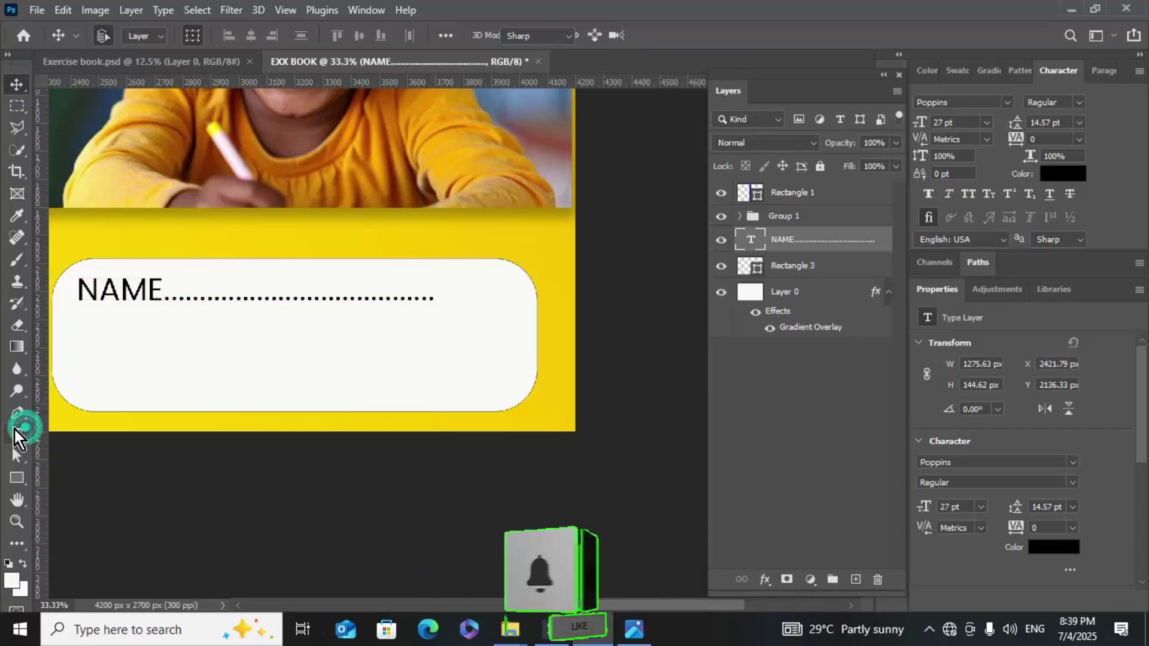
drag(77, 289, 164, 289)
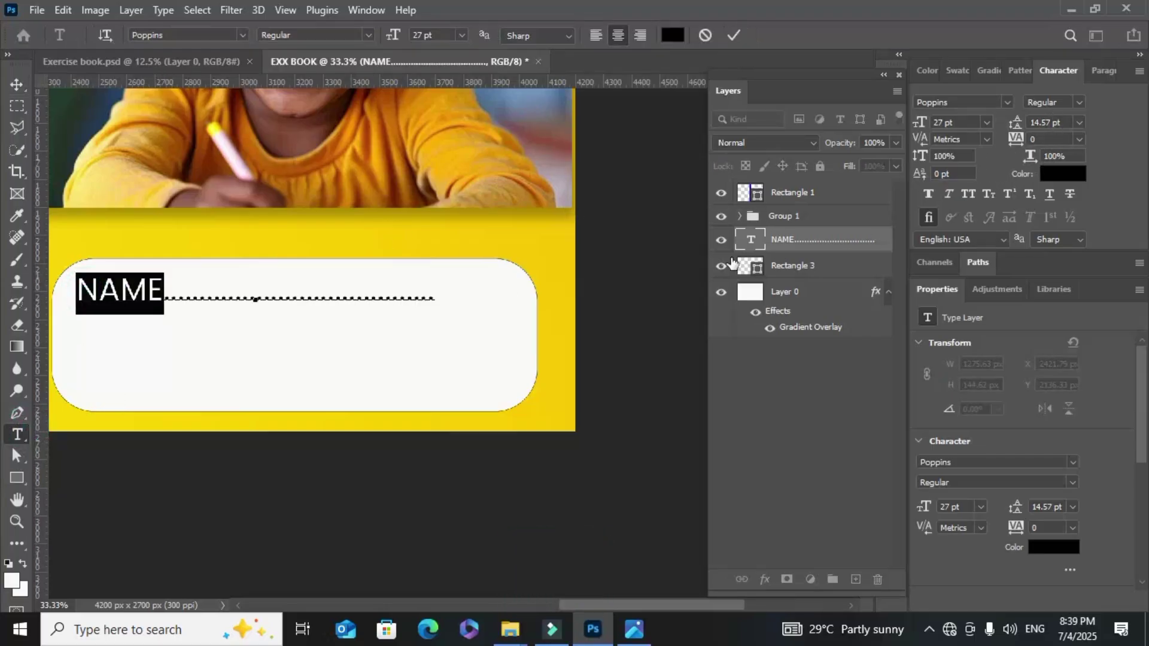
click(429, 299)
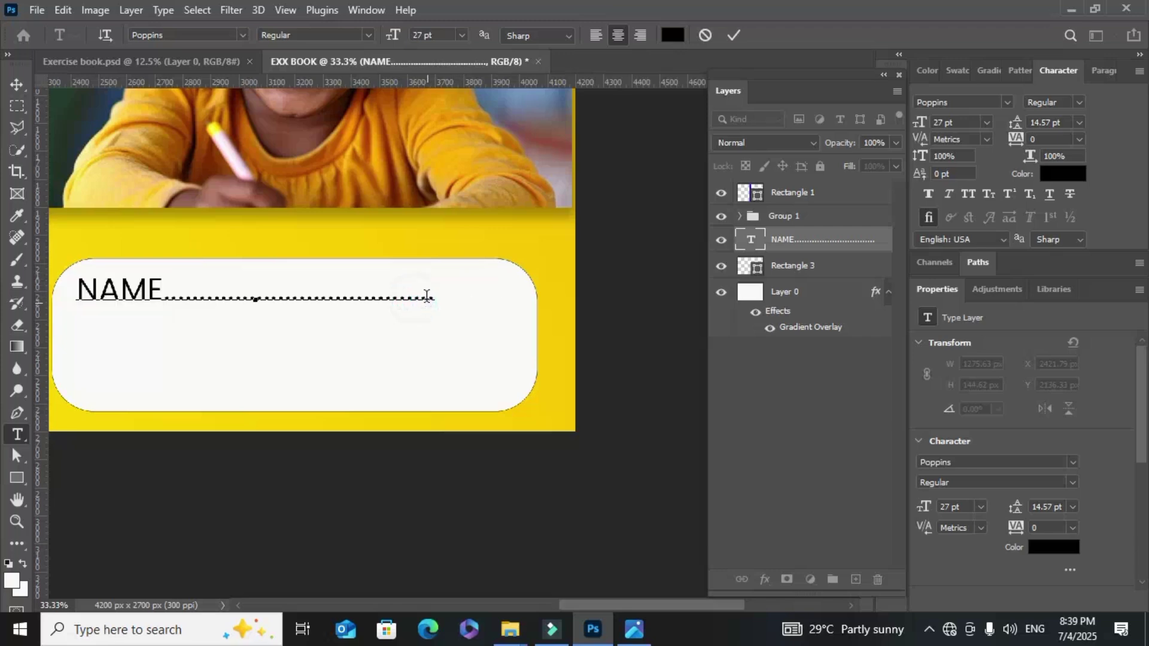
click(426, 295)
text(............)
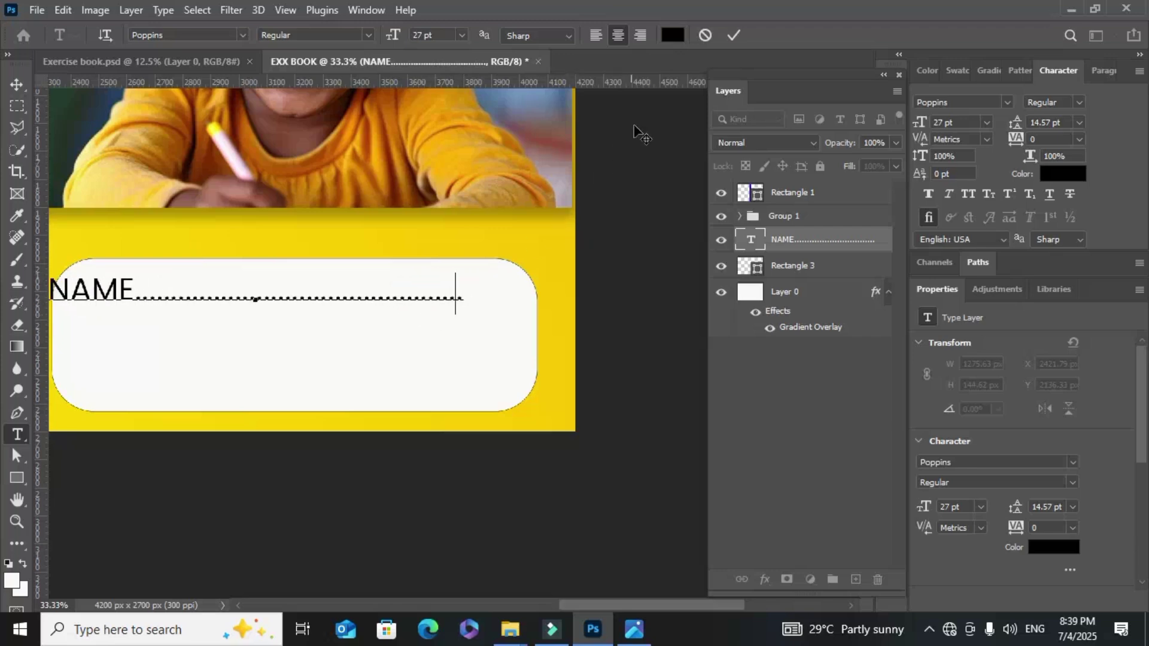
click(733, 35)
click(17, 84)
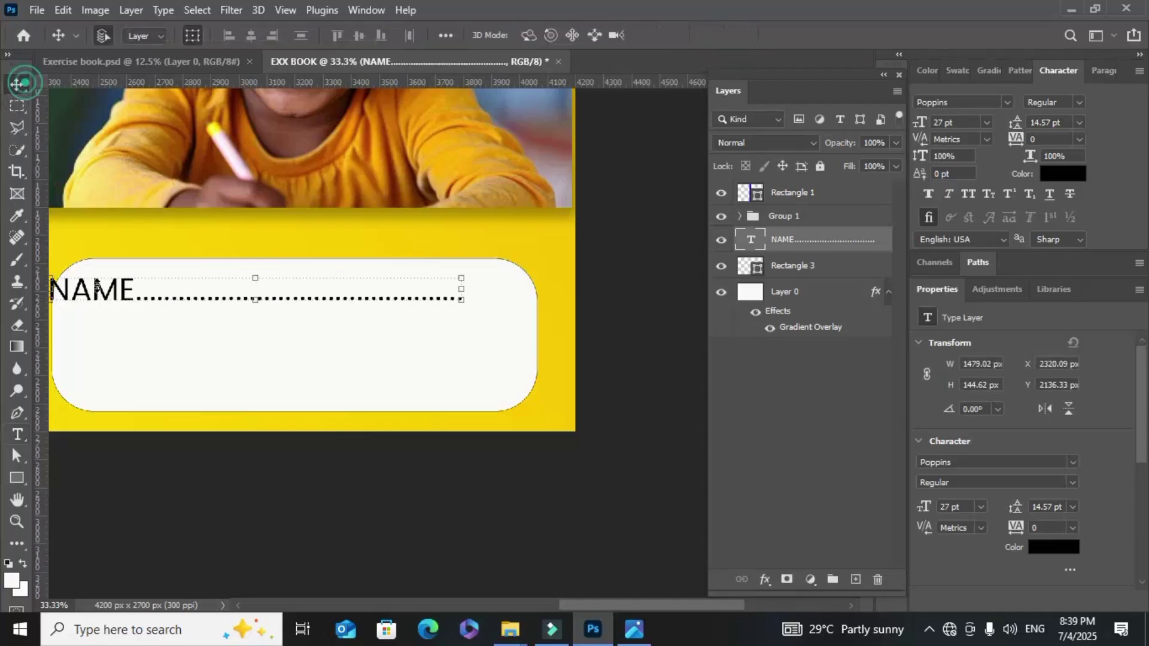
Nudge the NAME line right and down, scaling it to 27.33 pt, and reopen it for editing
drag(102, 289, 71, 292)
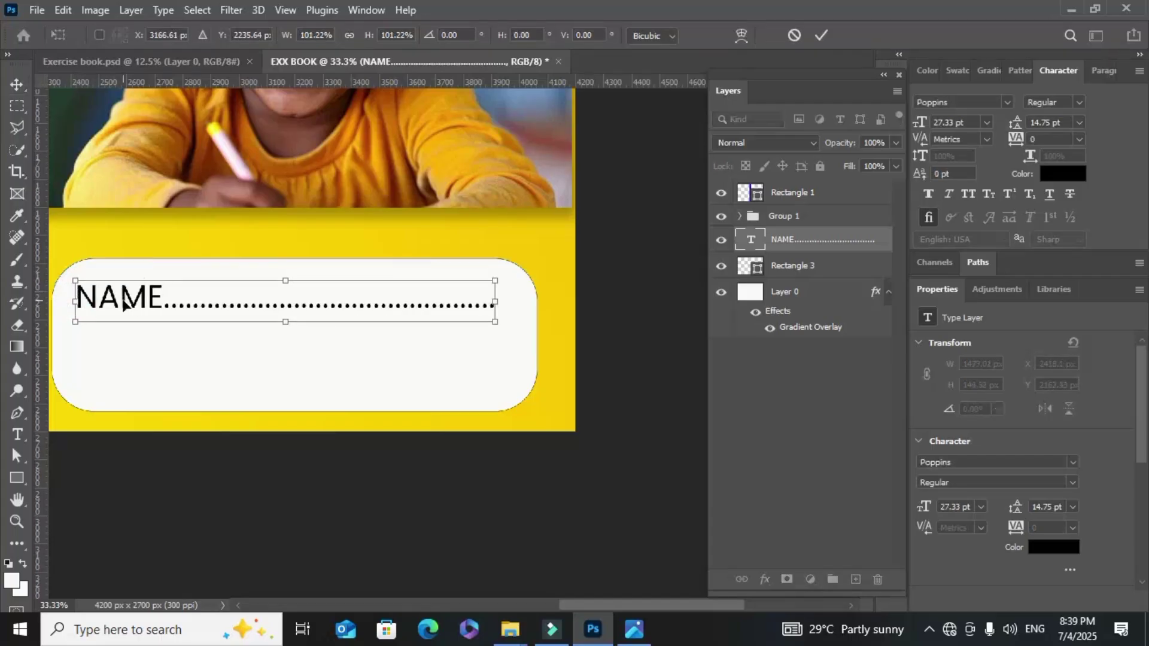
click(17, 435)
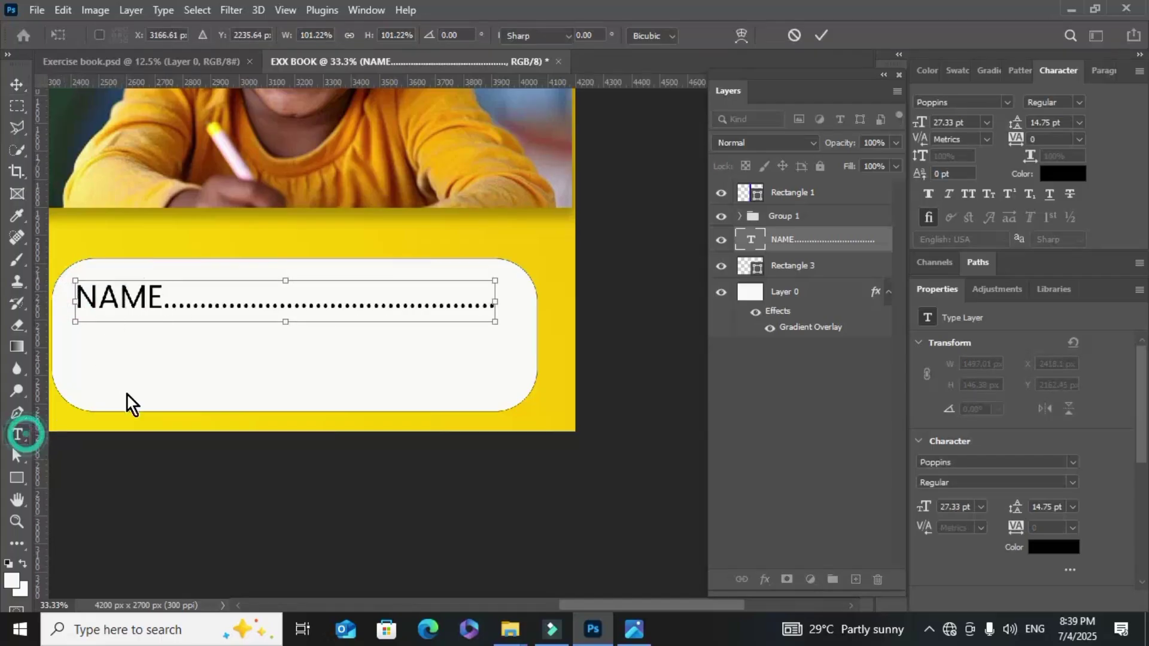
click(493, 302)
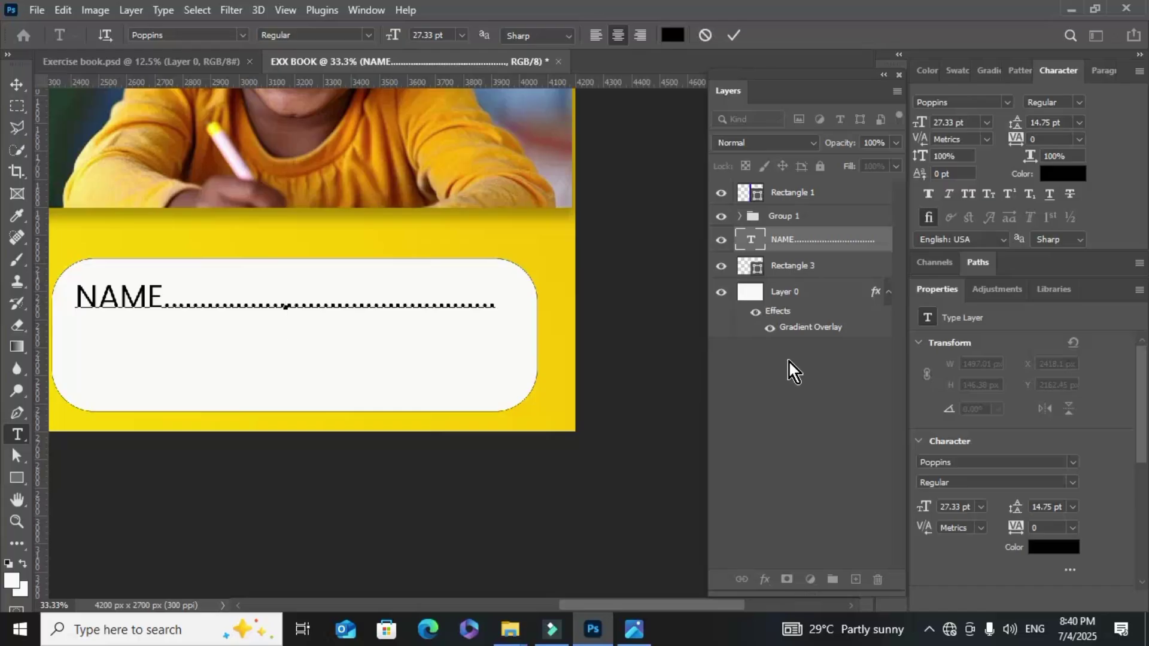
Add a SUBJECT line, left-align both lines, and shift the text left in the box
text(SUBJ)
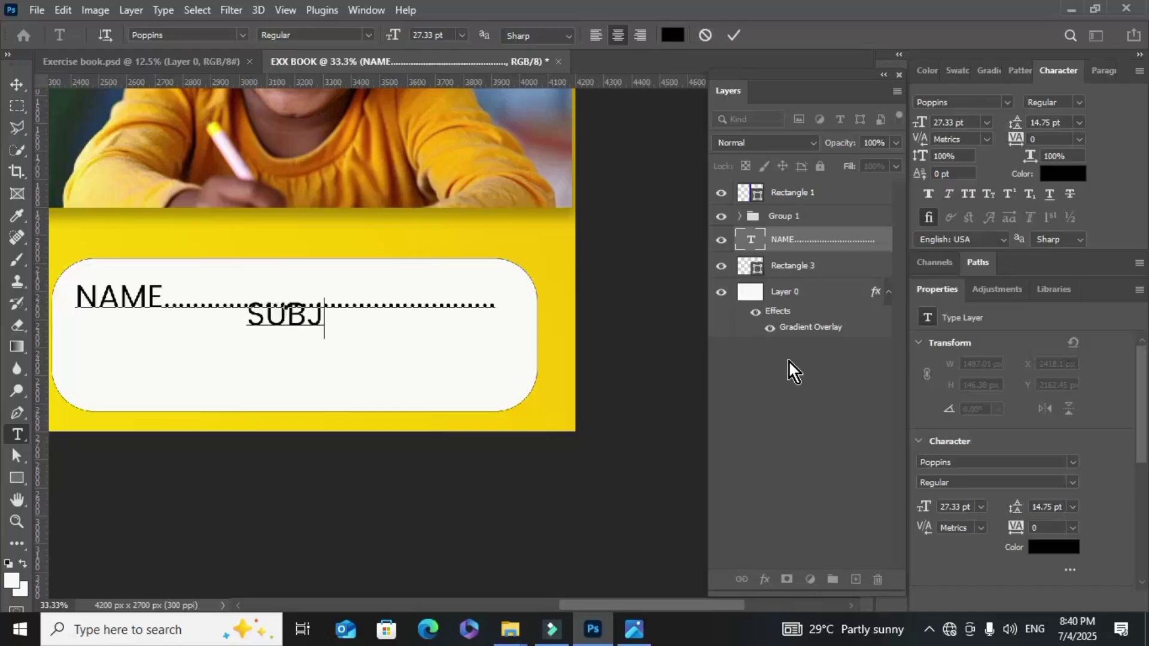
text(ECT)
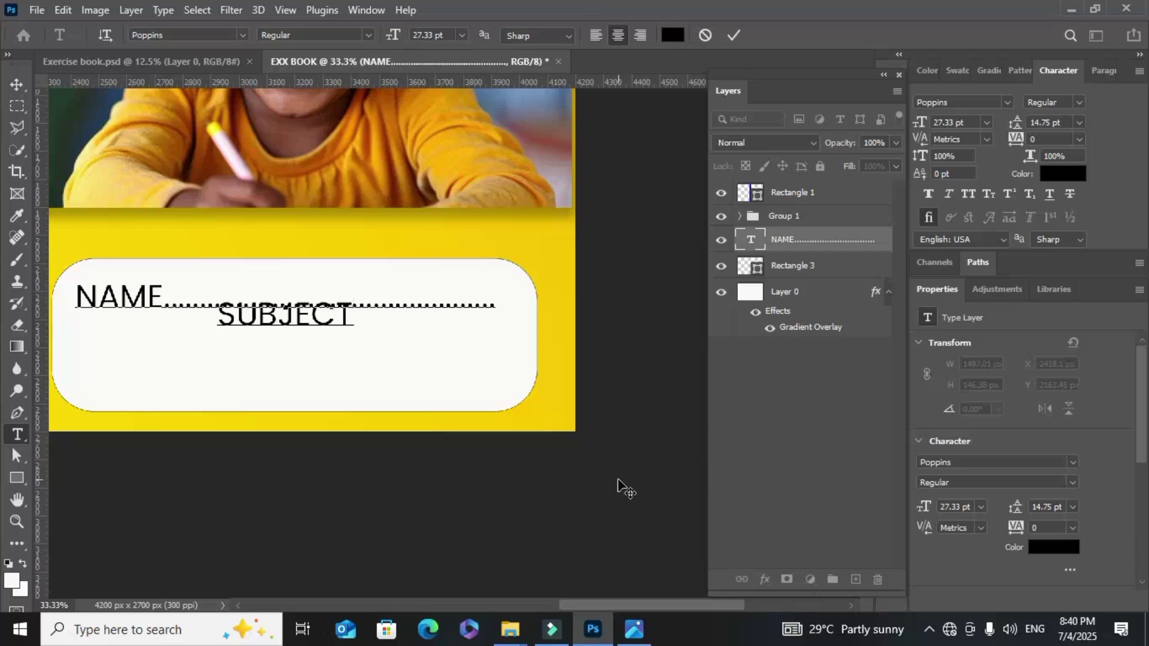
click(592, 34)
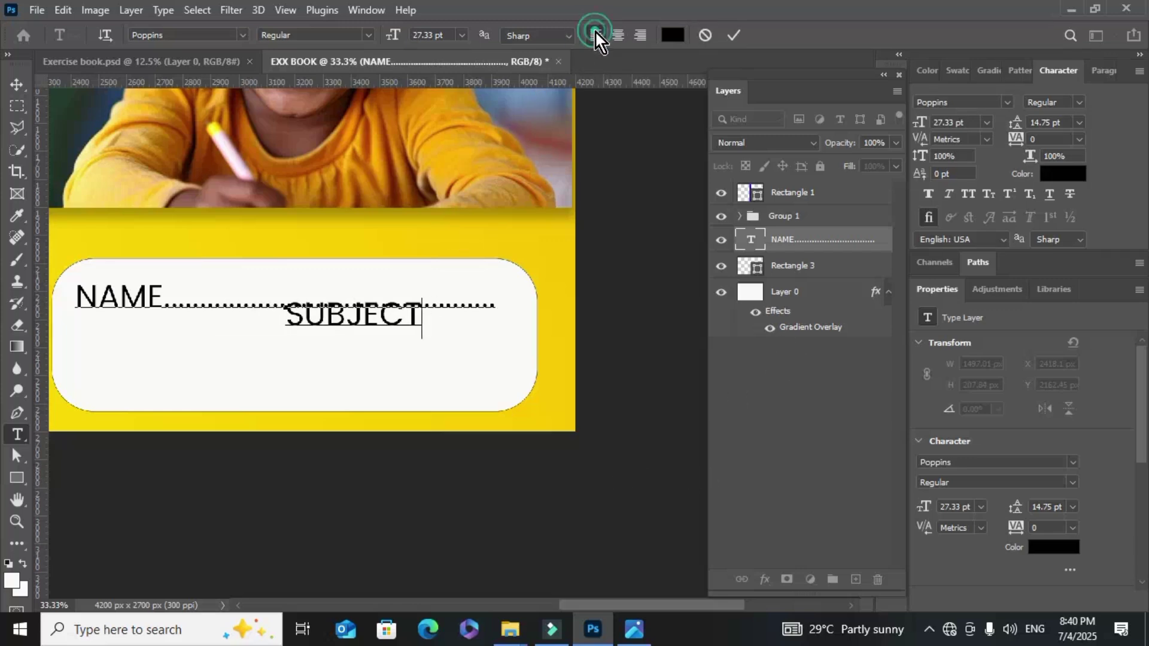
shift+click(74, 293)
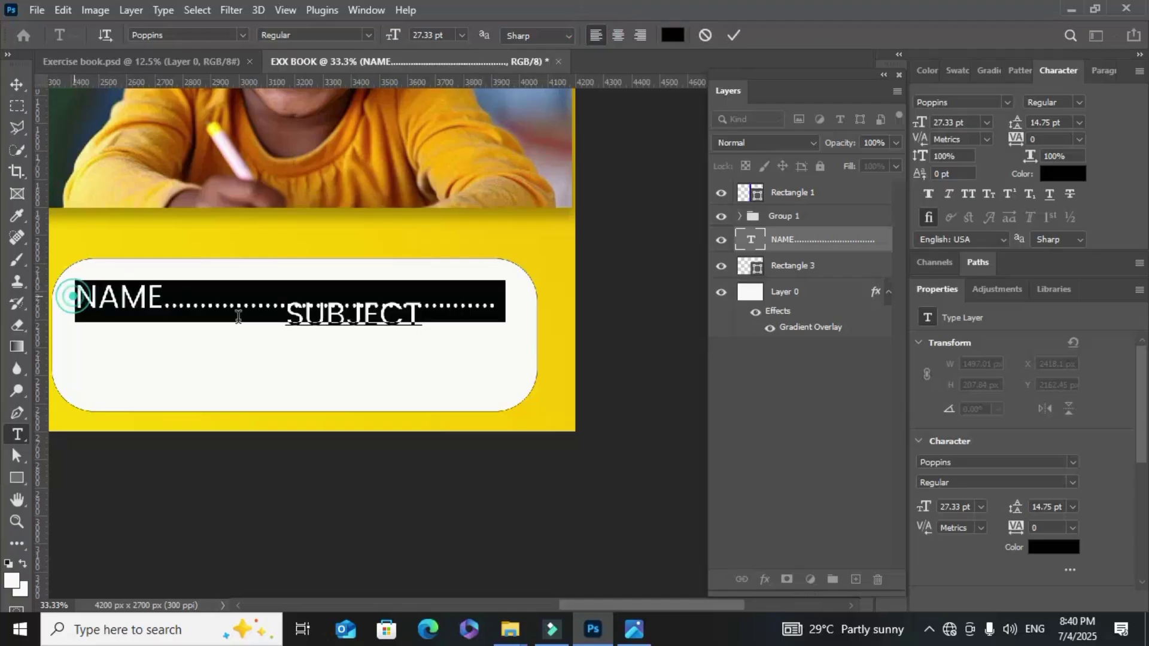
click(594, 34)
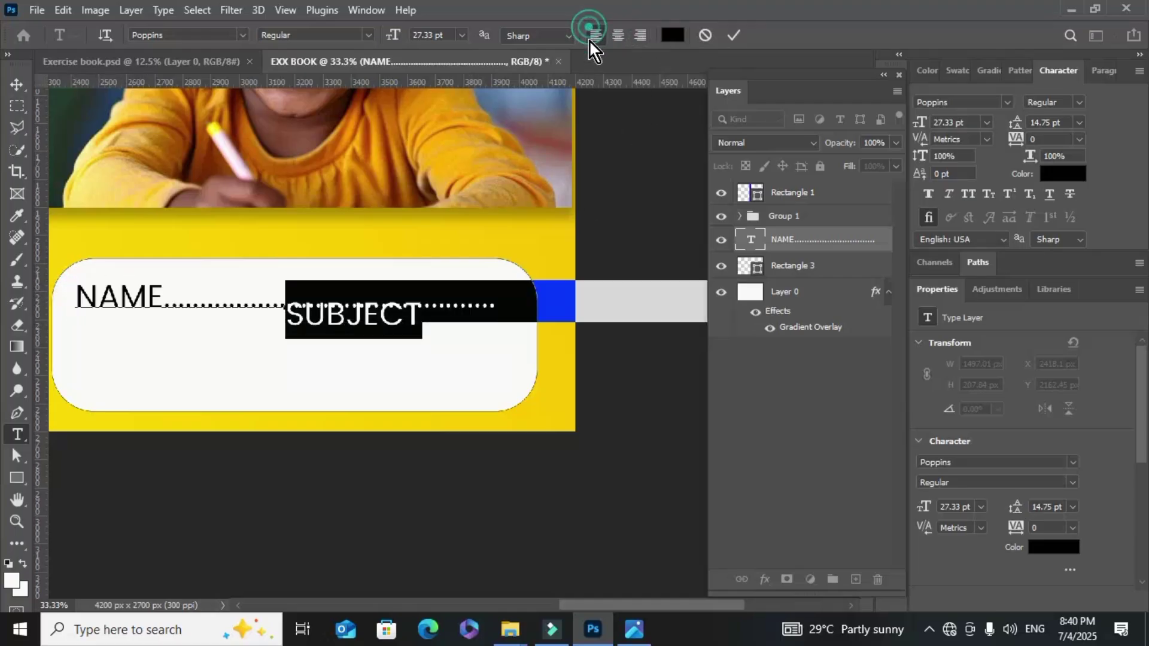
click(734, 34)
click(17, 84)
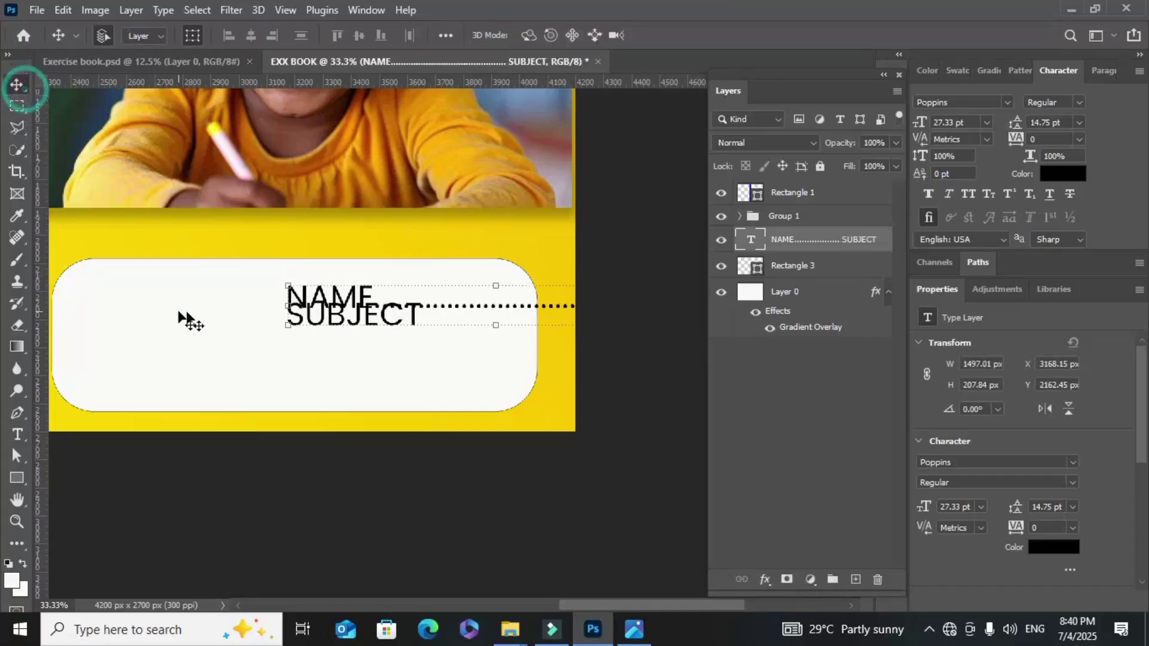
drag(315, 313, 106, 300)
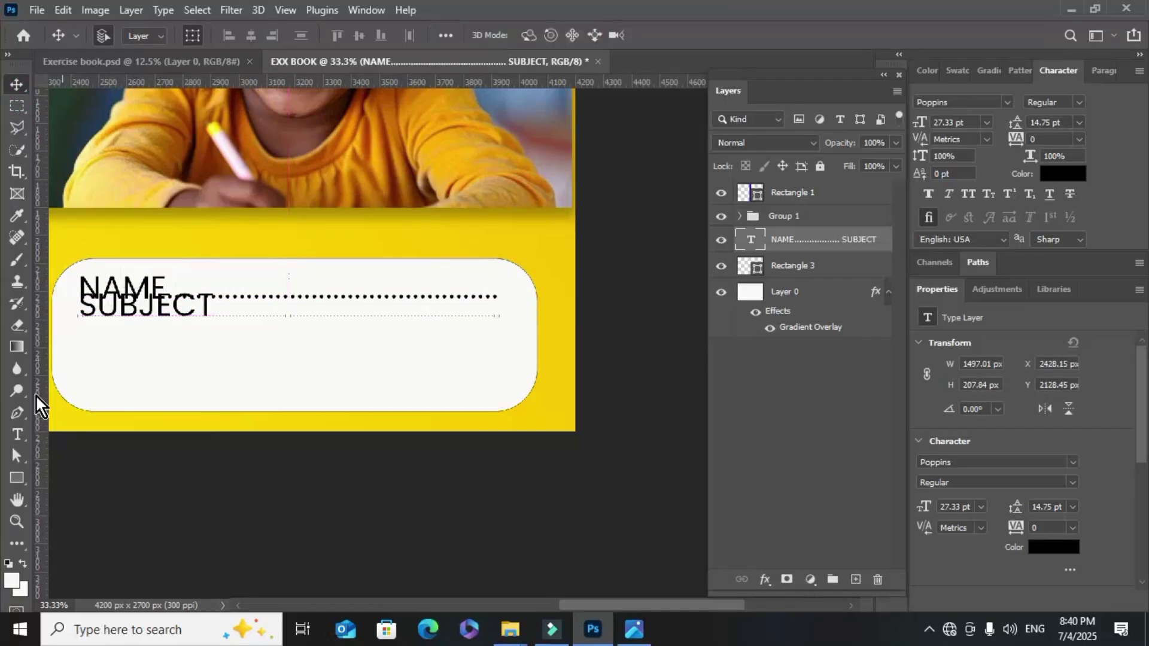
Set the NAME and SUBJECT text to 18 pt with 28 pt leading
click(20, 434)
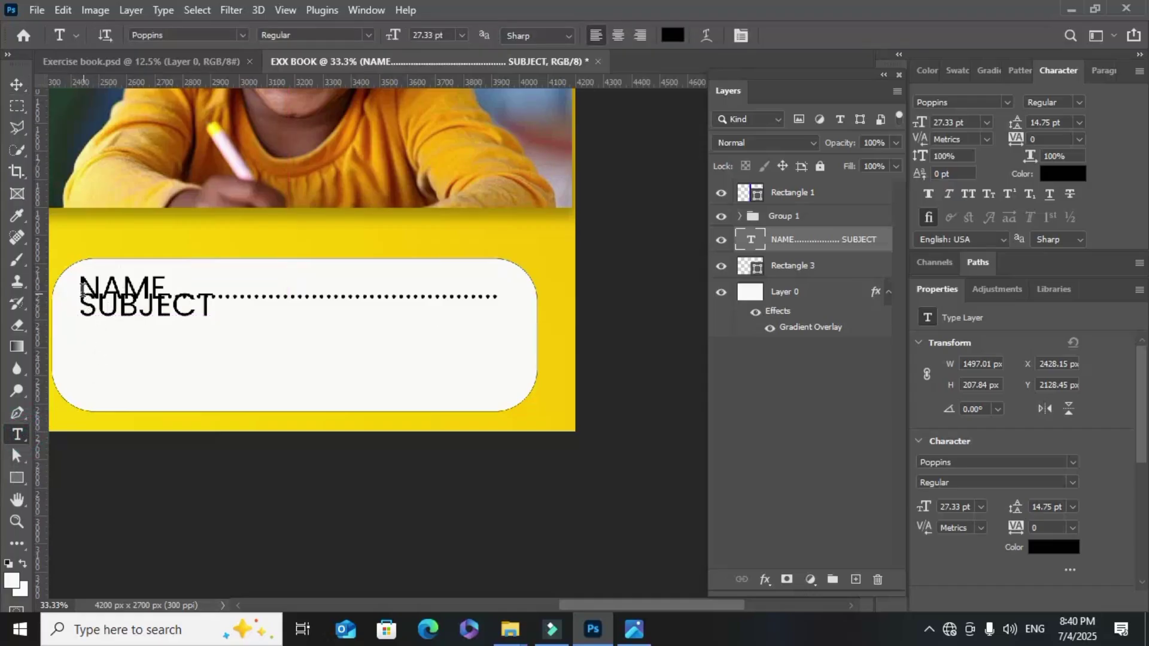
drag(82, 281, 240, 311)
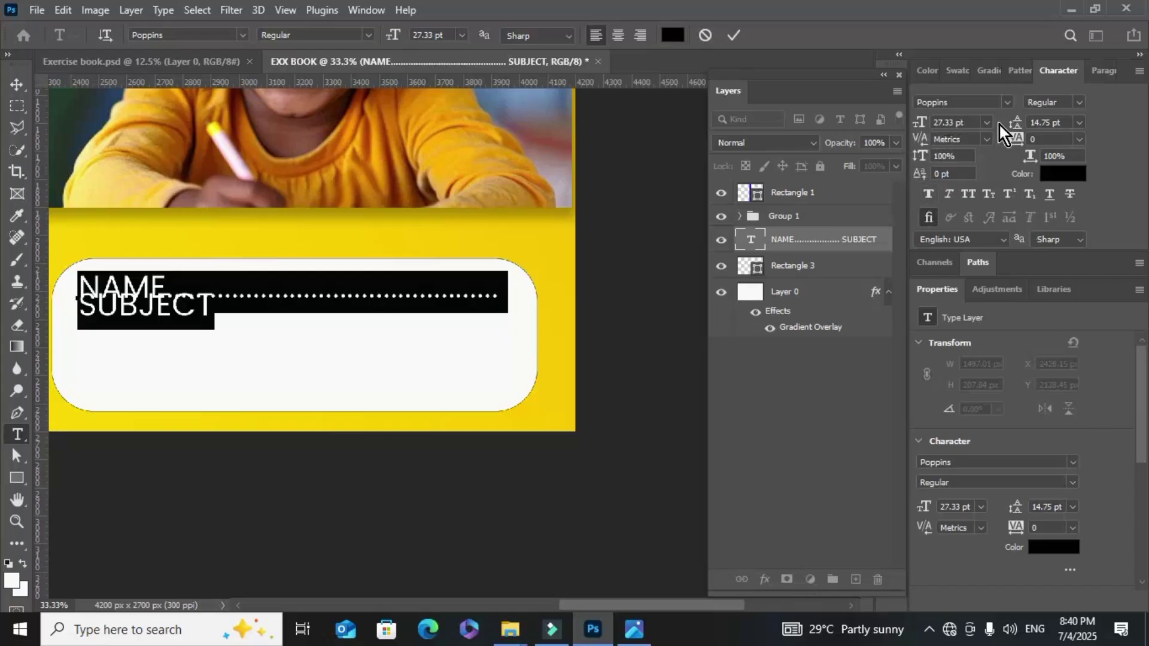
drag(1017, 128, 1028, 121)
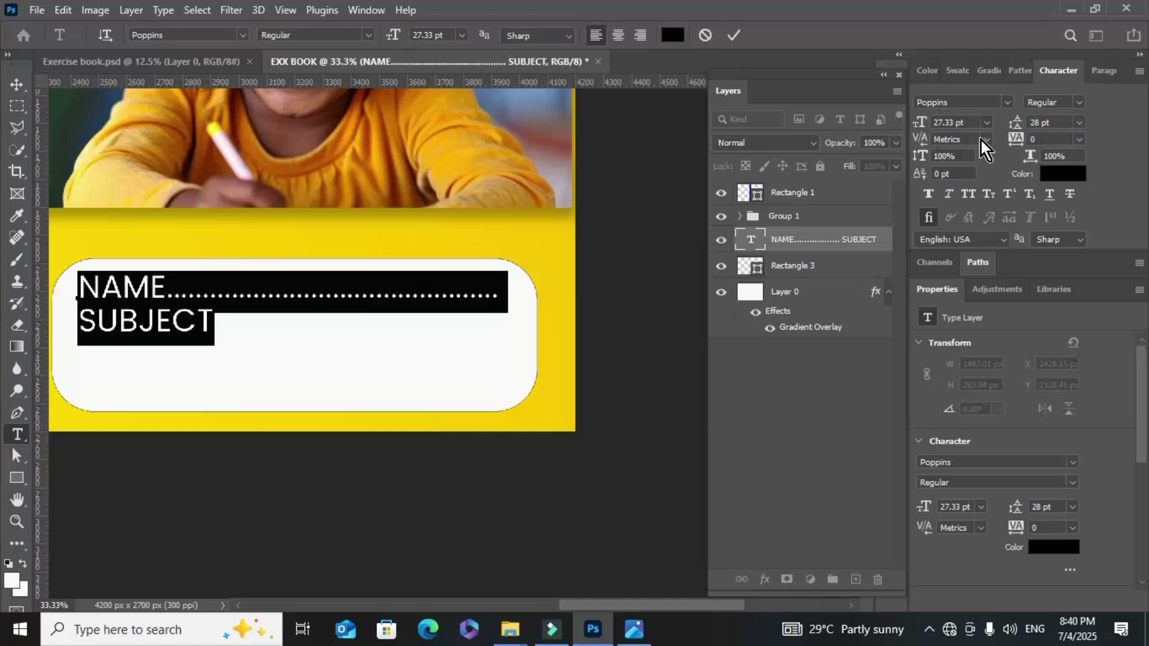
drag(925, 122, 919, 127)
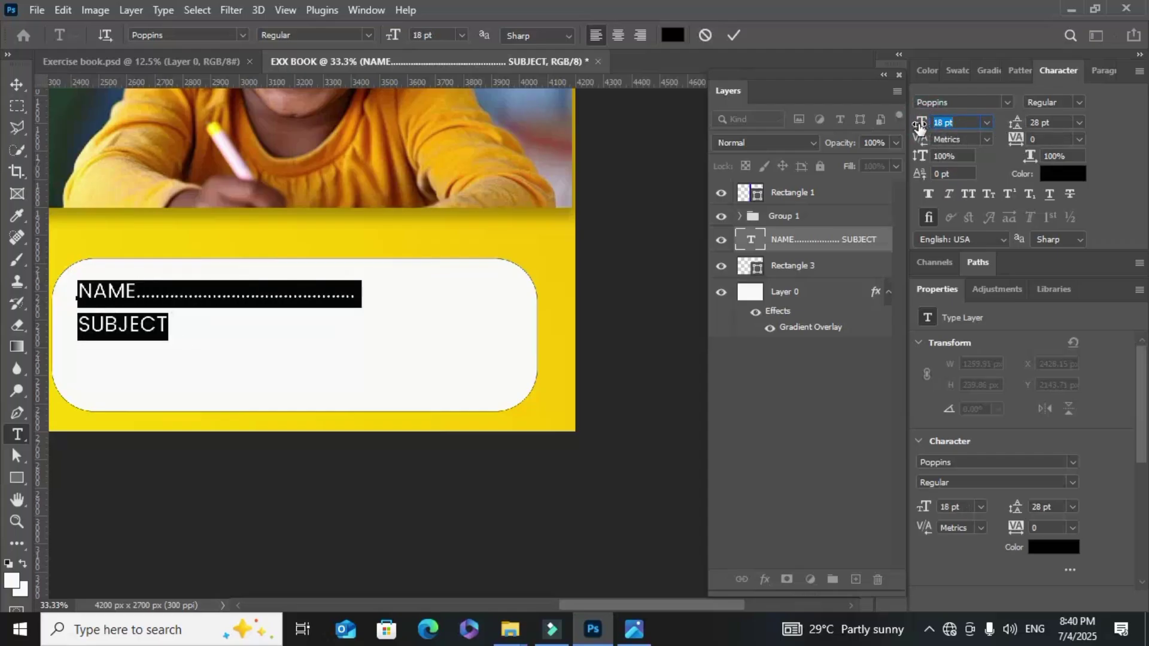
click(734, 41)
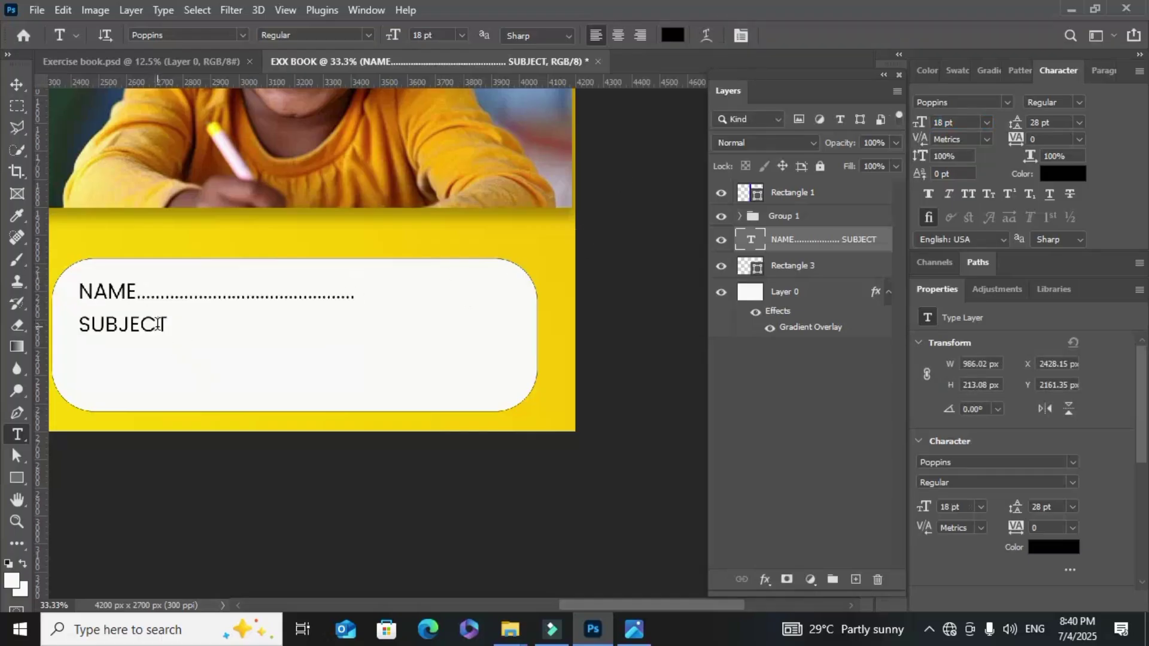
Type rows of periods after NAME and after SUBJECT to form dotted writing lines
click(213, 295)
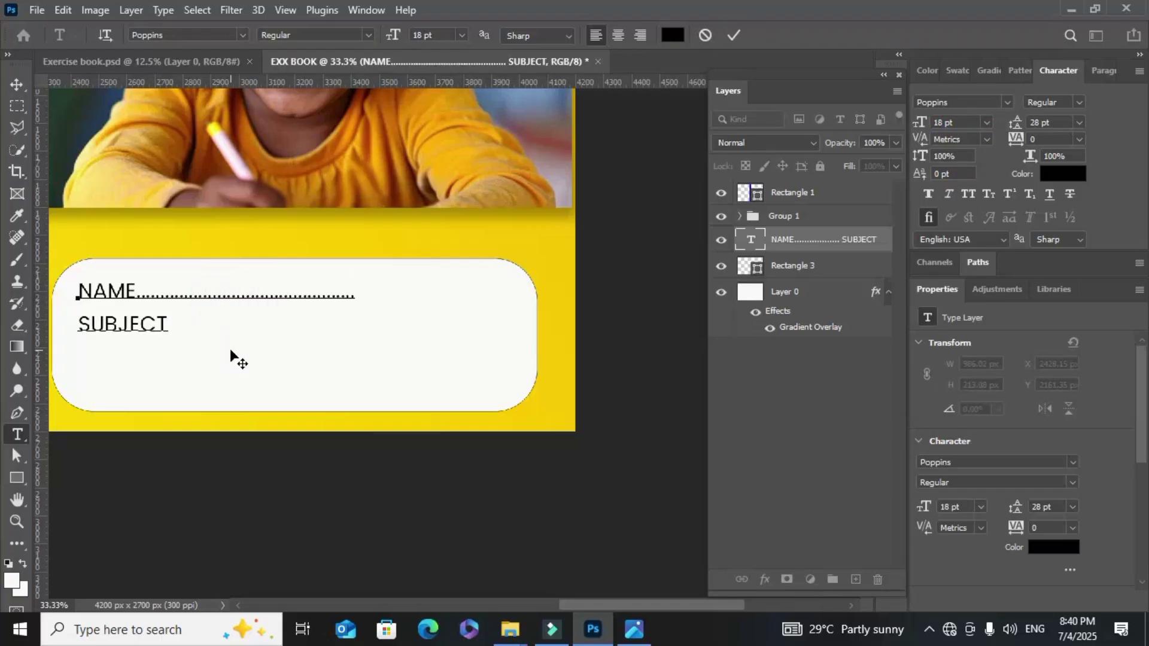
text(.....................................................................)
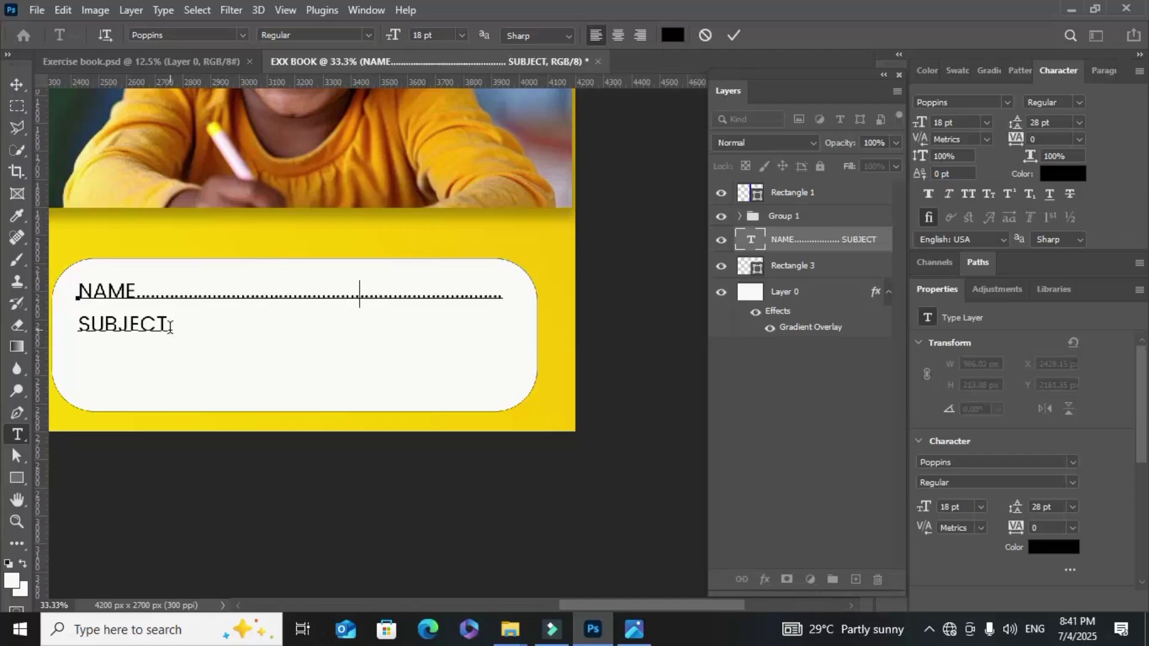
click(170, 326)
text(....................................................................................)
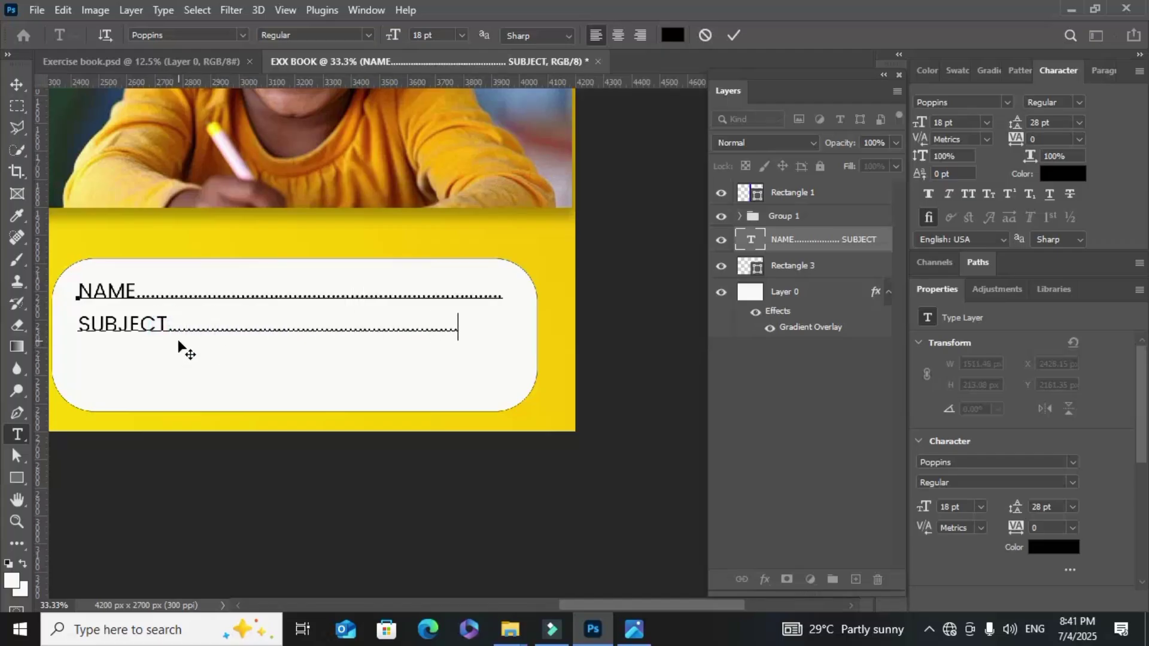
text(........................)
Check the Exercise book.psd cover, then return to EXX BOOK and reopen the label text
click(188, 60)
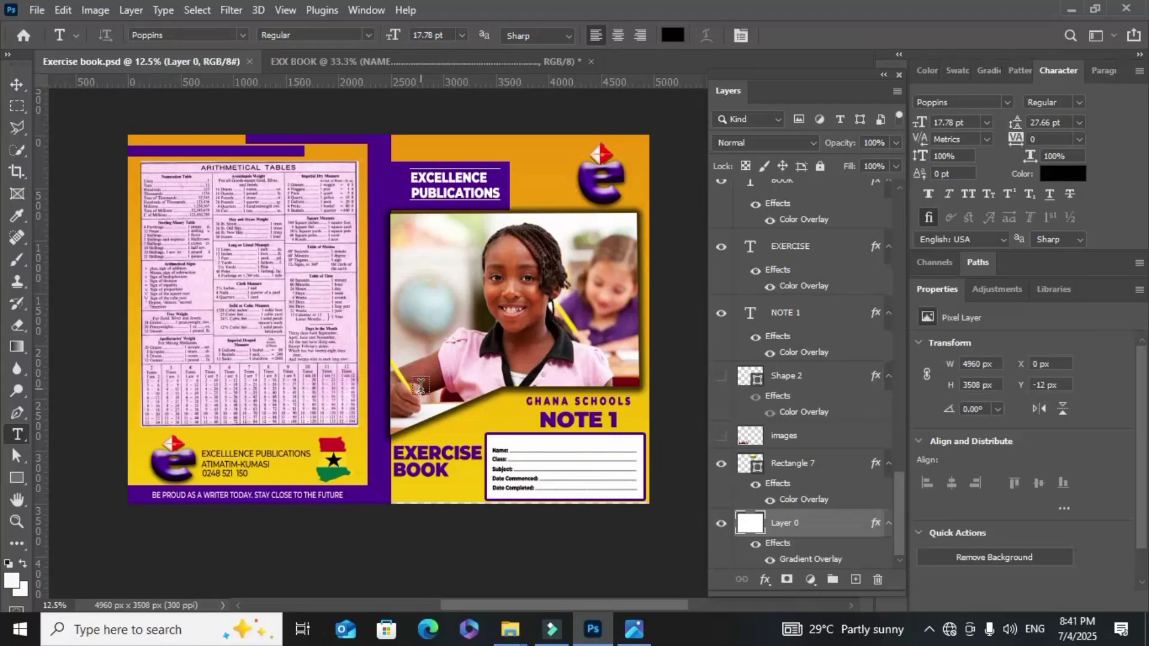
key(ctrl+plus)
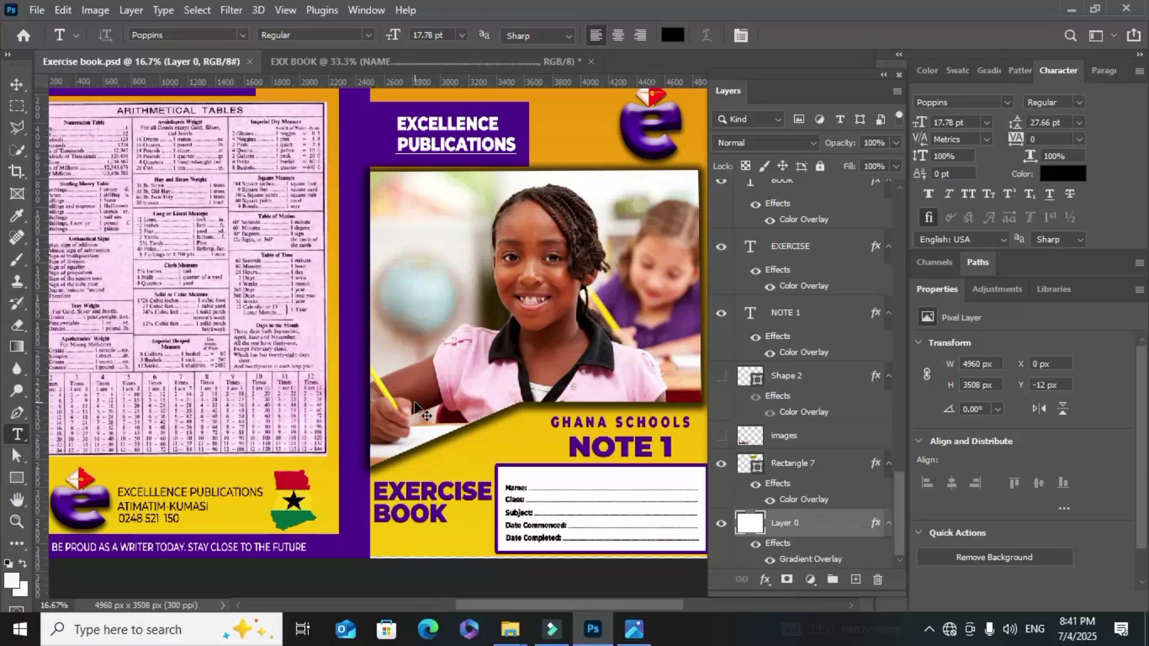
key(ctrl+plus)
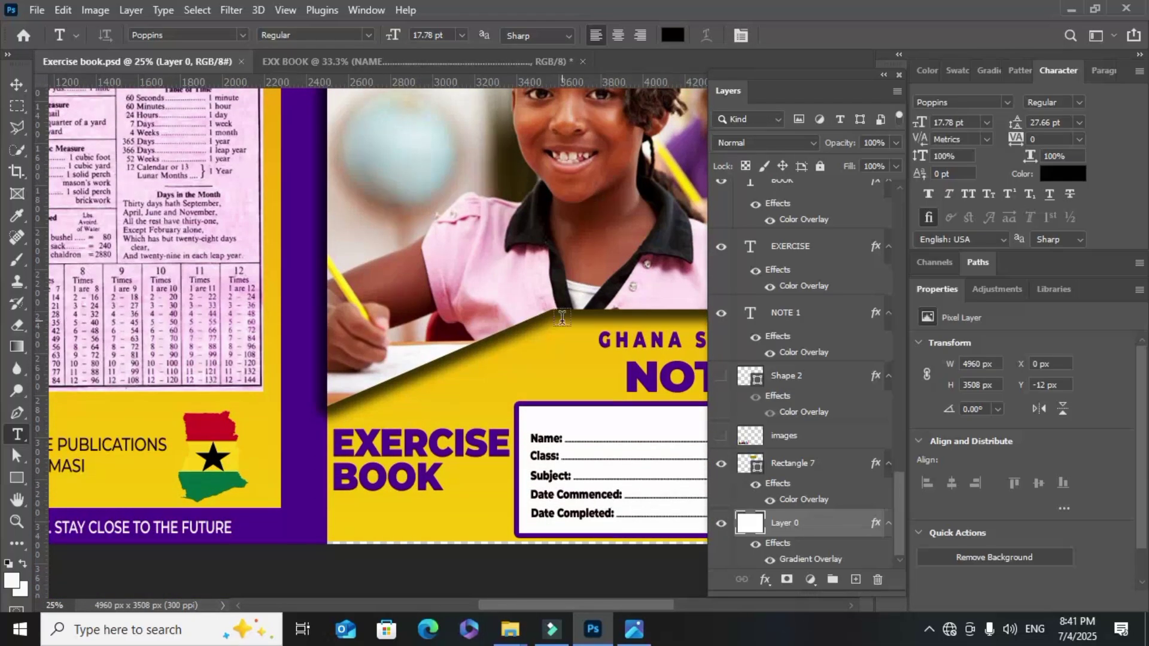
click(360, 63)
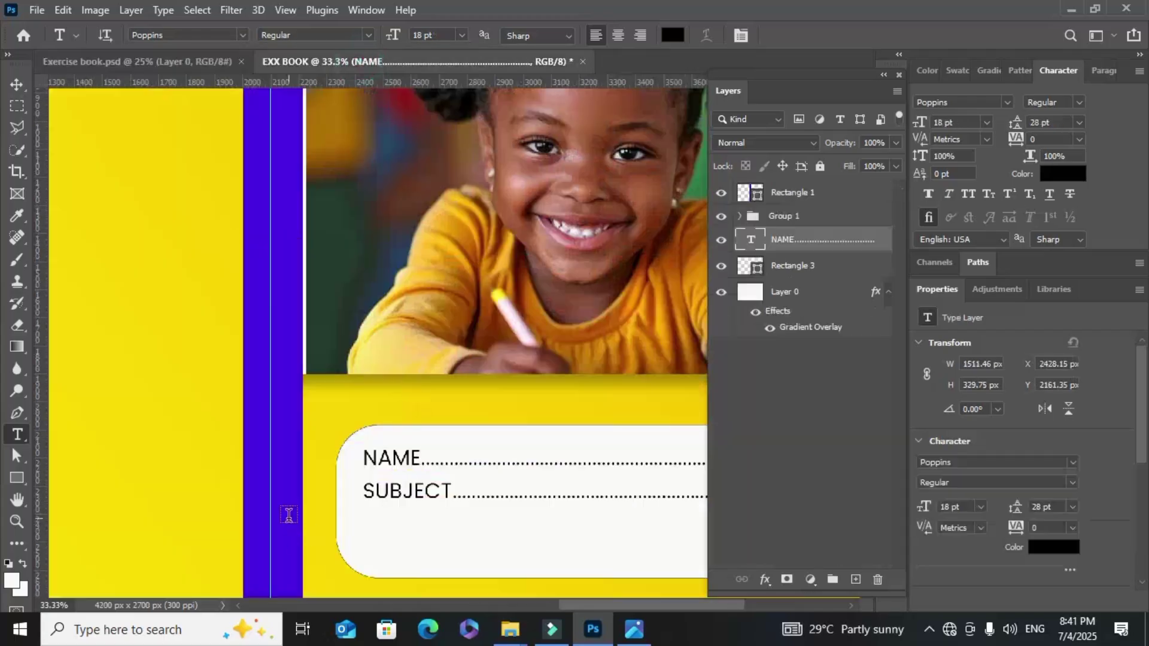
scroll(402, 491, down, 2)
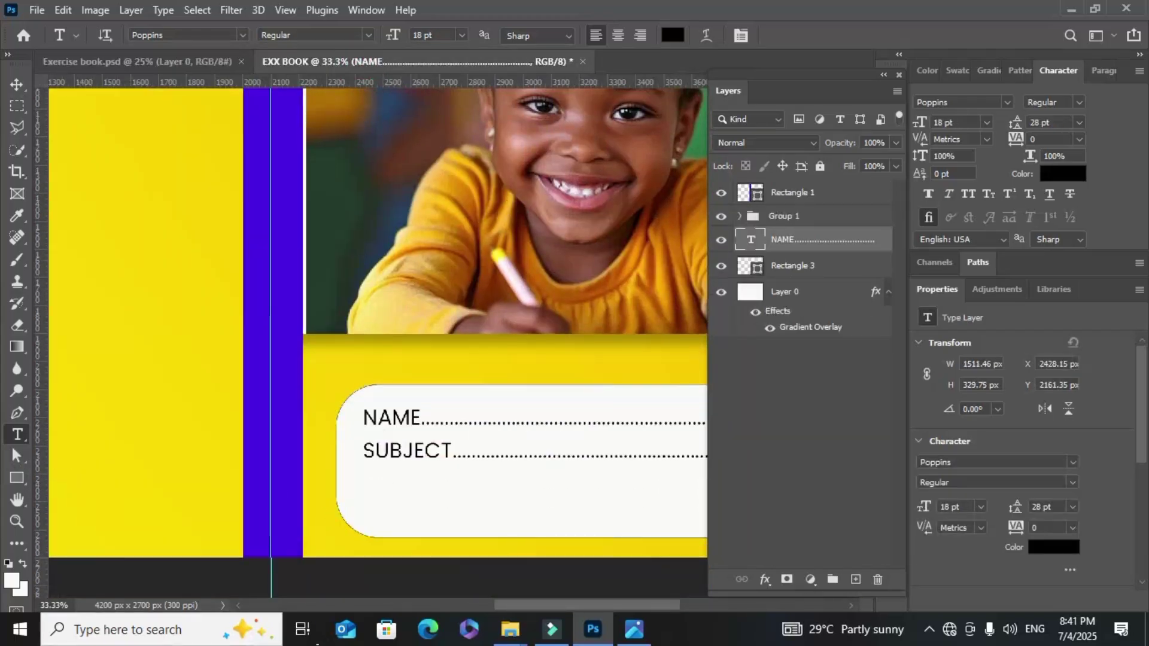
drag(493, 601, 584, 608)
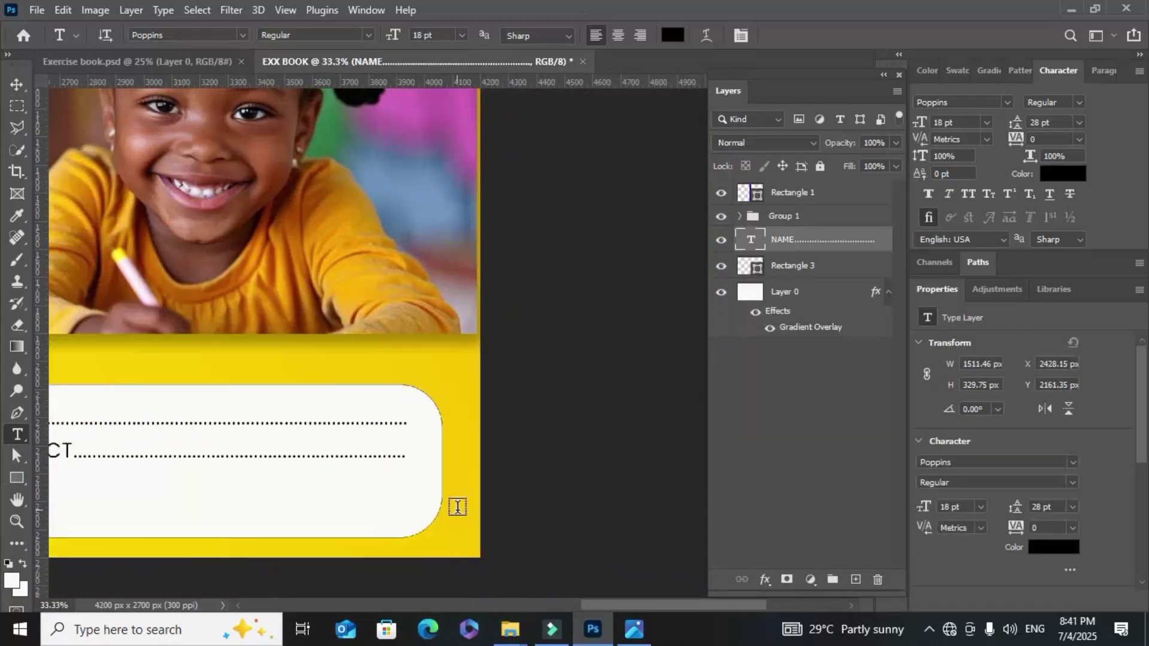
click(402, 454)
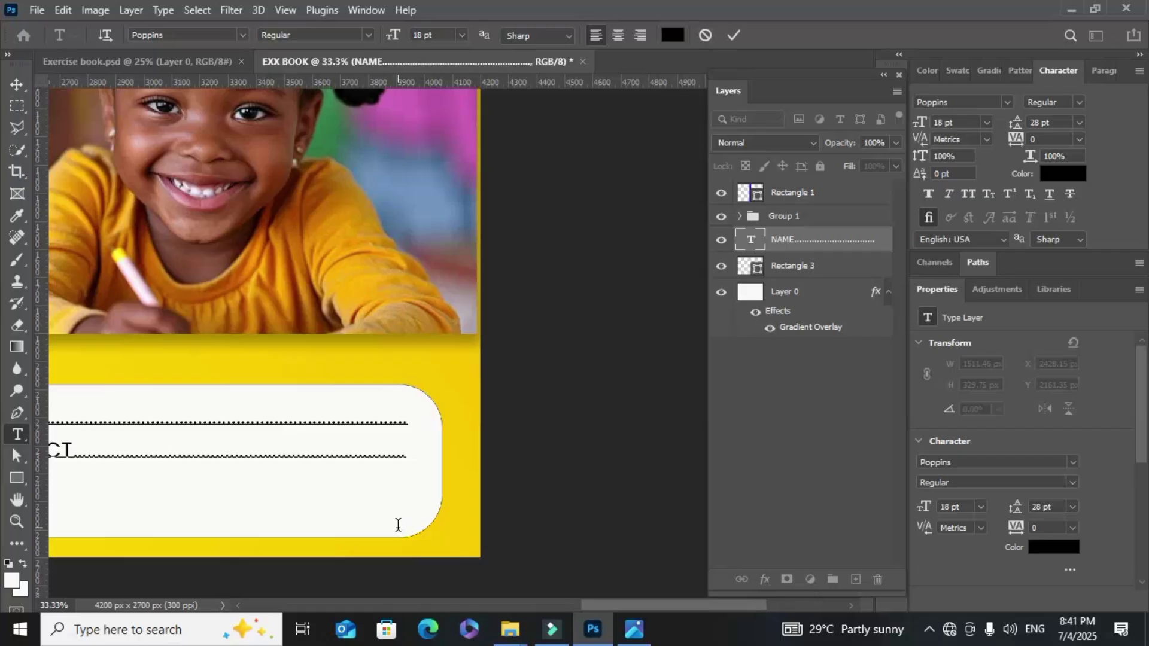
Fill the CLASS line with dots, add a dotted DATE COMMENCE line, then view the Exercise book.psd reference
key(ctrl+minus)
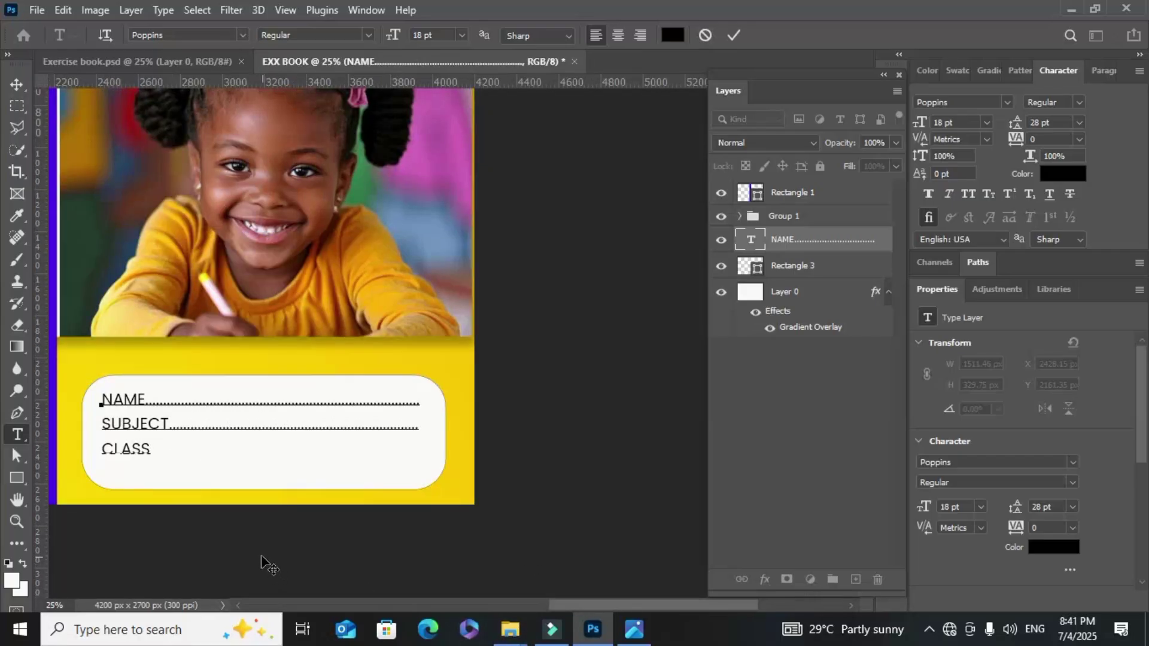
text(.............................................................)
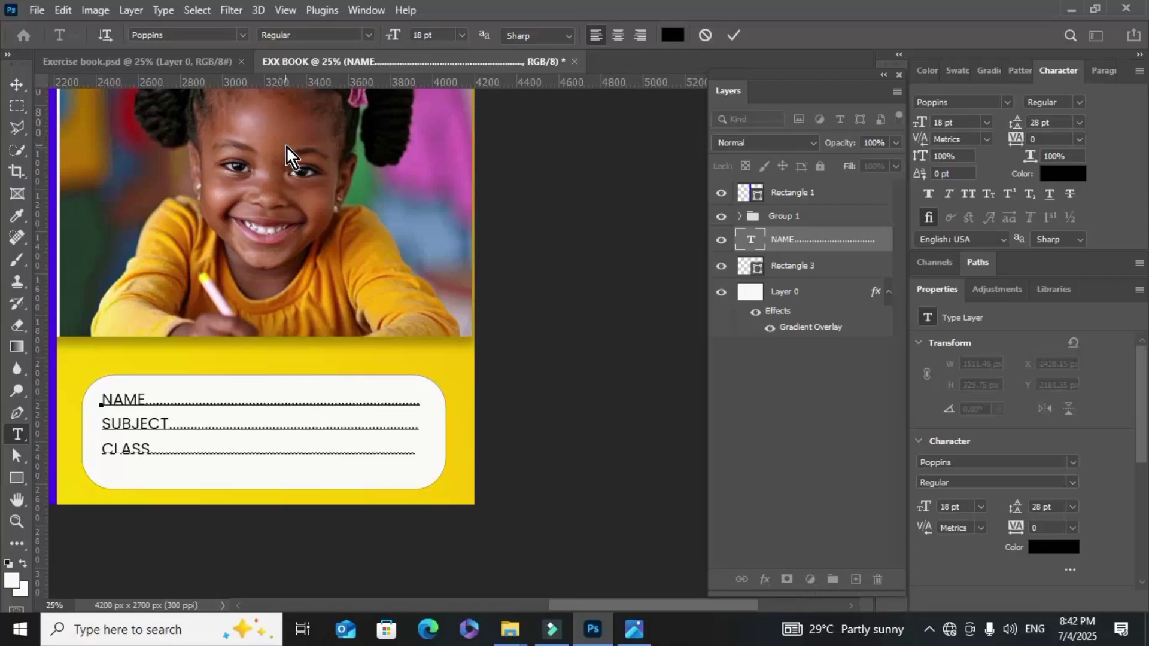
text(DATE COMMEN)
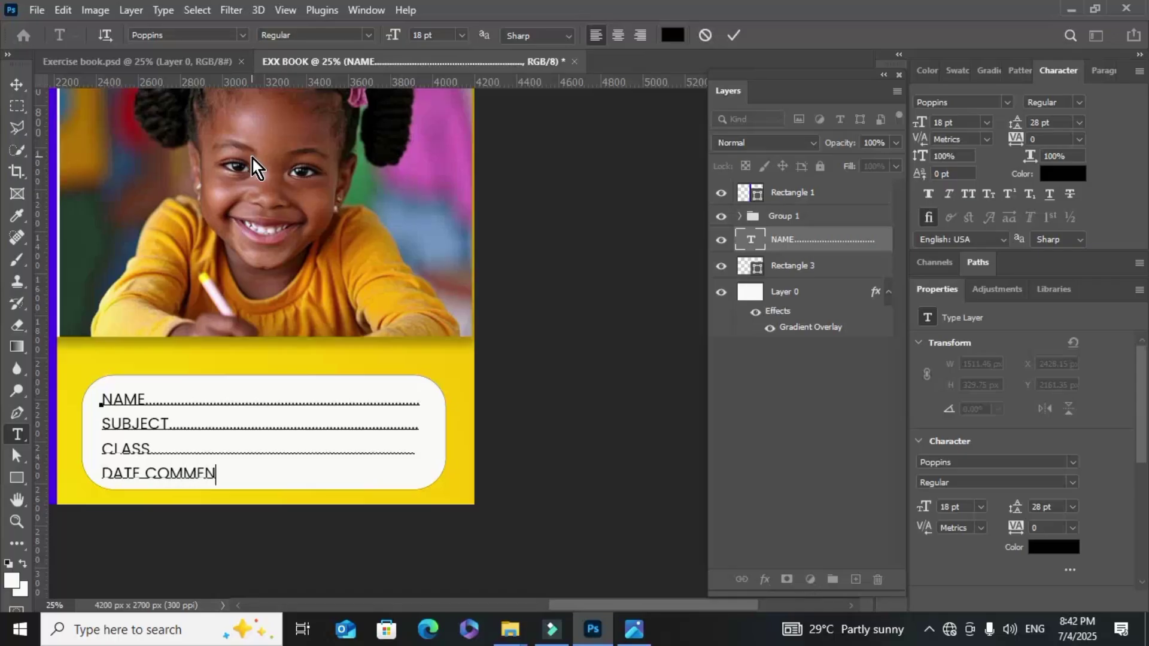
text(CE)
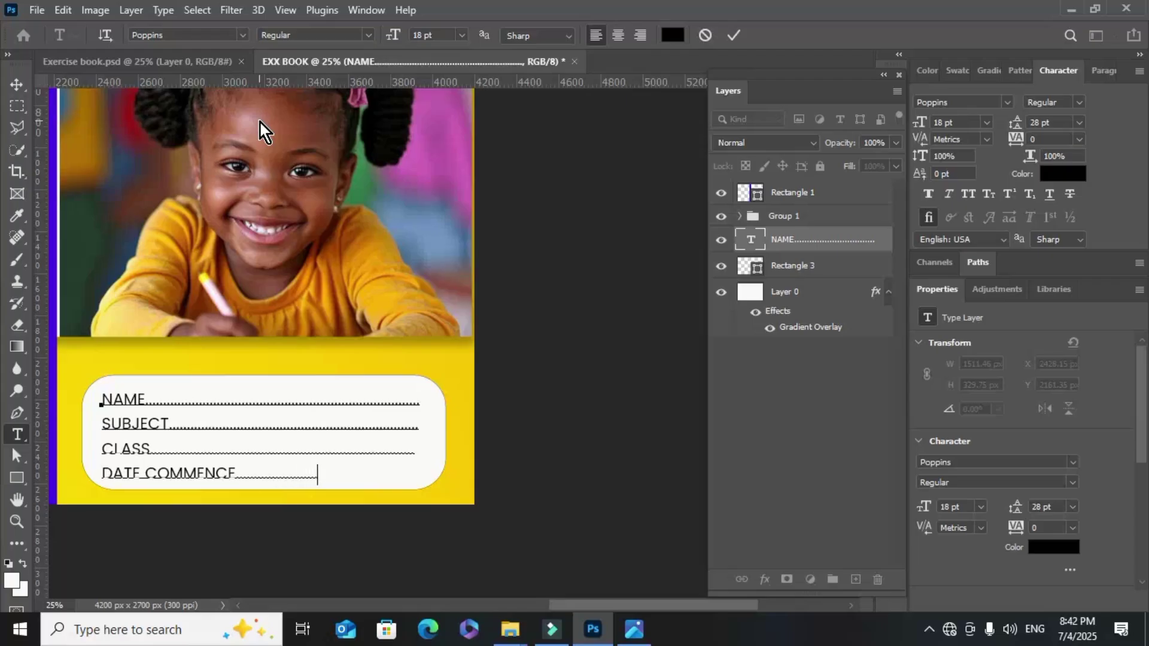
text(.............................)
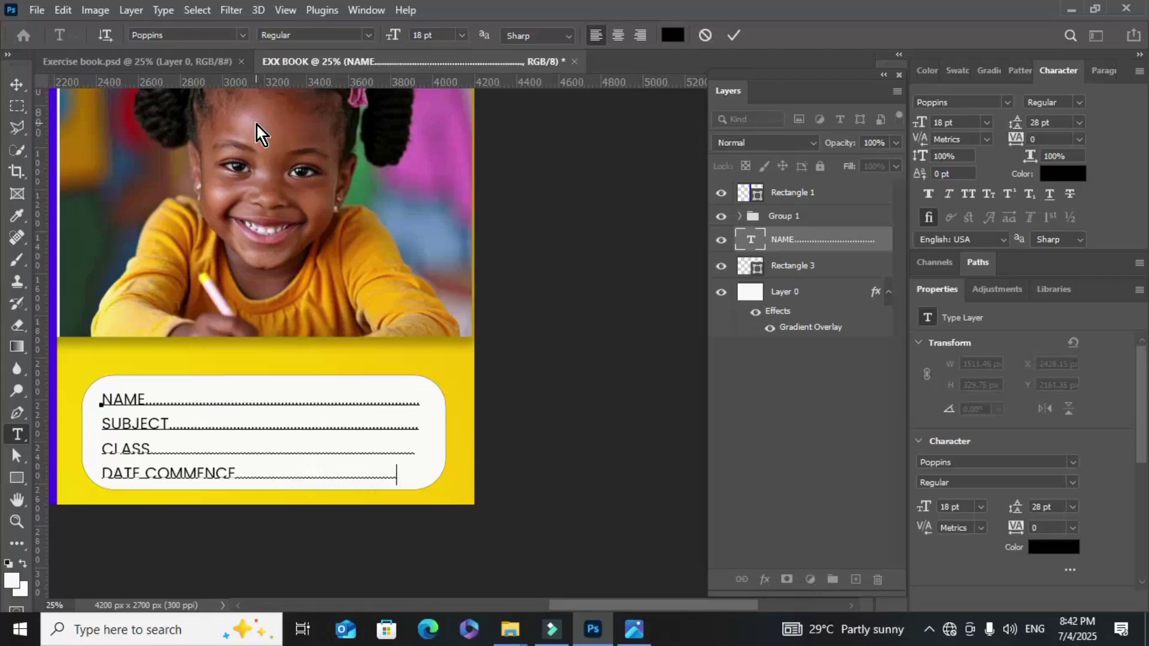
click(213, 63)
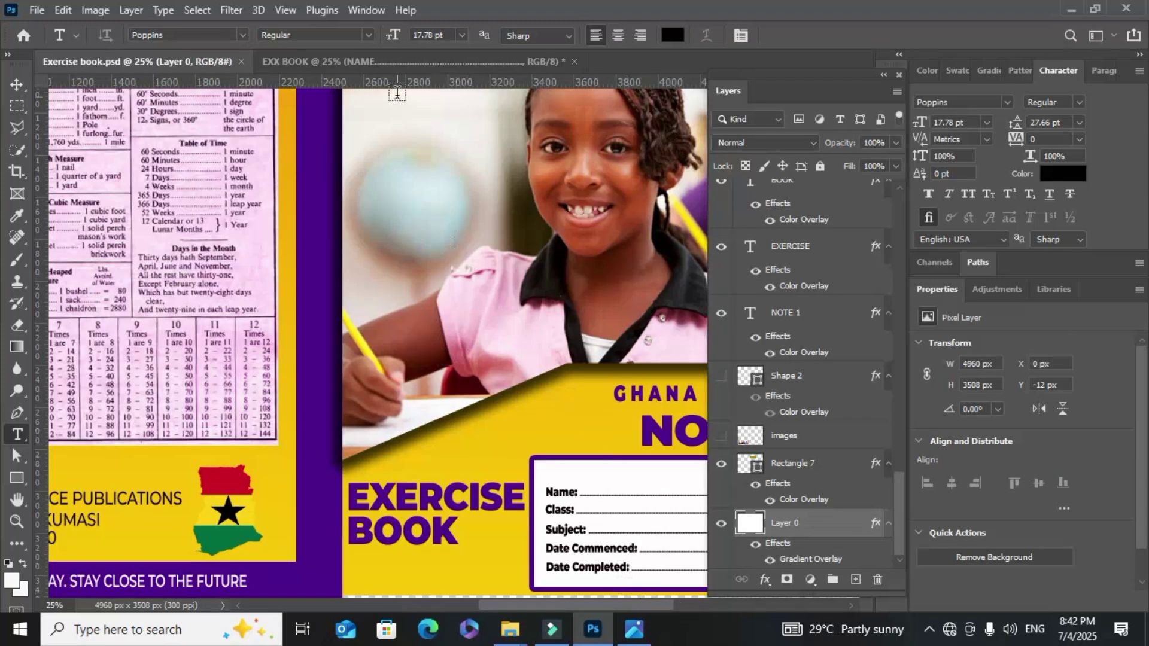
Back in EXX BOOK, change the last label line to DATE COMMENCED and commit the text
click(419, 62)
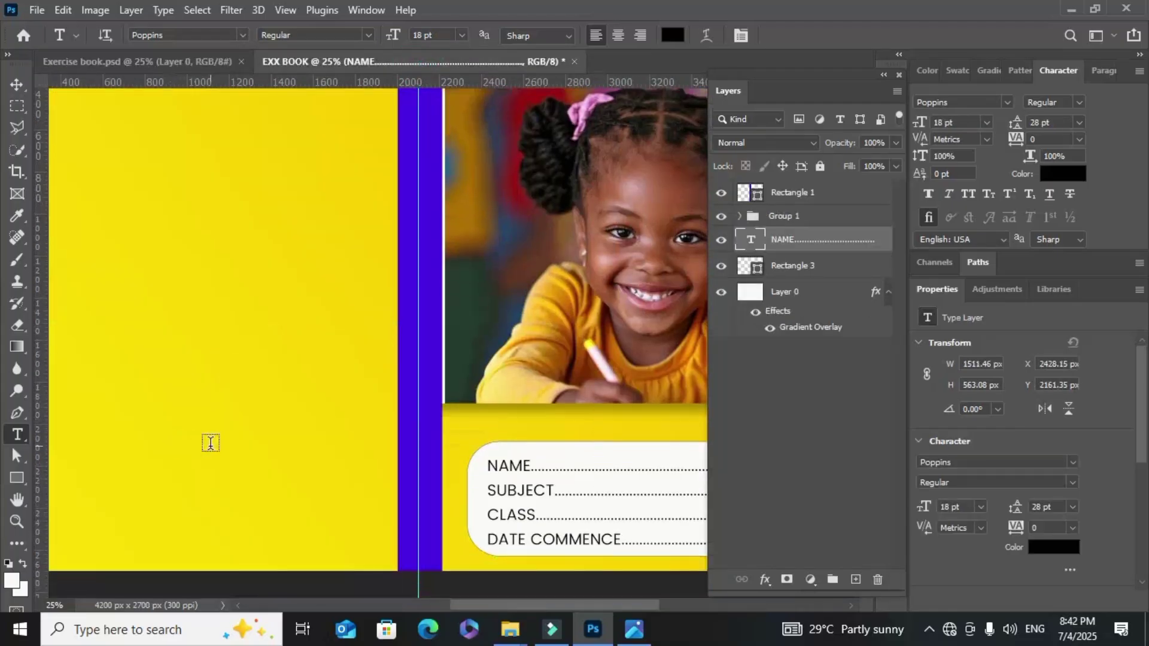
click(618, 540)
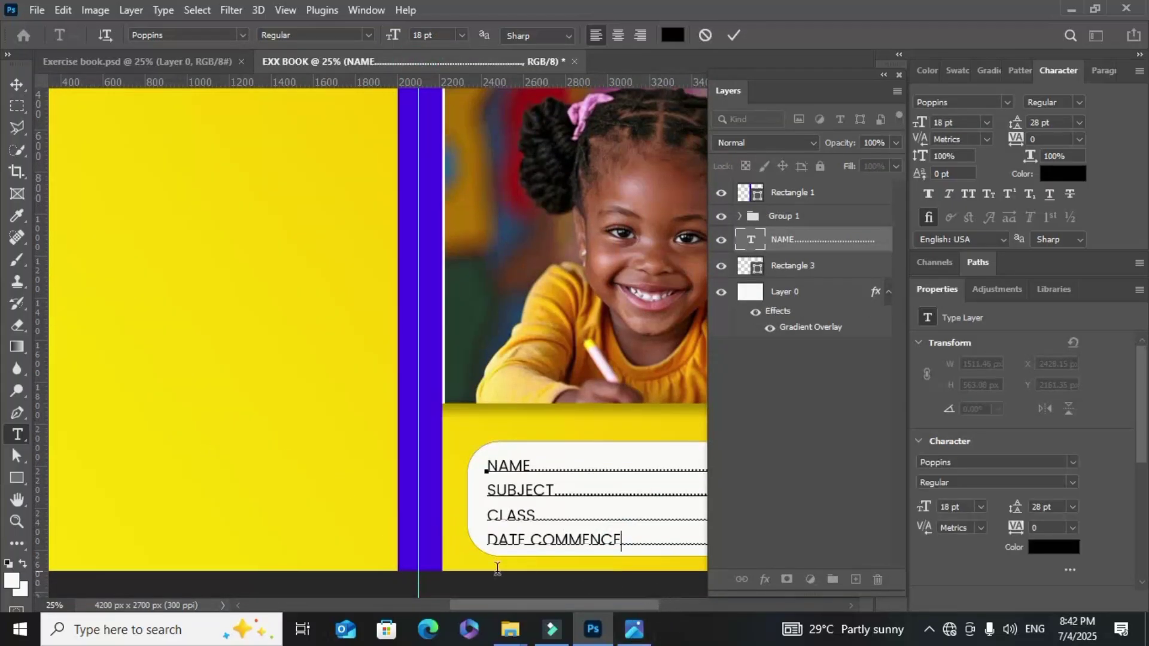
text(D)
key(ctrl+minus)
key(ctrl+minus)
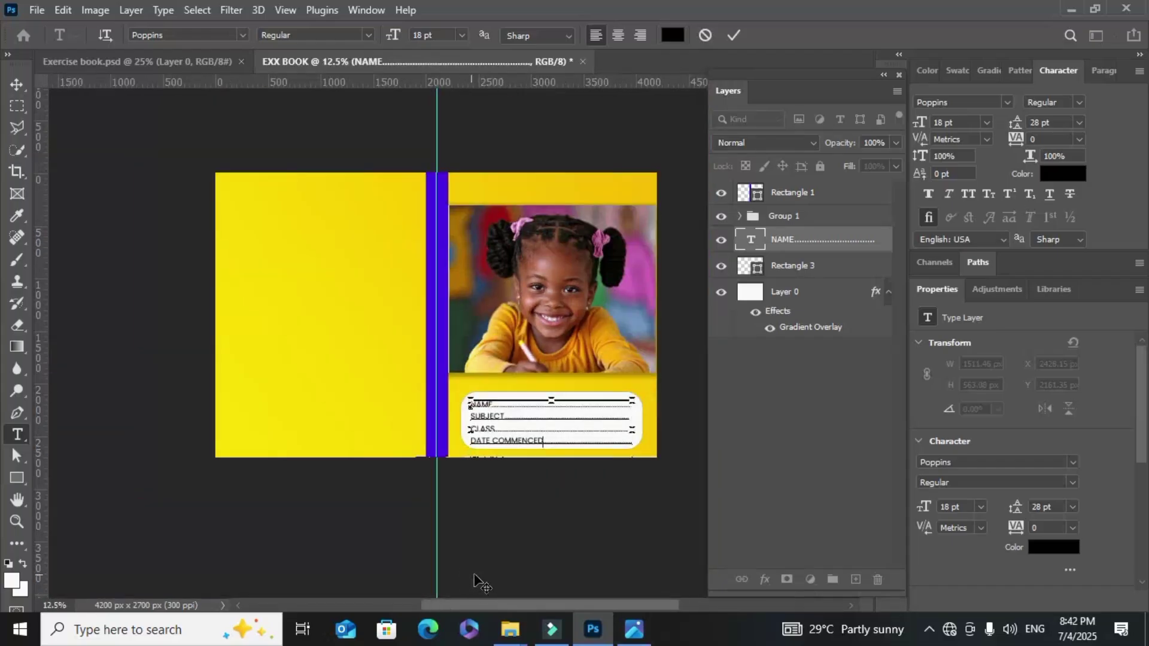
key(ctrl+plus)
key(ctrl+plus)
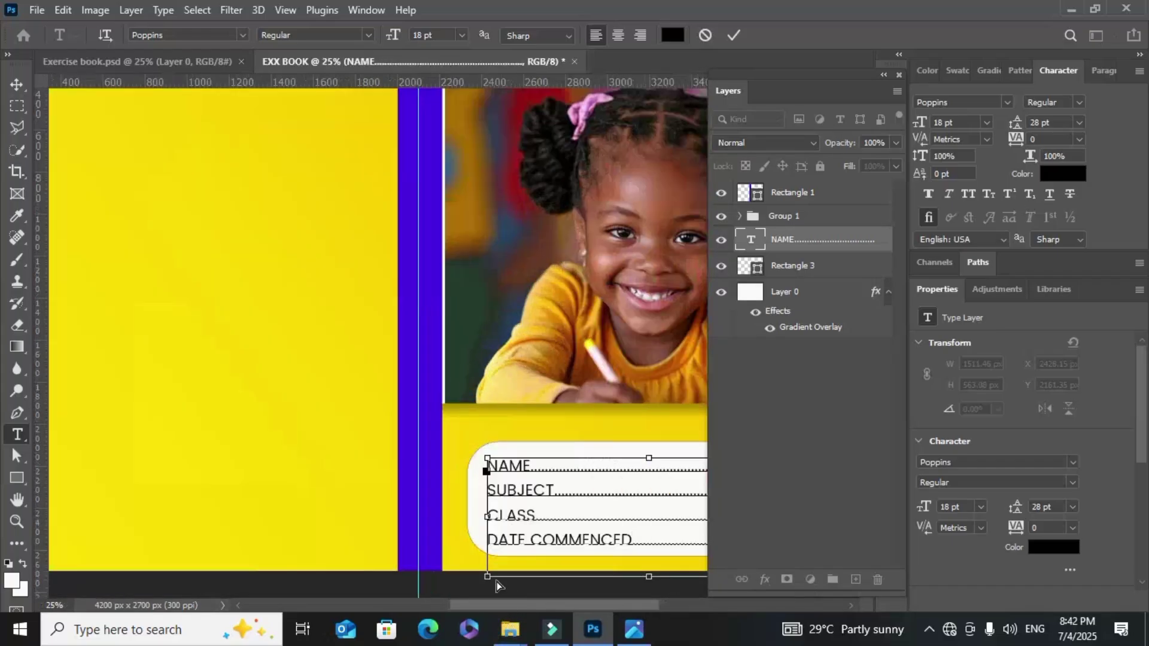
scroll(497, 582, down, 2)
drag(474, 606, 525, 595)
scroll(488, 472, down, 2)
scroll(488, 473, down, 1)
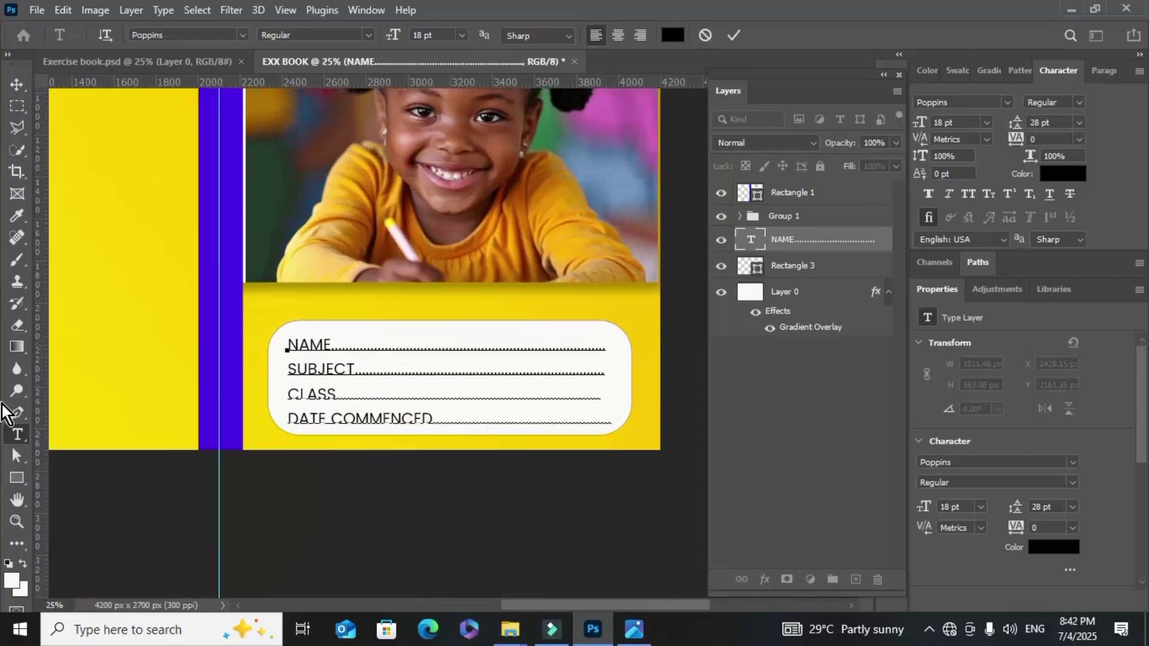
click(21, 436)
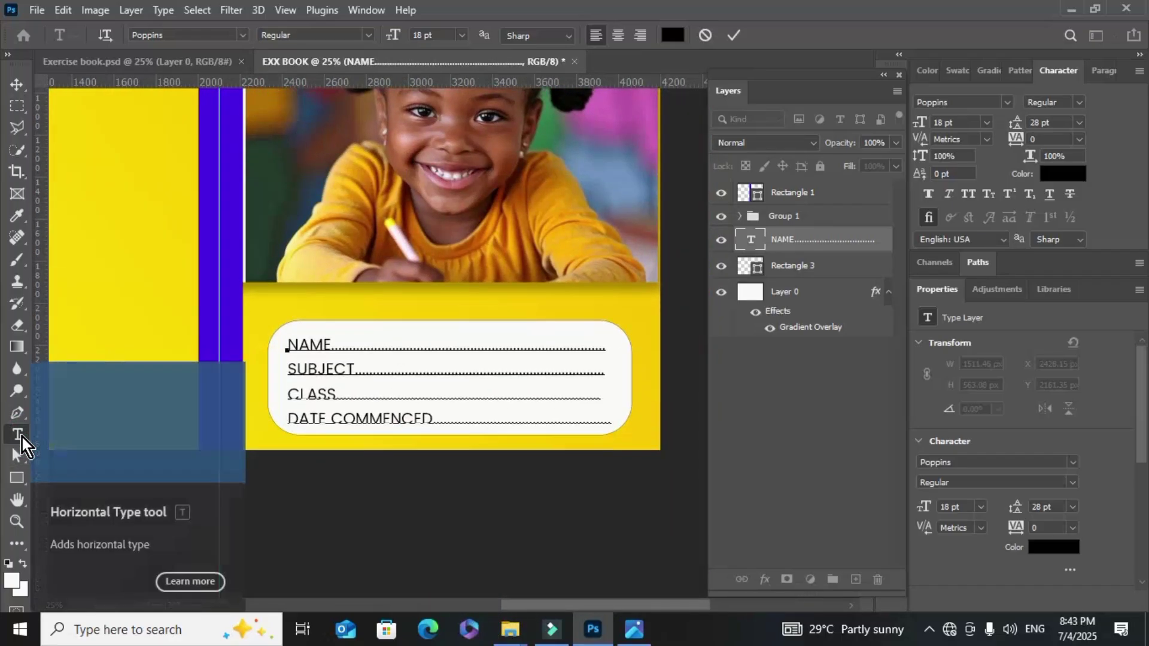
Cancel Save As, then raise the white rounded label box and stretch it to 632.84 px tall
key(ctrl+s)
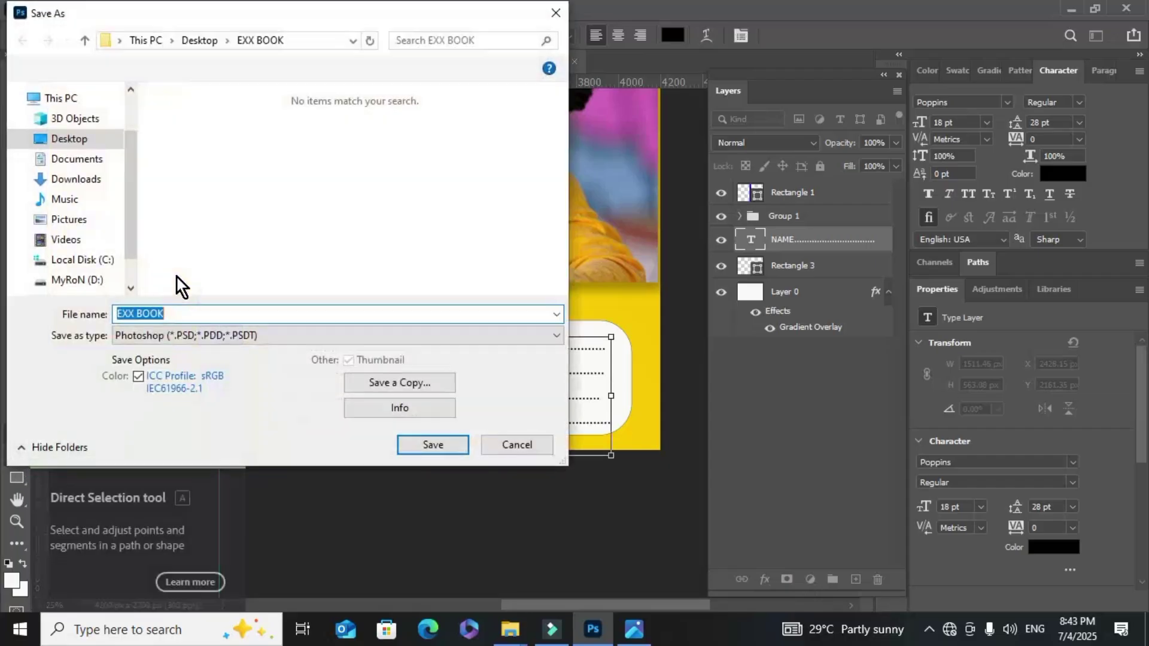
click(505, 450)
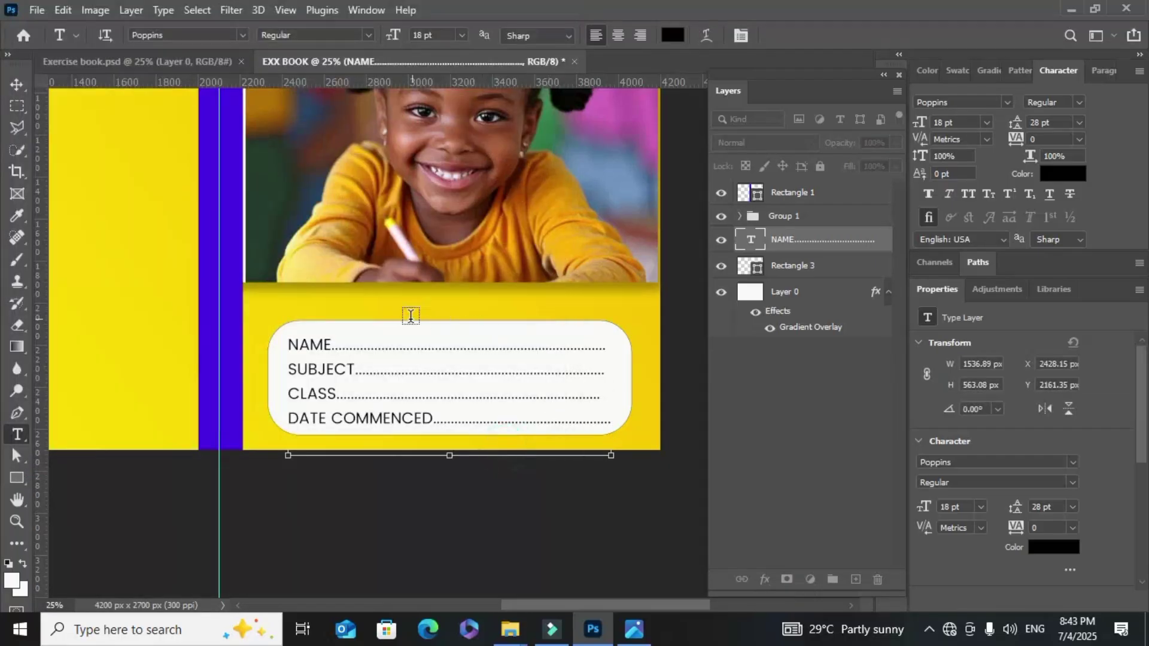
click(14, 85)
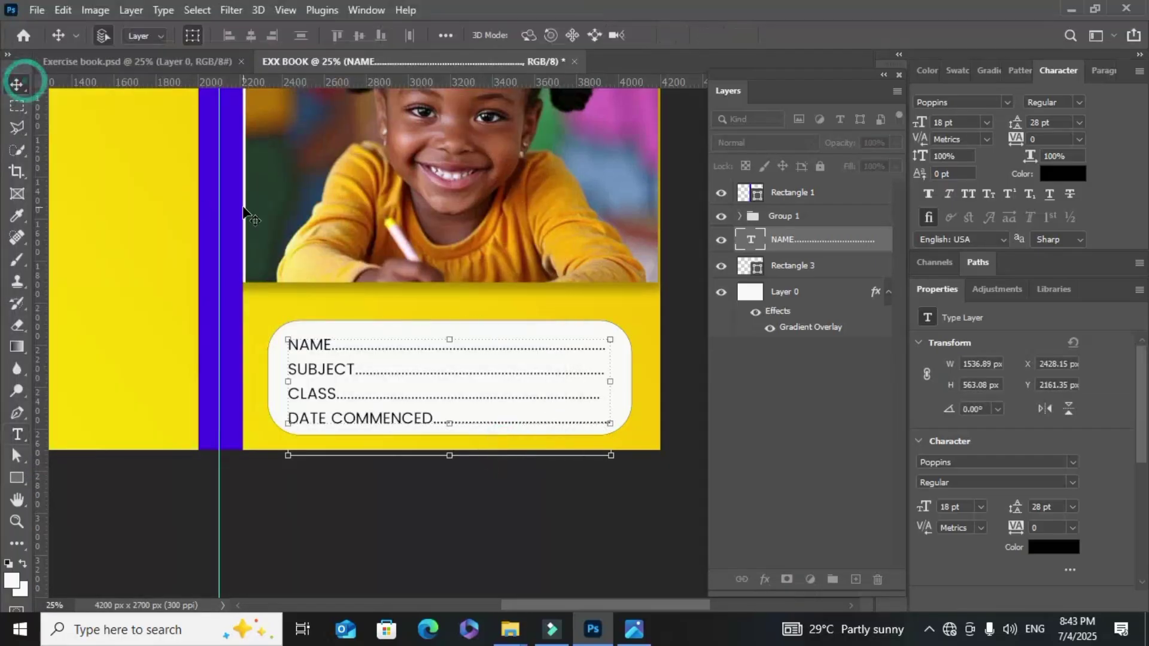
click(472, 300)
drag(474, 330, 473, 326)
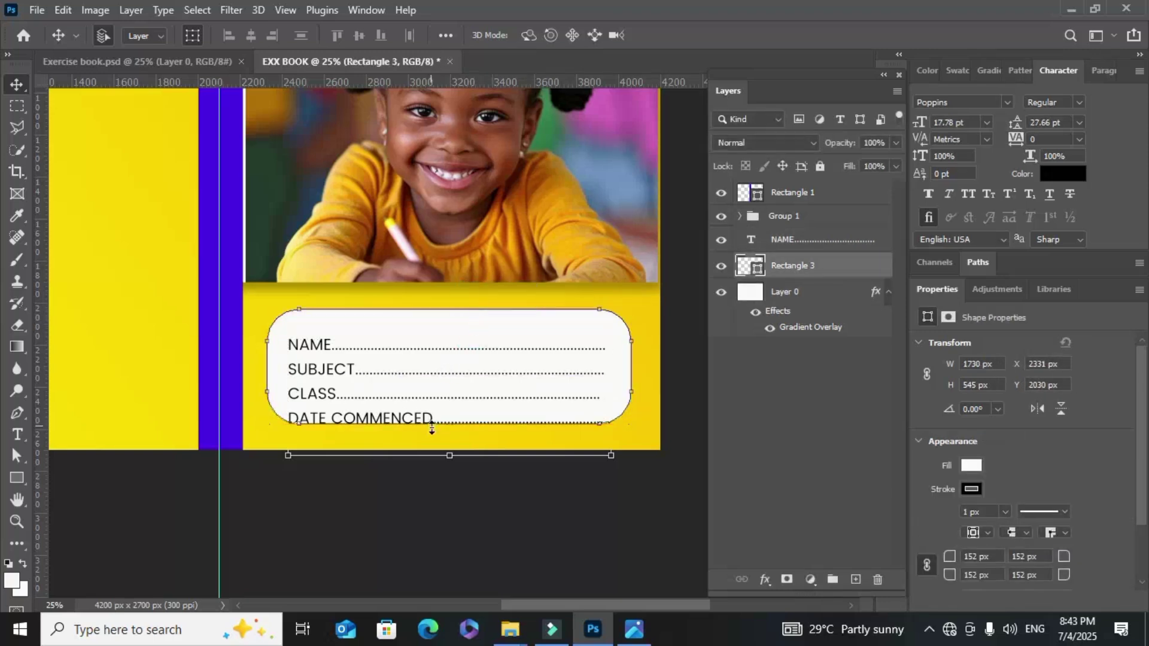
drag(433, 428, 421, 450)
click(16, 84)
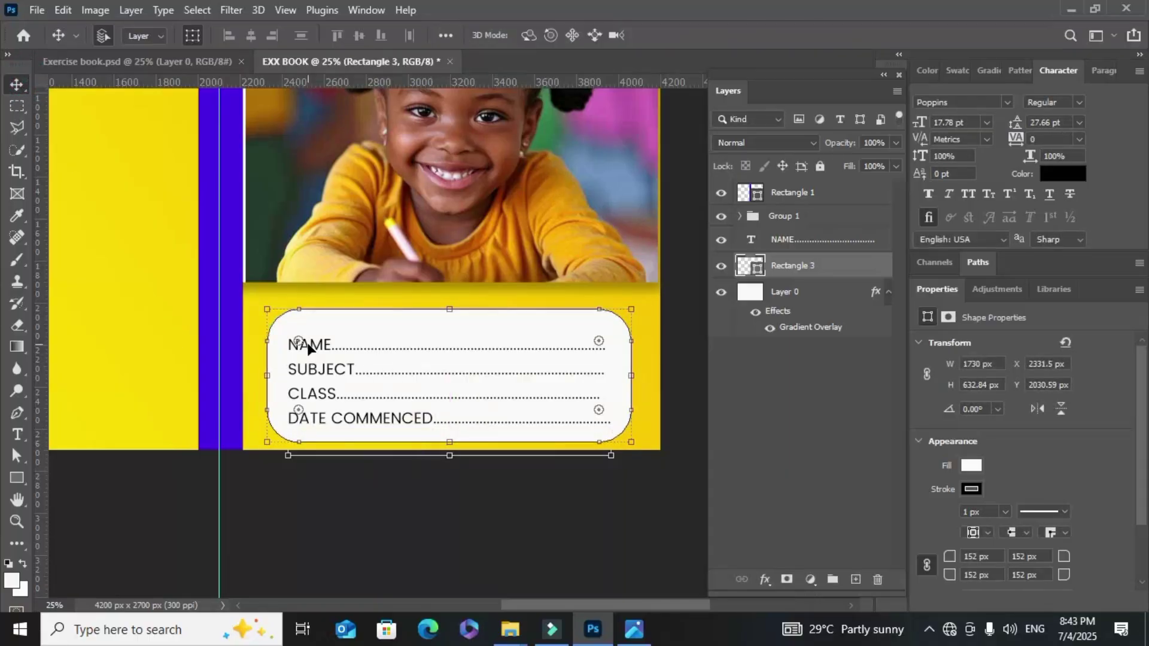
Move the label text up inside the box and scale it down to 17.58 pt
click(308, 345)
drag(308, 346, 308, 334)
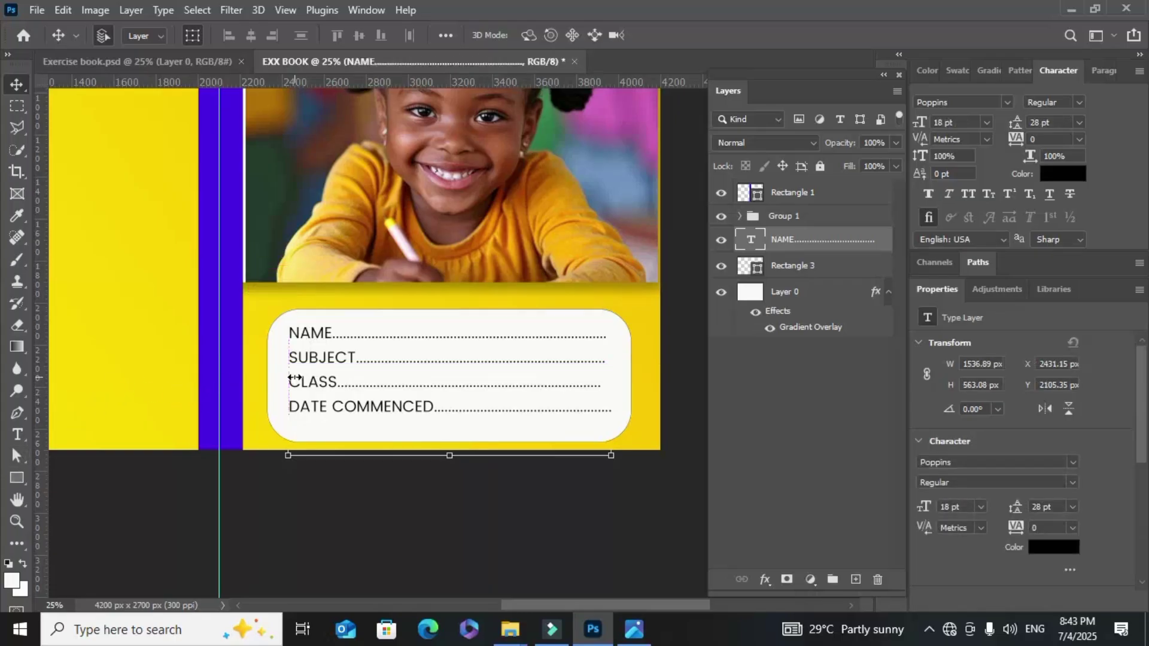
key(ctrl+t)
drag(295, 378, 325, 377)
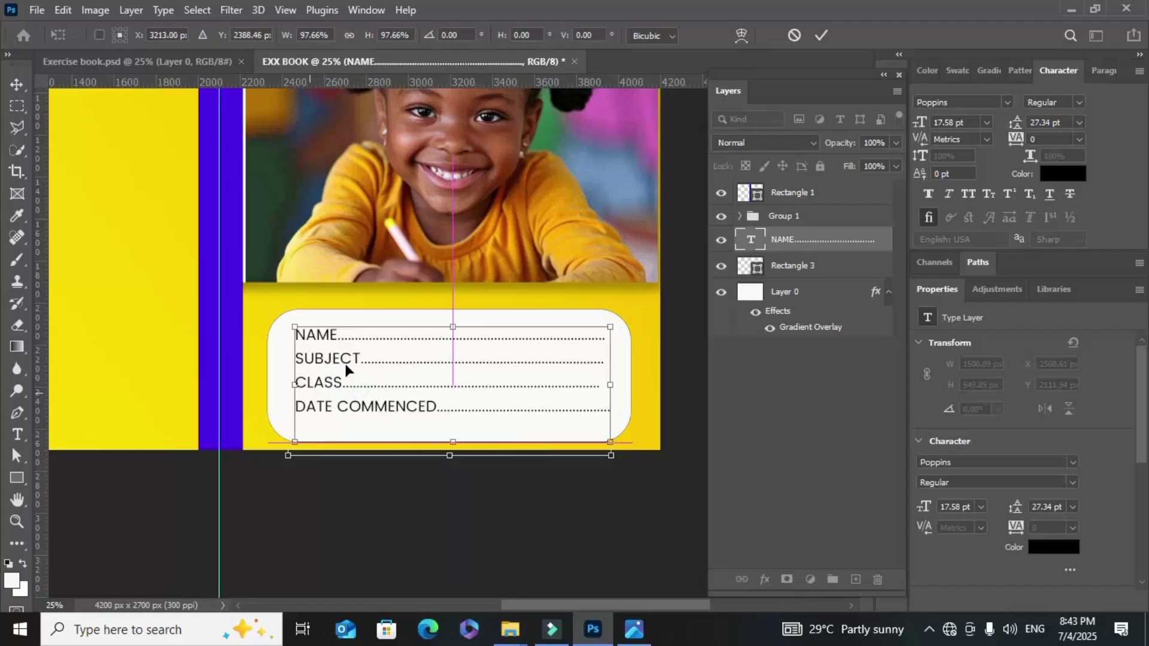
click(821, 35)
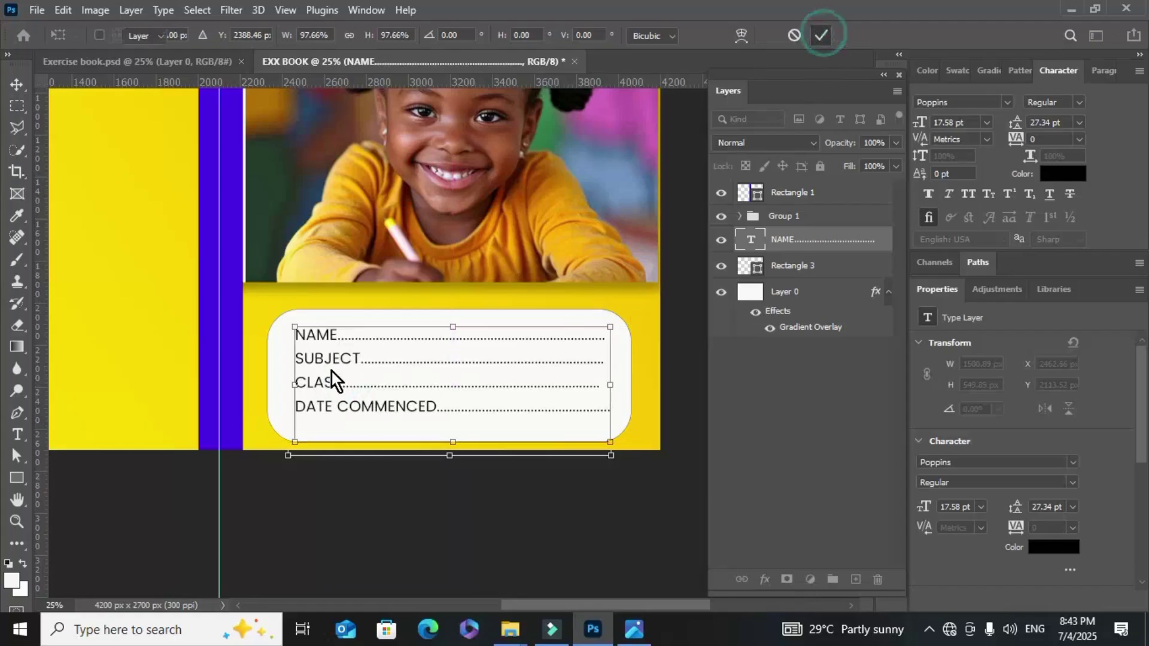
Add a dotted DATE COMPLETED line below DATE COMMENCED and commit it
click(16, 440)
click(574, 405)
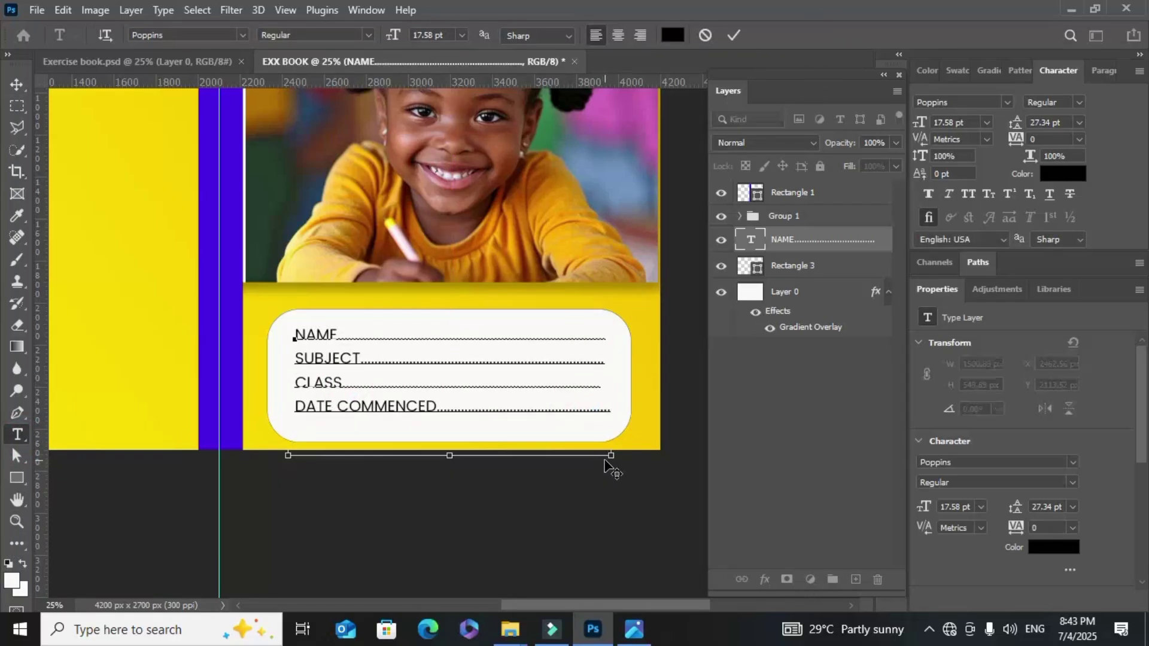
key(End)
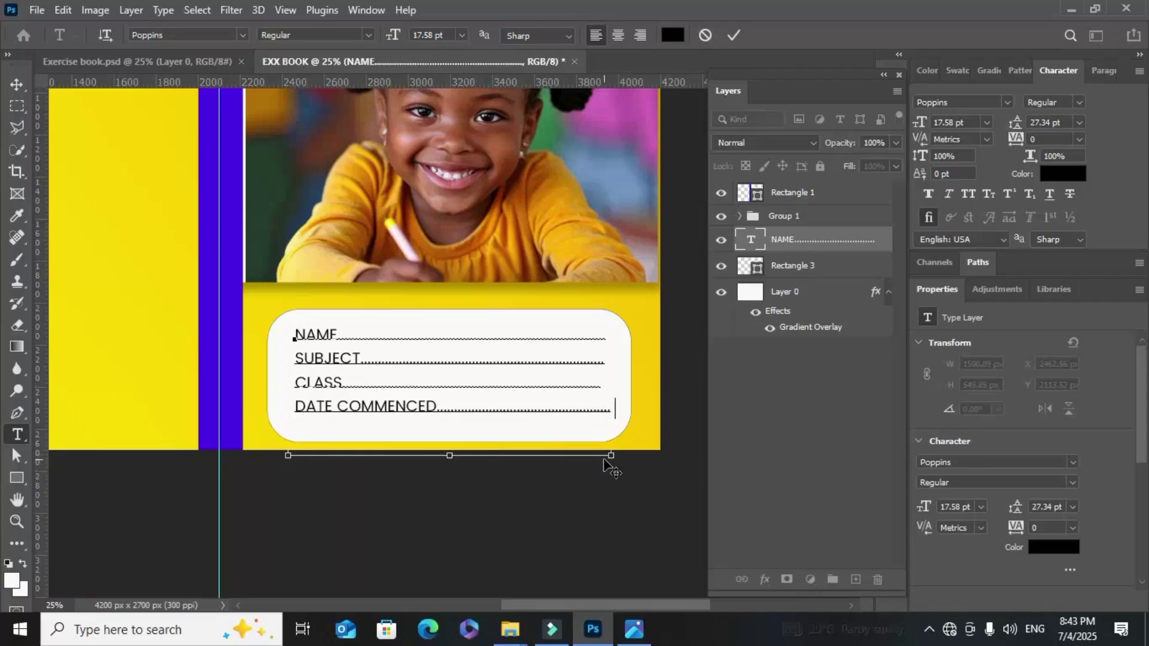
key(Return)
text(T)
text(TE)
text( CO)
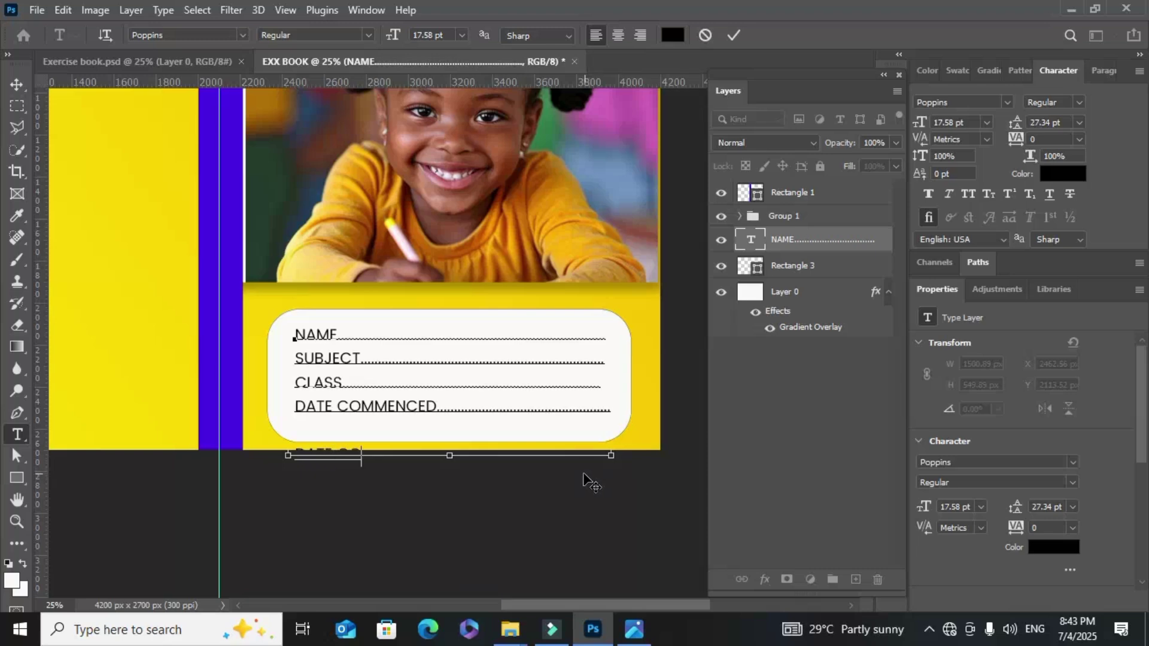
text(MPLETED)
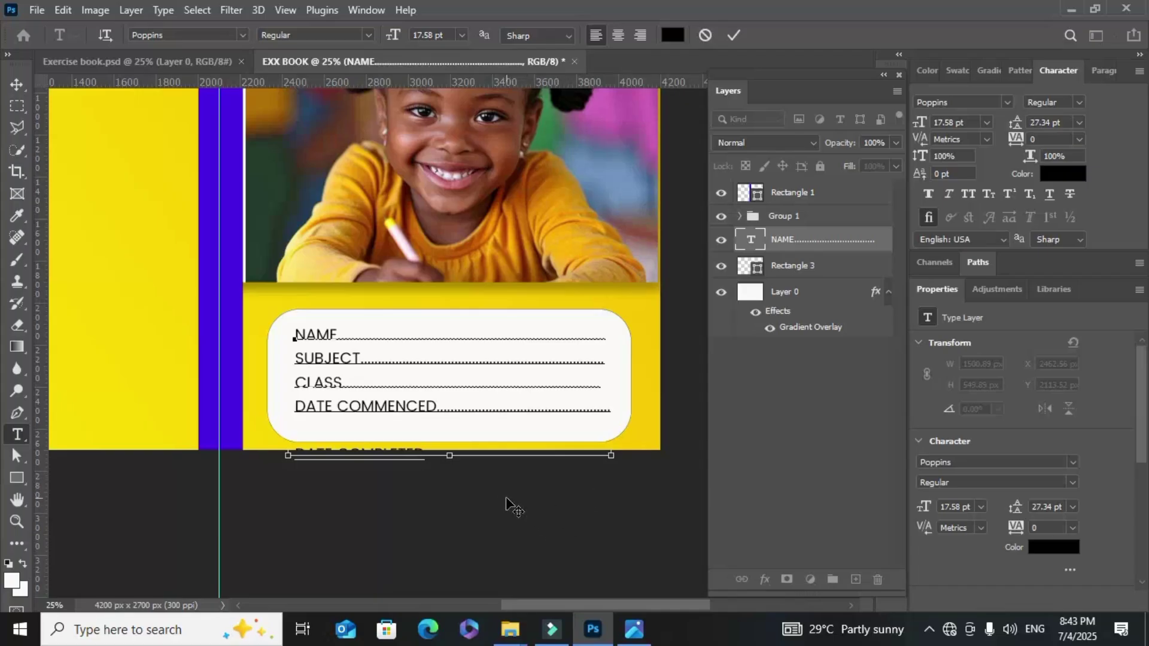
text(..............................)
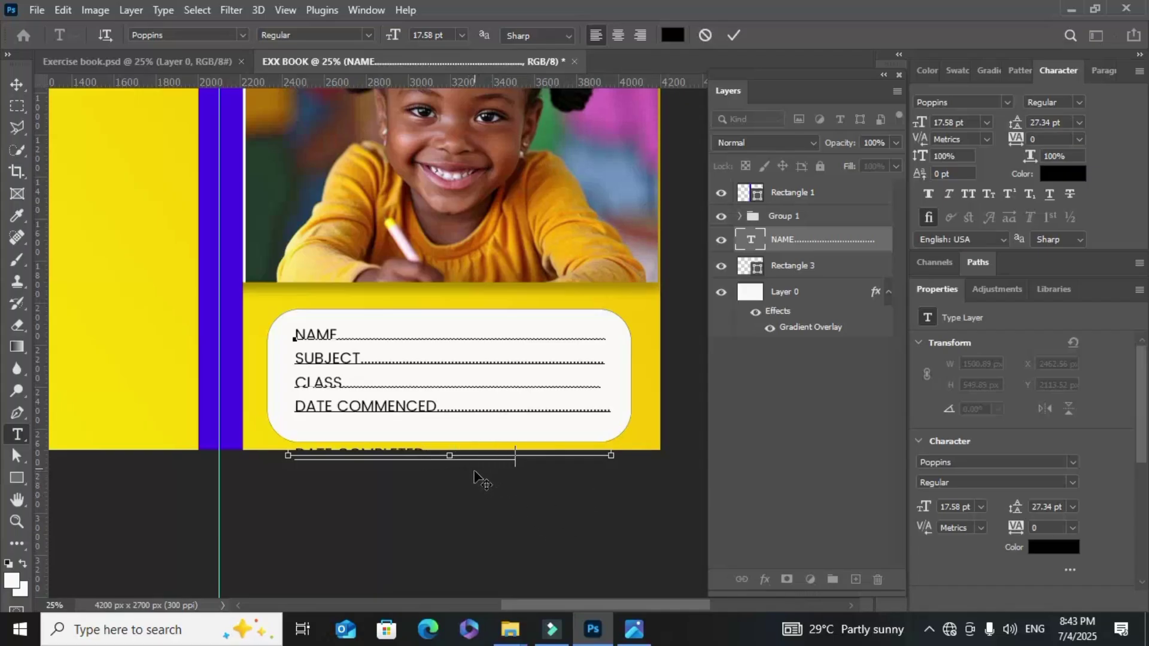
text(.............)
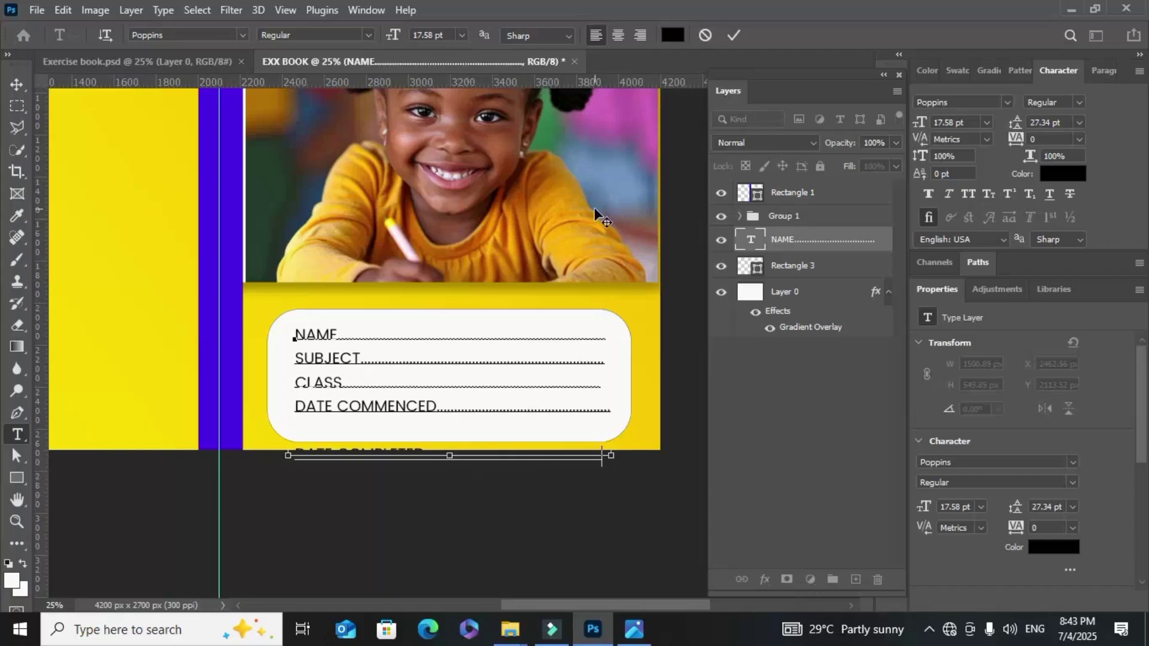
click(733, 35)
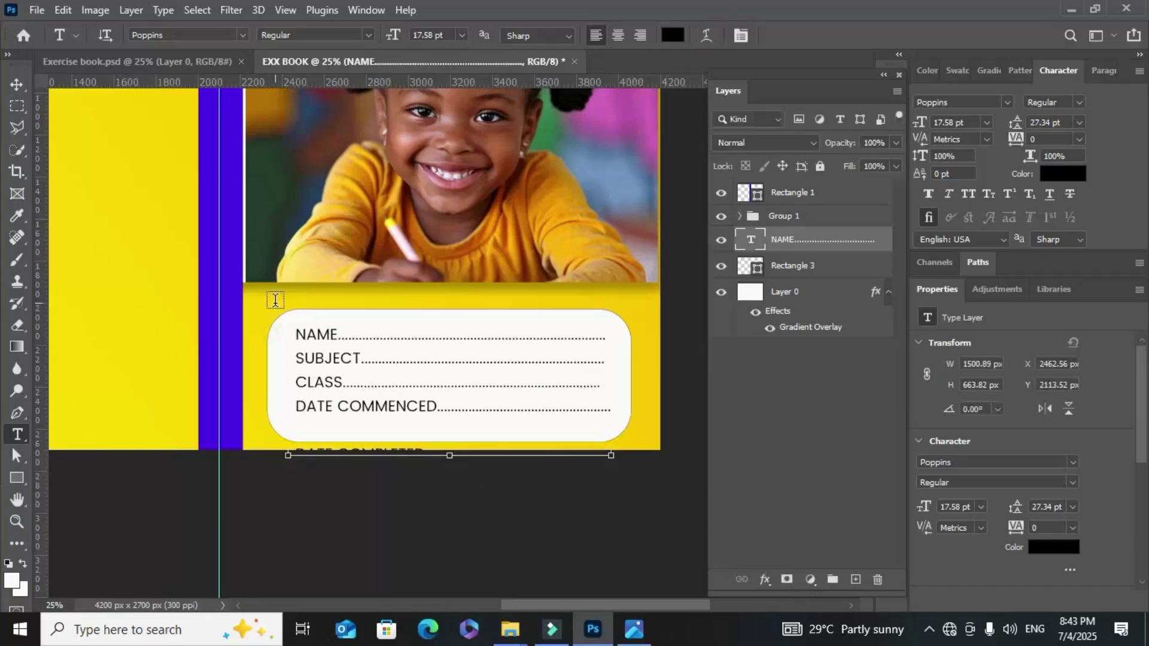
Select all label lines and tighten their leading to 22 pt
click(294, 334)
drag(295, 334, 664, 515)
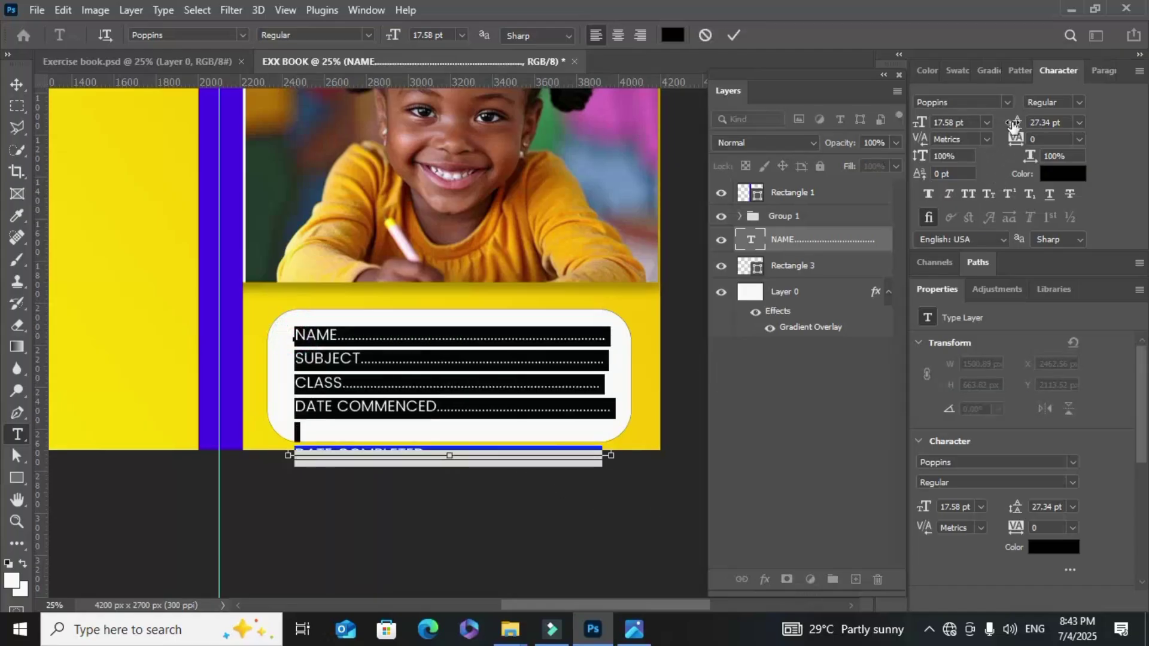
drag(1009, 127, 1010, 124)
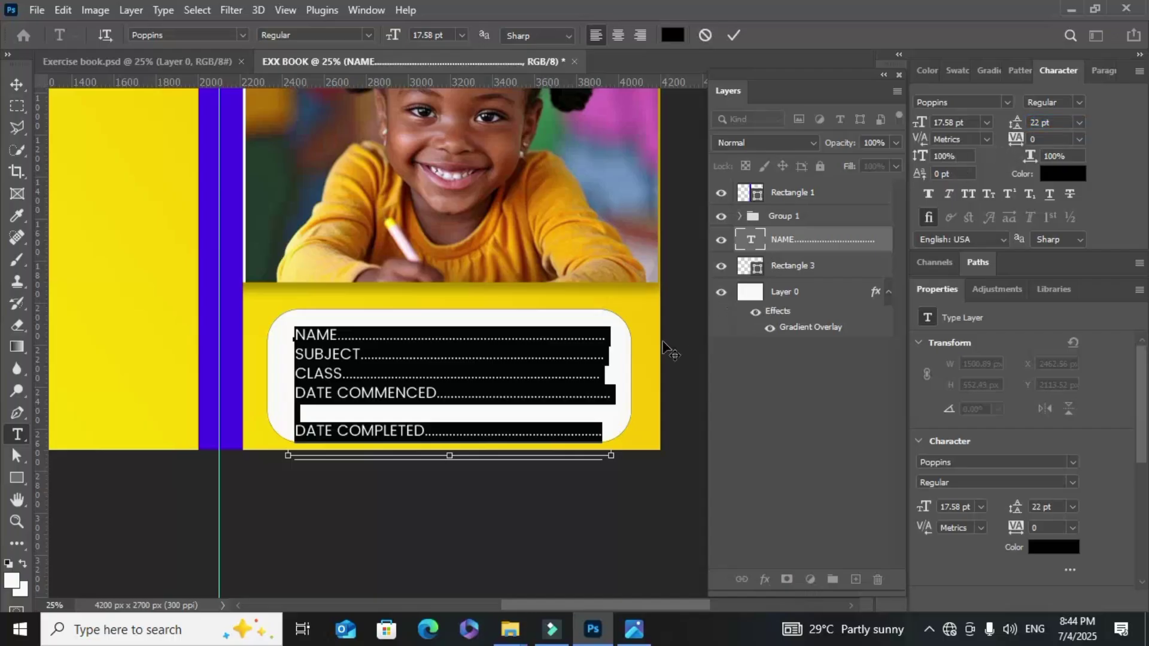
click(442, 415)
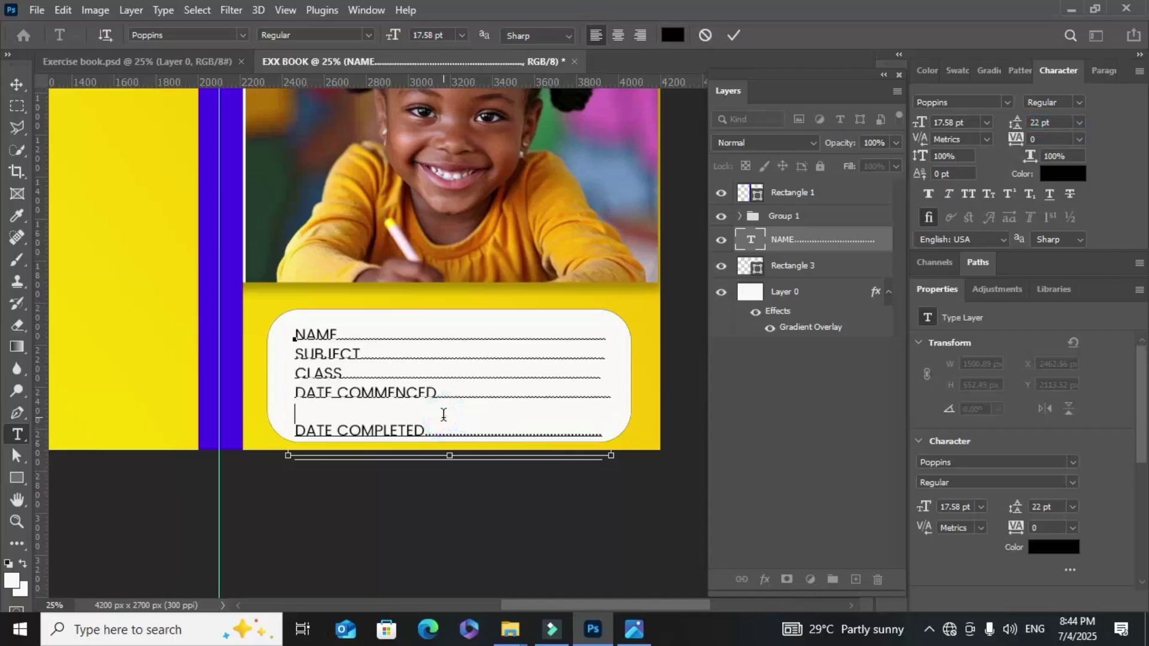
Delete the blank line and make all five label lines Poppins SemiBold
key(BackSpace)
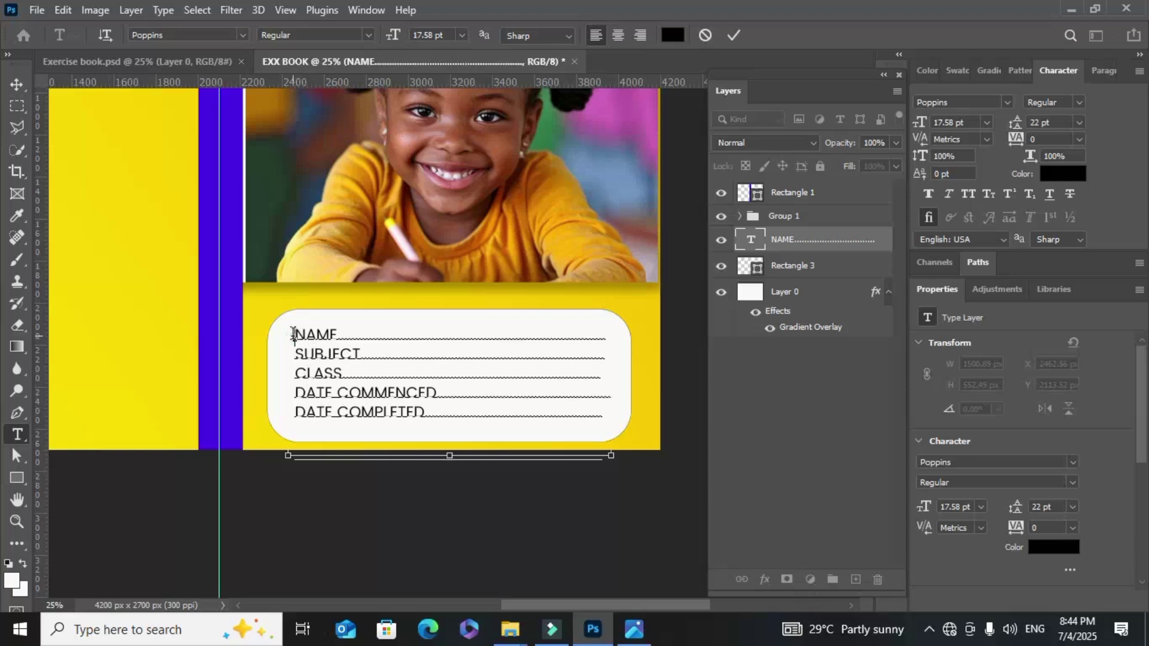
drag(293, 334, 420, 407)
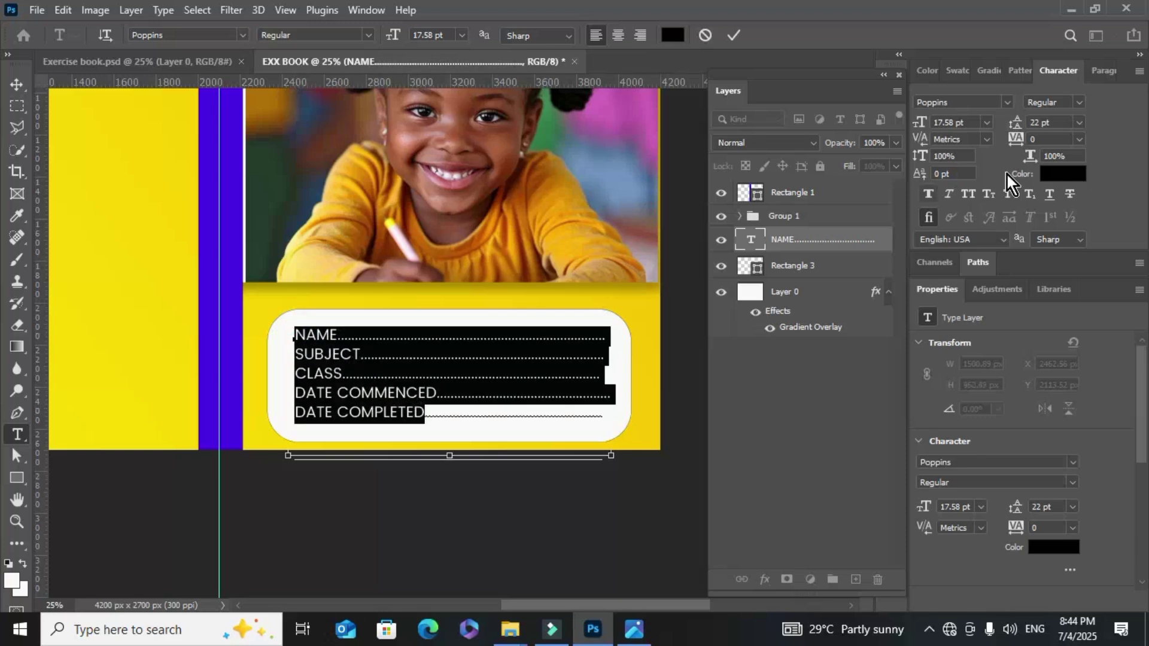
click(1076, 105)
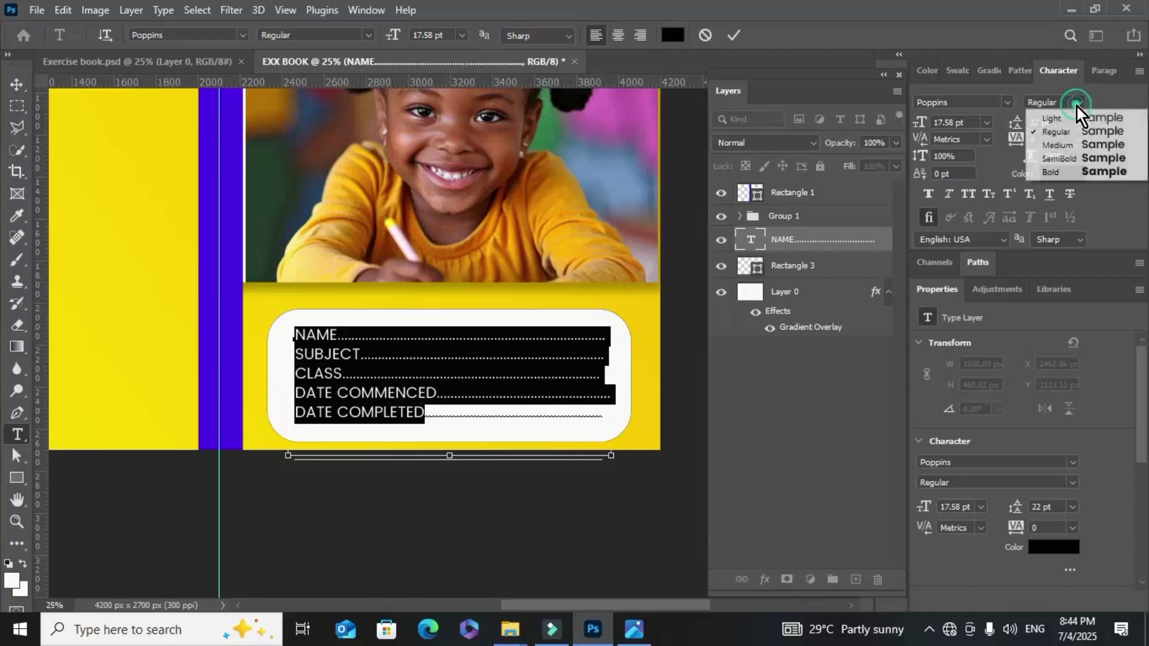
click(1105, 159)
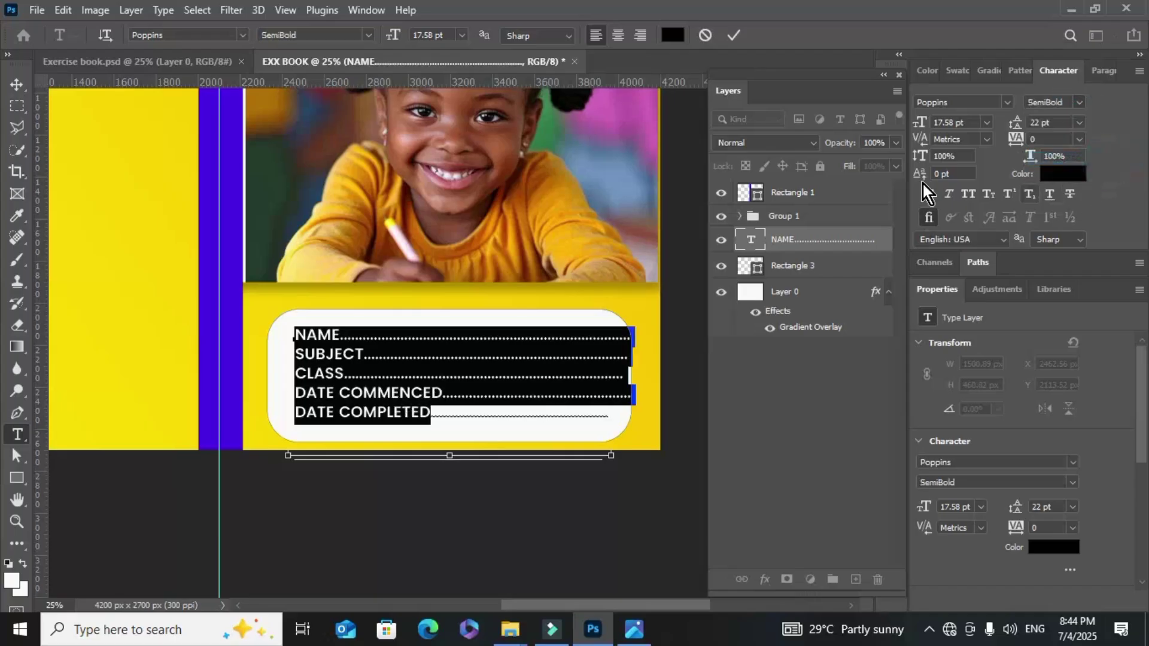
click(734, 37)
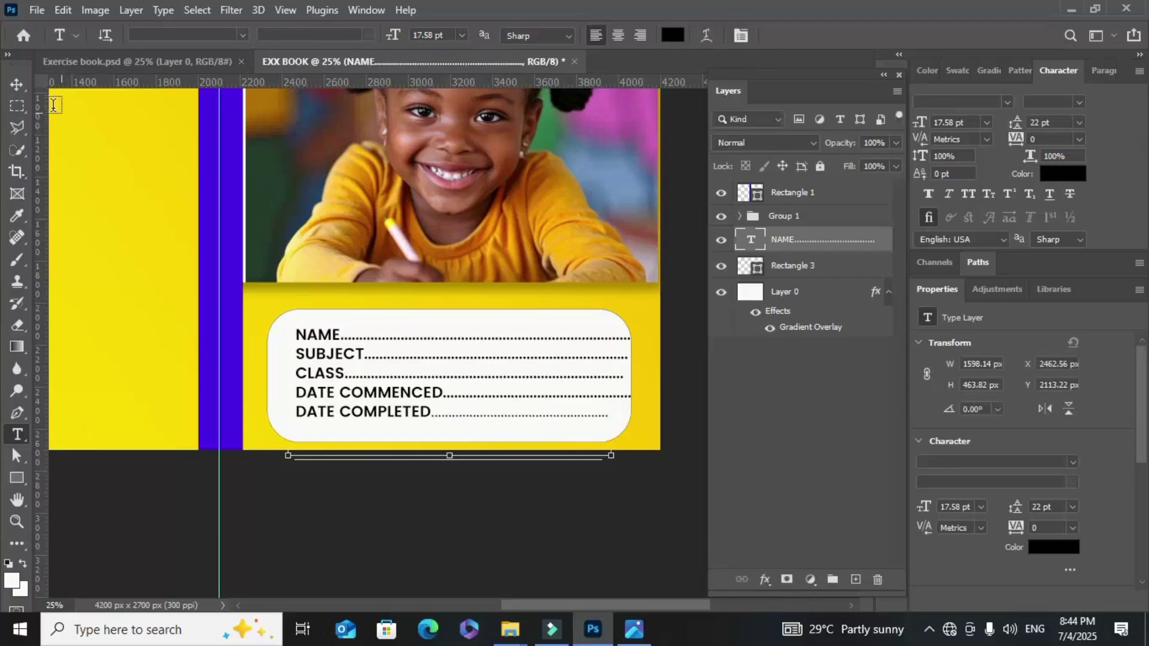
Nudge the NAME text block slightly left within the rounded box
click(17, 84)
drag(404, 390, 393, 393)
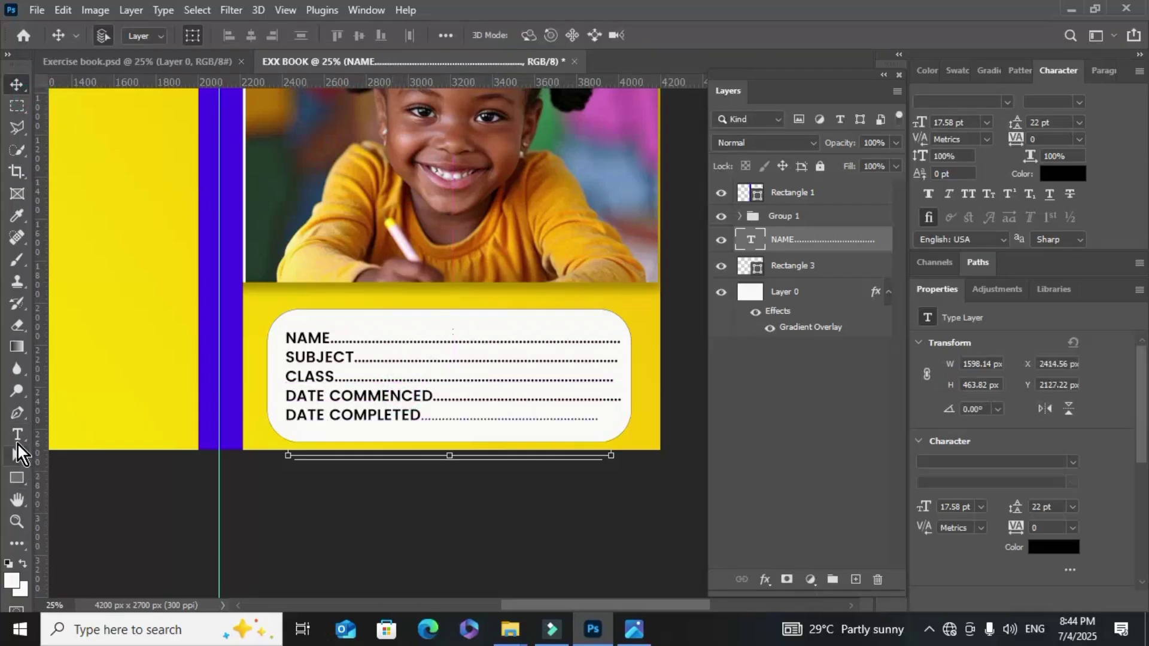
click(16, 435)
Add six more dots after DATE COMPLETED and make those dots Bold
key(ctrl+plus)
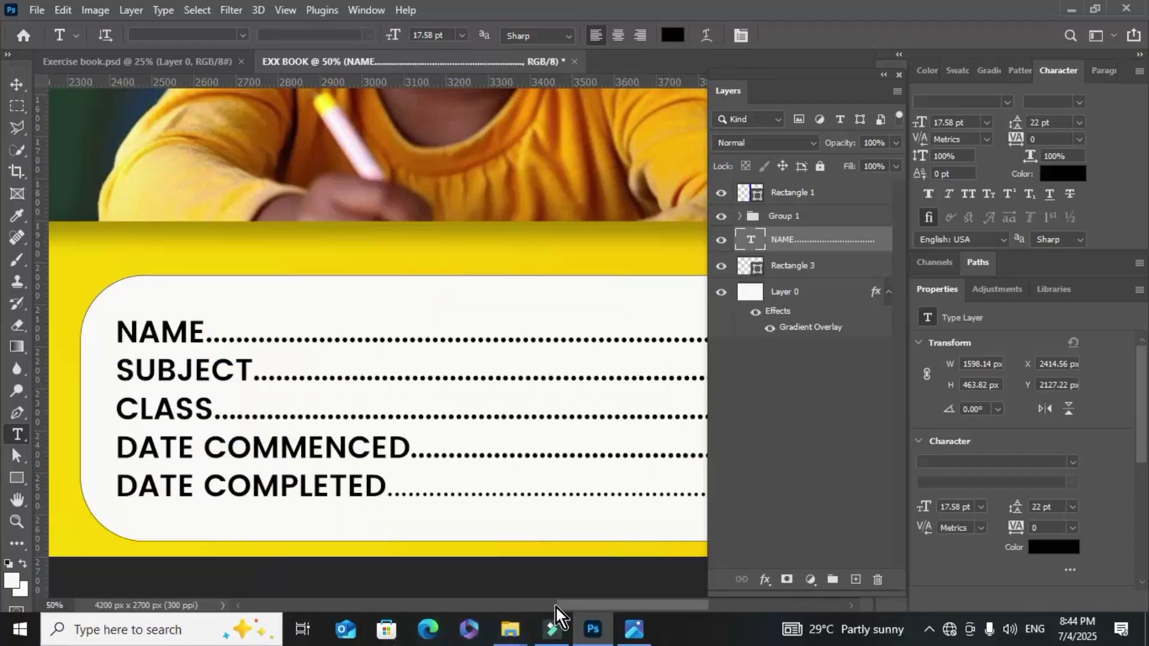
drag(556, 605, 607, 598)
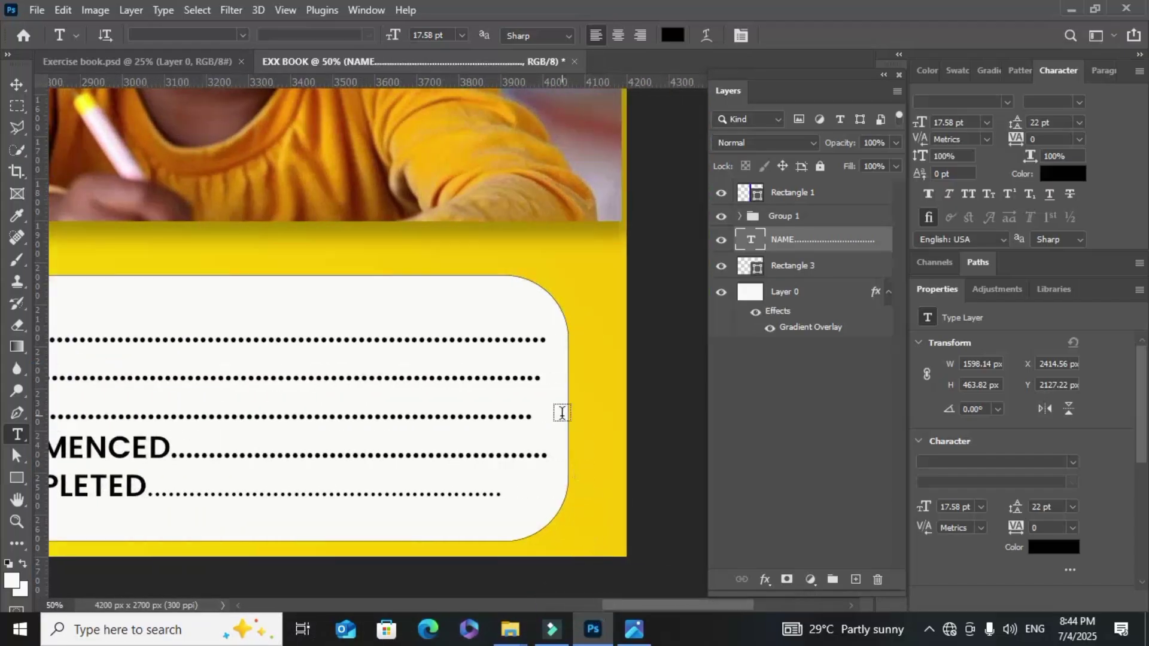
click(538, 377)
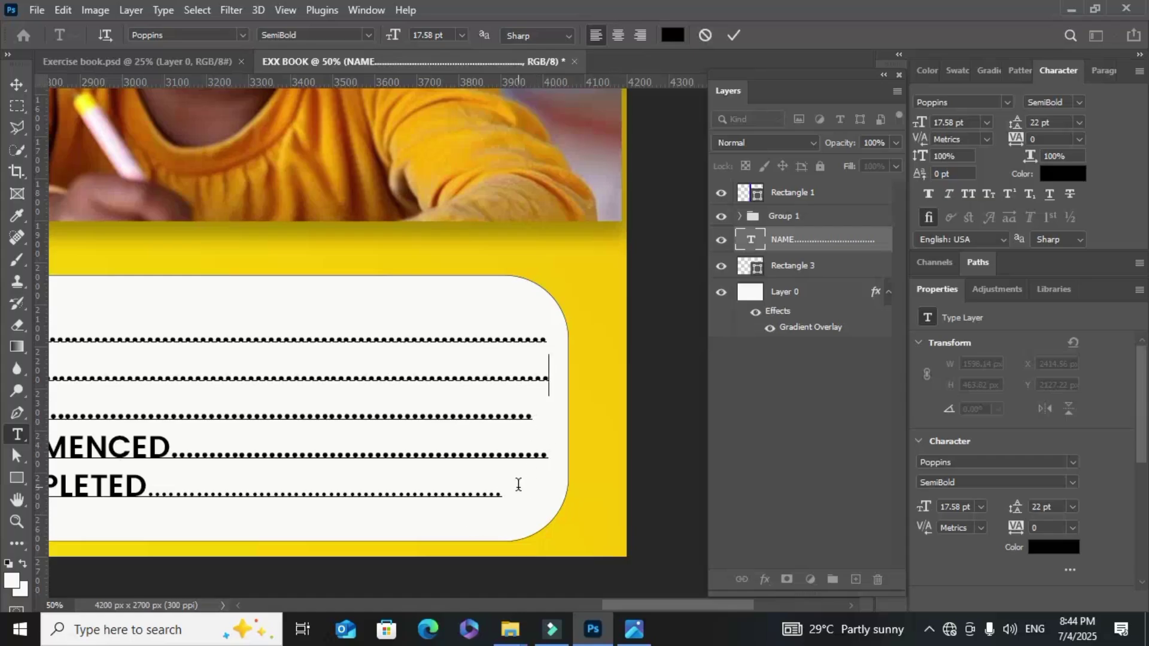
click(495, 493)
text(......)
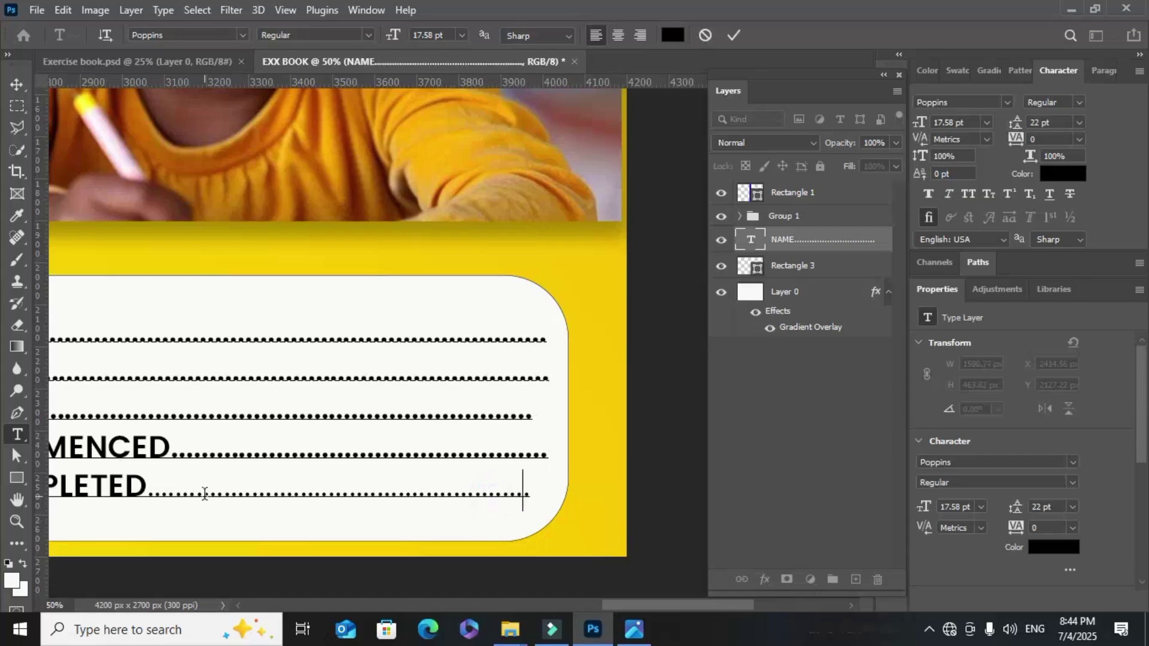
drag(146, 489, 539, 492)
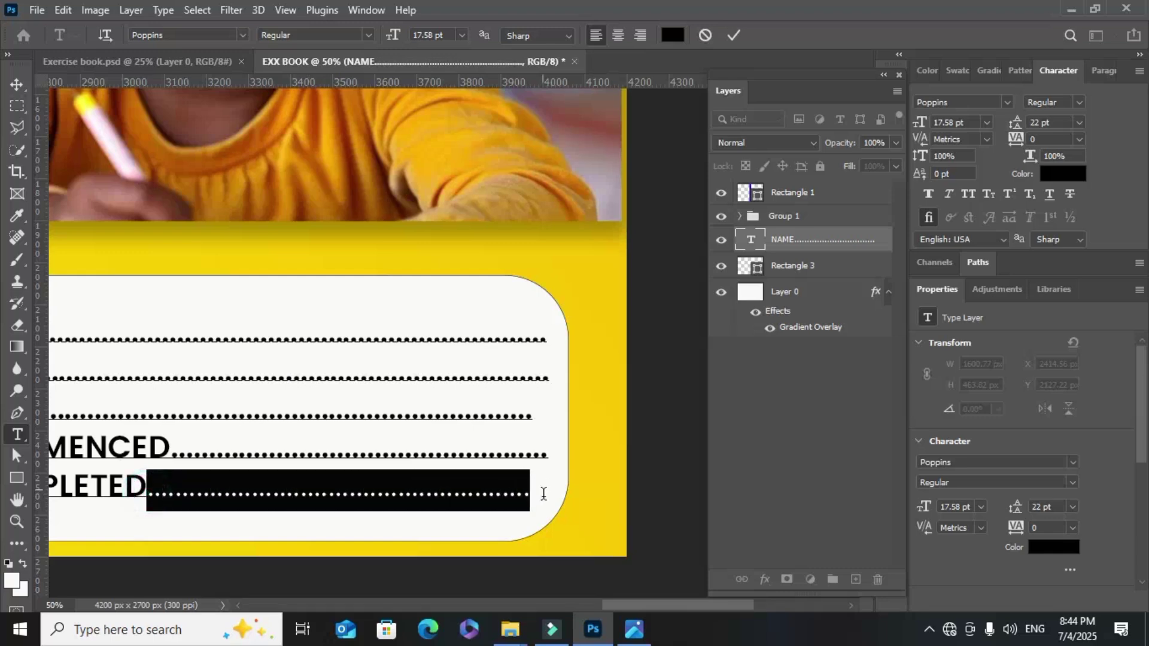
click(1079, 105)
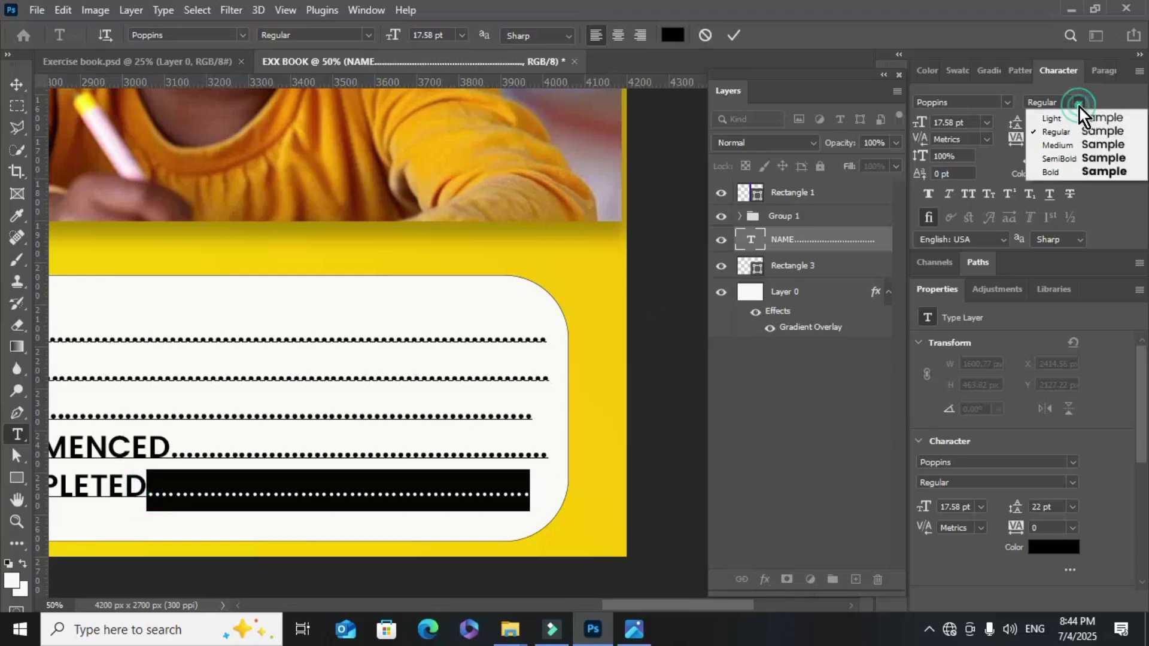
click(1071, 168)
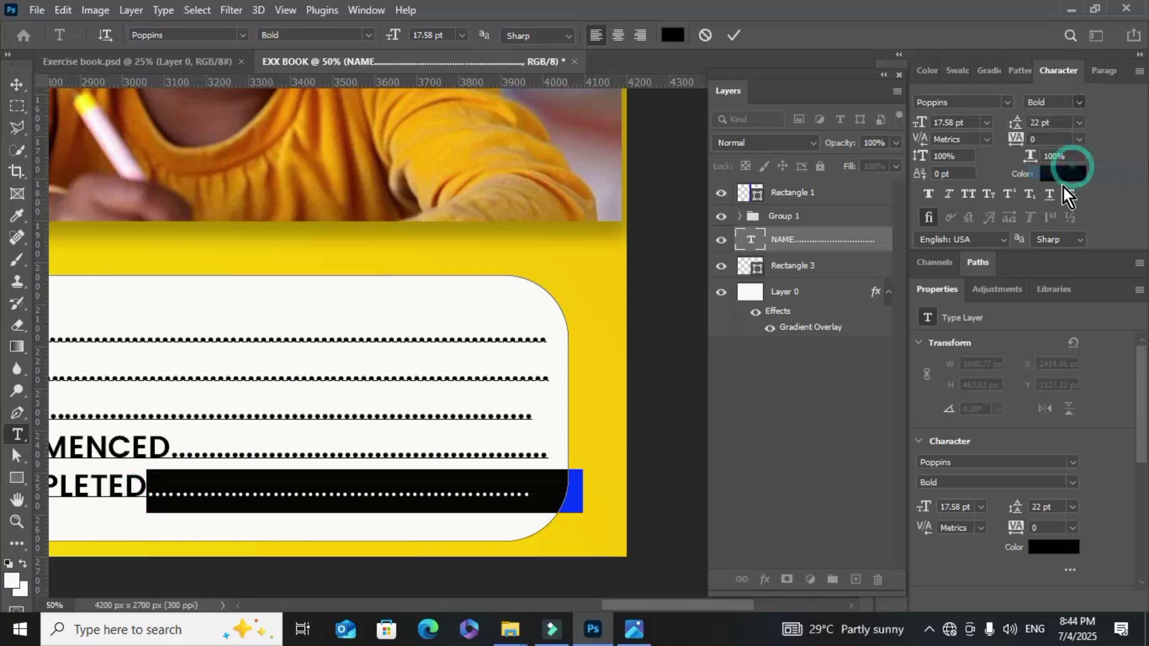
Trim the excess DATE COMPLETED dots past the card edge and add three dots to CLASS
click(533, 488)
drag(551, 495, 608, 495)
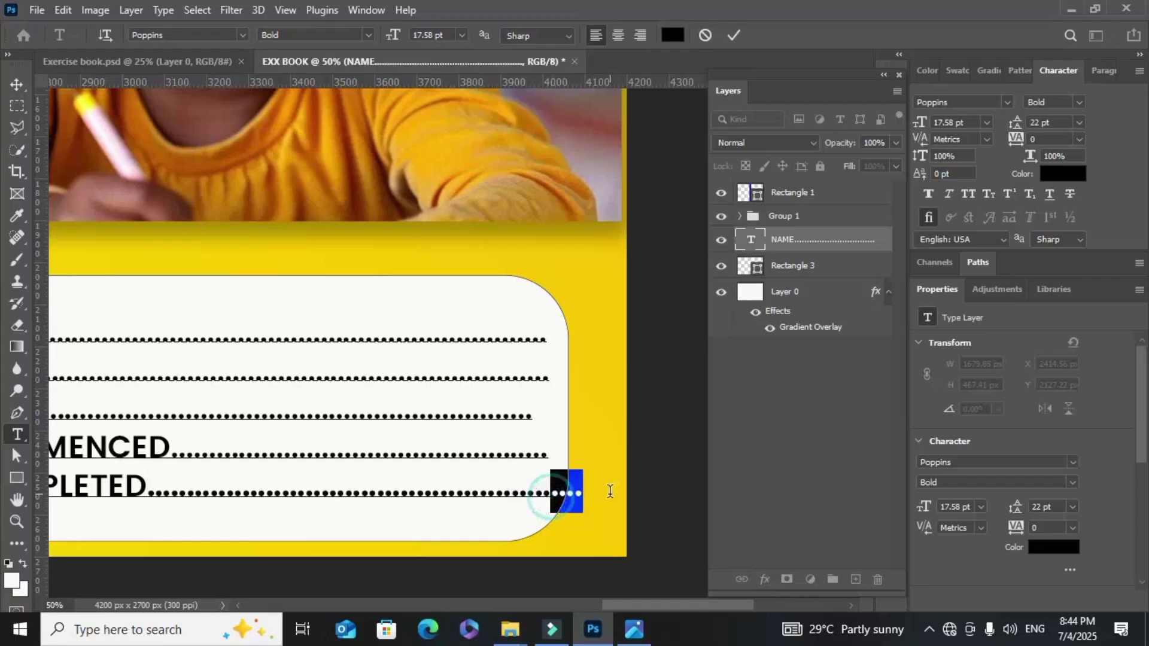
key(BackSpace)
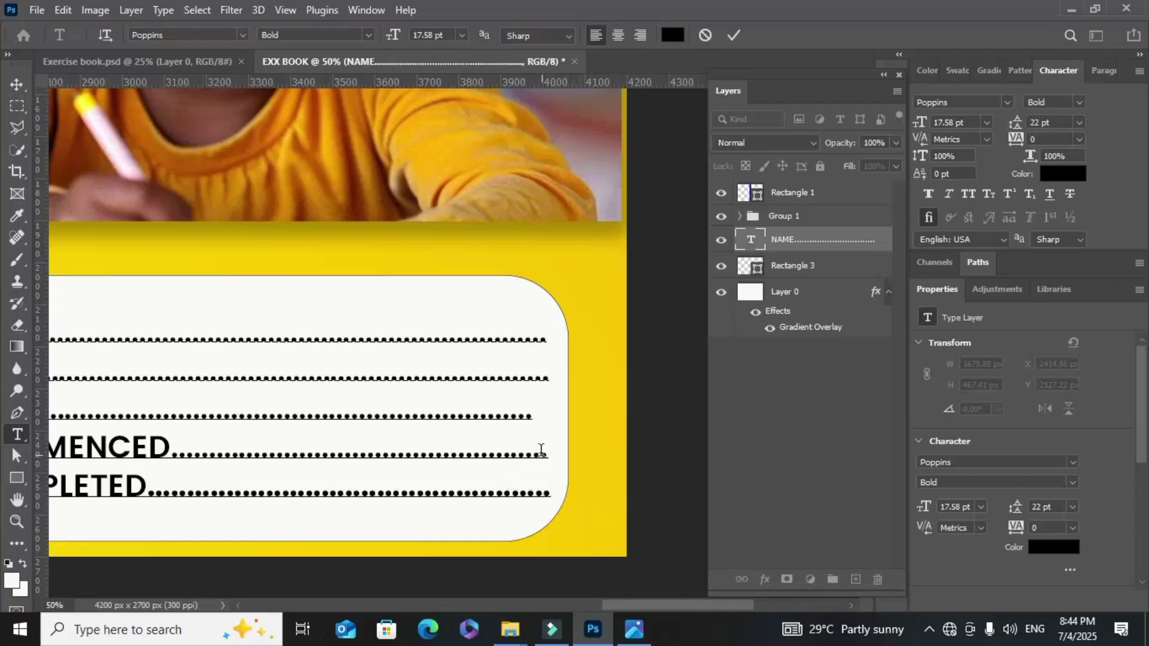
click(527, 413)
text(...)
key(ctrl+minus)
key(ctrl+minus)
key(ctrl+minus)
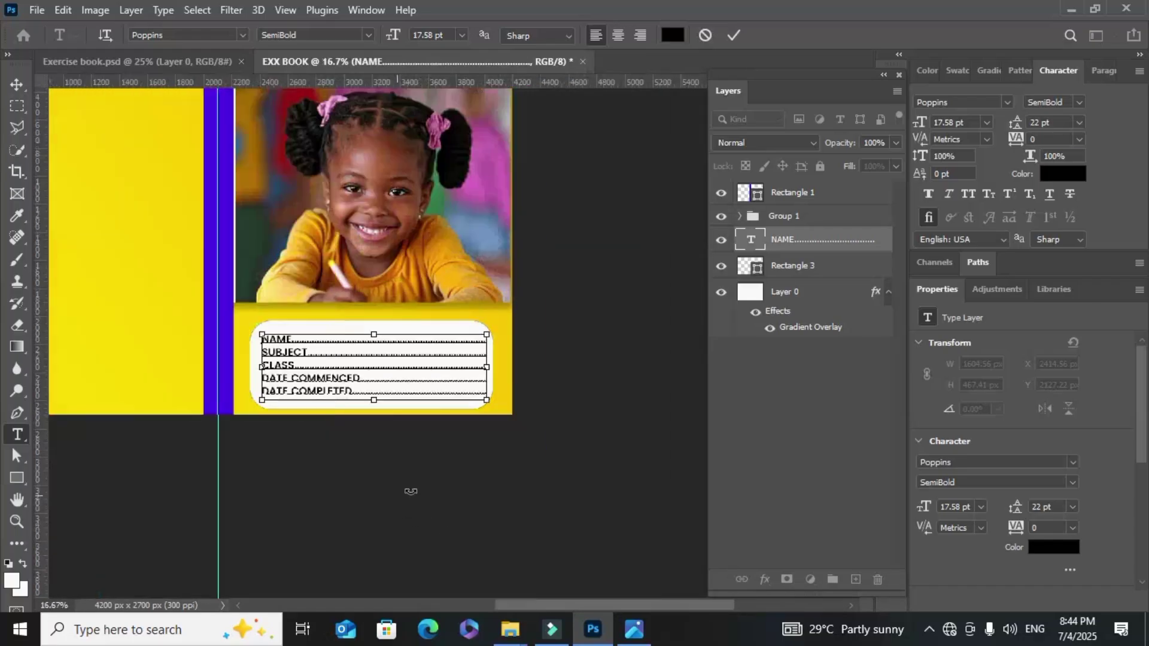
drag(598, 600, 570, 602)
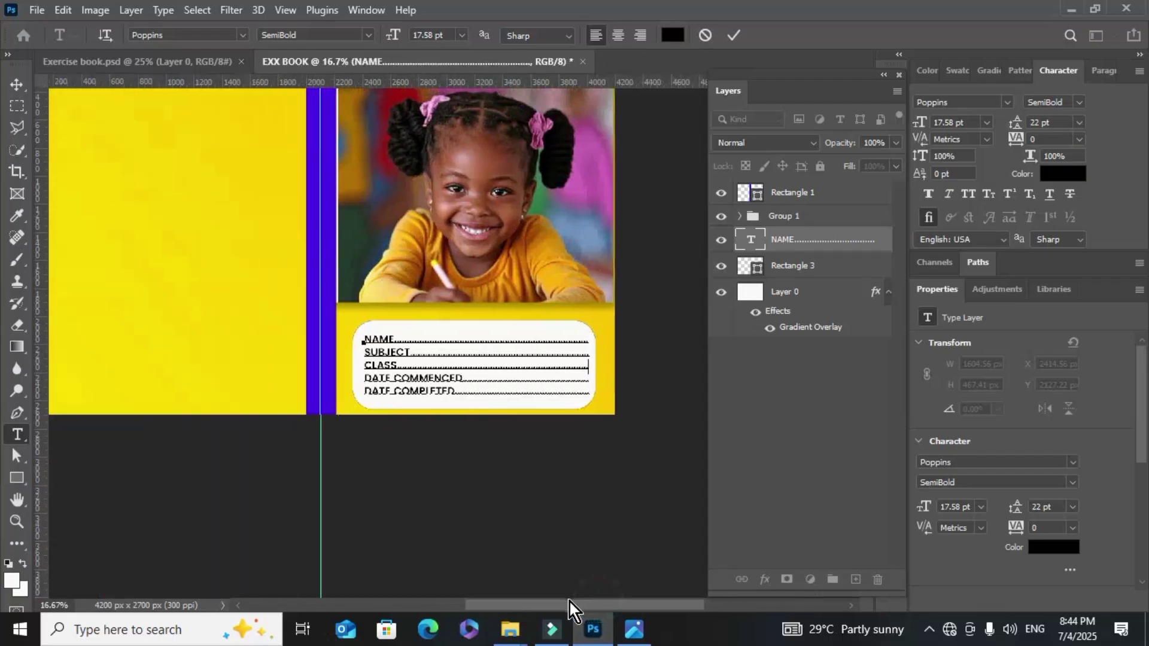
scroll(530, 574, up, 2)
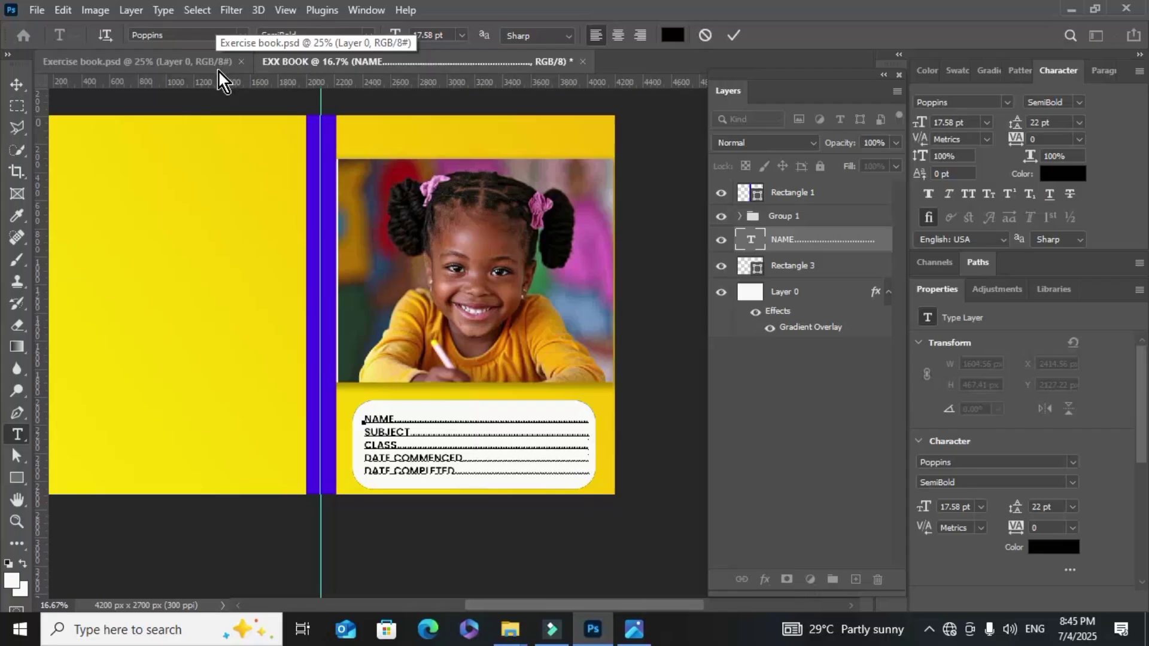
scroll(119, 275, up, 3)
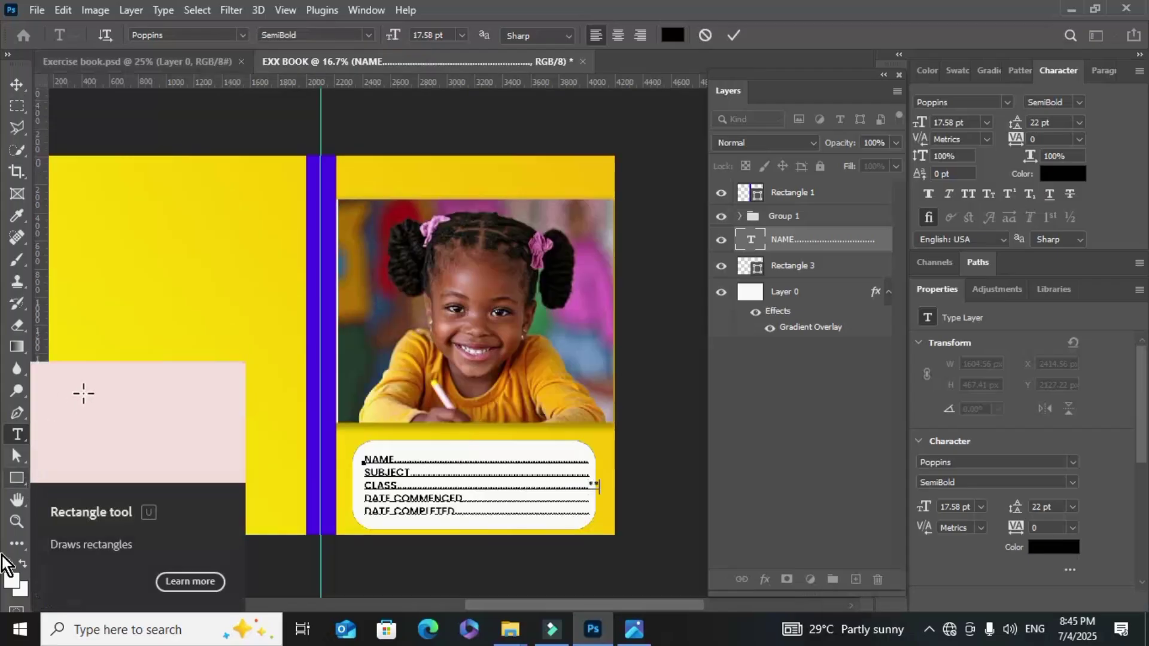
Draw a 2002 × 150 px purple strip with no stroke across the yellow band above the photo
click(19, 478)
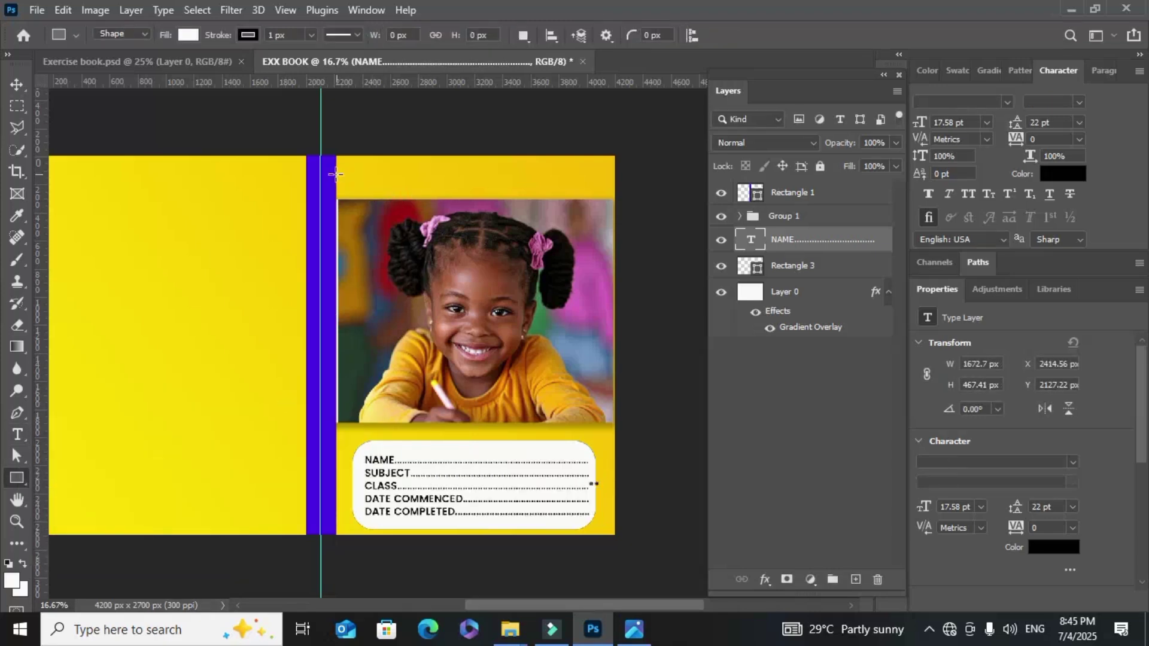
drag(335, 171, 634, 190)
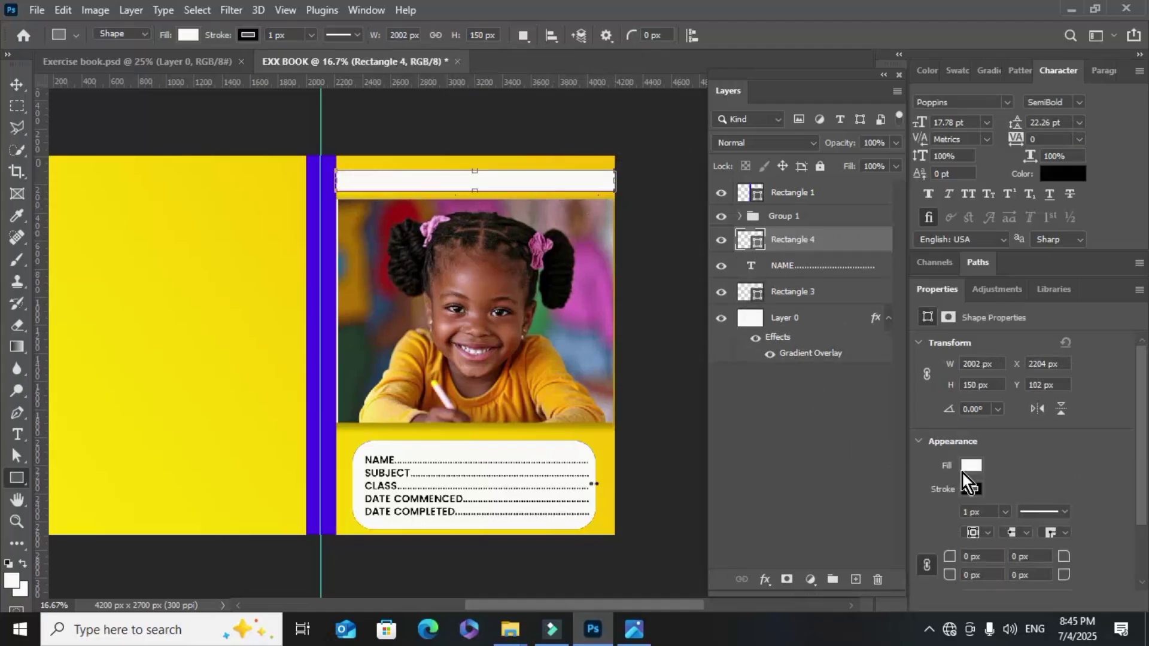
click(970, 485)
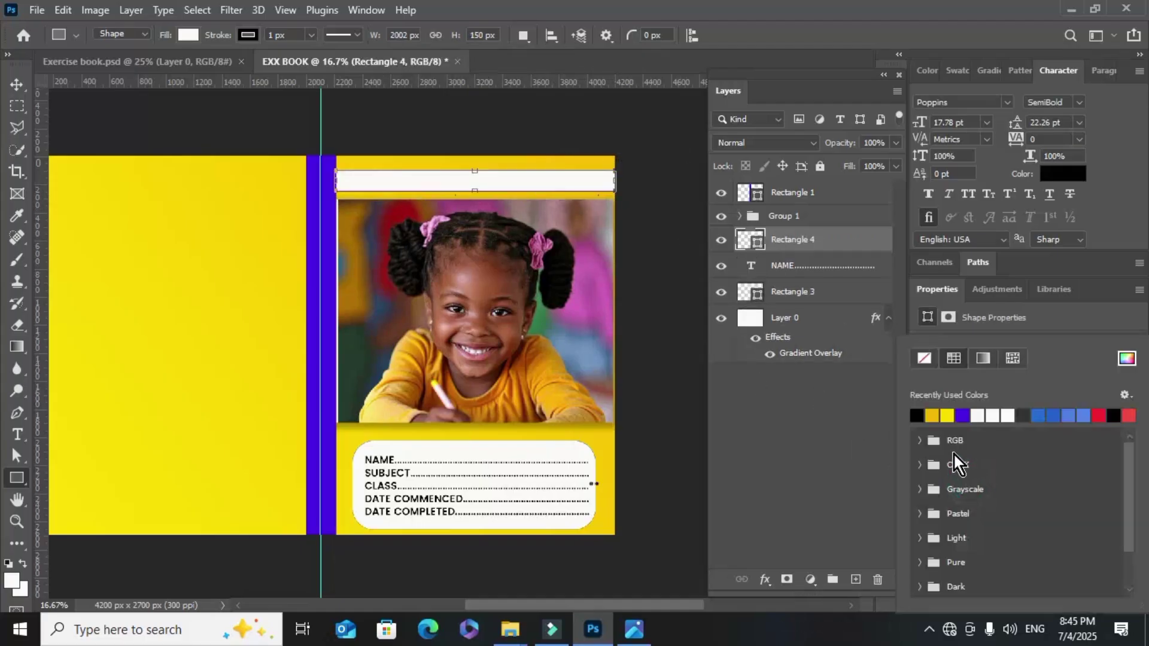
click(922, 357)
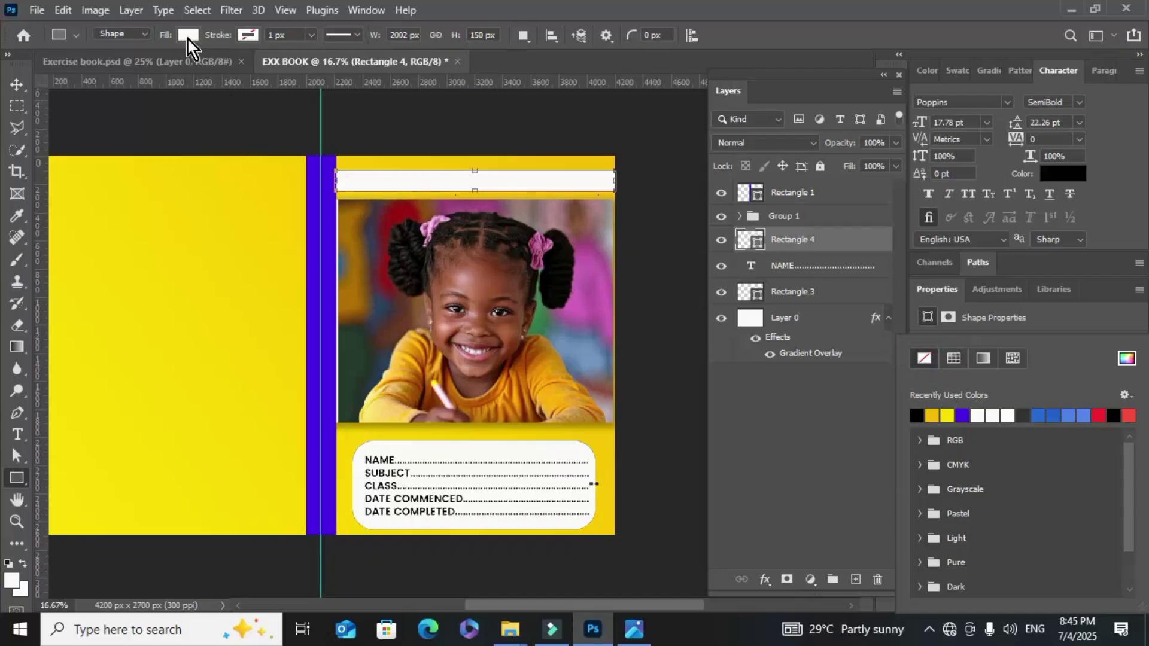
click(187, 36)
click(128, 123)
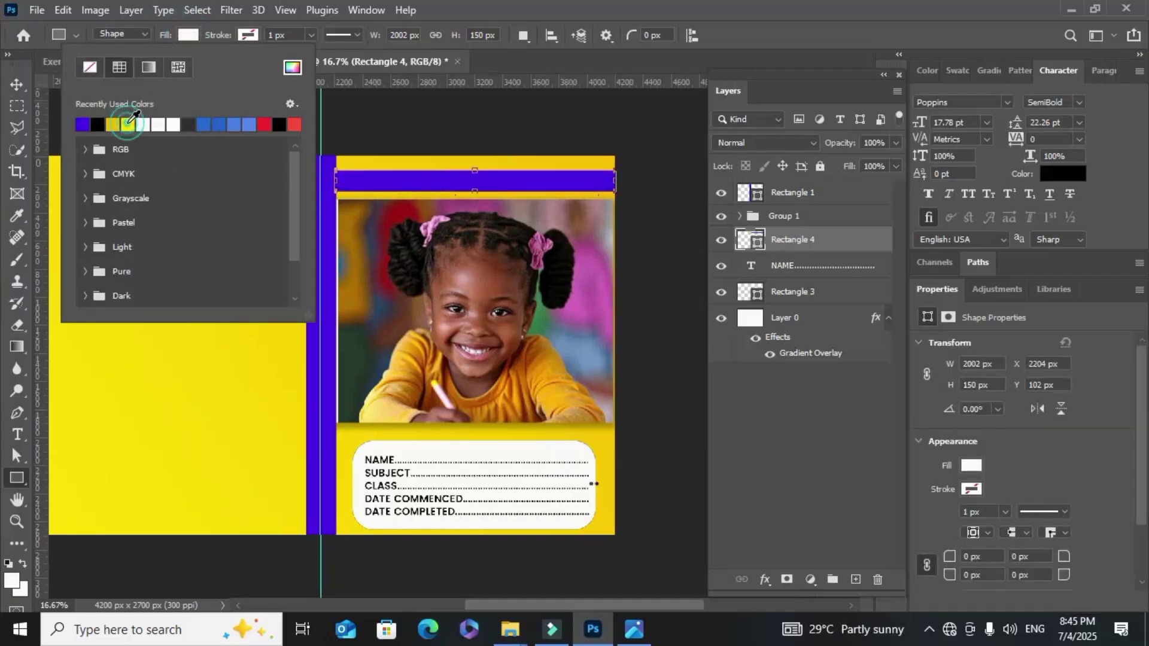
click(16, 85)
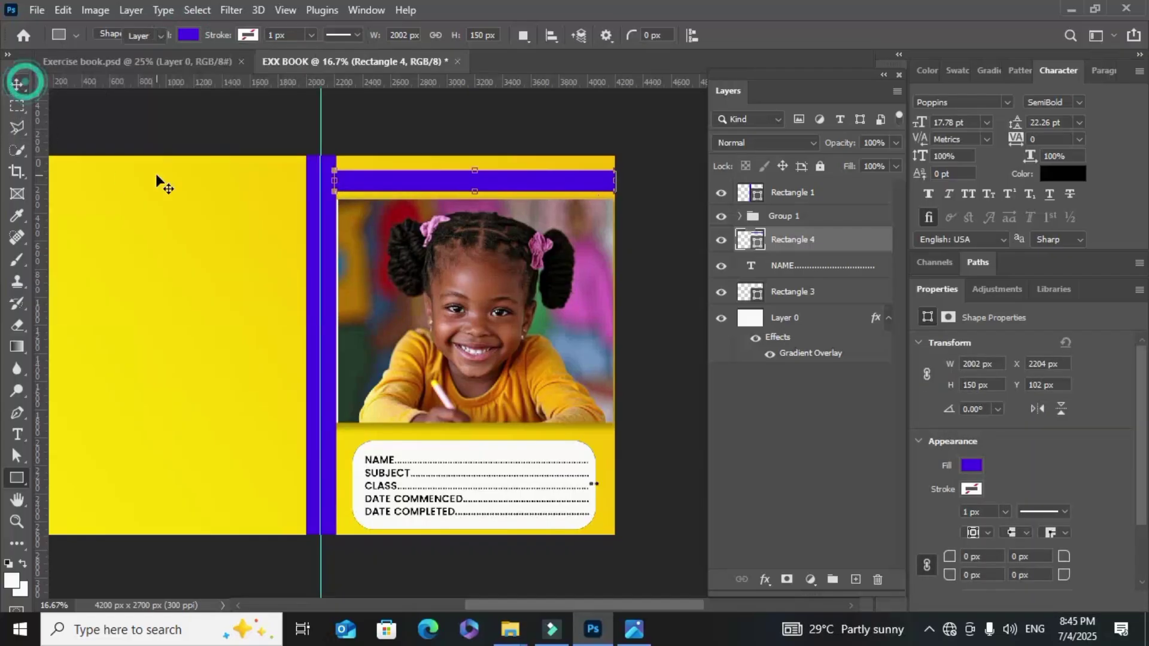
click(121, 242)
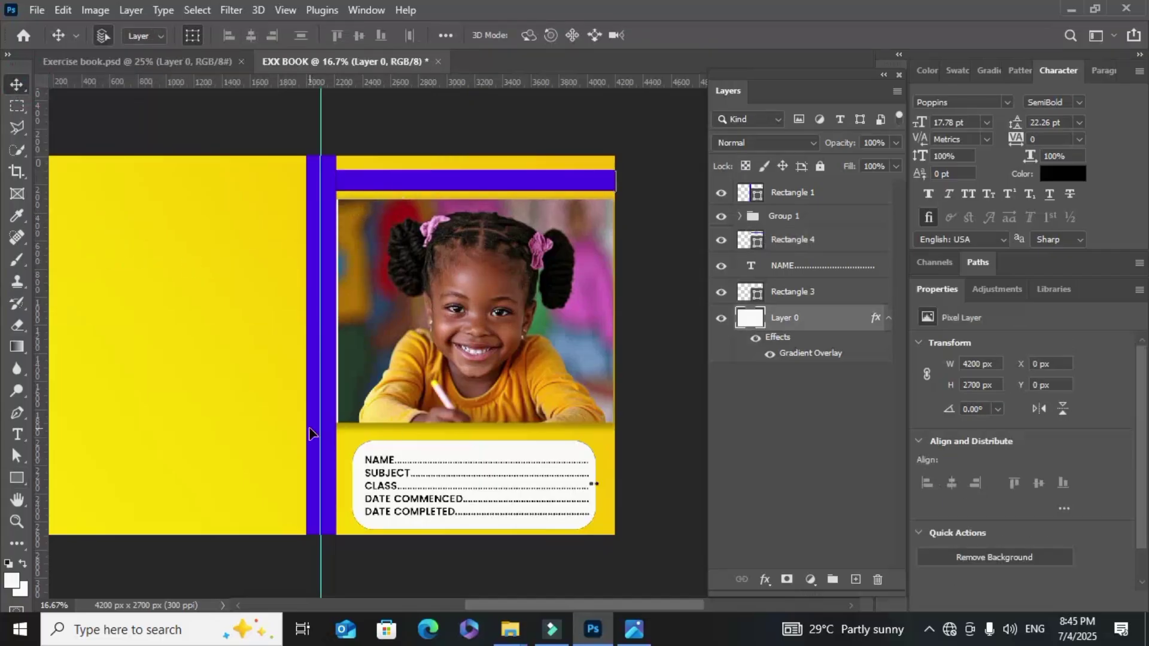
Copy the form text onto the purple strip, colour it white, and move its layer to the top
click(381, 464)
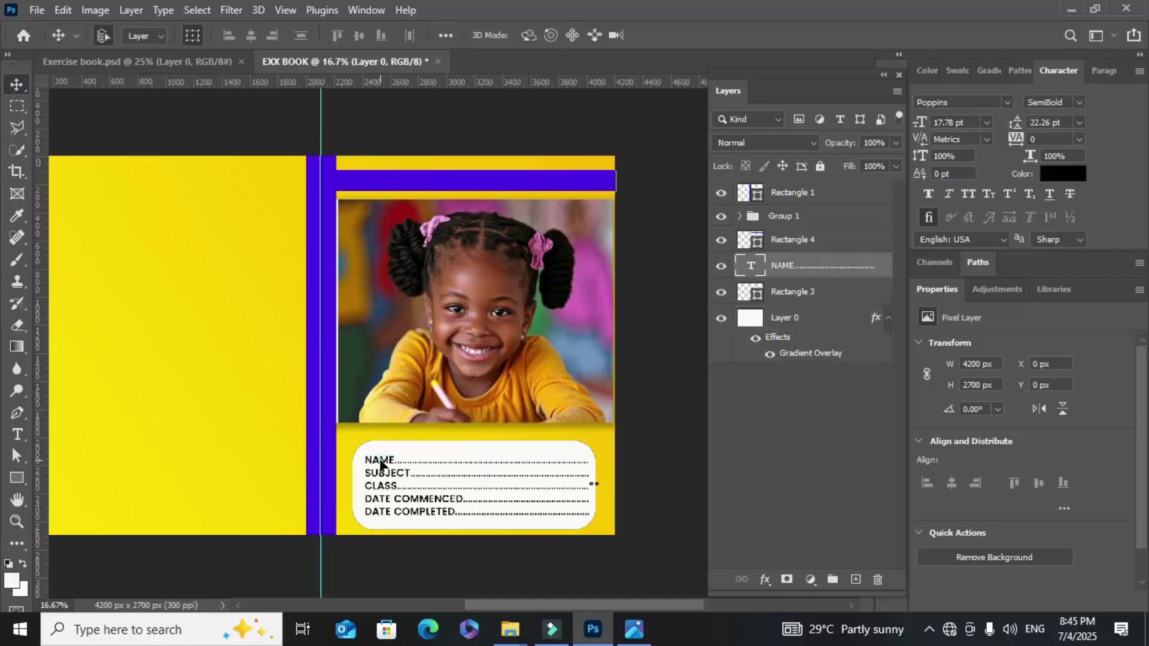
drag(381, 464, 367, 190)
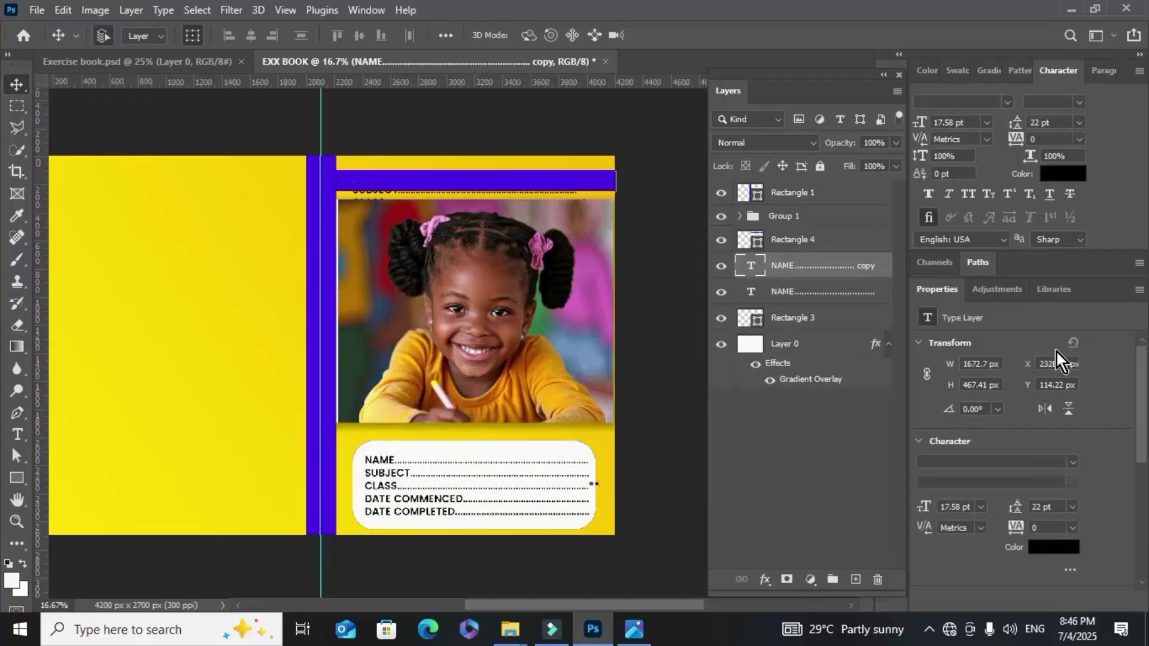
click(1069, 174)
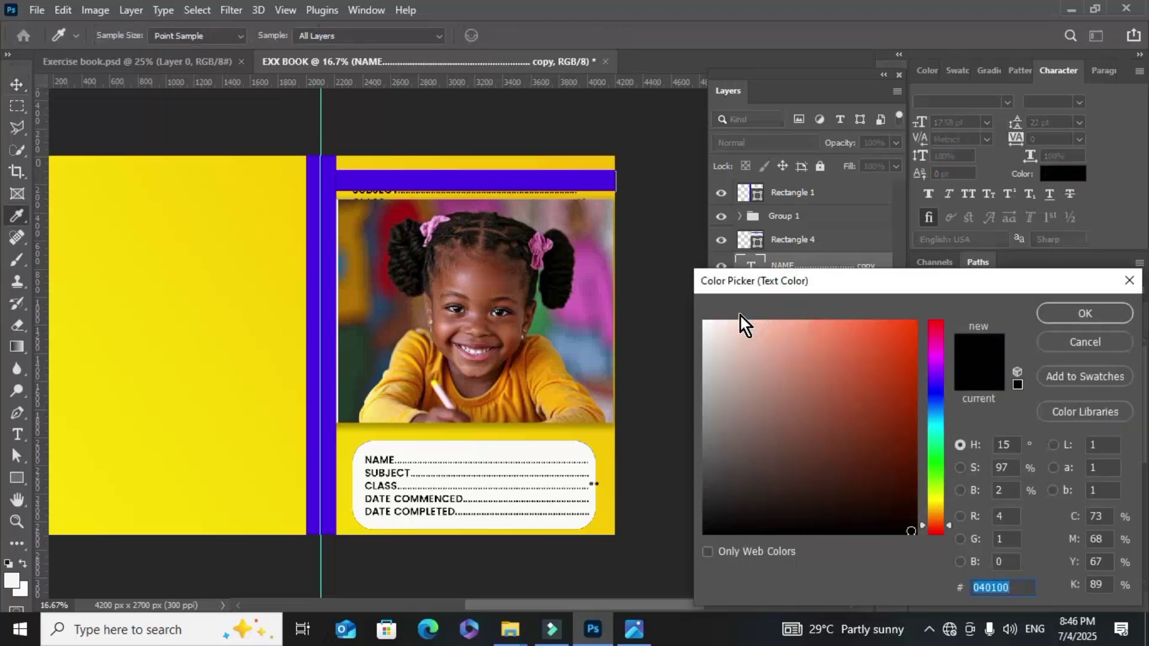
click(705, 322)
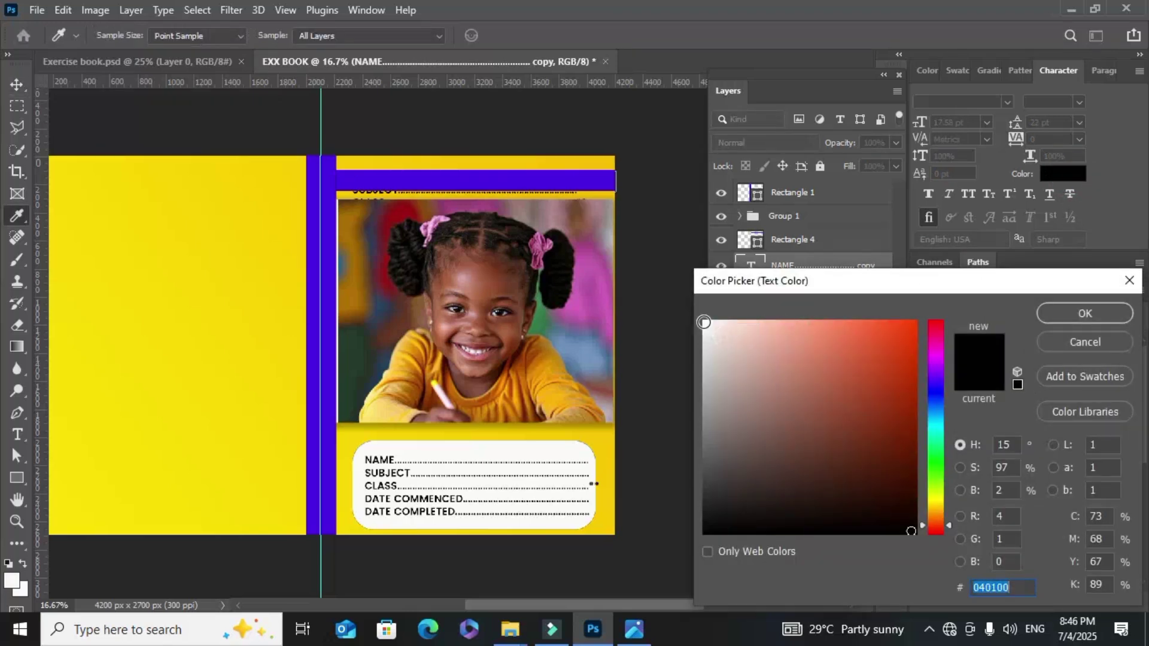
click(1084, 313)
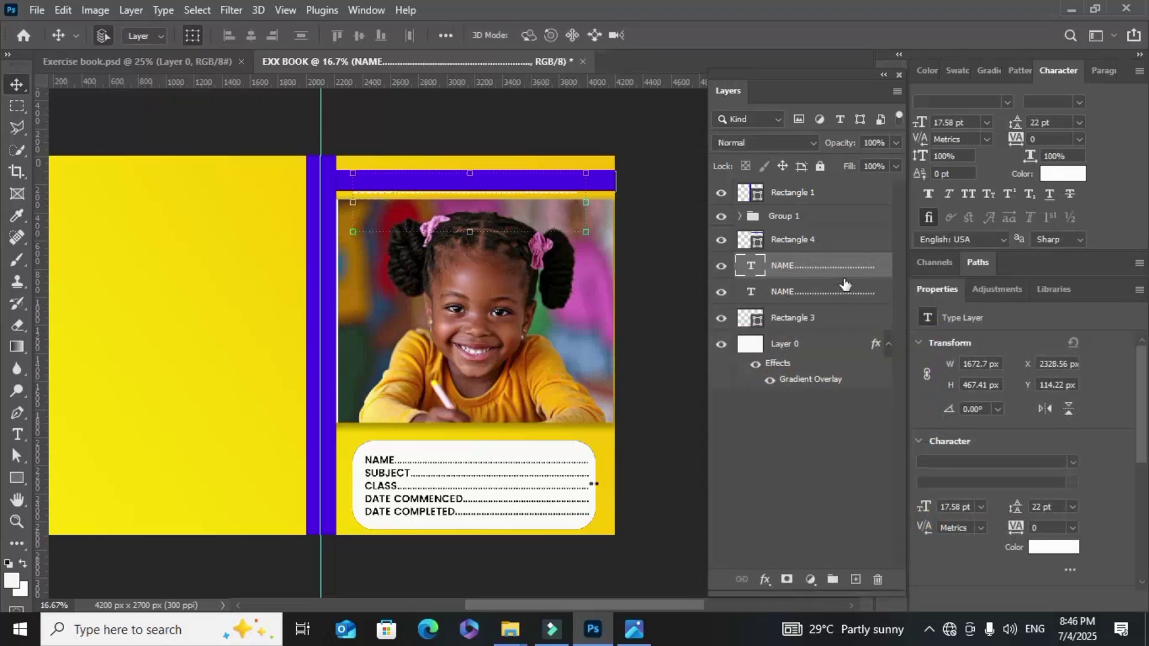
drag(844, 264, 831, 189)
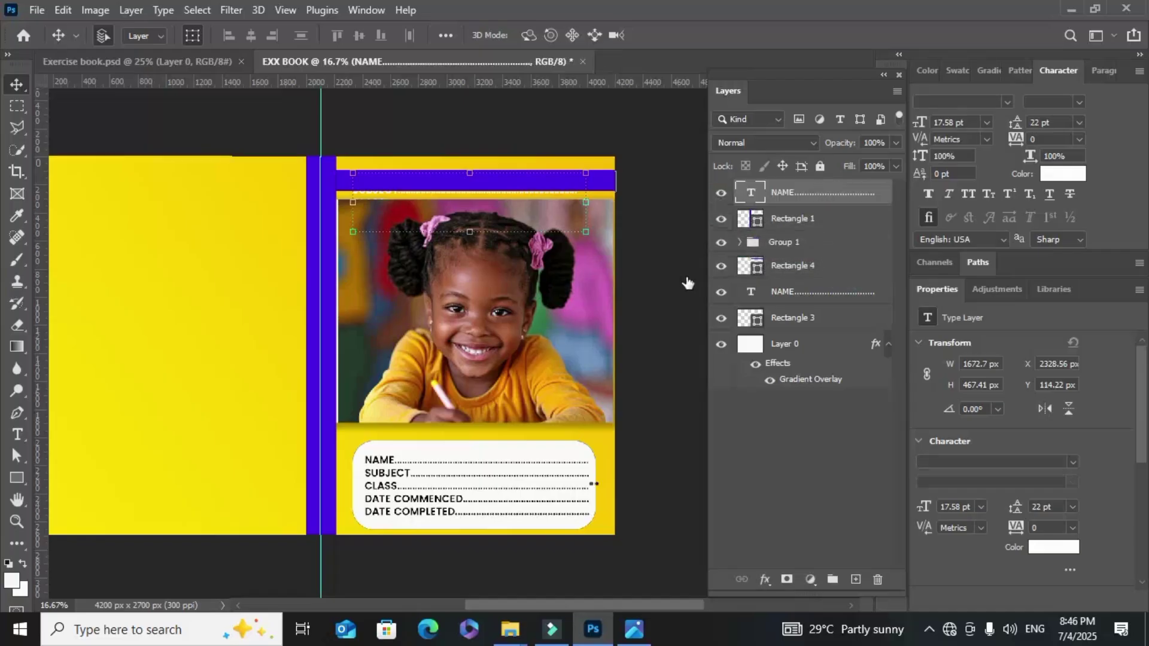
Select and delete all the lines of the copied form text
click(18, 435)
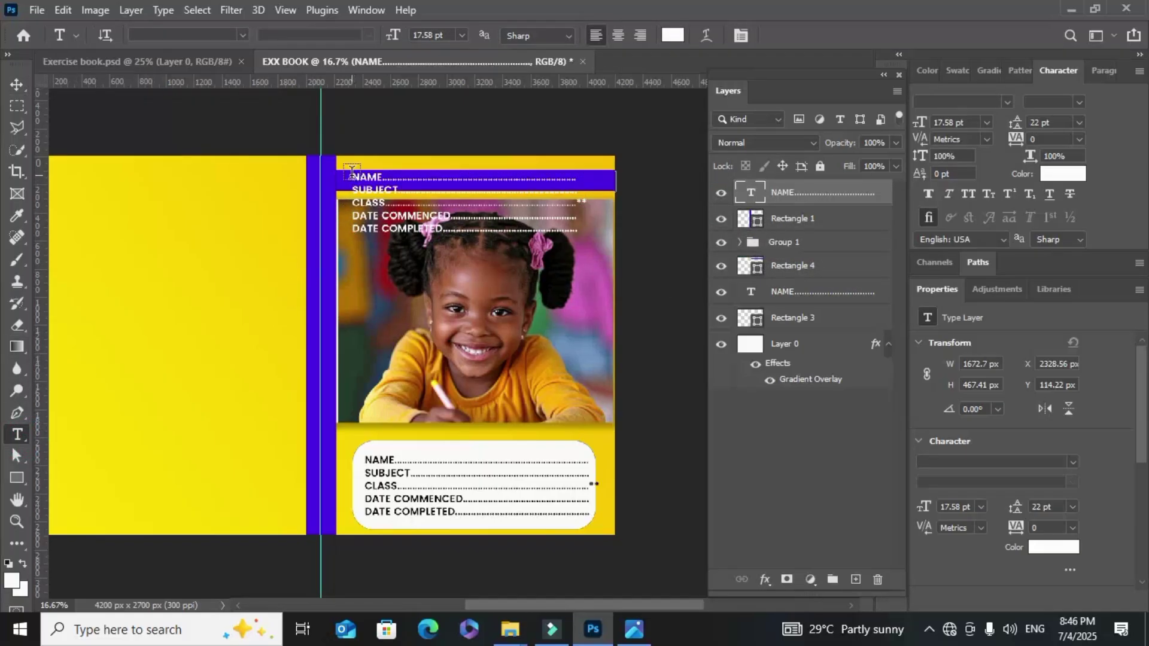
drag(354, 175, 641, 252)
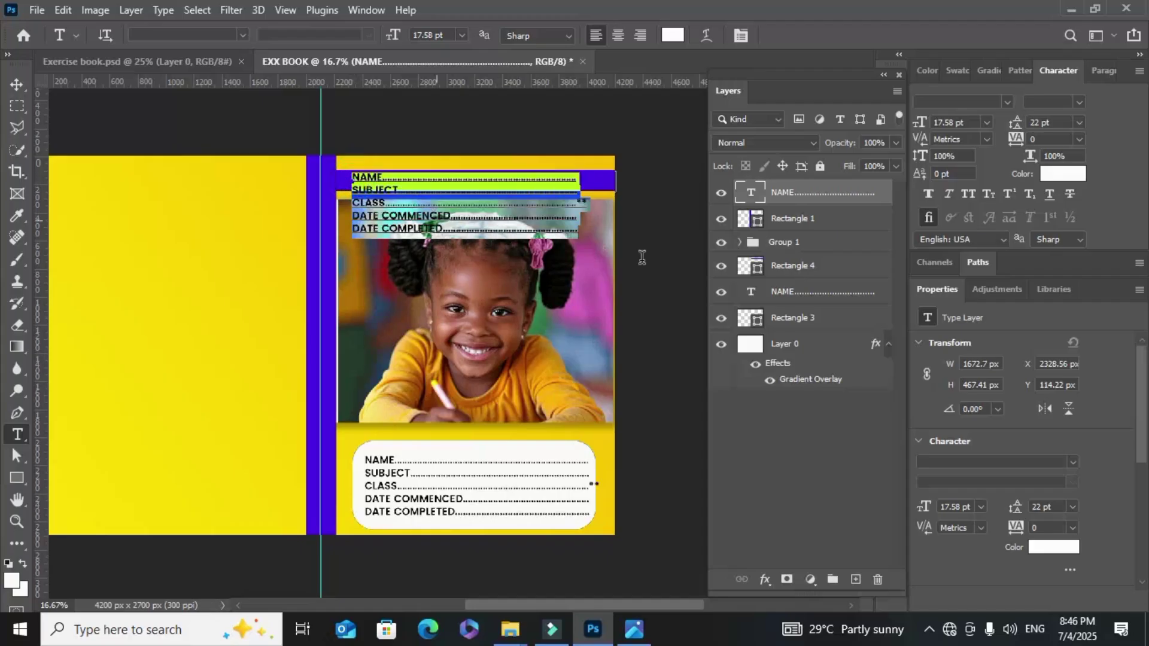
key(BackSpace)
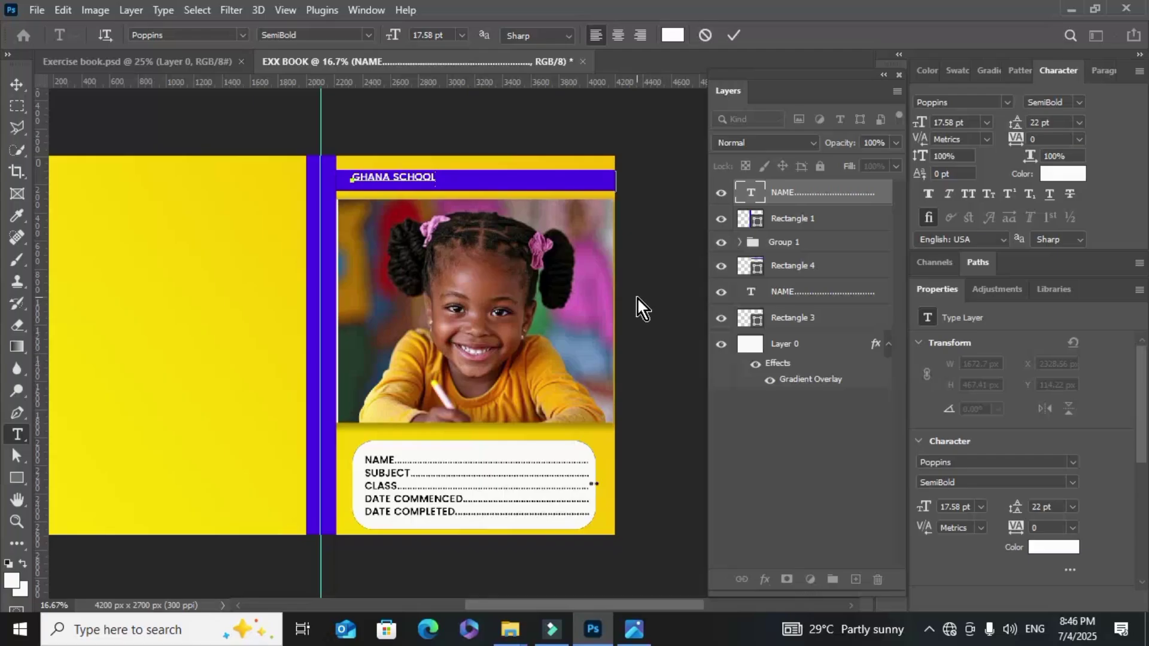
Extend the banner title to GHANA SCHOOLS NOTE 1 and commit it
text(S)
text(N)
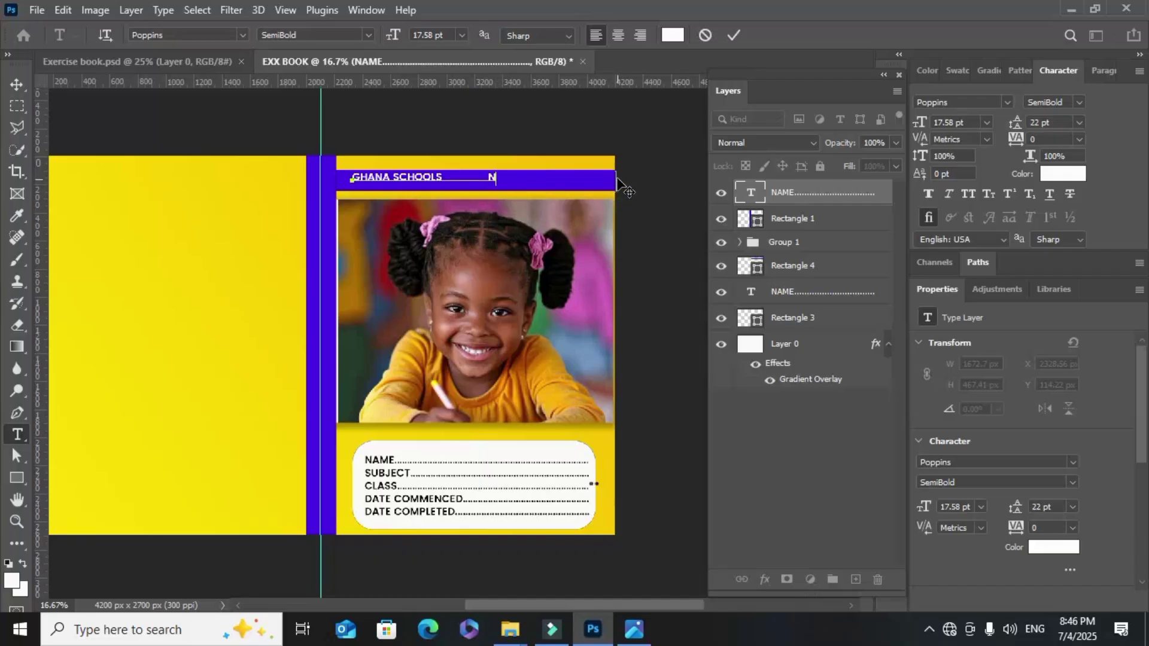
text(OTE 1)
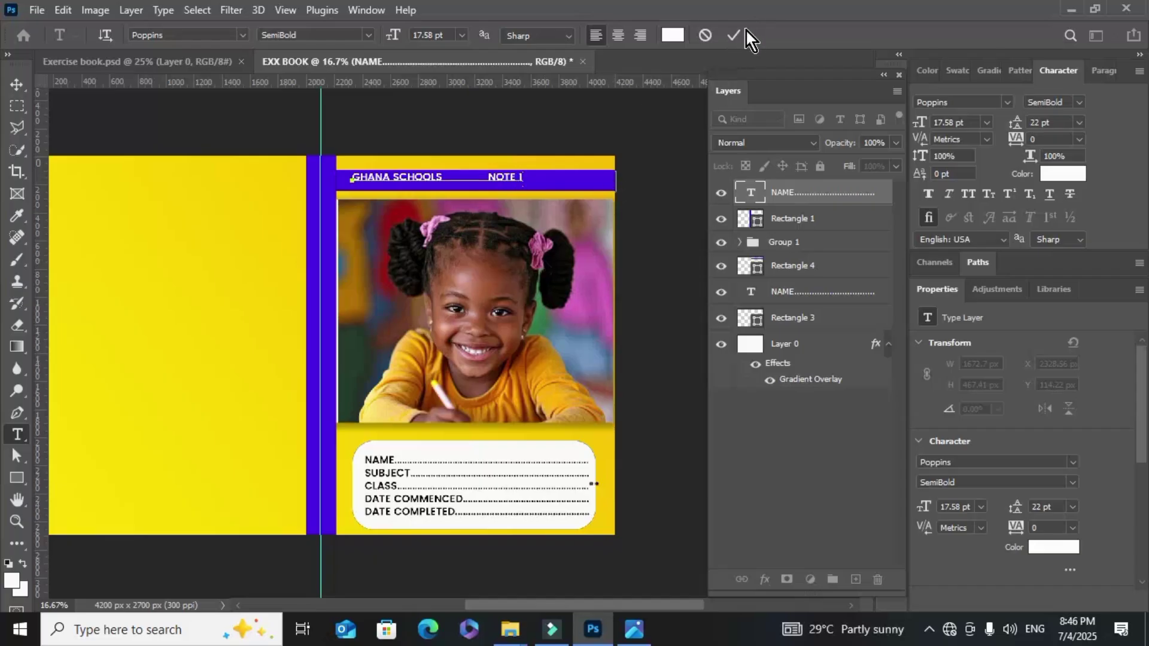
click(735, 32)
Reposition the title along the purple banner
click(17, 84)
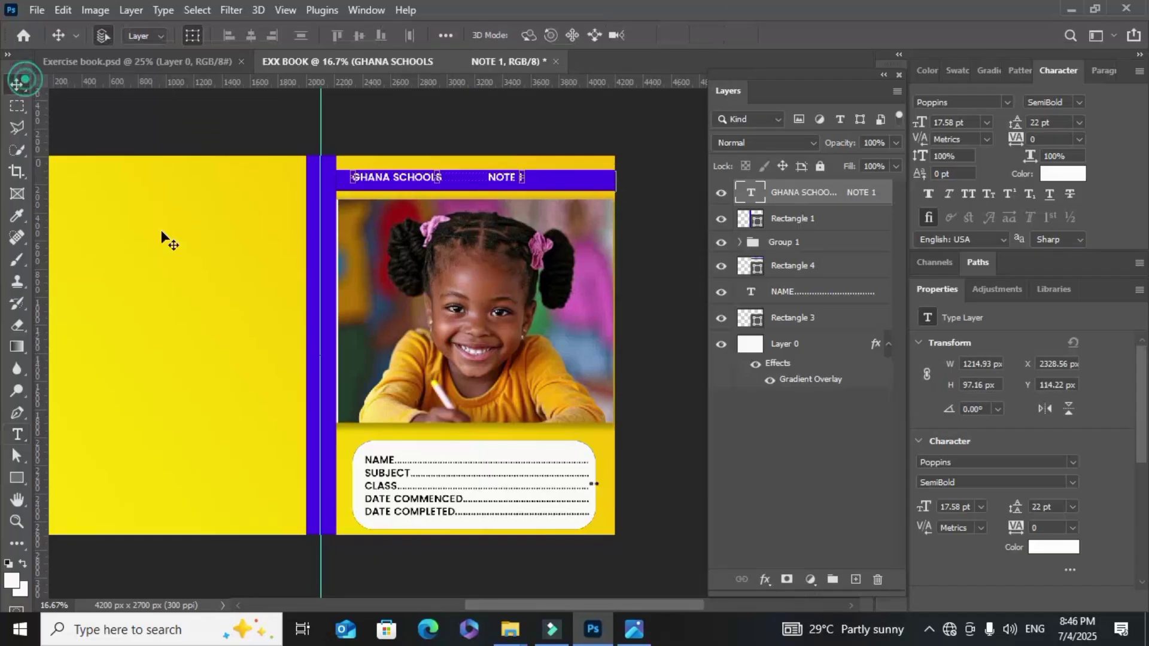
click(385, 179)
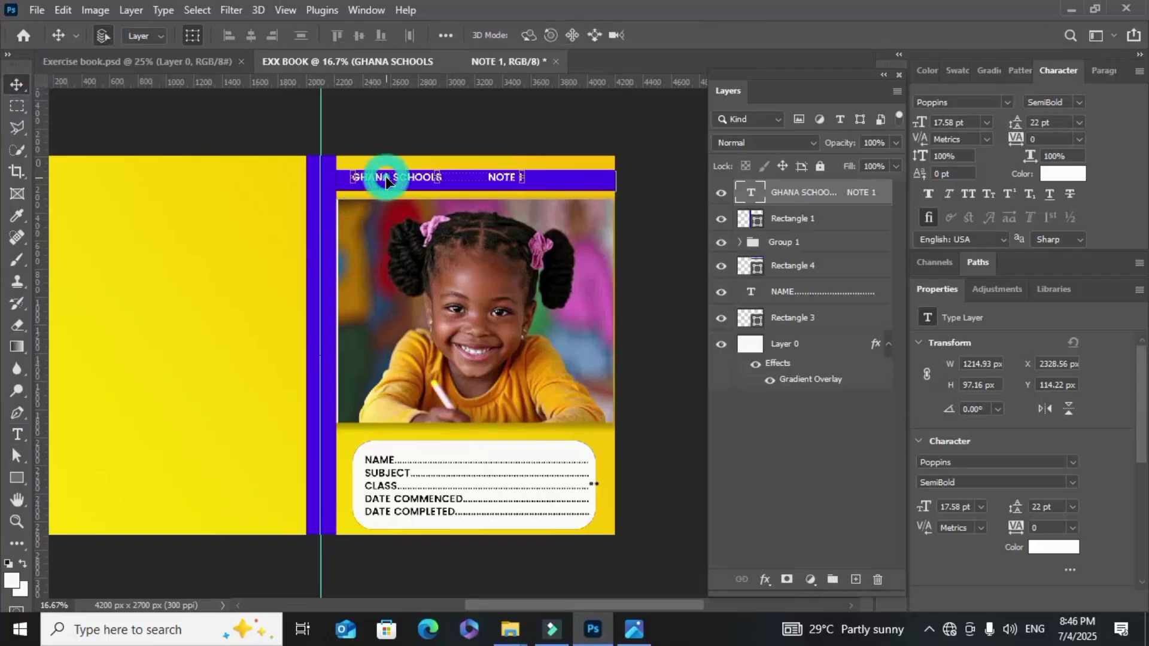
drag(387, 181, 425, 181)
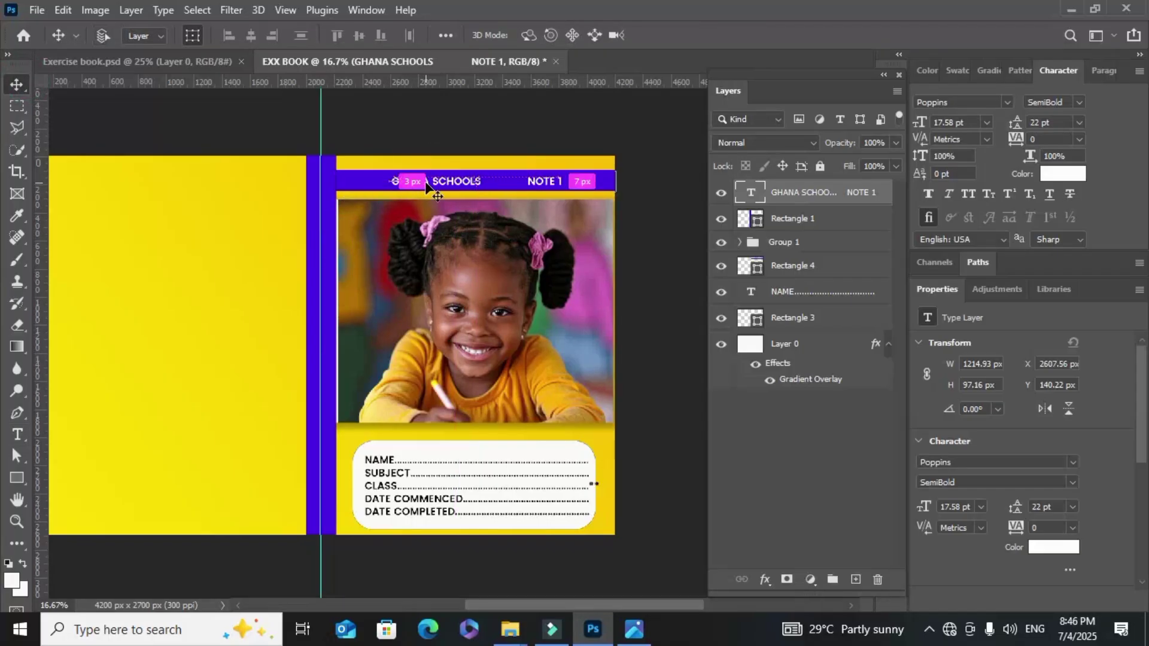
key(ctrl+plus)
scroll(446, 189, up, 3)
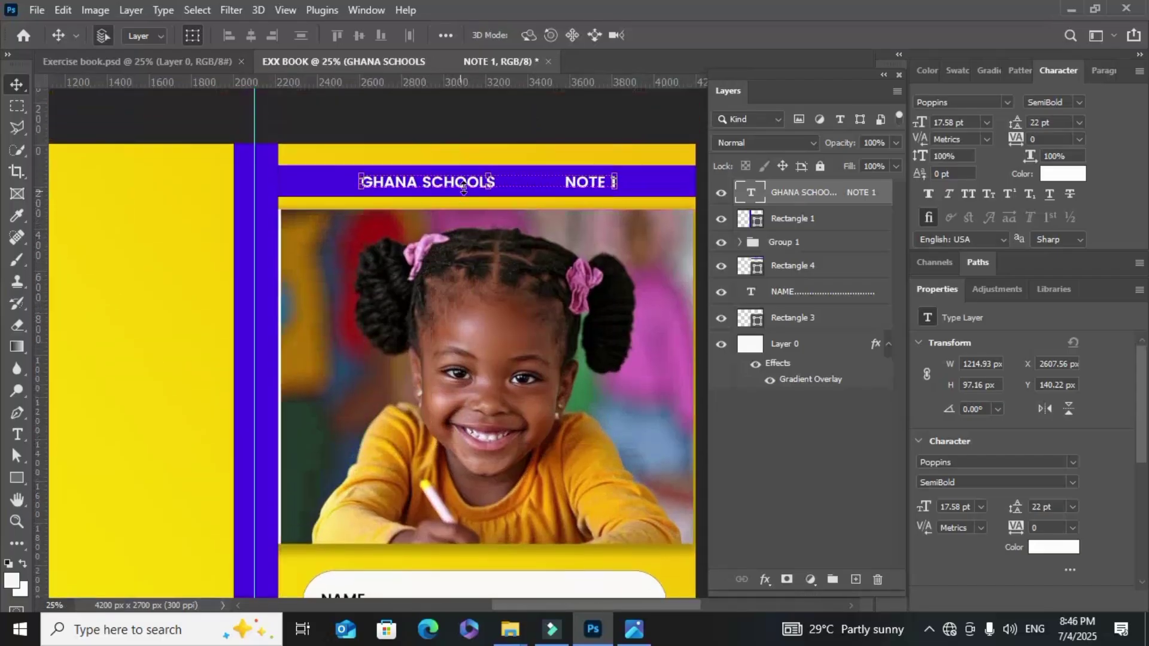
drag(470, 183, 445, 184)
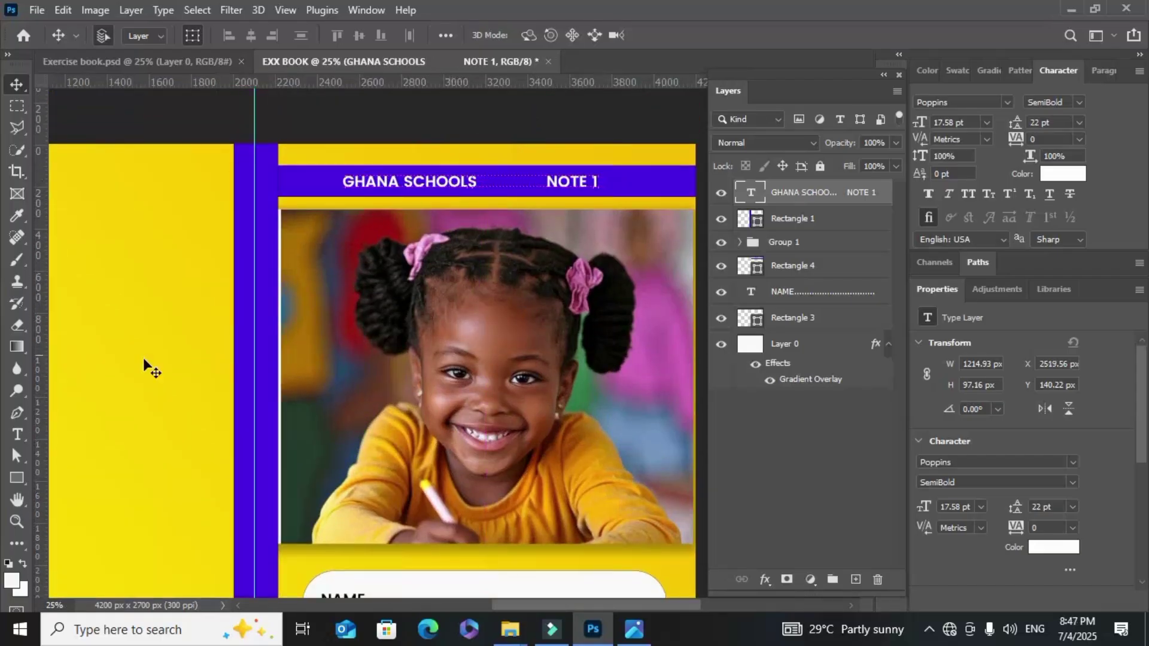
Append EXERCISE BOOK after NOTE 1, tidy the spacing, and commit the title
click(23, 433)
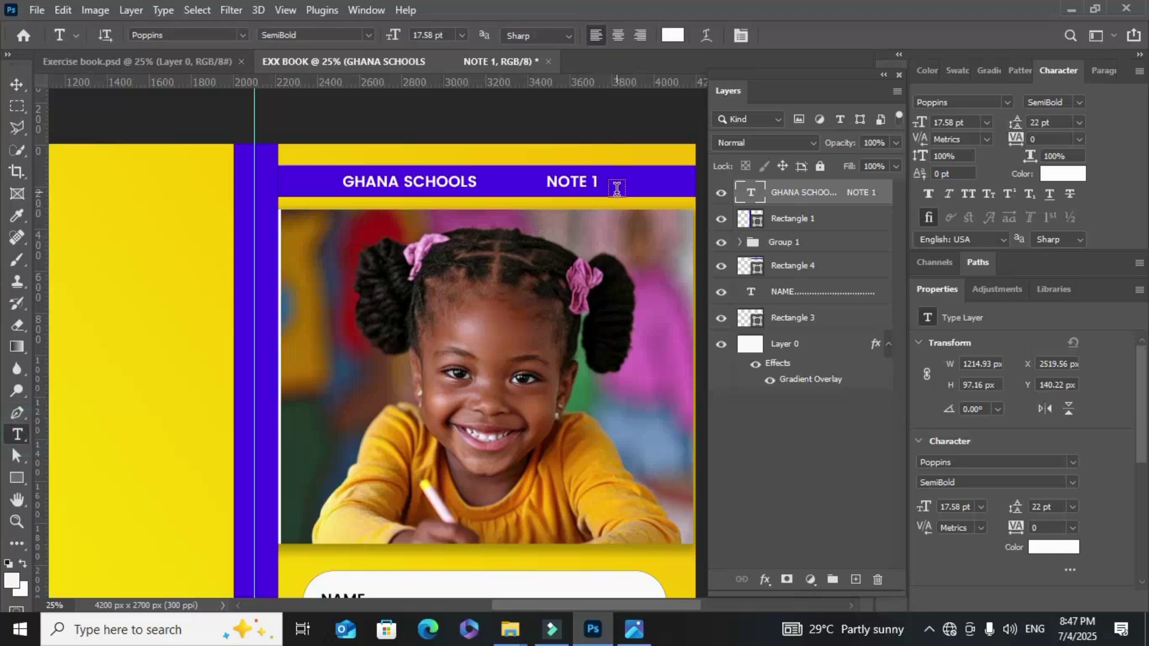
click(590, 181)
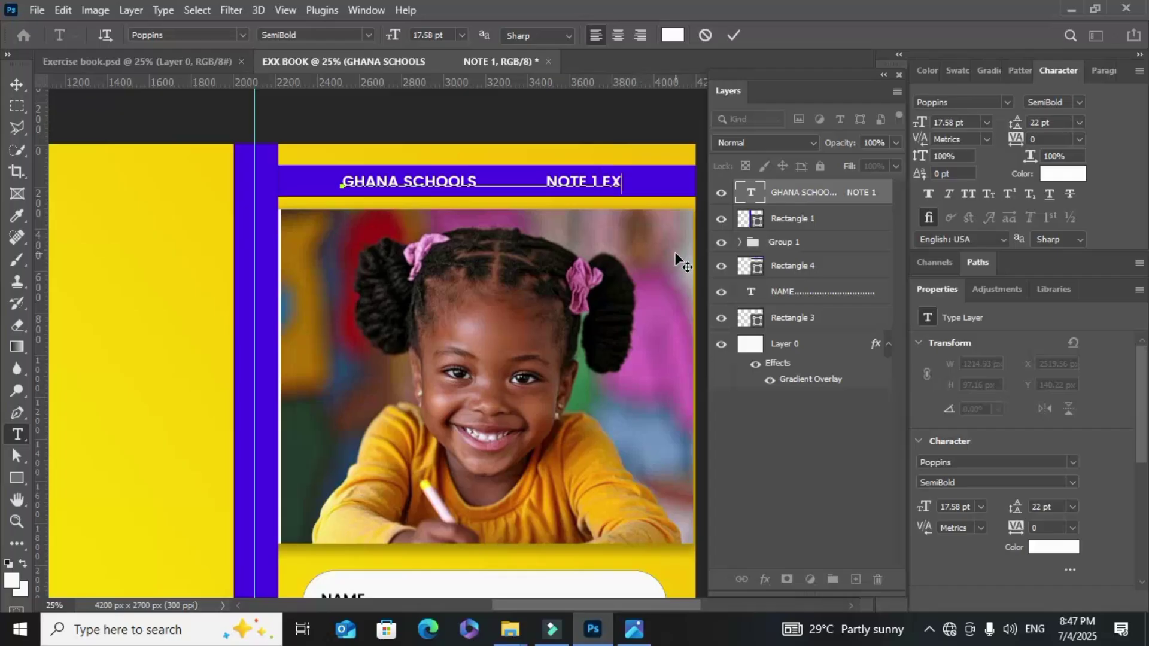
text(EXERCISE B)
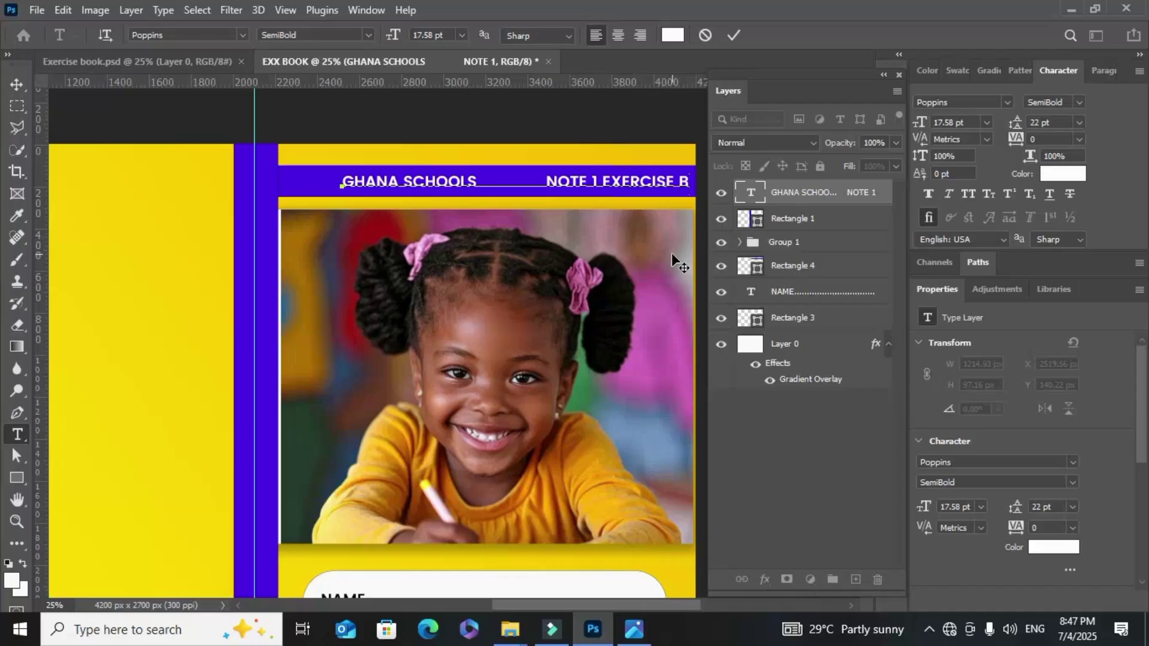
text(O)
click(545, 183)
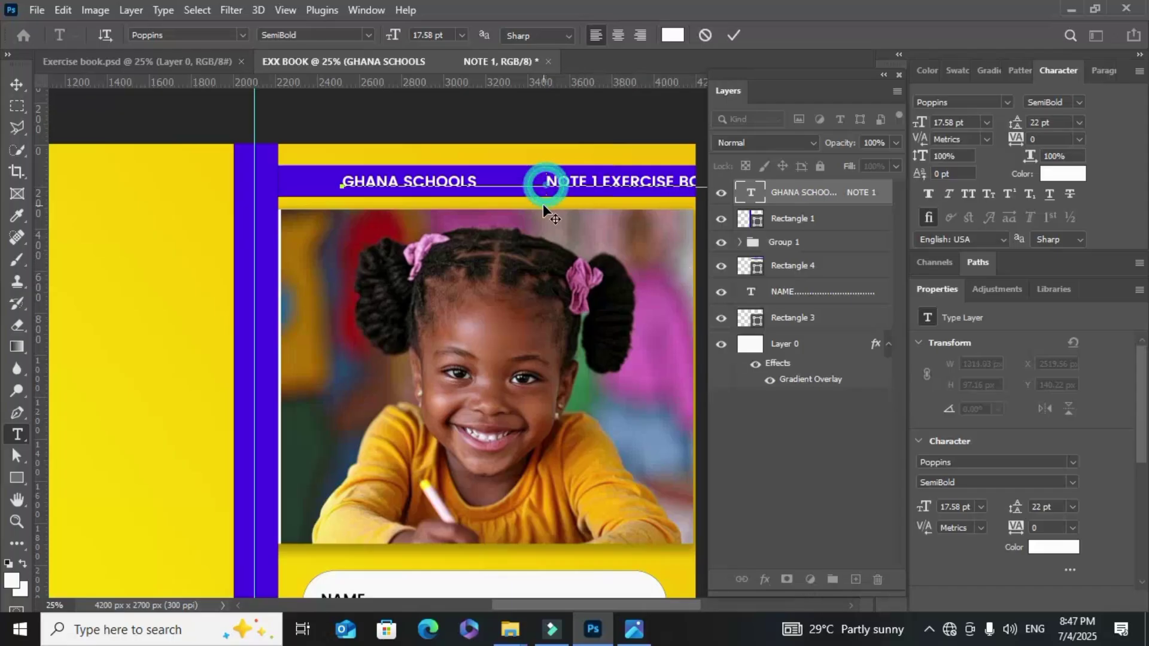
key(BackSpace)
key(BackSpace)
key(BackSpace)
key(BackSpace)
key(BackSpace)
key(BackSpace)
key(BackSpace)
key(BackSpace)
key(BackSpace)
key(BackSpace)
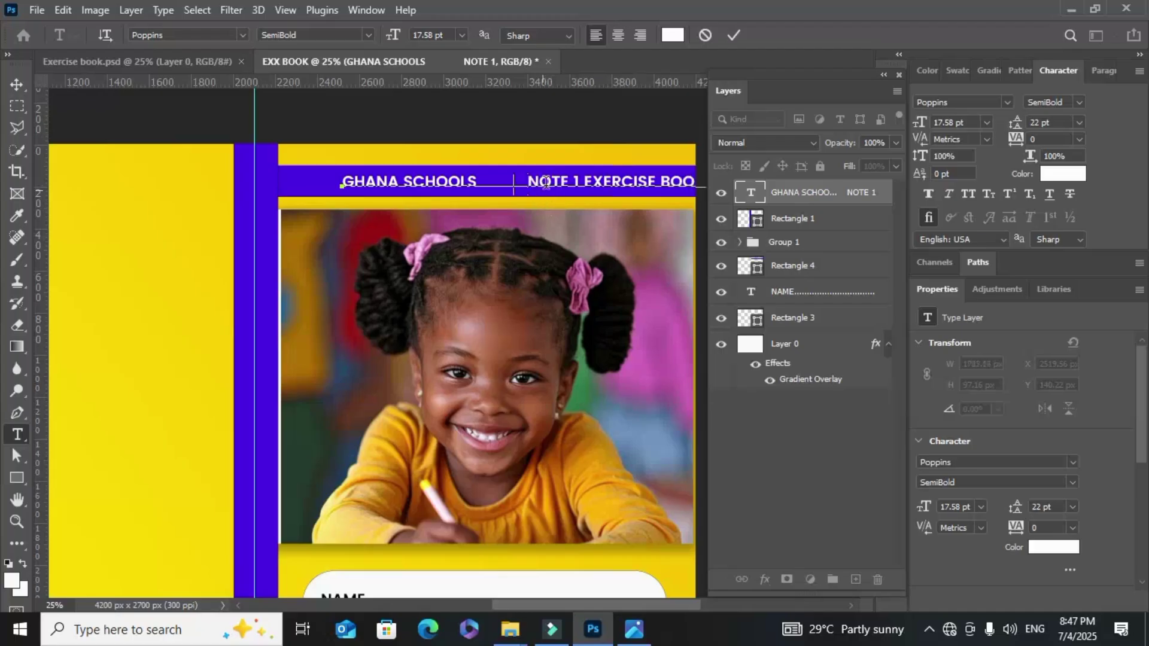
key(BackSpace)
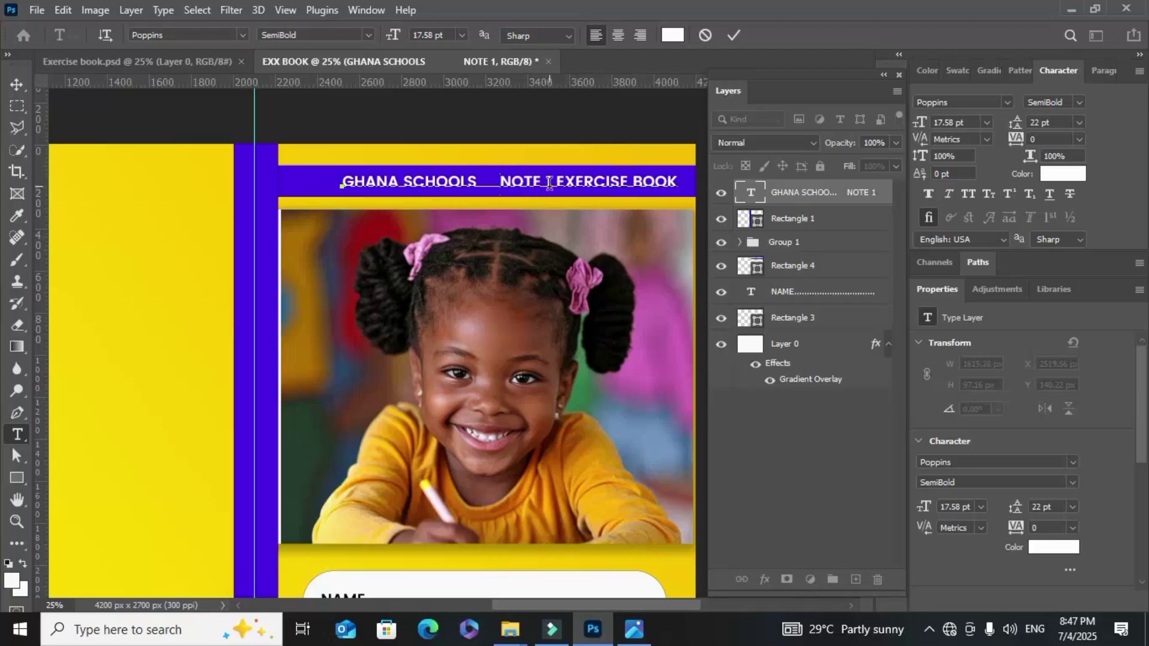
click(548, 182)
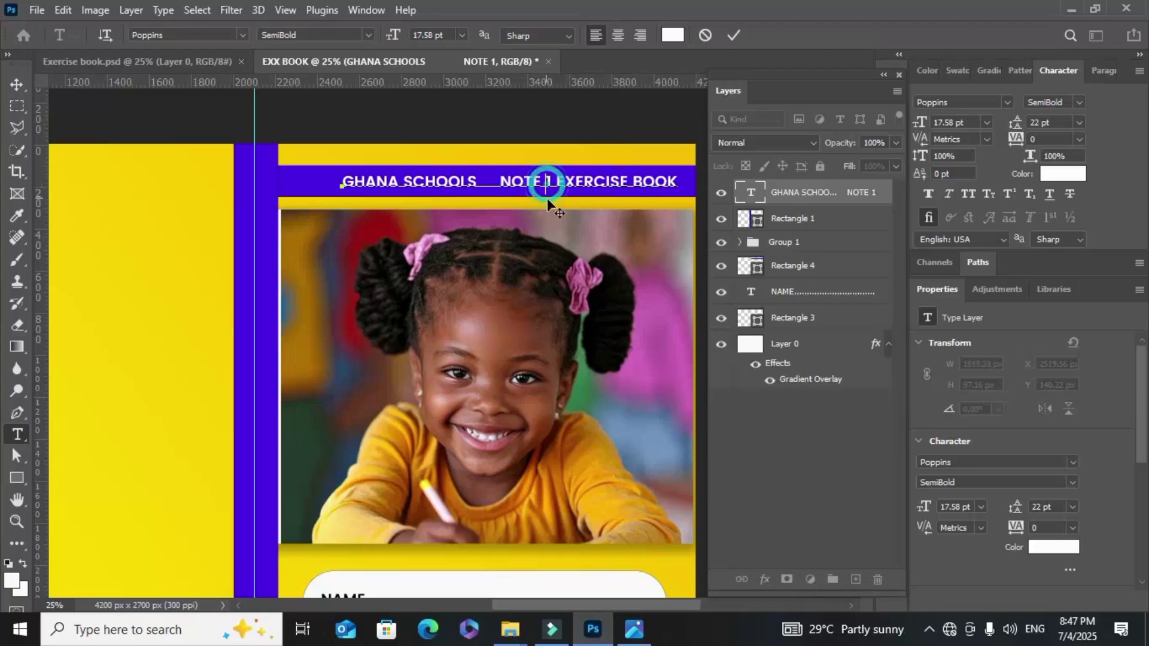
click(346, 186)
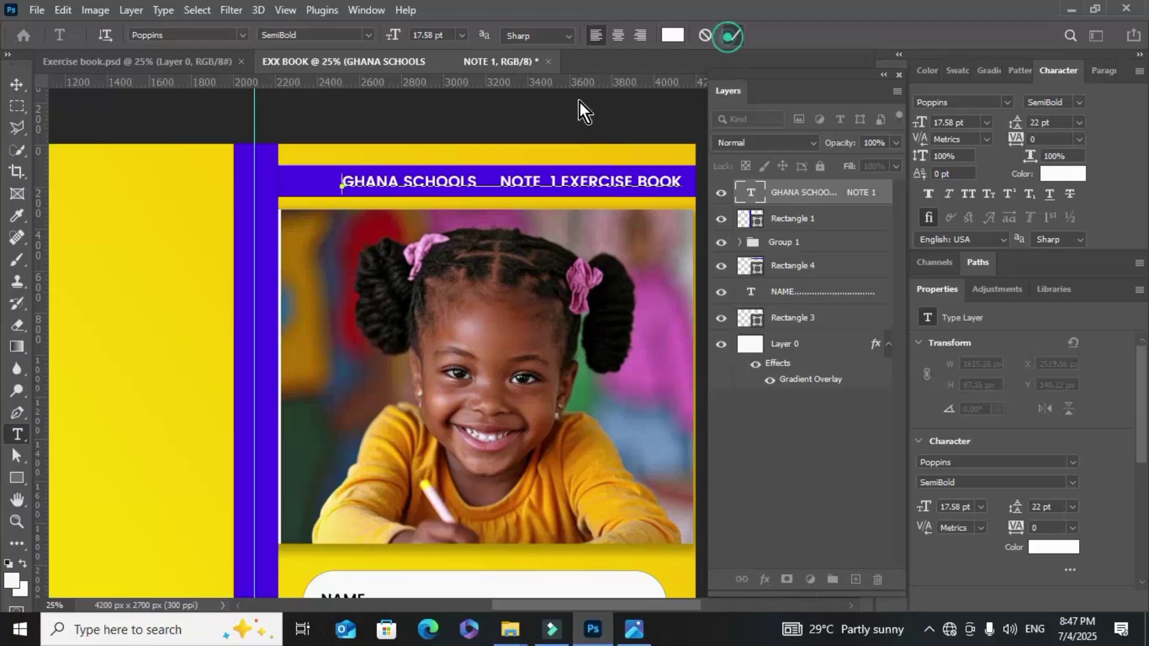
click(17, 84)
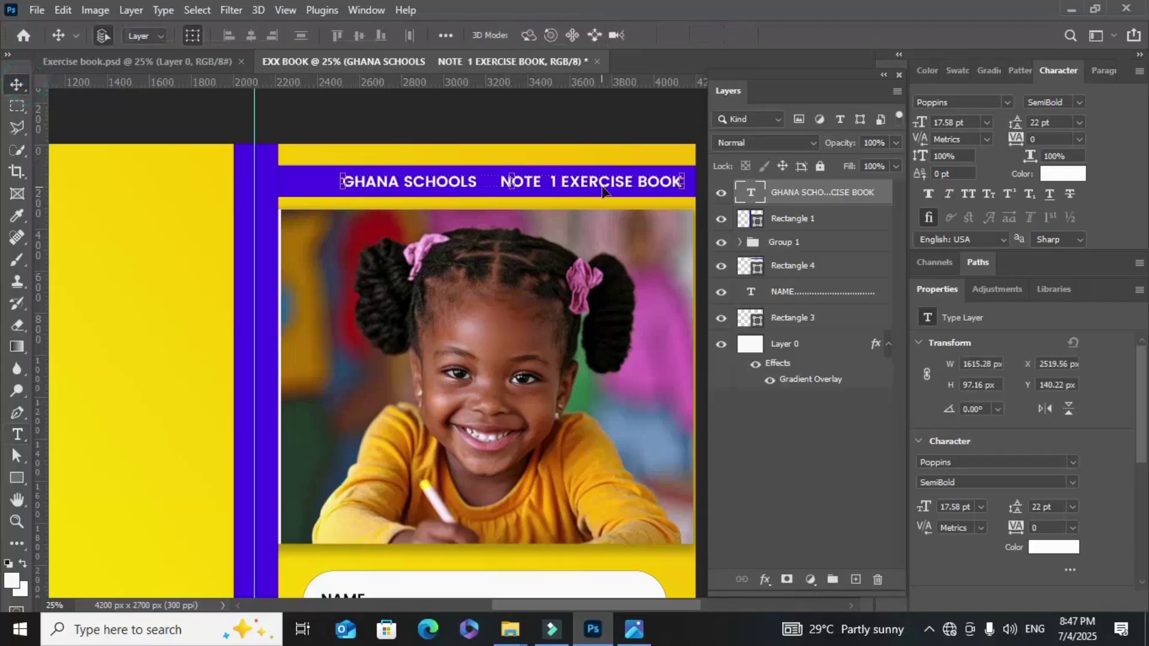
Slide the banner title 151 px left to X 2368.56 px, centring it on the purple bar
drag(603, 190, 568, 190)
key(ctrl+minus)
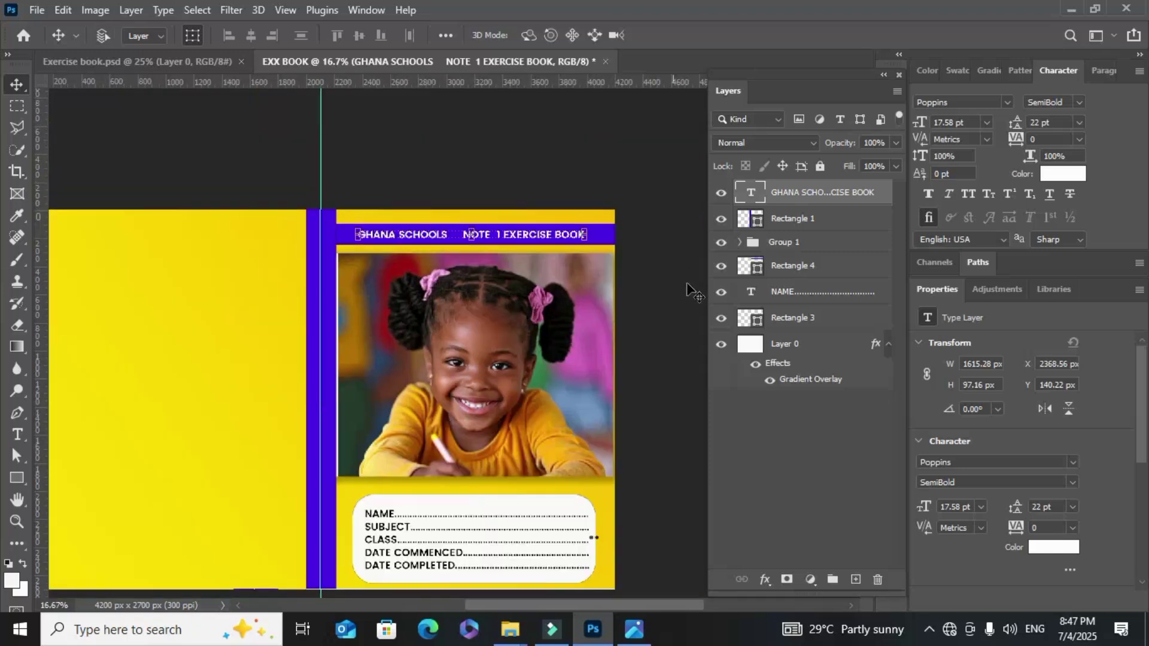
scroll(647, 296, down, 4)
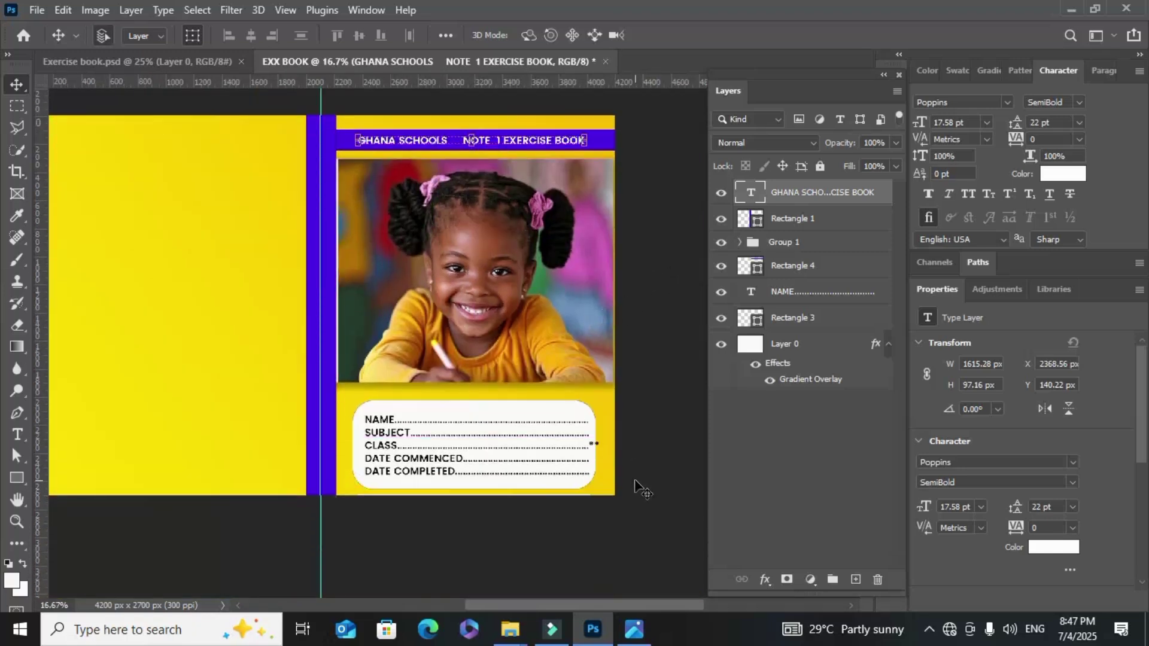
drag(669, 604, 620, 601)
click(309, 281)
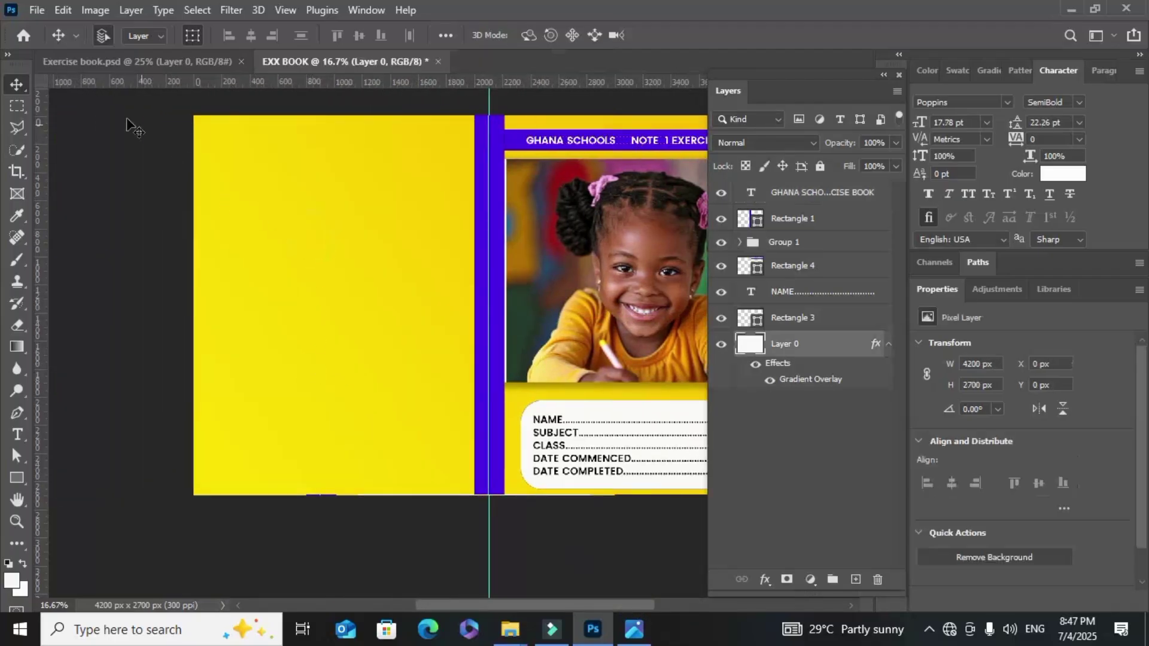
Place the Multiplication Table image into the cover as an embedded image
click(37, 9)
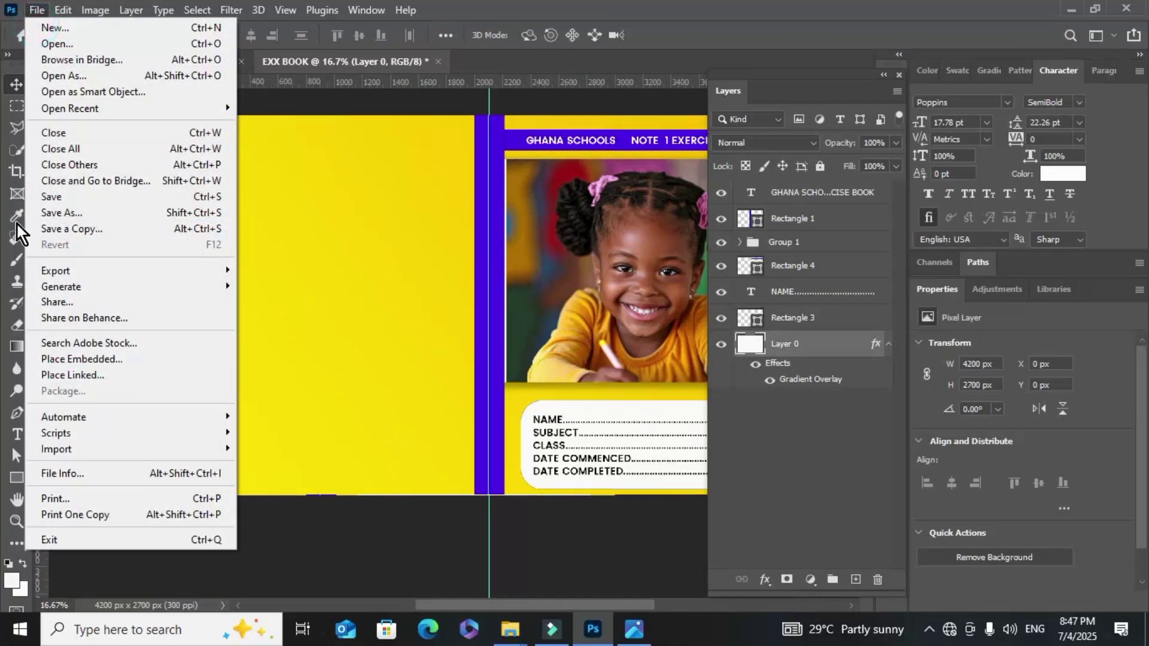
click(108, 358)
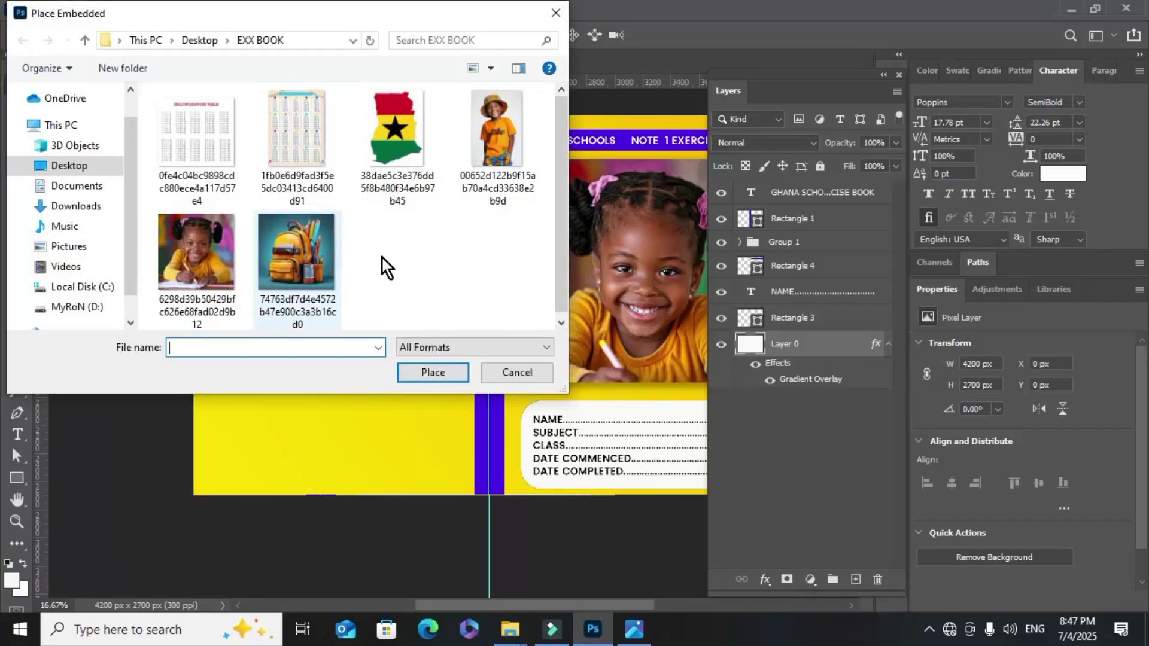
click(207, 149)
click(431, 373)
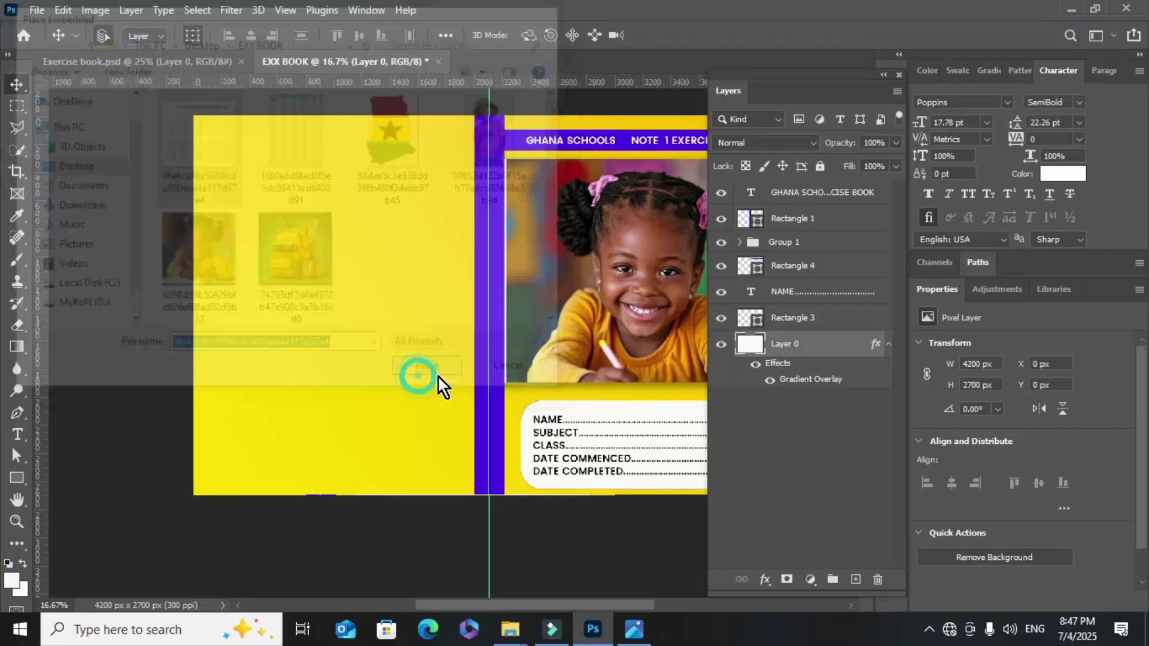
Move the table onto the back cover and scale it to about two-thirds, 1733 × 1543 px
drag(346, 294, 318, 295)
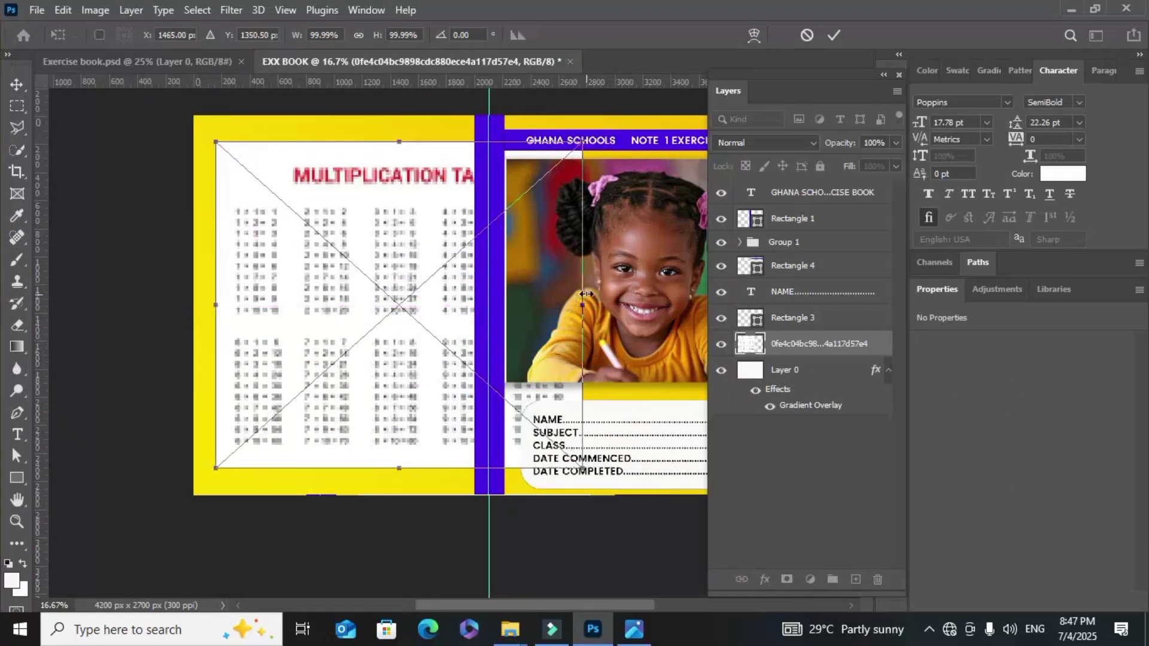
drag(586, 294, 416, 288)
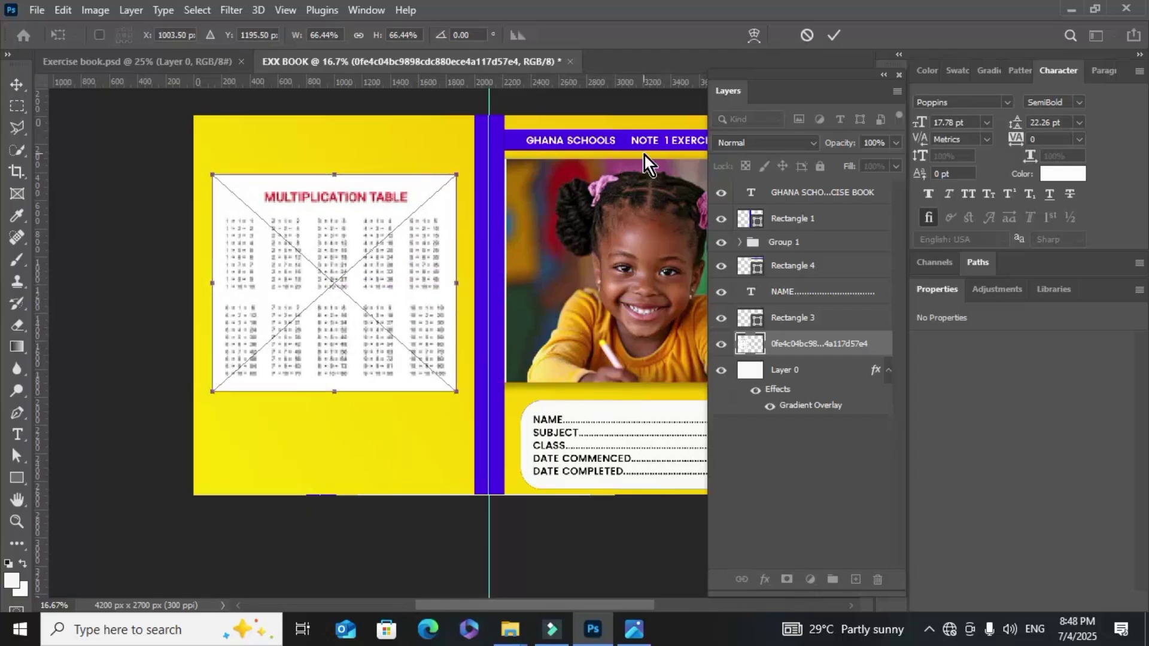
click(833, 35)
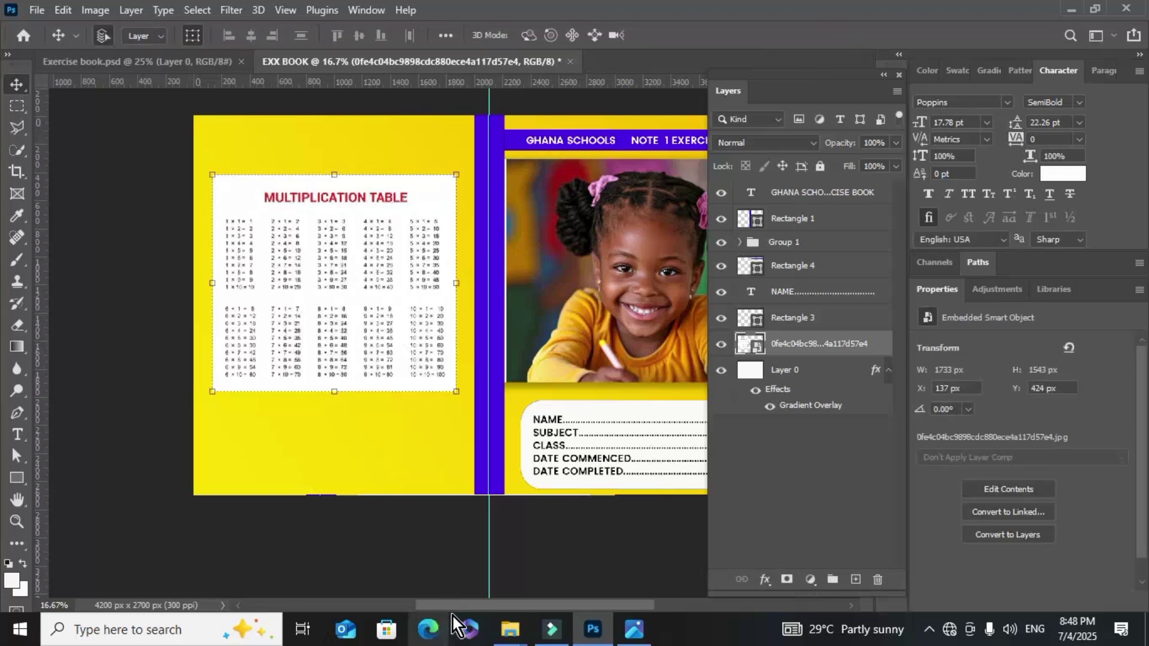
drag(459, 606, 479, 603)
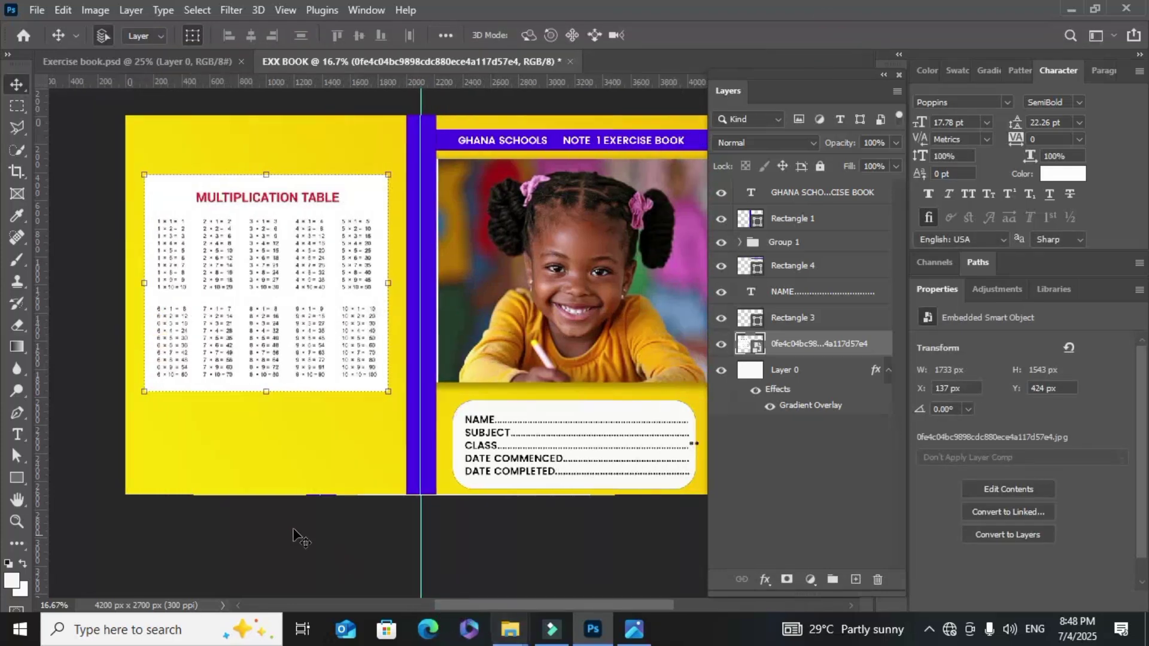
scroll(294, 534, down, 2)
click(287, 391)
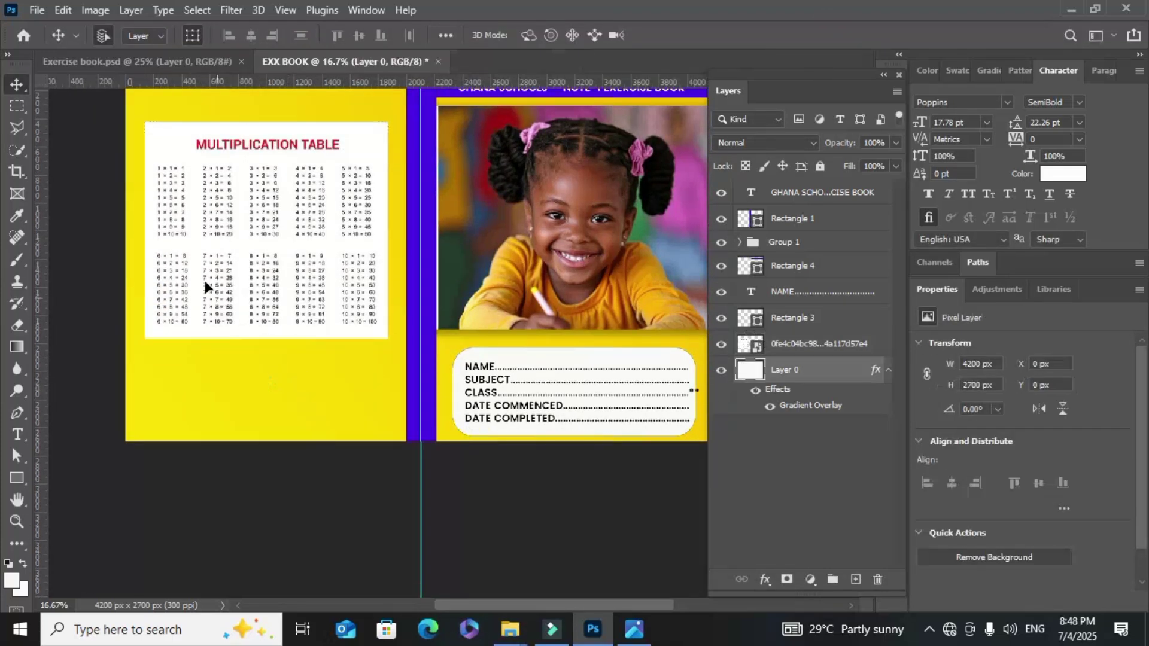
Place the Ghana map flag image into the cover as an embedded image
click(26, 9)
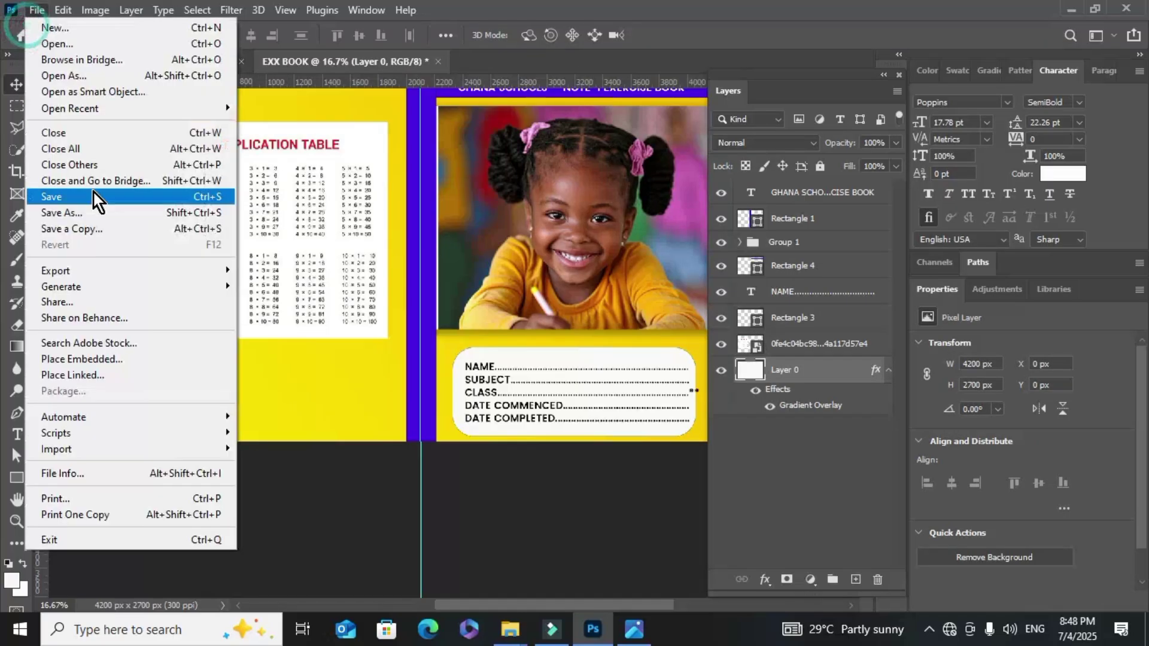
click(111, 357)
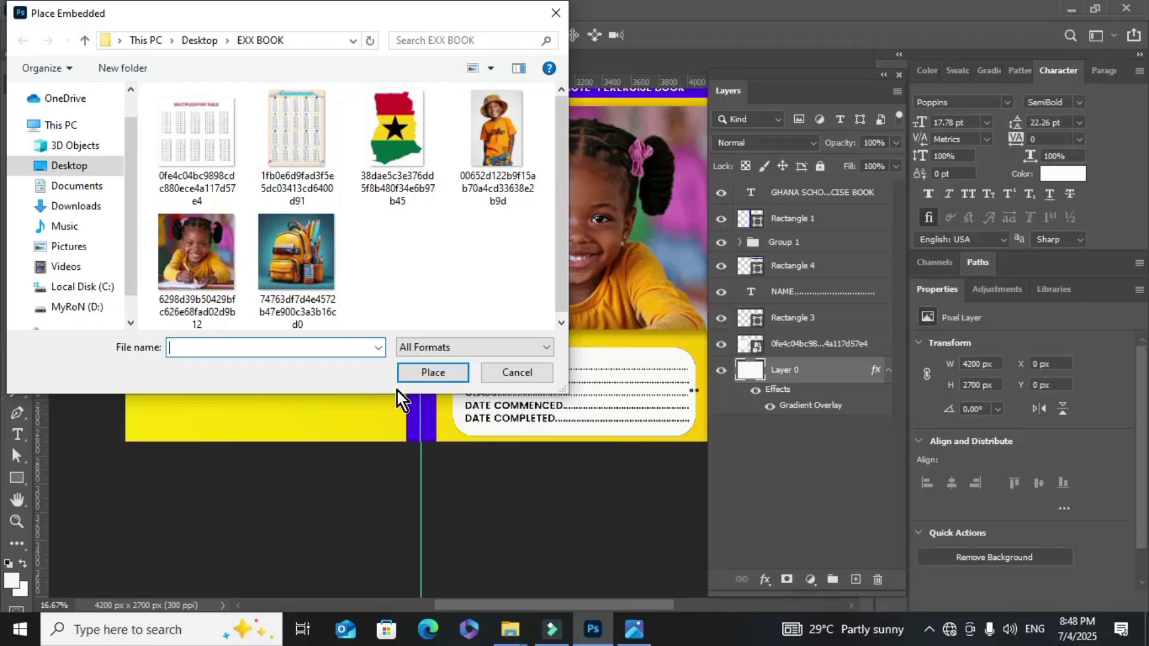
click(423, 180)
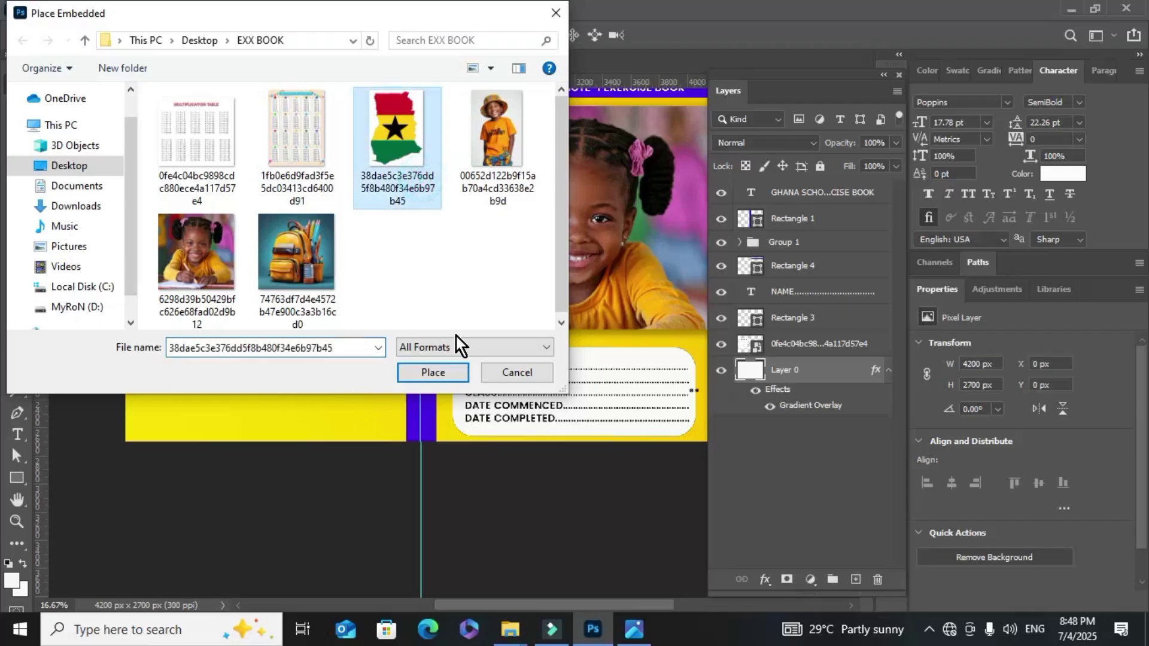
click(441, 371)
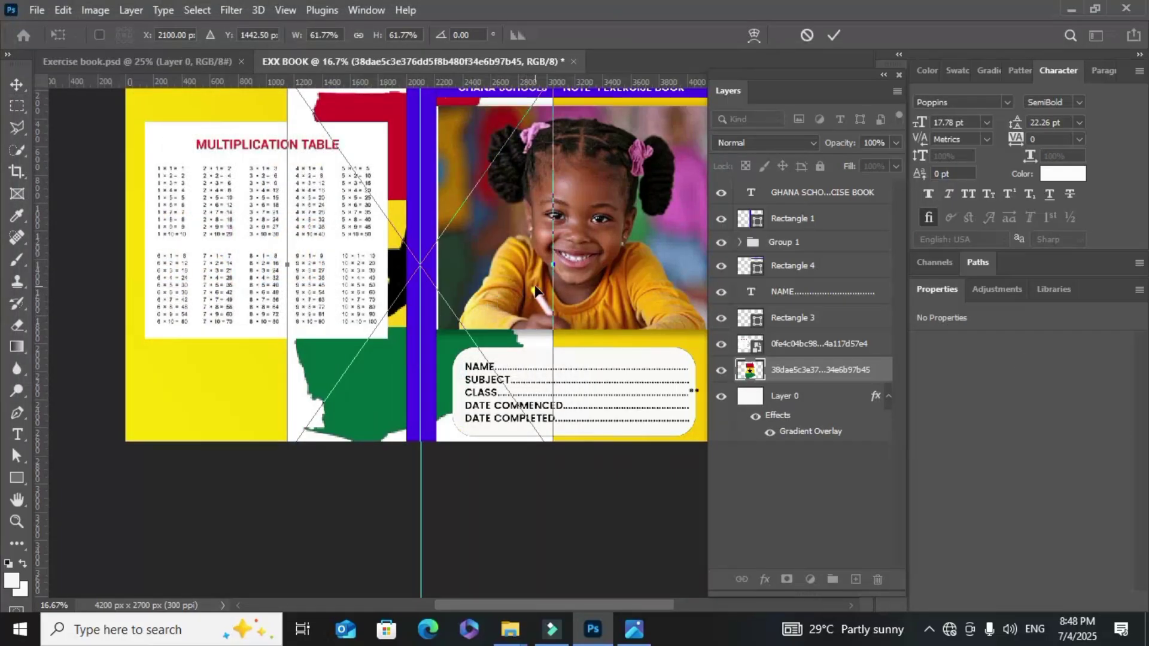
Shrink the flag into the back cover's lower right and rasterize it to 384 × 588 px
drag(557, 270, 349, 412)
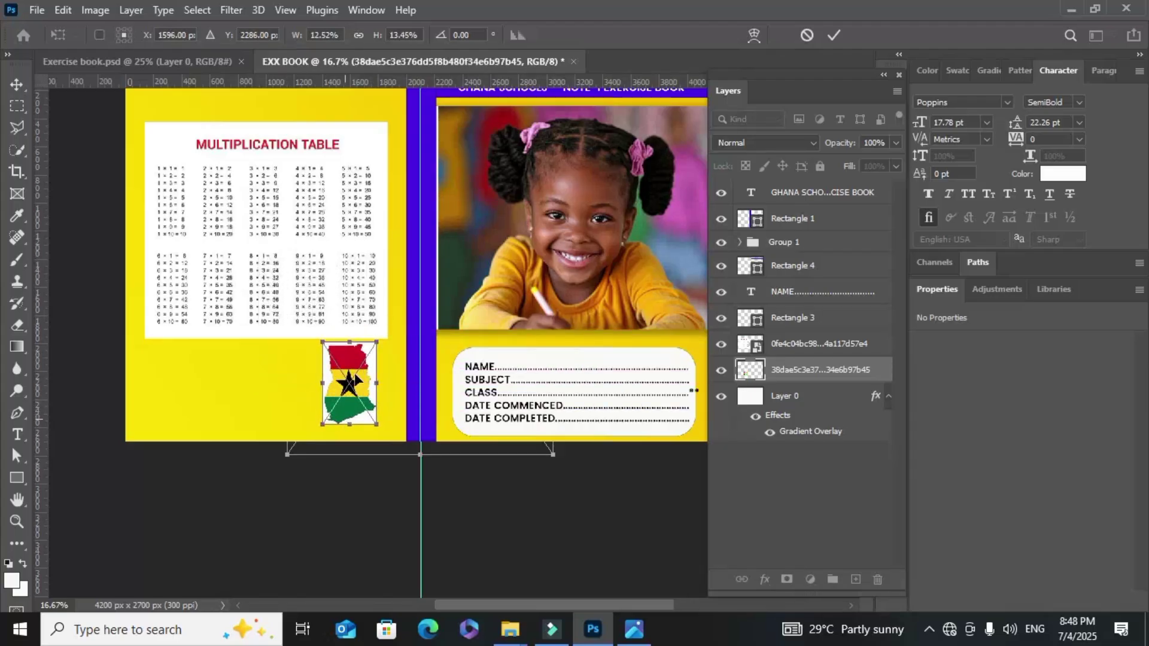
click(834, 35)
right_click(839, 382)
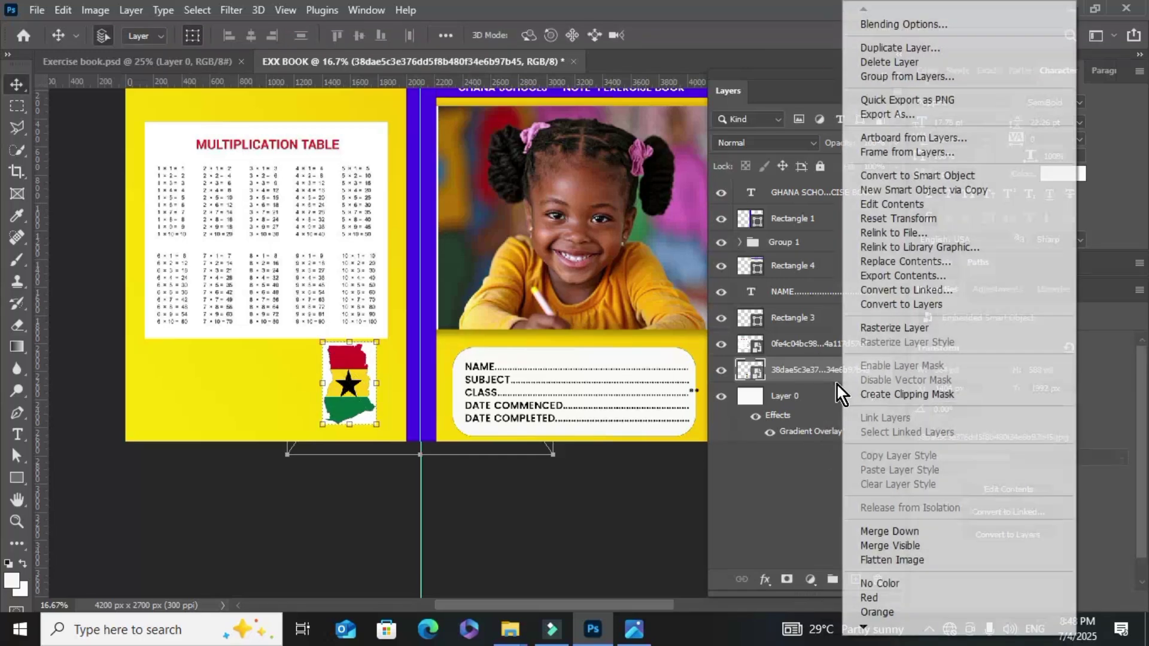
click(897, 327)
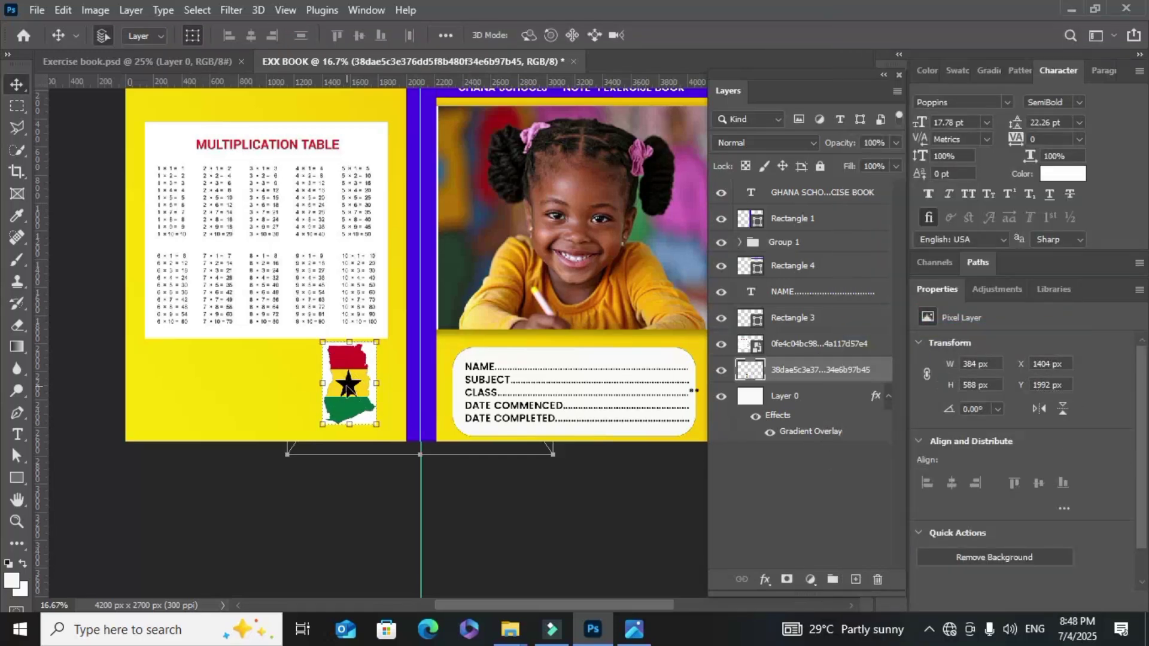
Delete the flag's white background with the Magic Wand, including leftovers near the yellow stripe
click(23, 152)
click(77, 181)
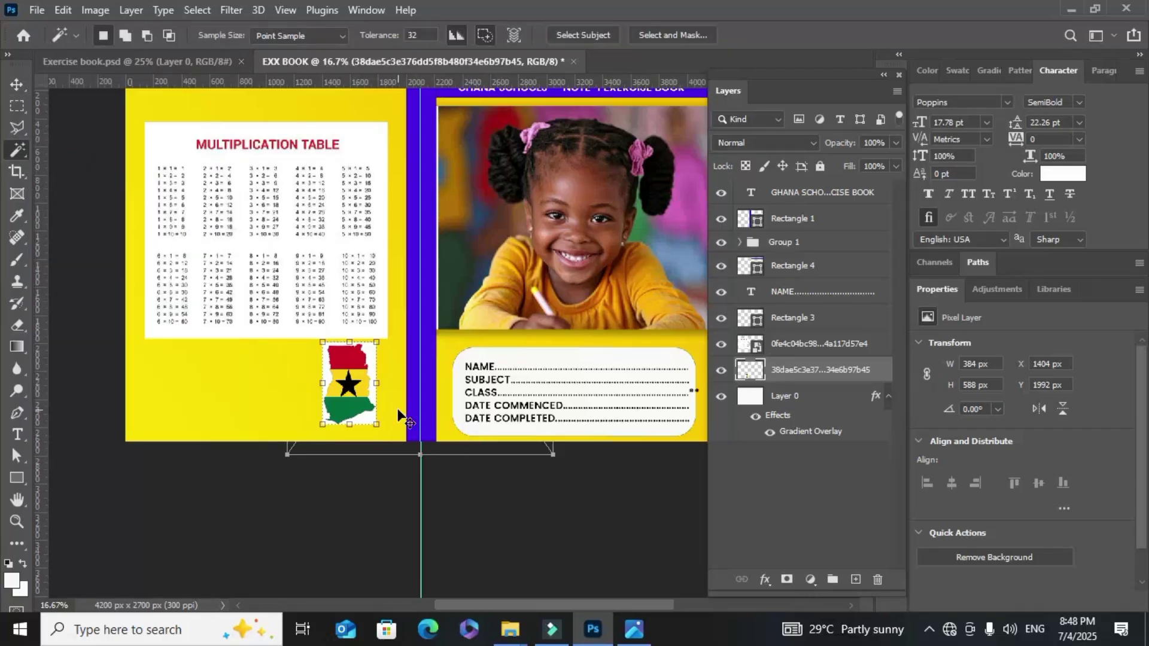
scroll(398, 410, up, 2)
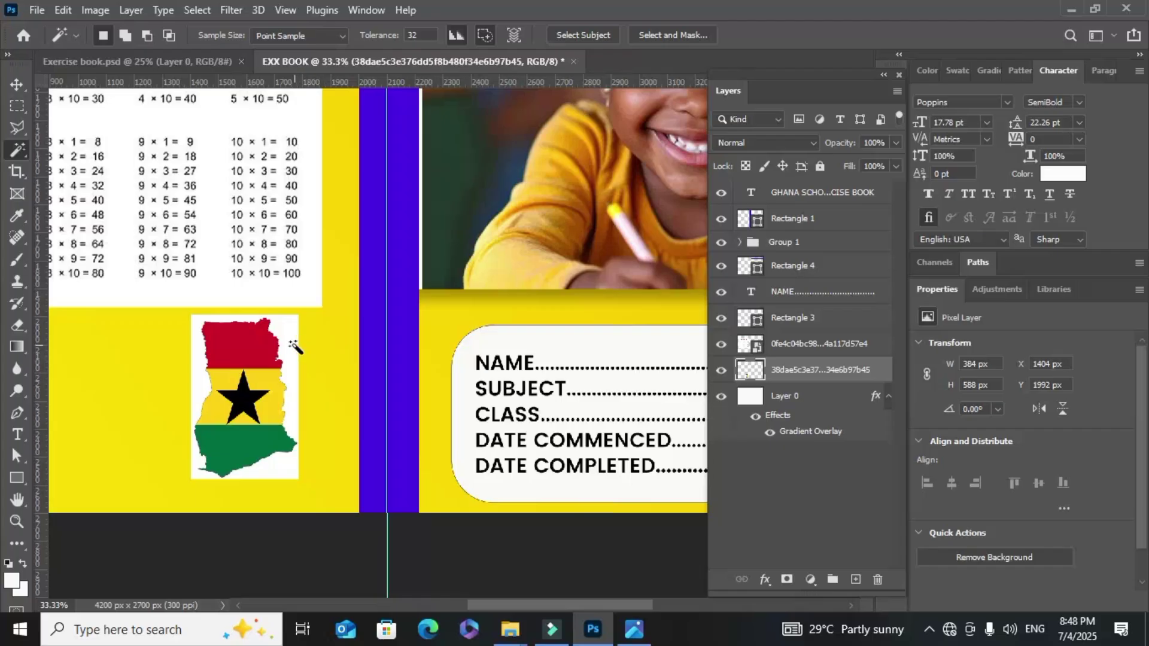
click(295, 343)
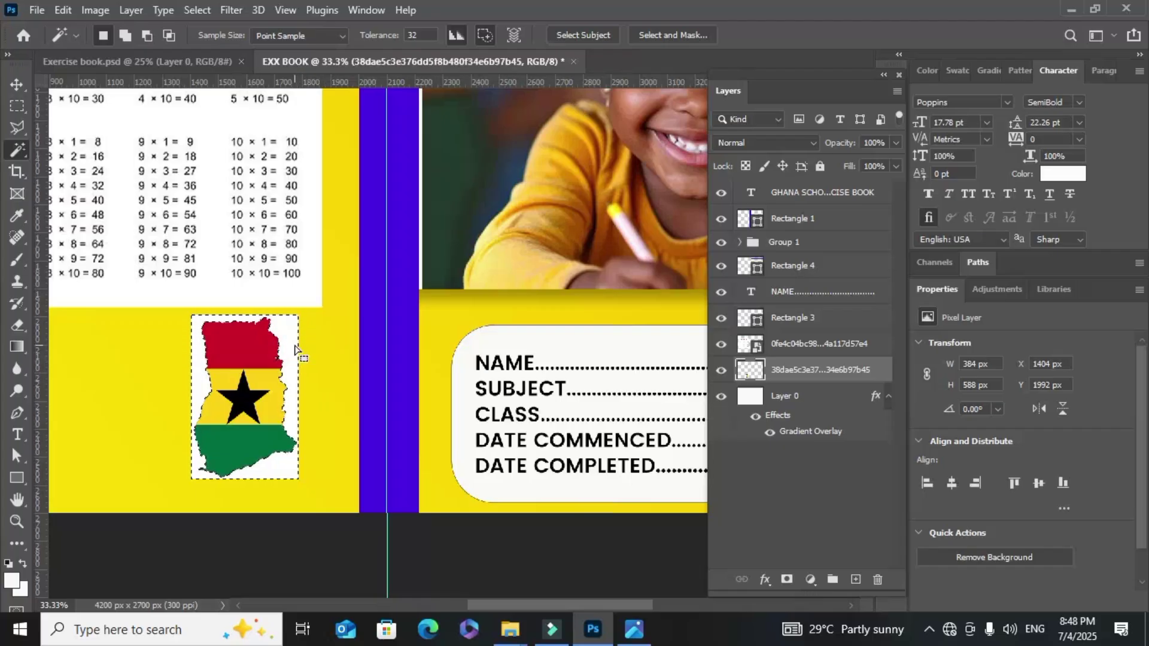
key(Delete)
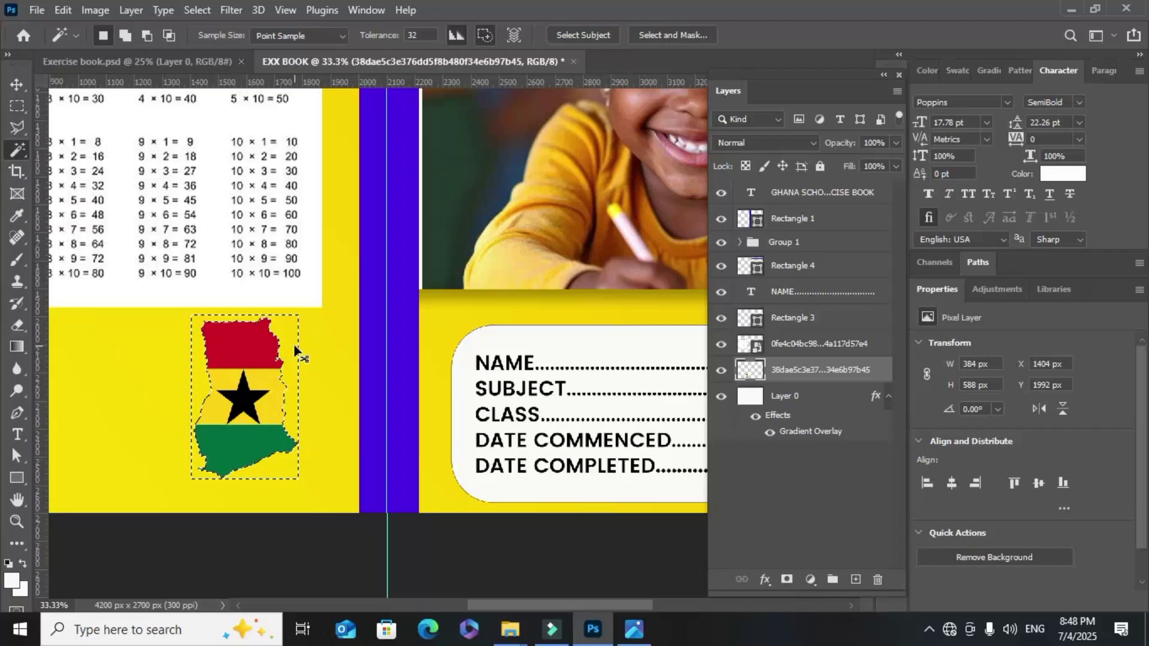
key(ctrl+d)
click(267, 382)
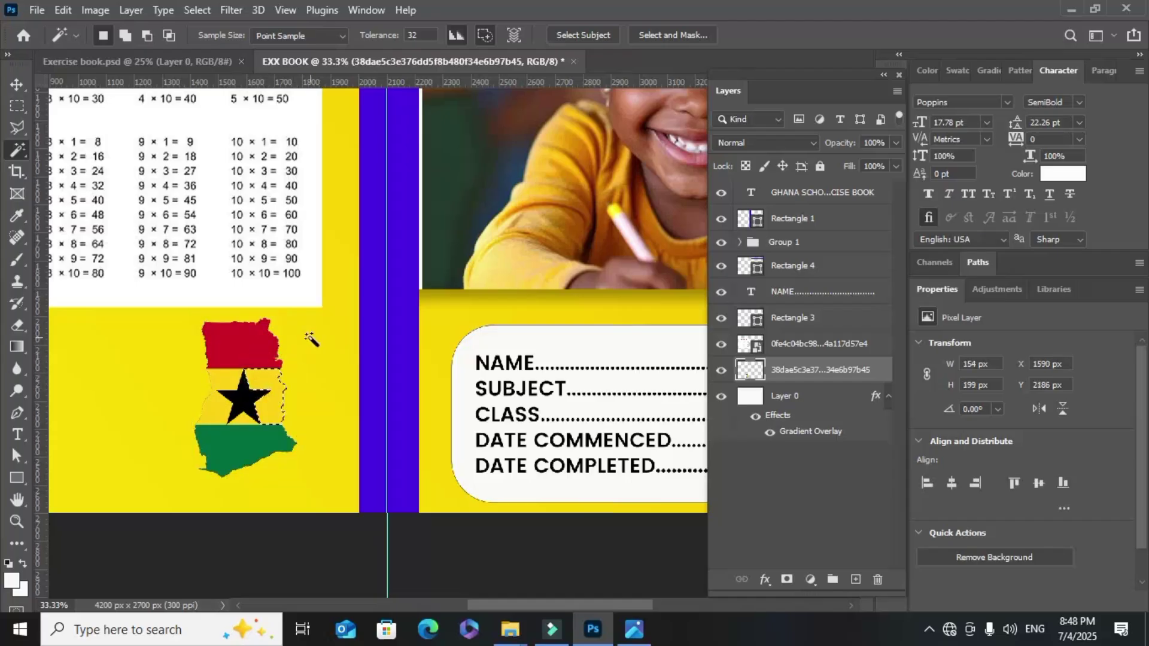
key(ctrl+d)
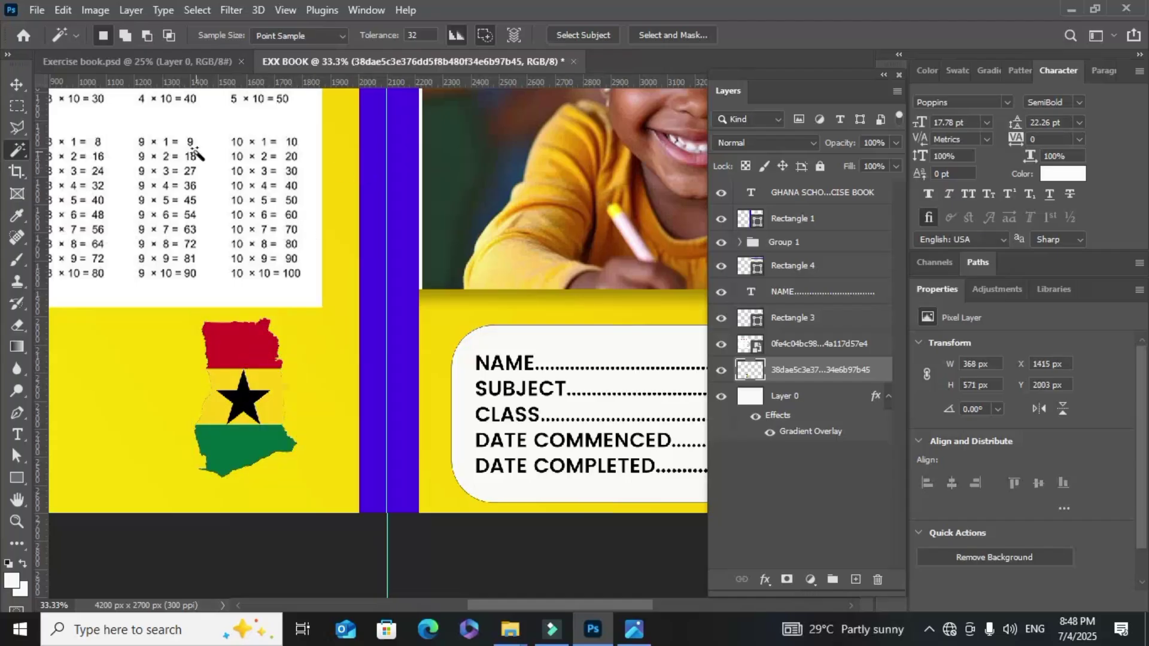
Nudge the map flag slightly down and right on the back cover
click(15, 85)
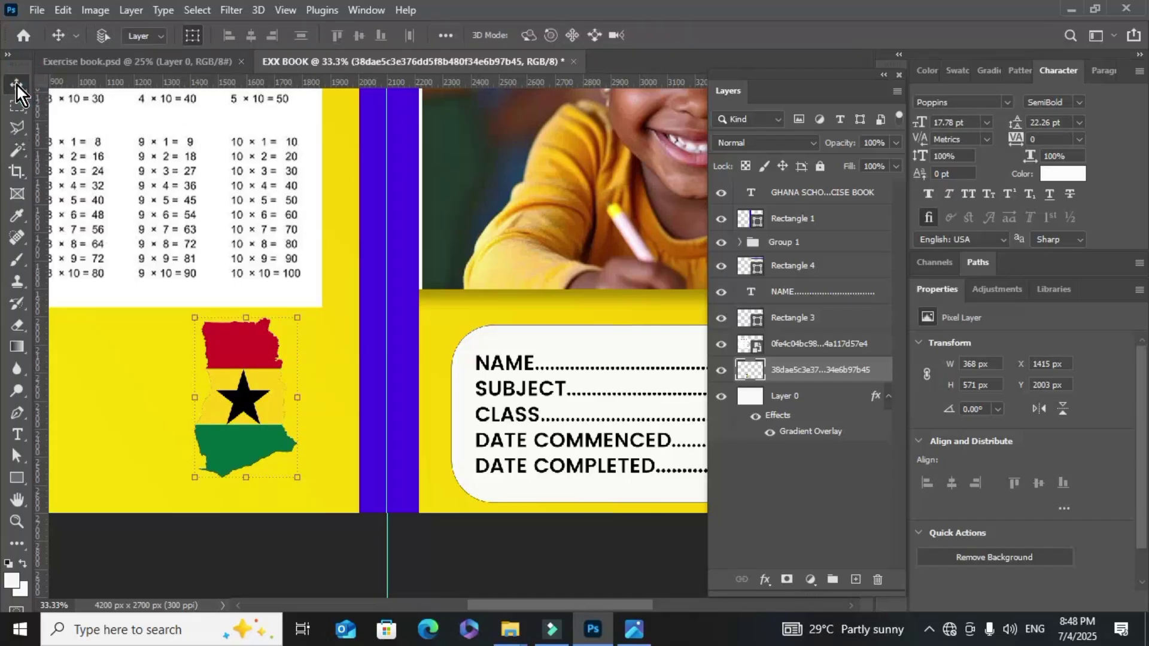
key(ctrl+minus)
drag(297, 374, 301, 386)
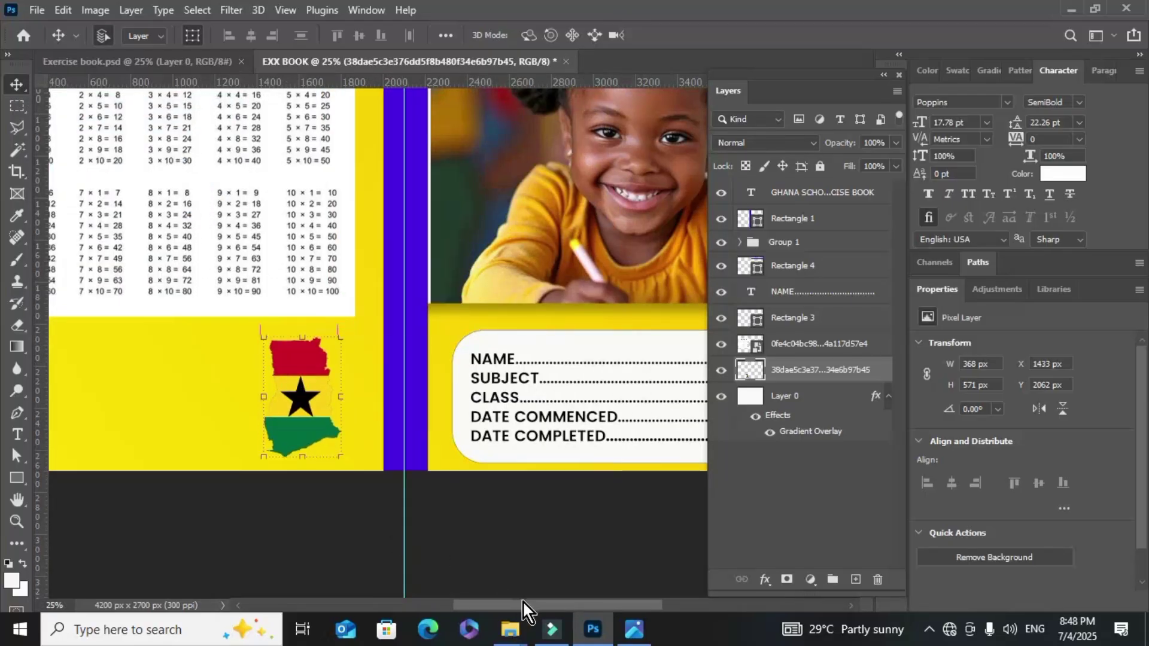
drag(520, 606, 453, 605)
click(301, 384)
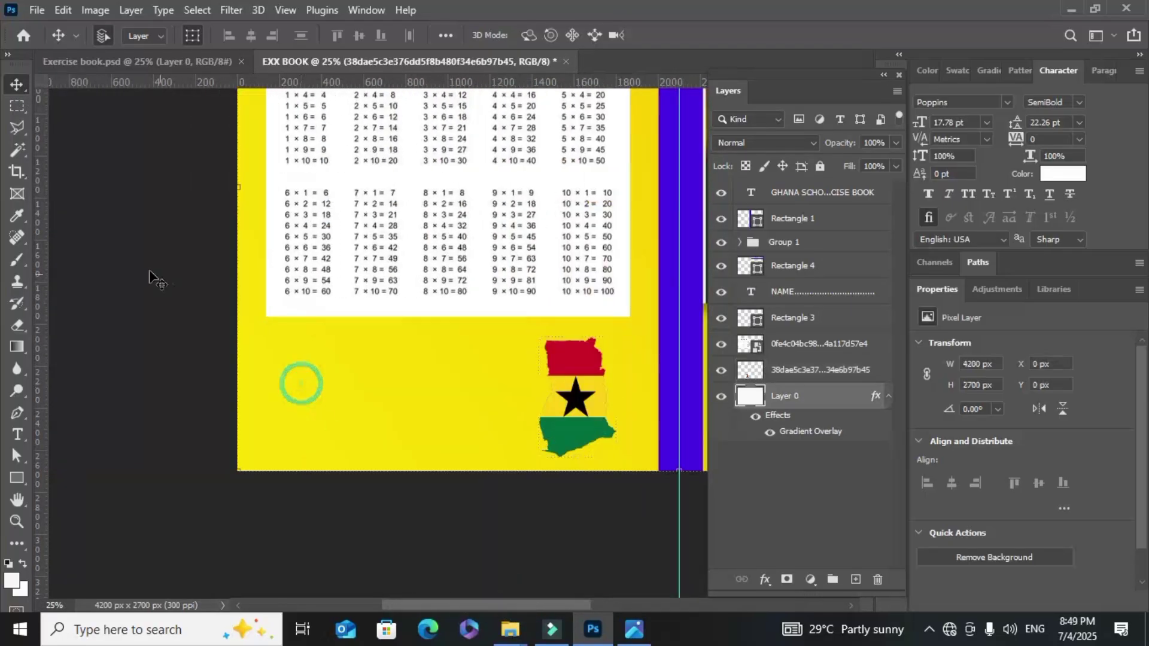
Place the school backpack image into the cover as an embedded image
click(32, 10)
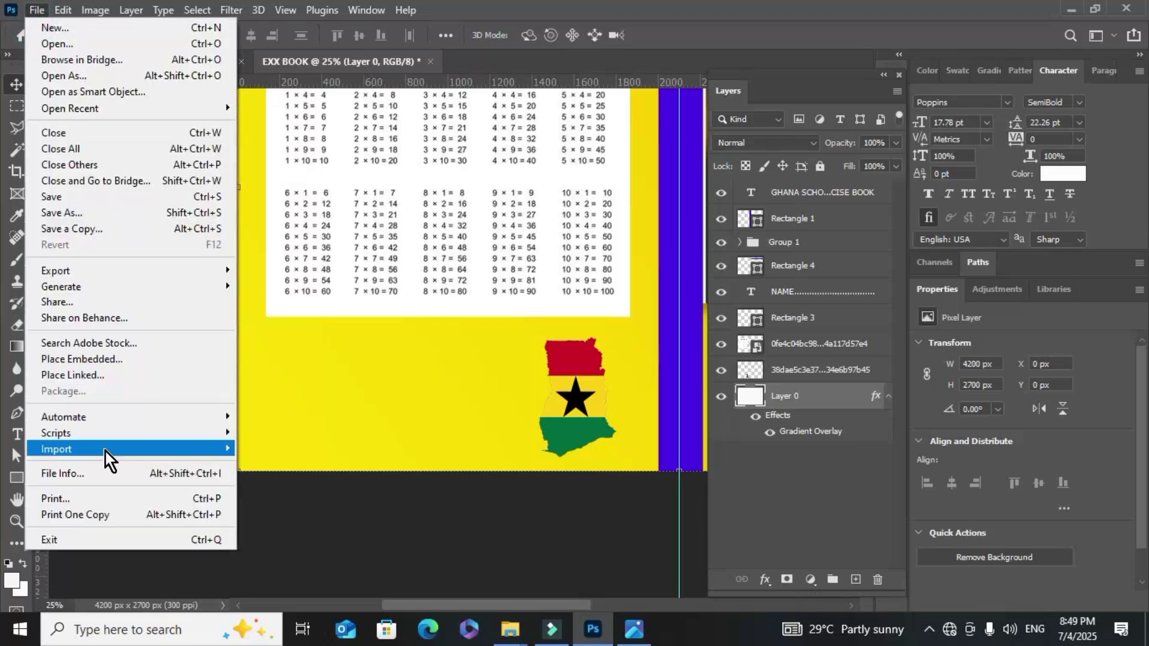
click(120, 356)
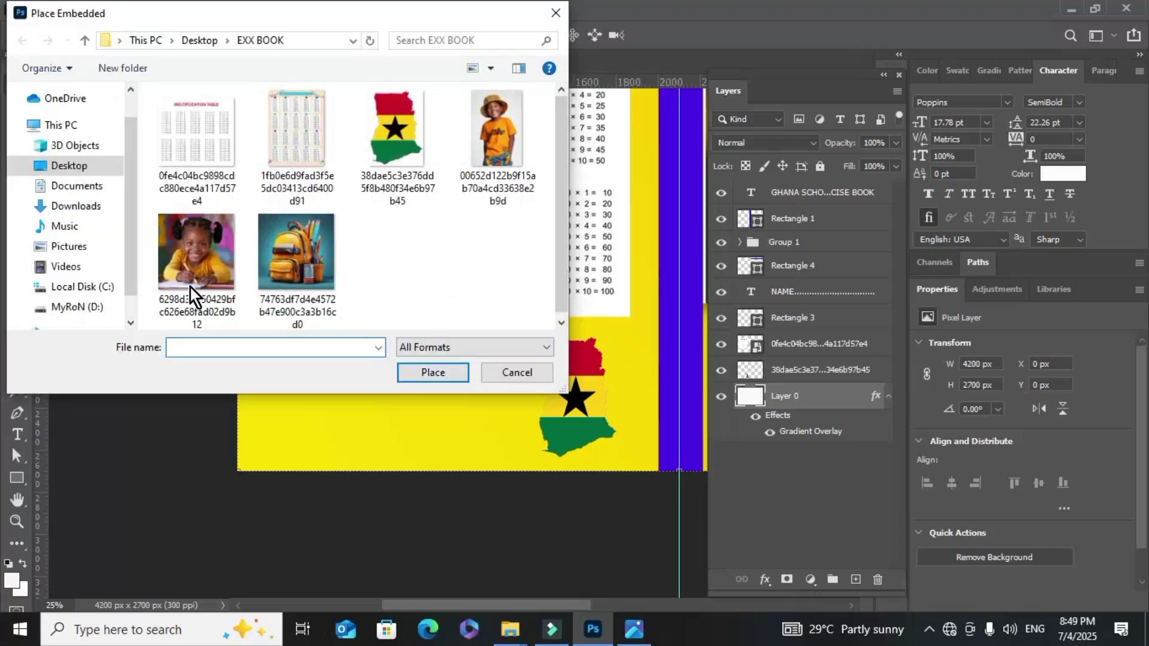
click(274, 257)
click(435, 372)
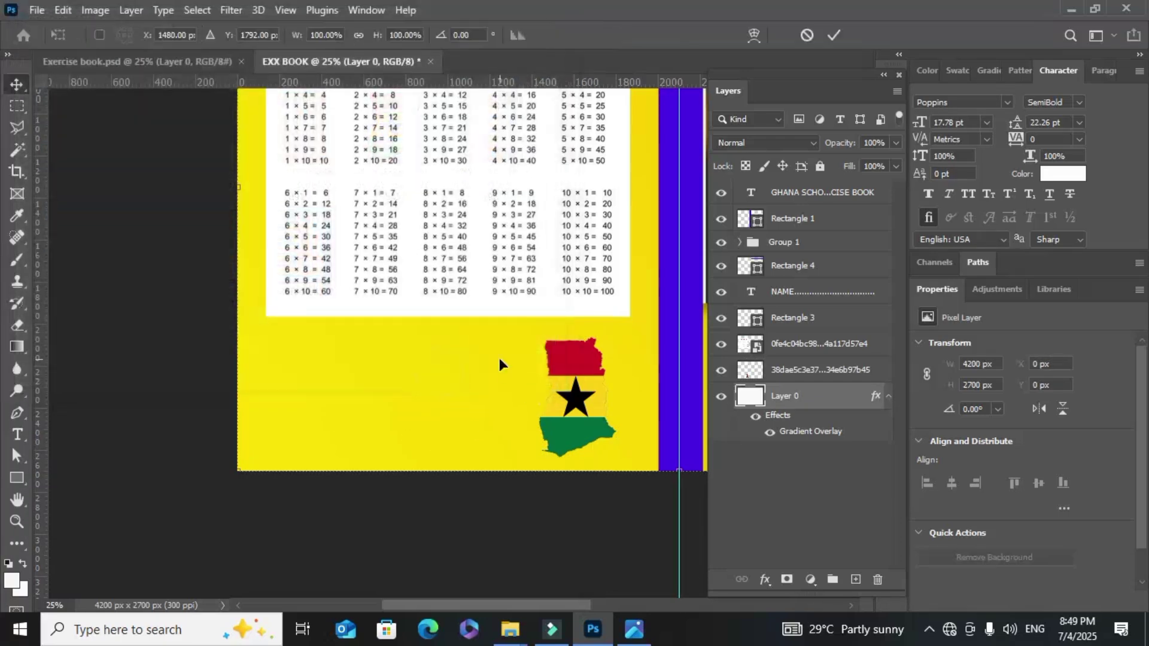
Scale the backpack to about 40% at the lower left, rasterize it, and run Remove Background
drag(648, 273, 529, 276)
drag(515, 320, 347, 425)
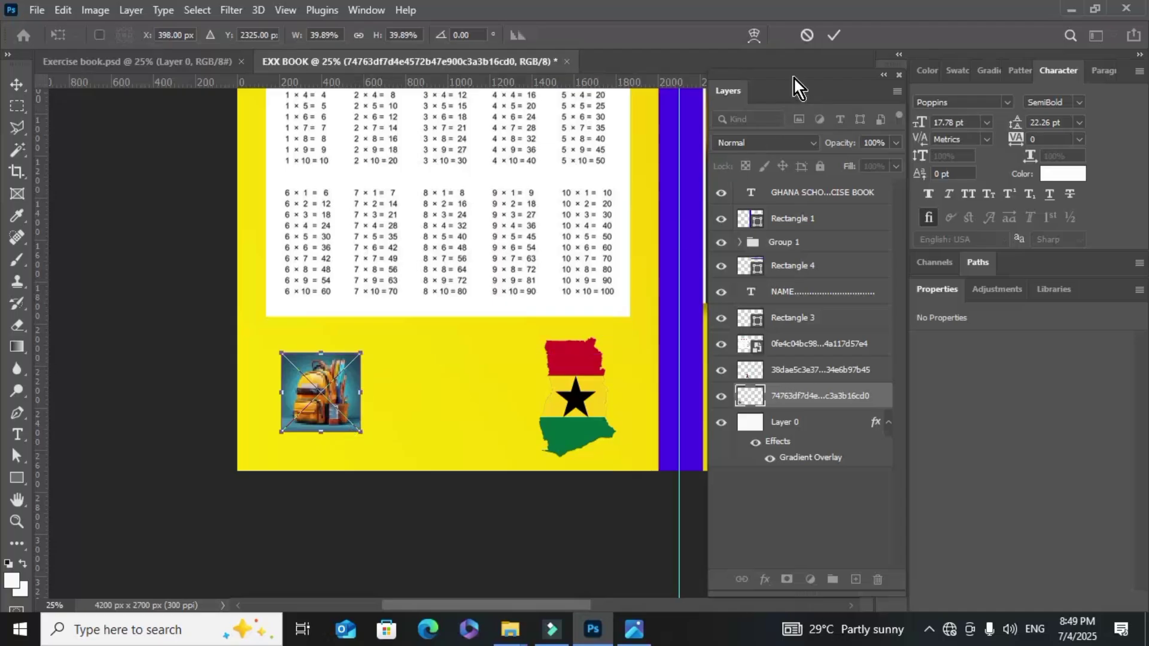
click(833, 35)
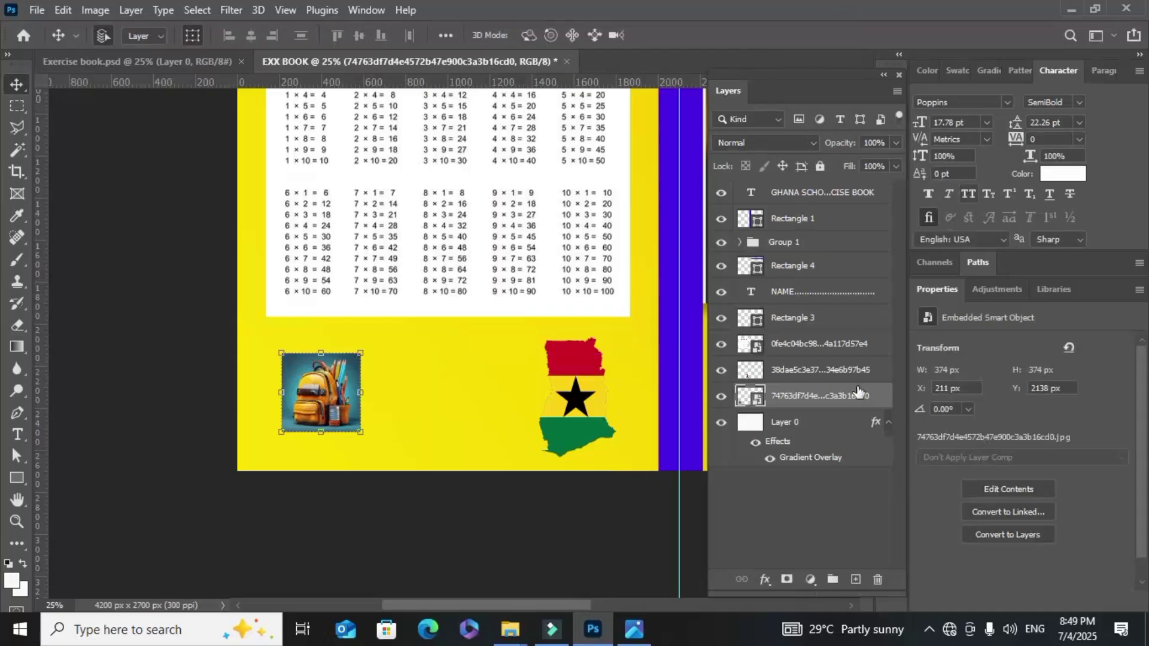
right_click(829, 400)
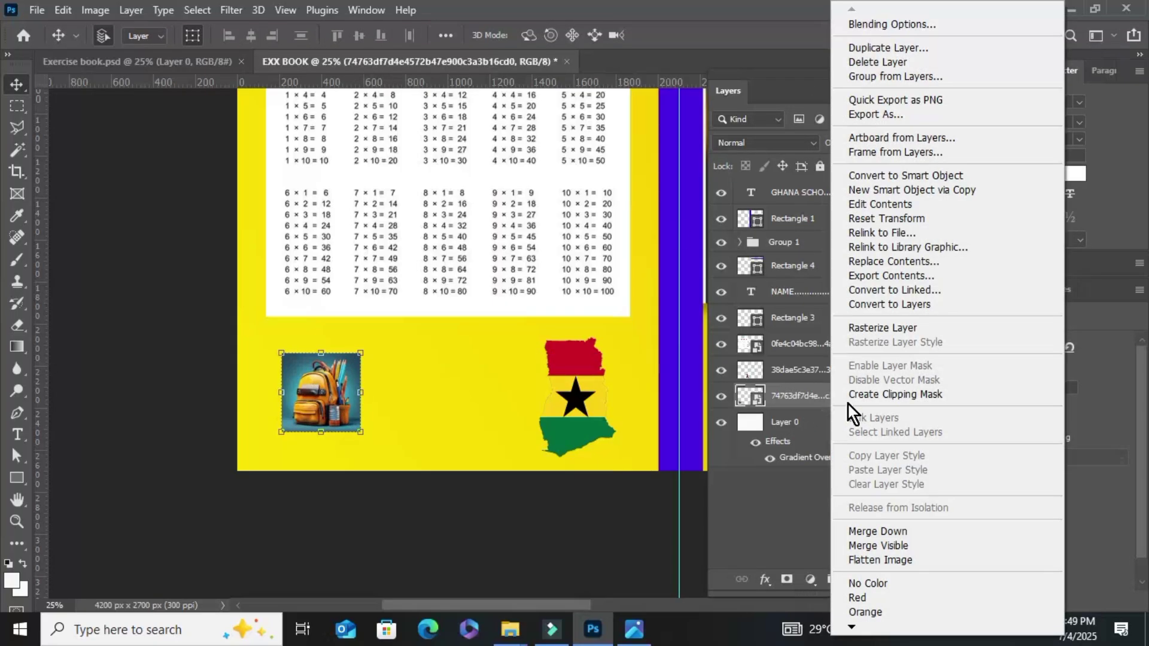
click(884, 328)
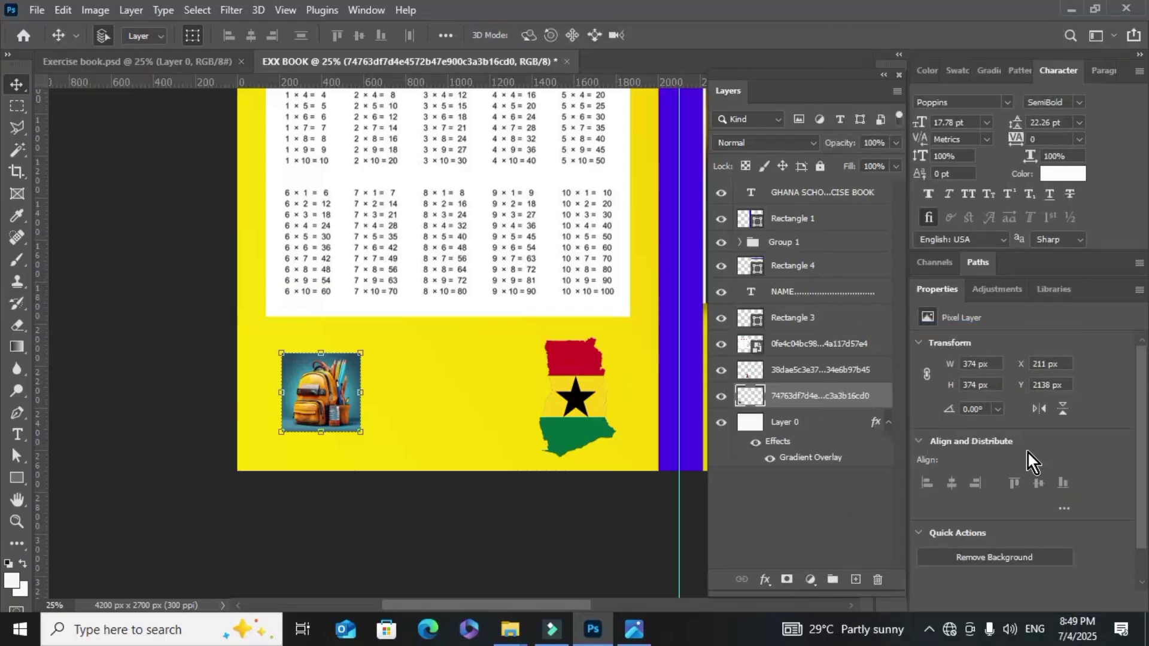
scroll(1041, 467, down, 1)
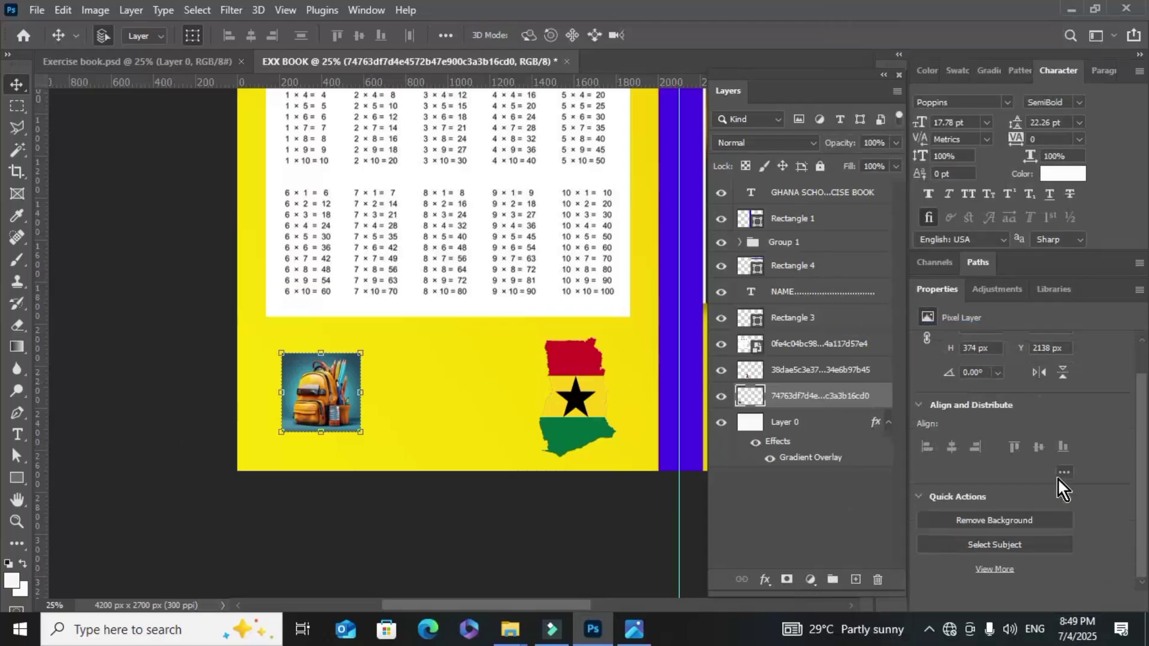
click(977, 521)
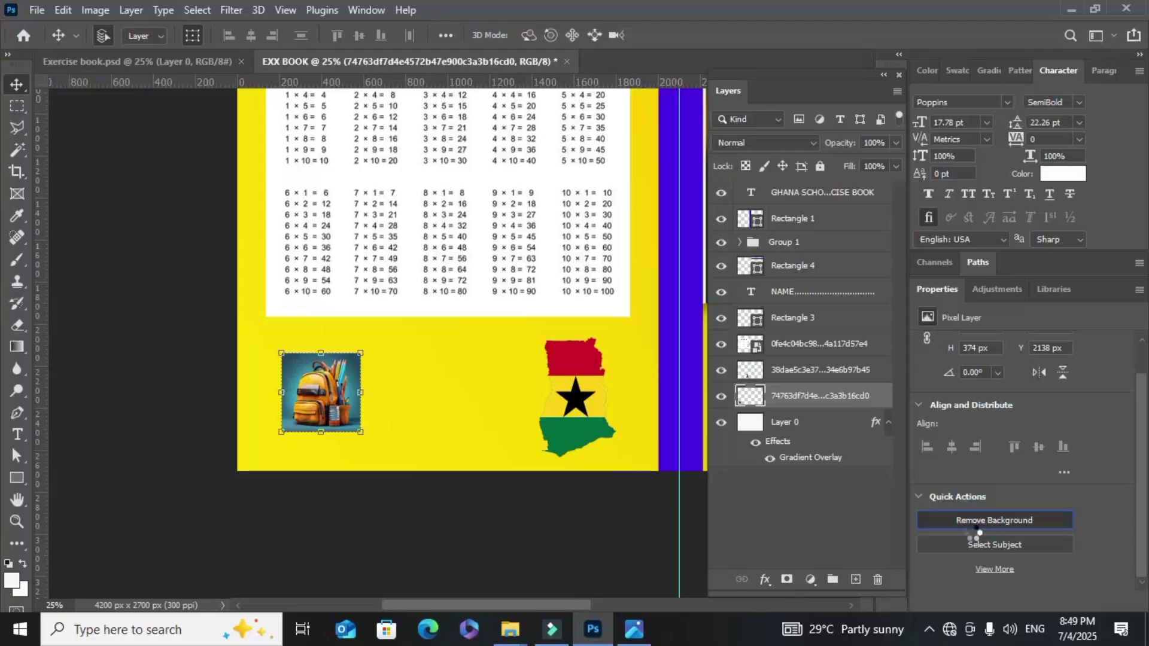
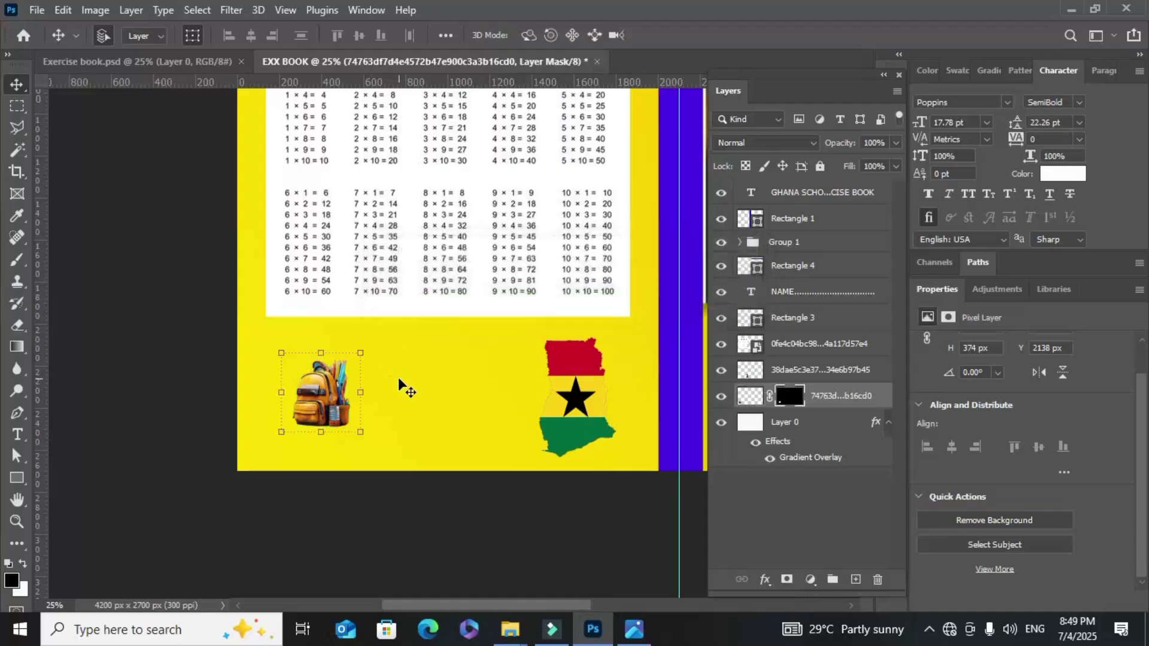
Enlarge the backpack to 162.57% and place it at the back cover's lower left
scroll(395, 392, up, 2)
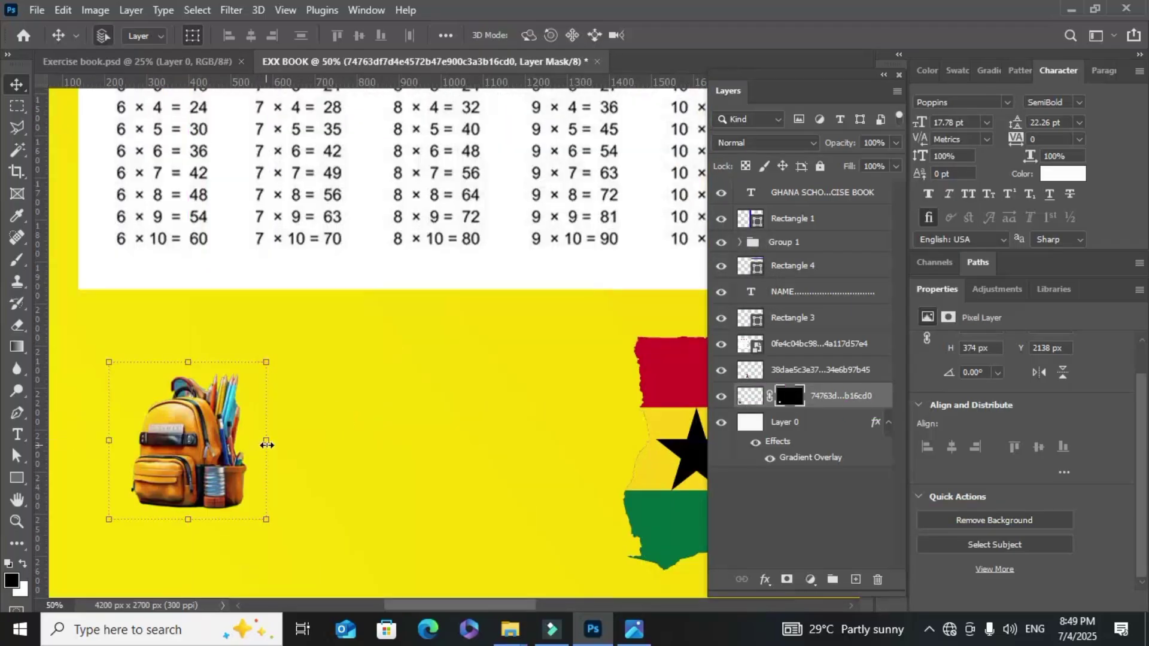
drag(266, 445, 364, 445)
drag(293, 444, 219, 463)
scroll(219, 464, down, 3)
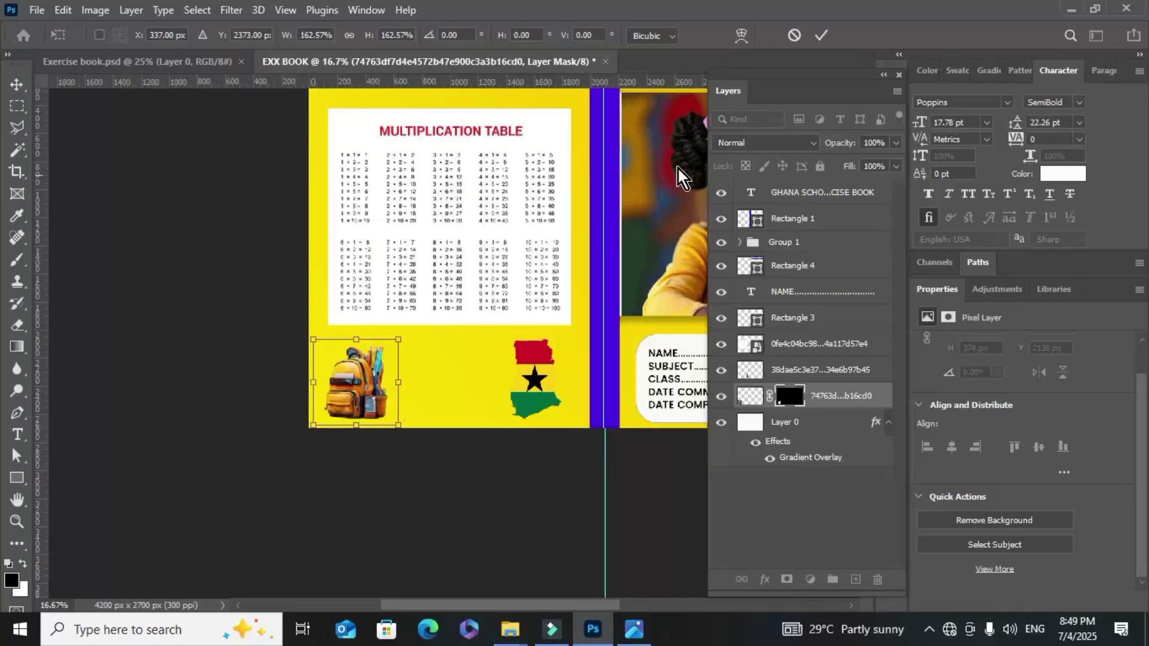
click(821, 34)
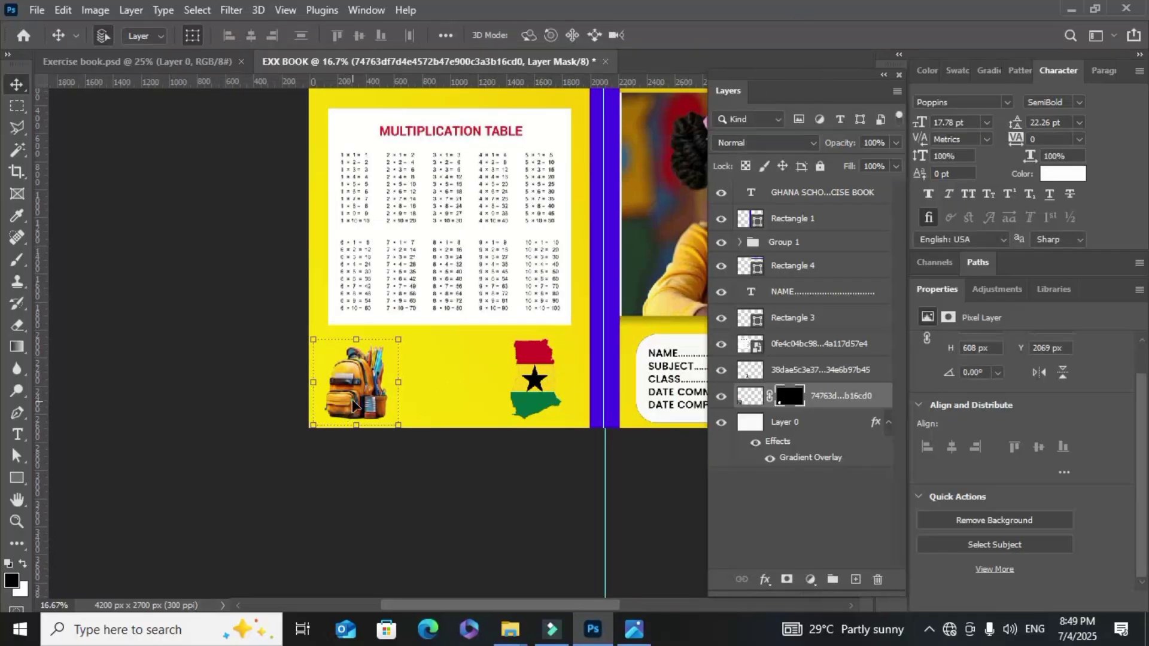
Nudge the backpack and the Ghana flag map slightly upward
drag(353, 406, 348, 397)
click(479, 366)
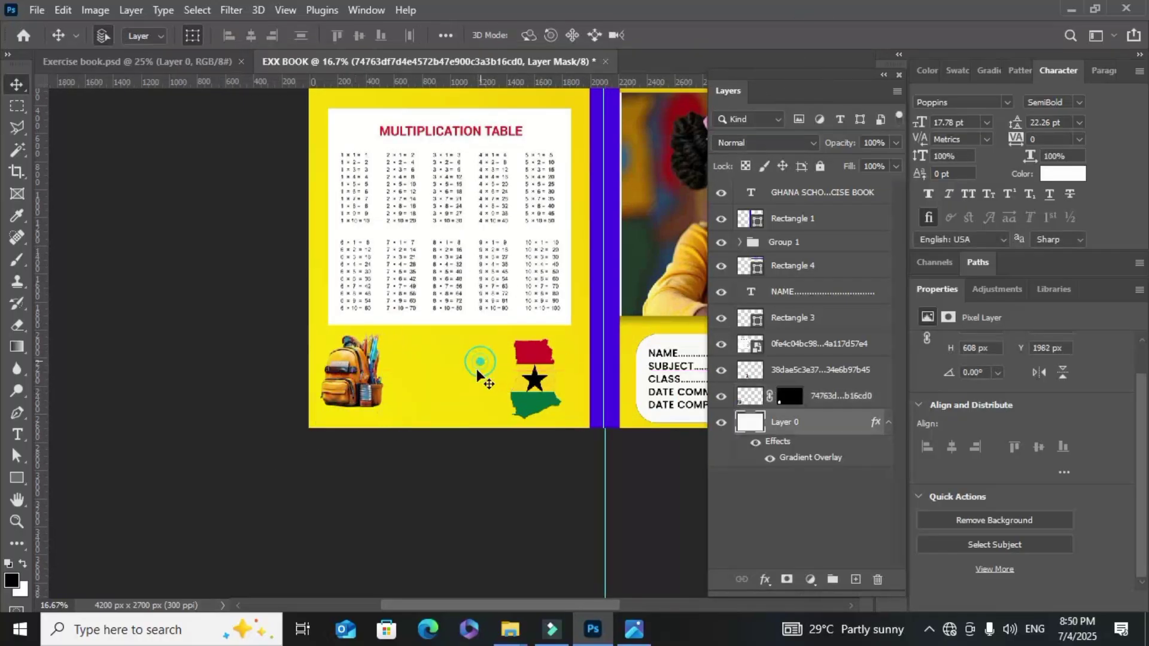
drag(531, 386, 532, 379)
click(541, 524)
Duplicate the purple header bar to the back cover's bottom edge, stretched to 2215 × 165.96 px
scroll(582, 449, up, 1)
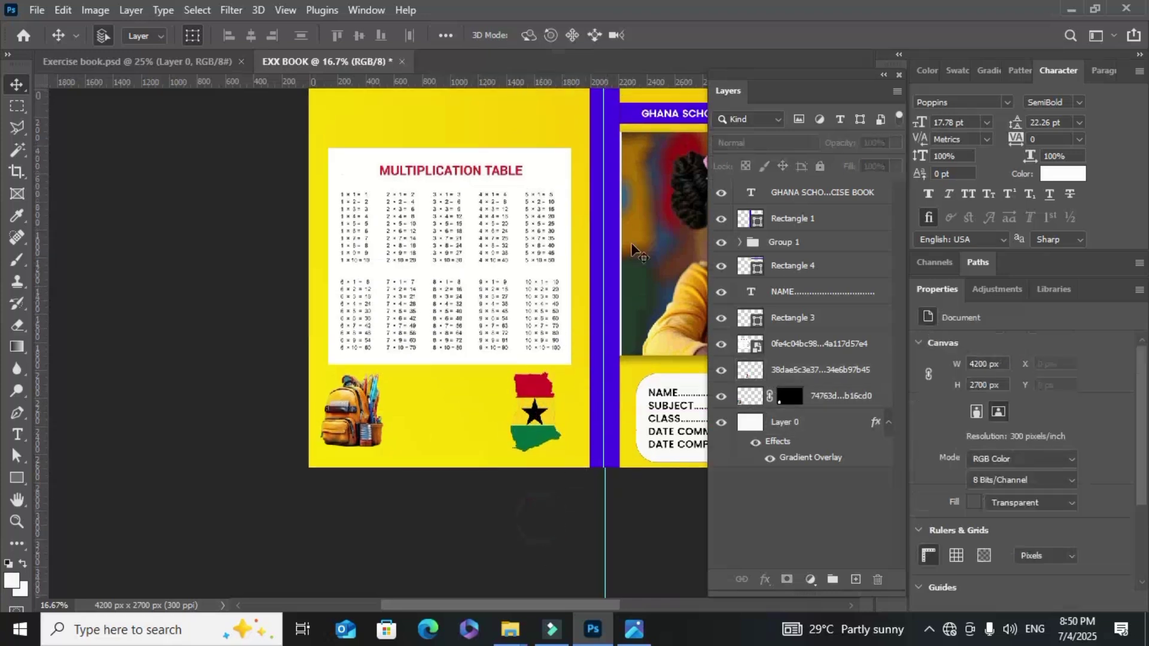
click(631, 116)
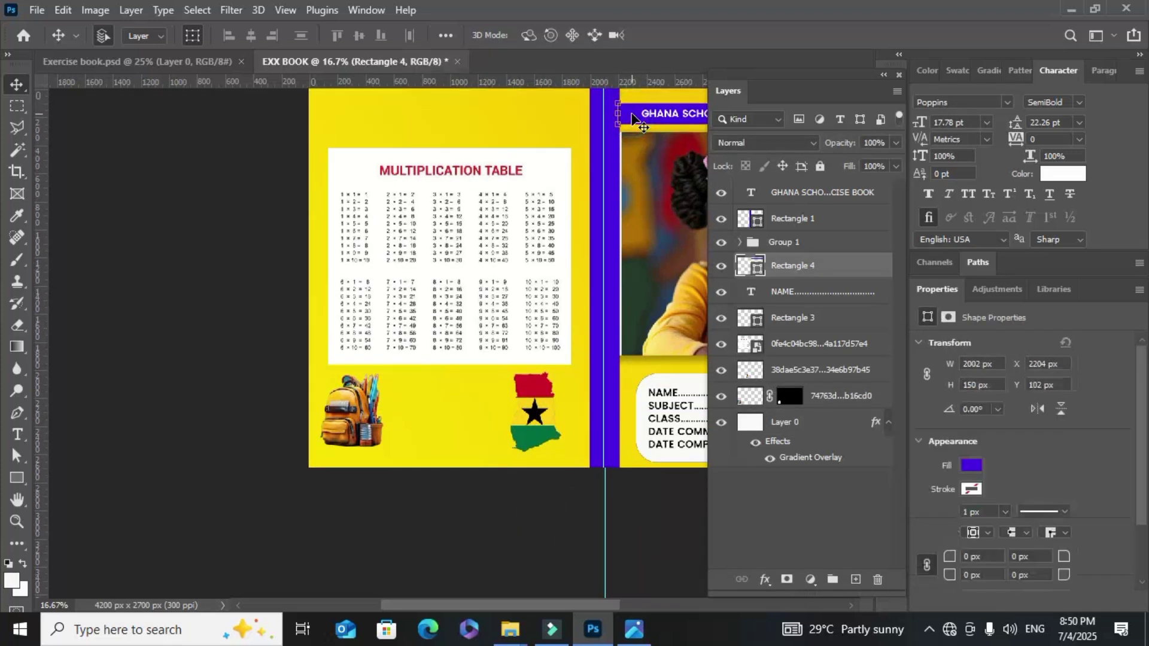
key(ctrl)
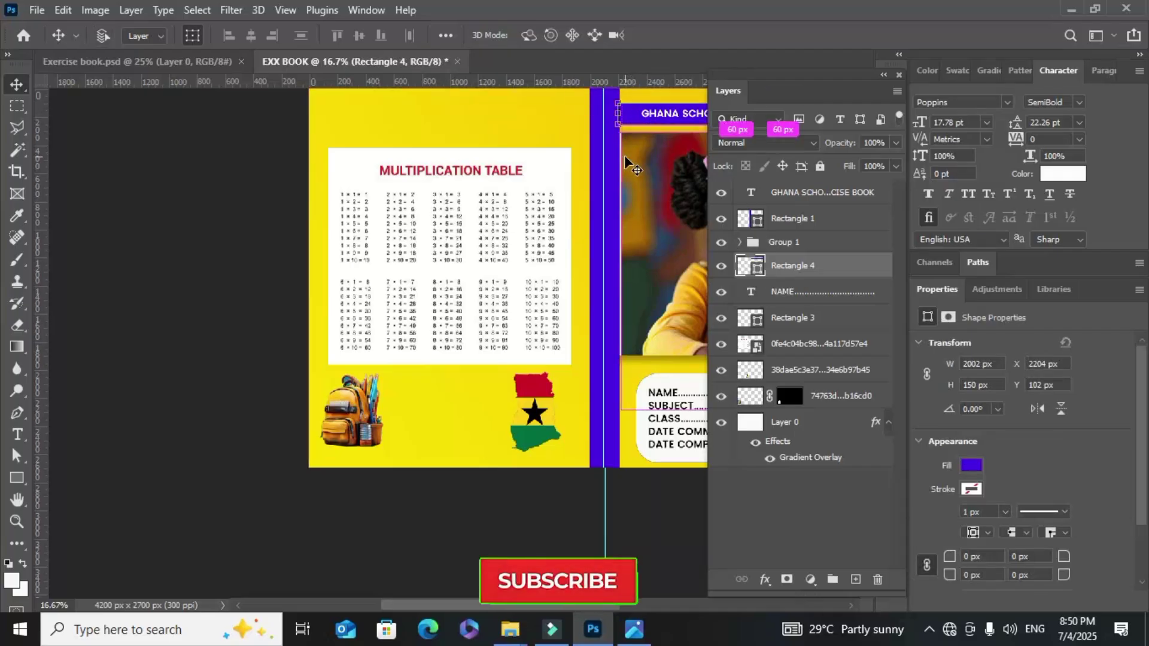
key(ctrl+j)
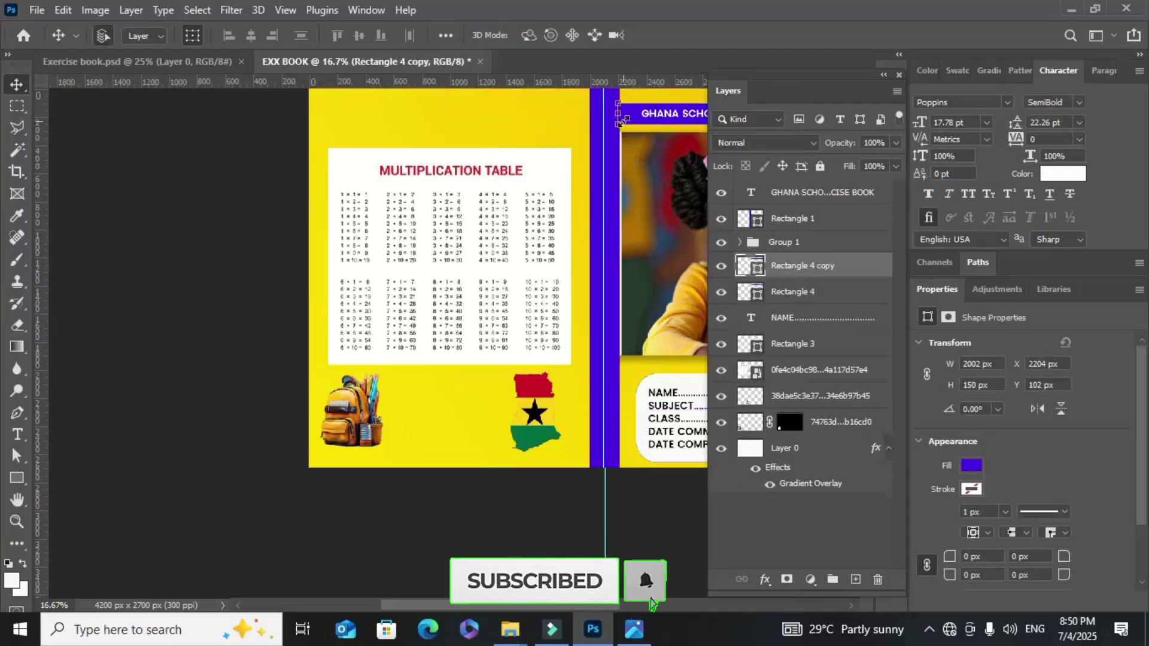
drag(630, 124, 306, 471)
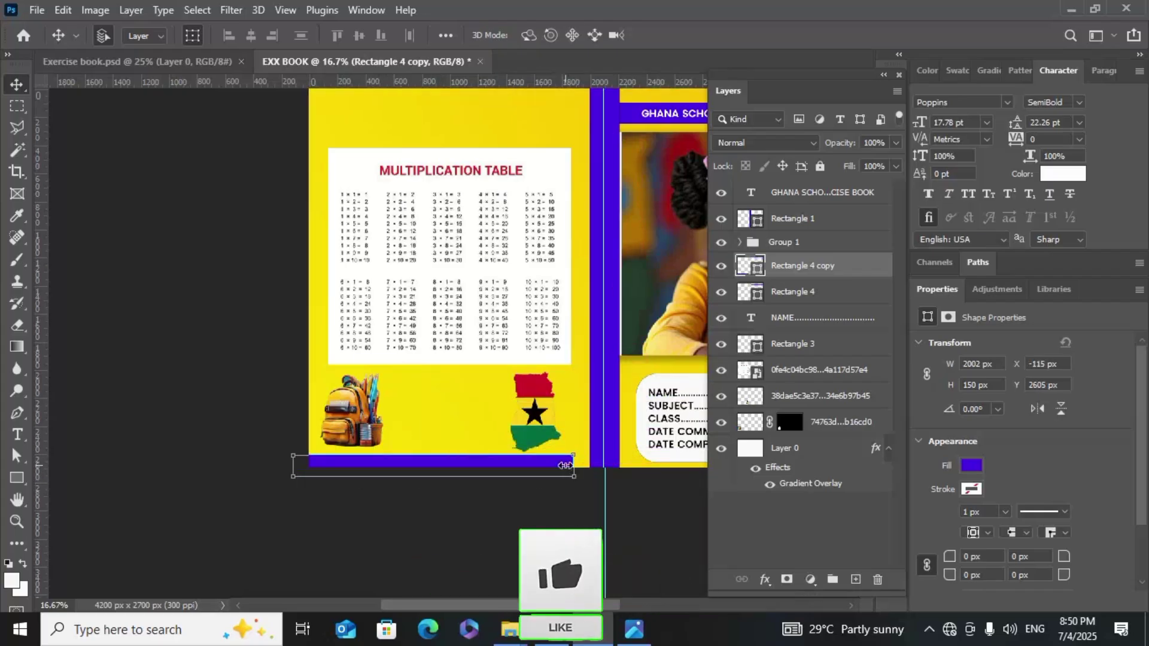
drag(567, 464, 604, 464)
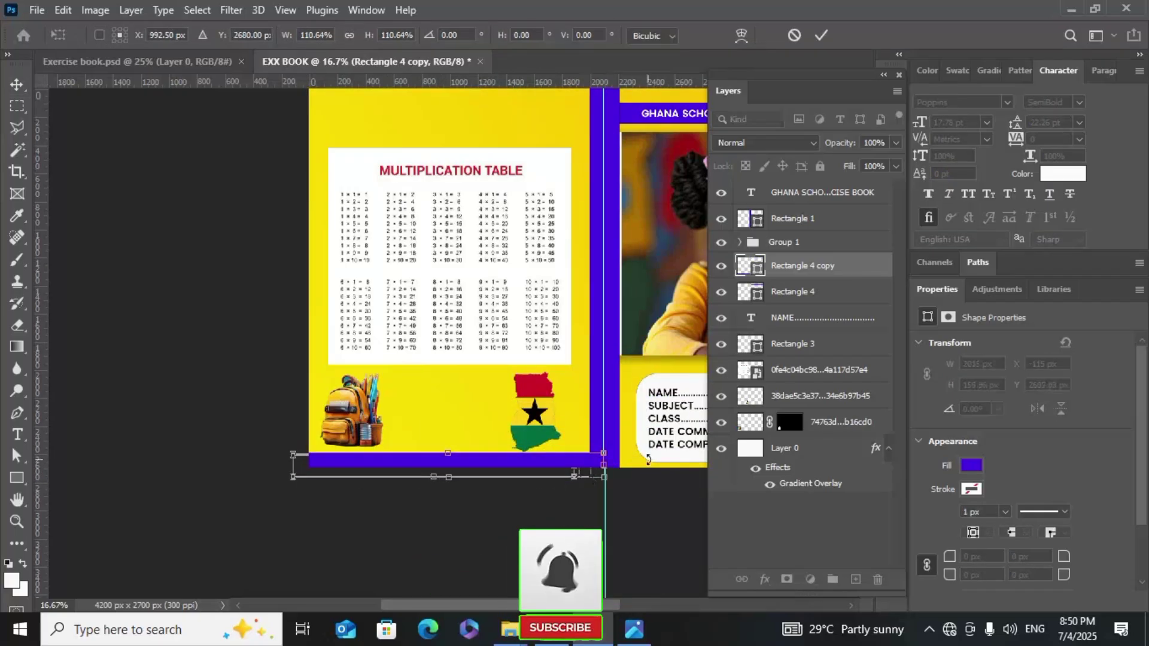
click(821, 35)
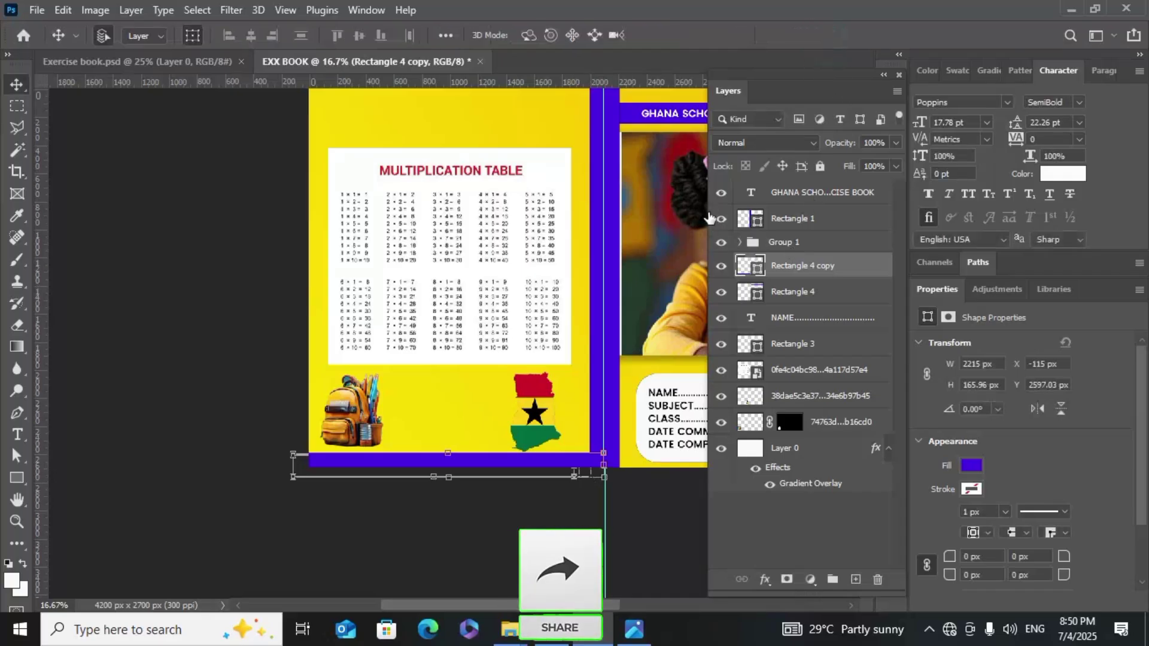
Zoom out, try a white fill on the bottom bar, then undo to keep it purple
key(ctrl+minus)
key(ctrl+minus)
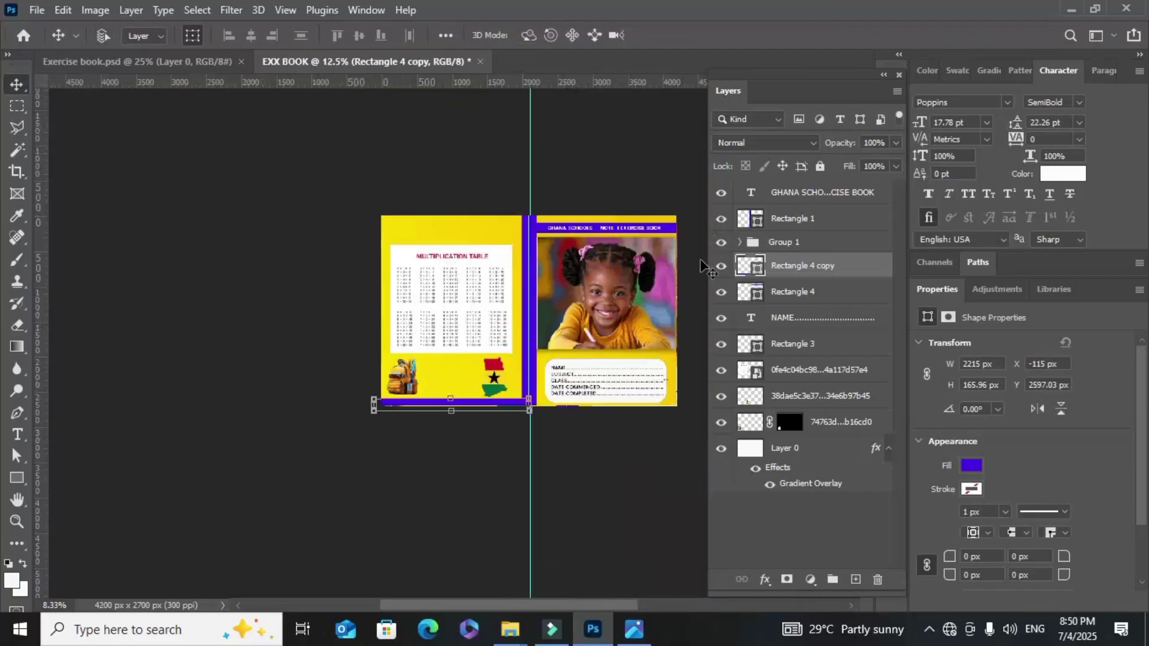
key(alt+BackSpace)
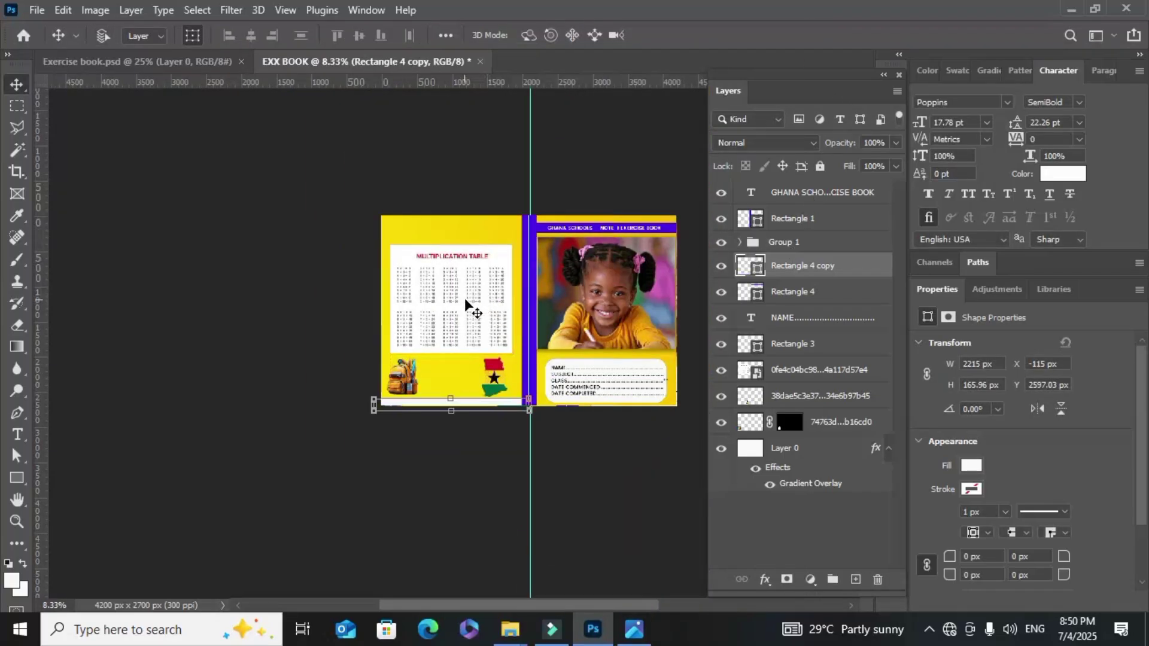
key(ctrl)
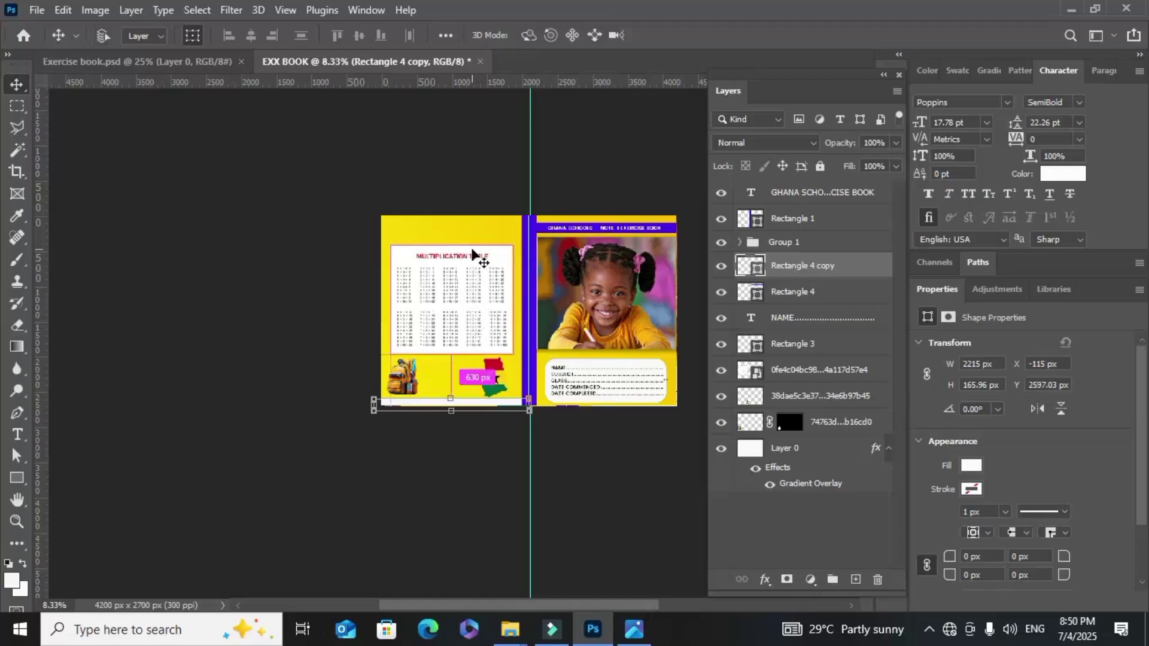
key(ctrl+z)
scroll(439, 274, up, 1)
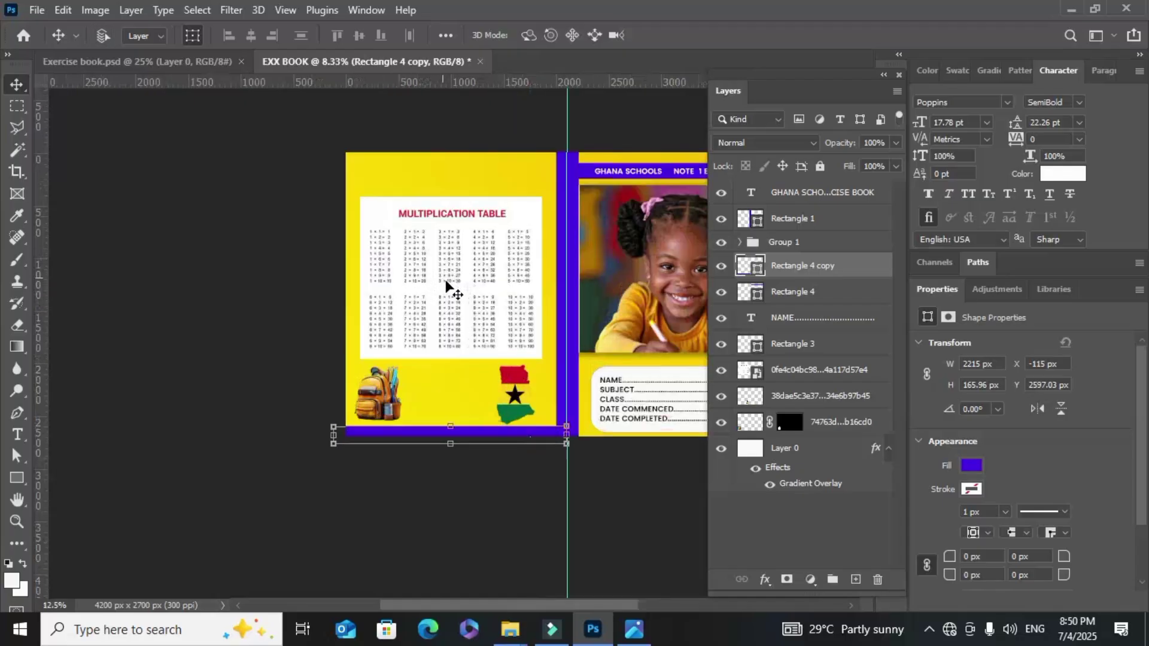
scroll(393, 333, up, 1)
scroll(388, 323, up, 1)
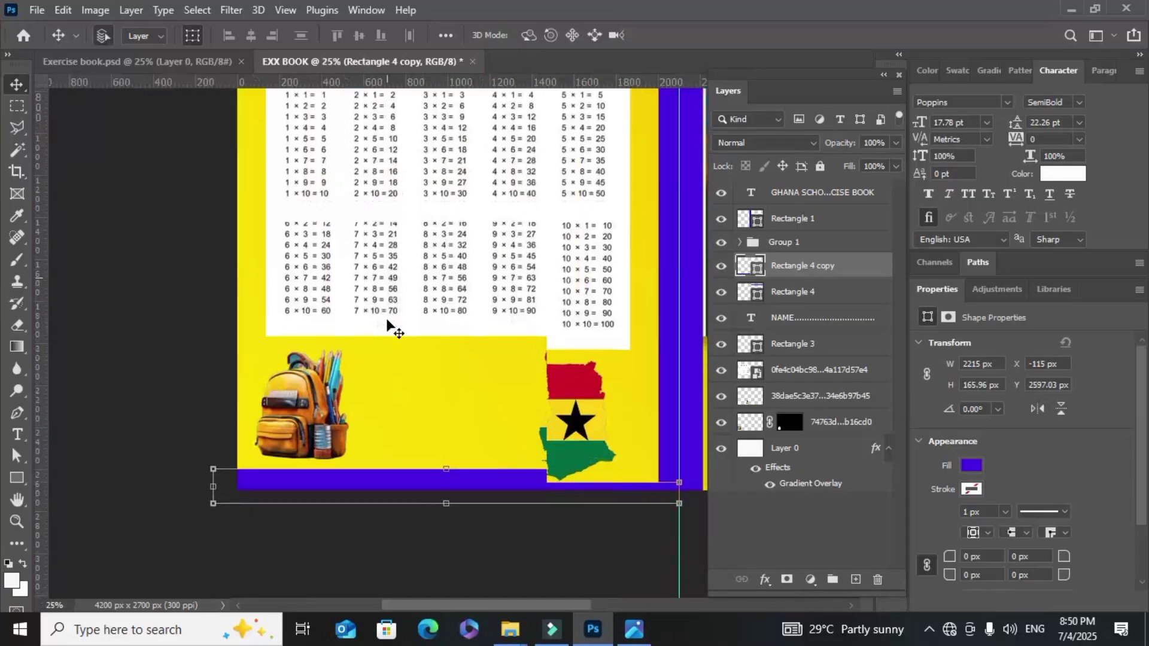
scroll(392, 333, down, 1)
ctrl+click(392, 332)
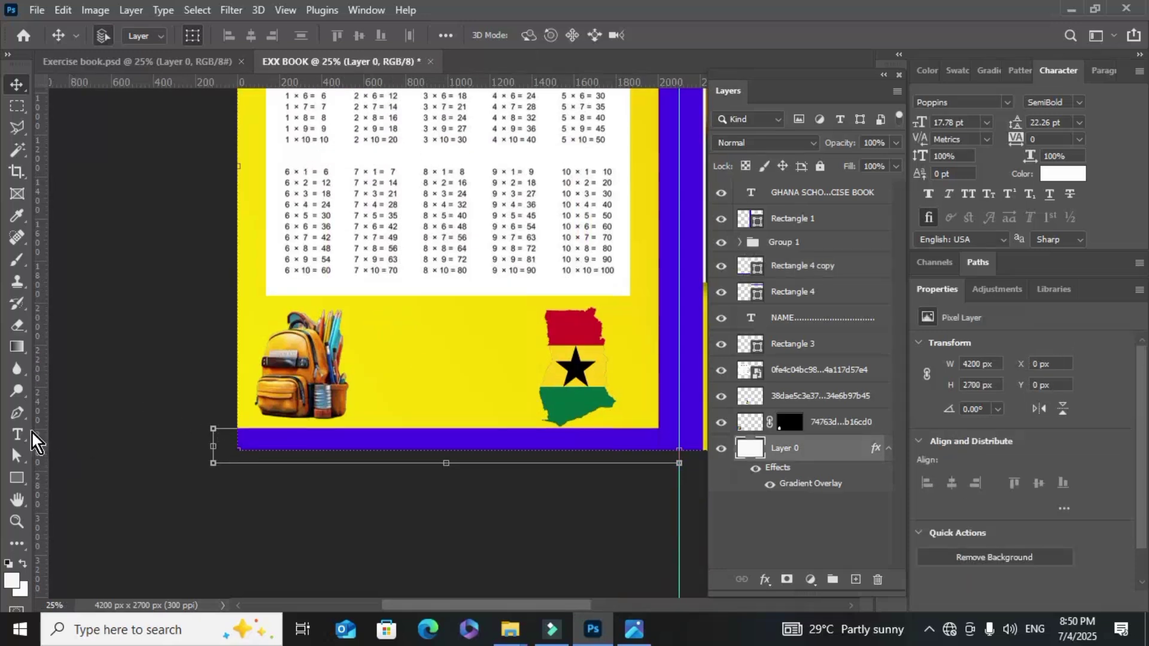
Add a text box between the backpack and flag map and type 'Excellence Graphics concept'
click(14, 440)
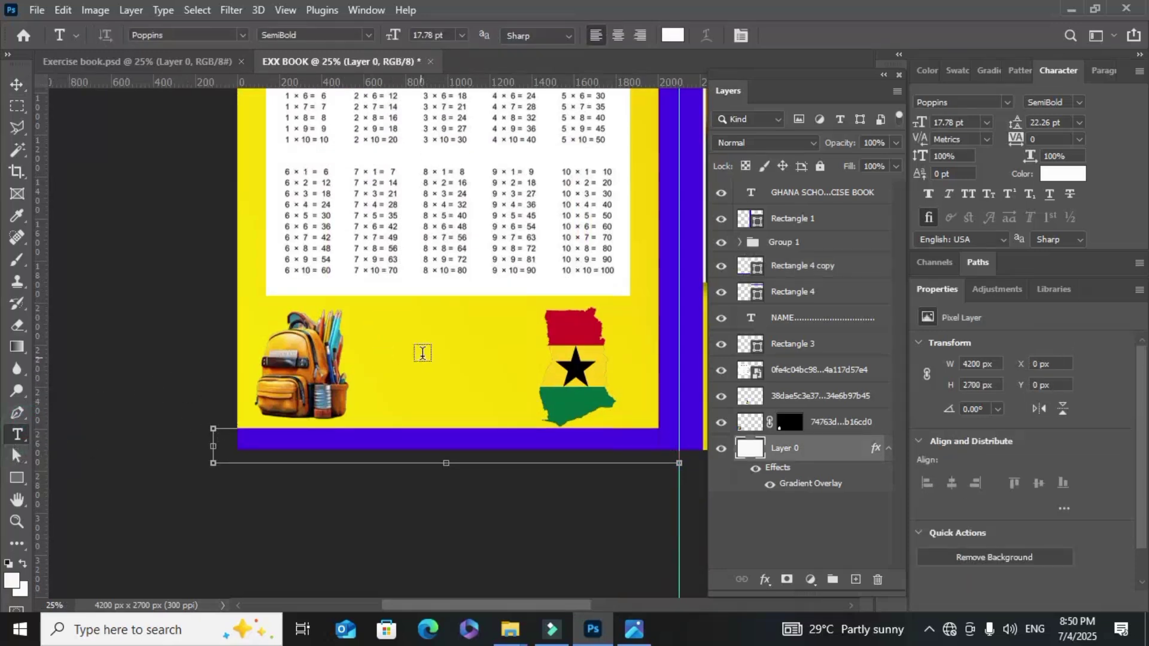
click(365, 332)
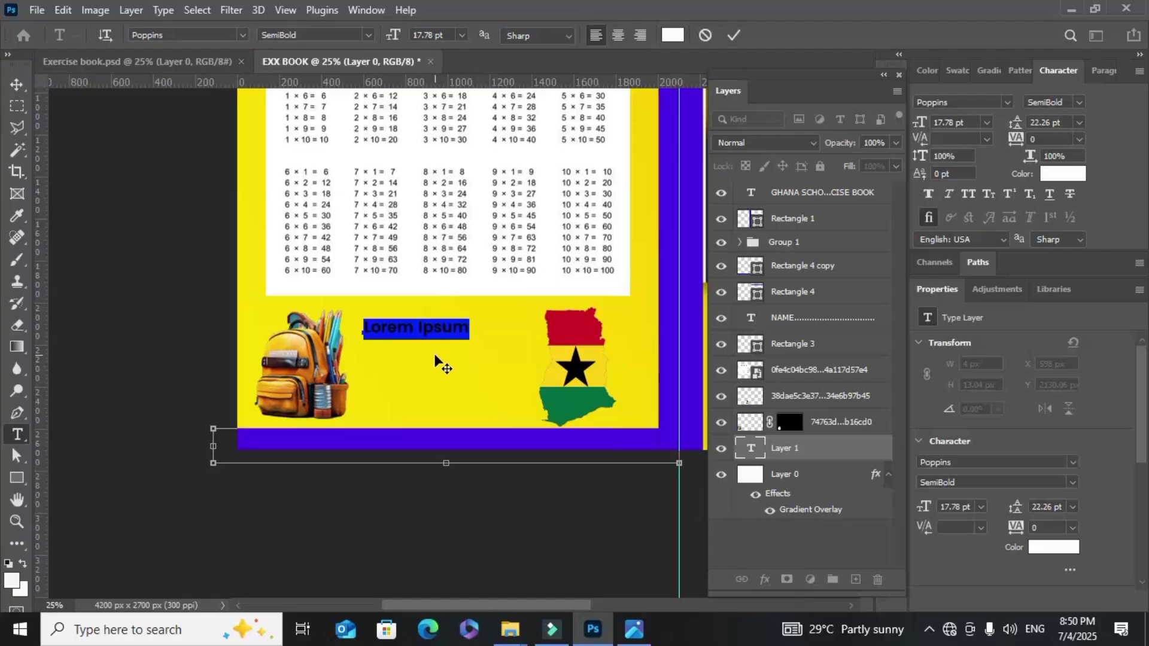
key(BackSpace)
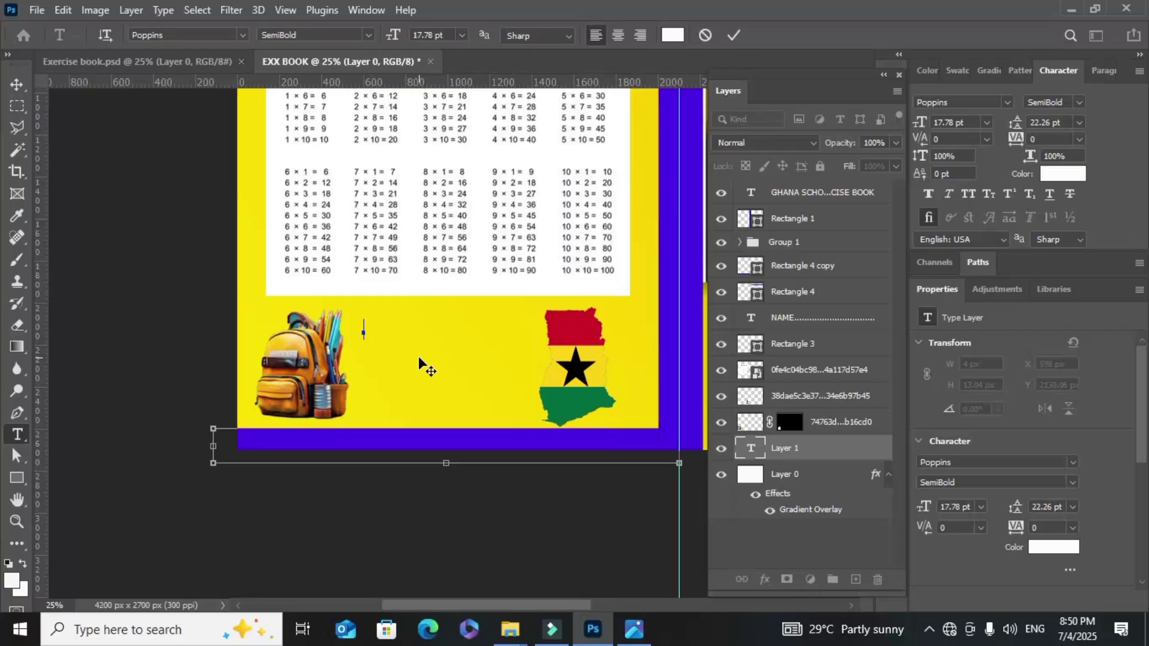
text(ex)
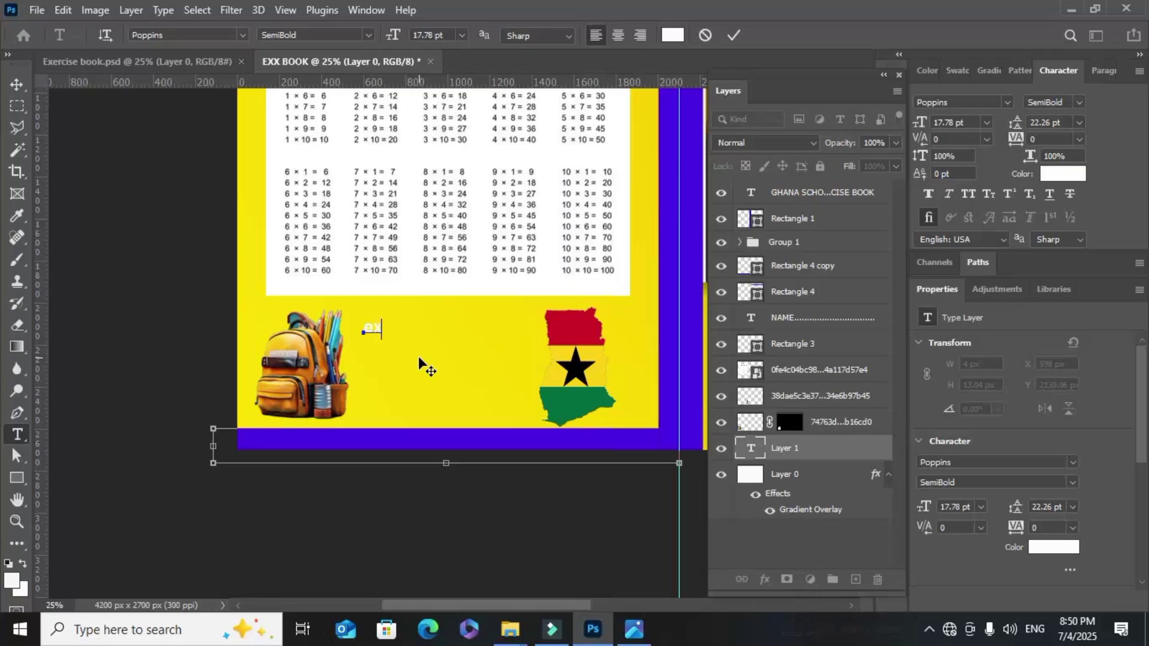
text(cellence)
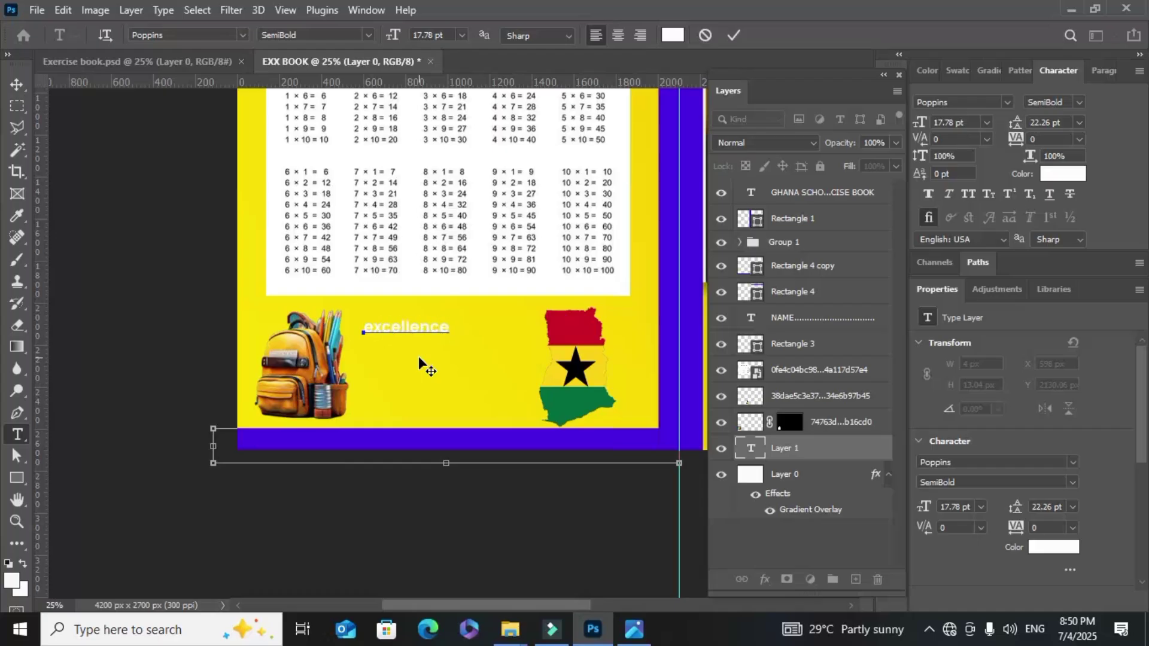
text( graphics)
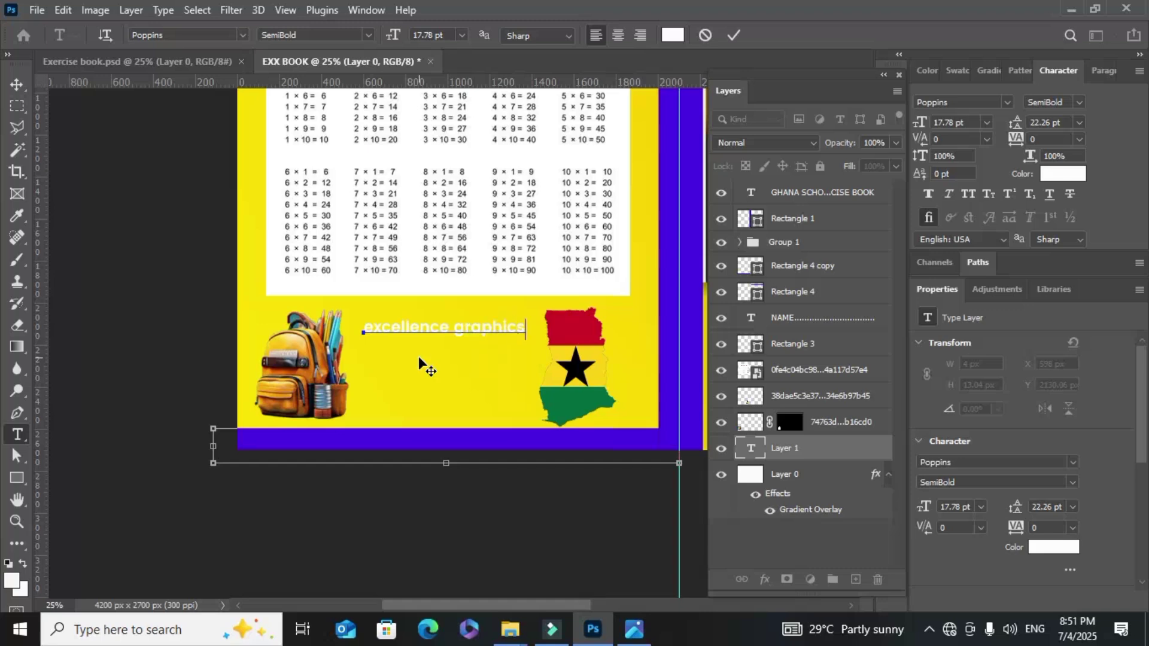
key(BackSpace)
key(ctrl+a)
key(BackSpace)
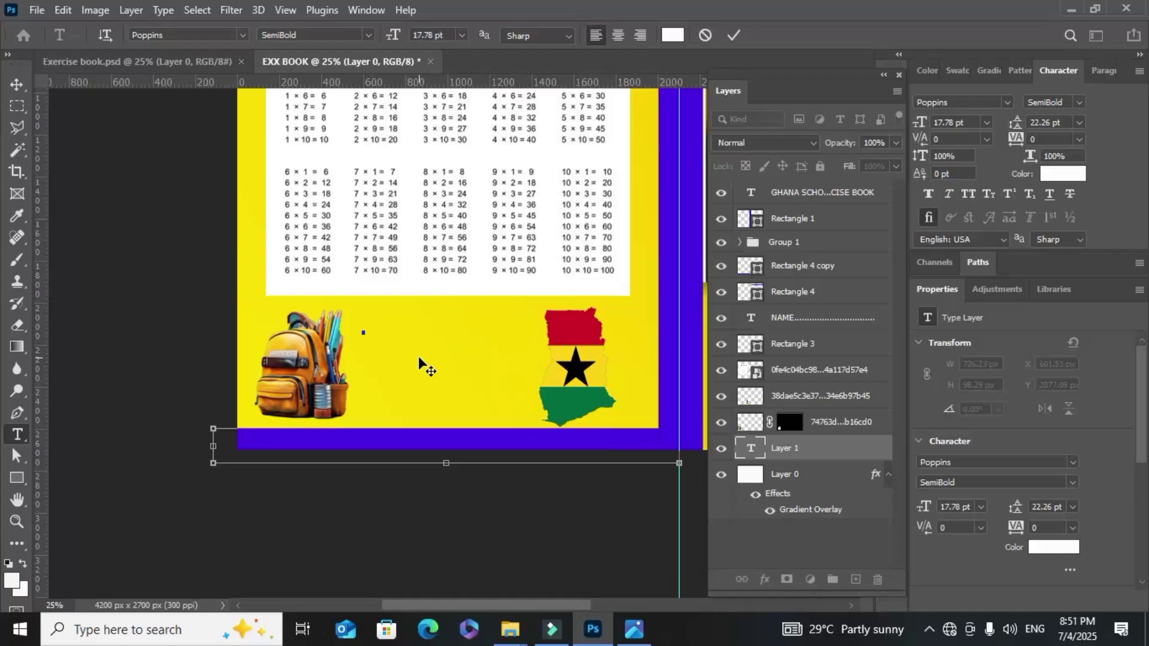
text(Excellence Graphics)
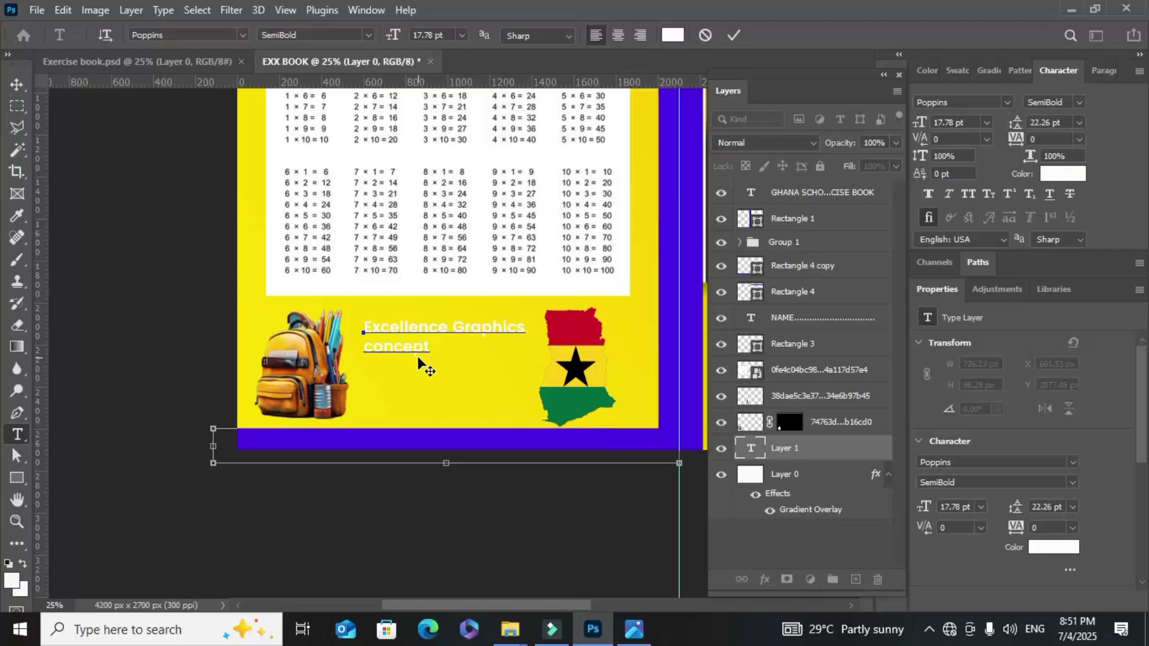
Swap 'concept' for a 'We are located in Ghana' line, then add a 'Call Us on' line with the phone number
key(BackSpace)
key(BackSpace)
key(BackSpace)
key(BackSpace)
key(BackSpace)
key(BackSpace)
text(cate)
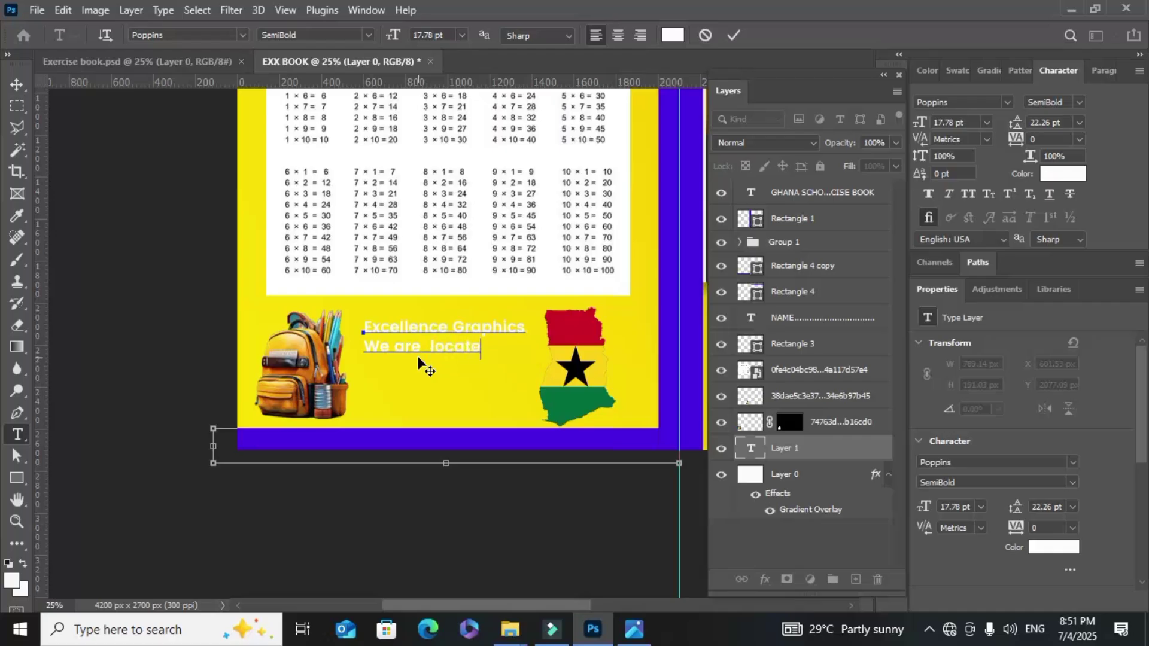
text(d in )
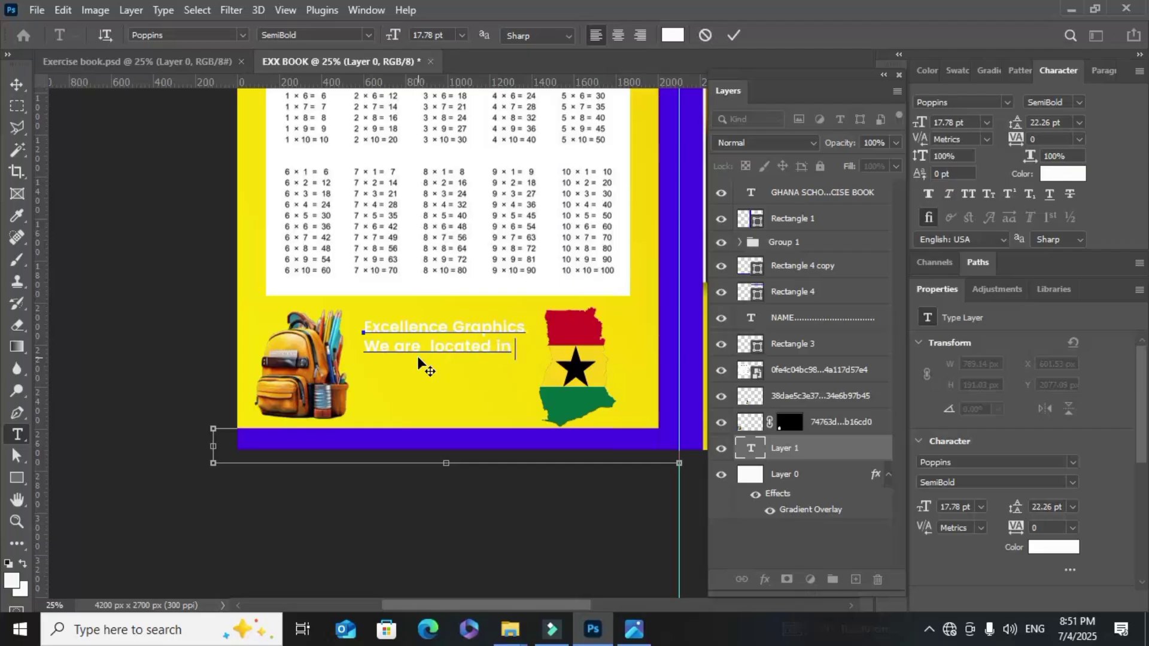
text(Gha)
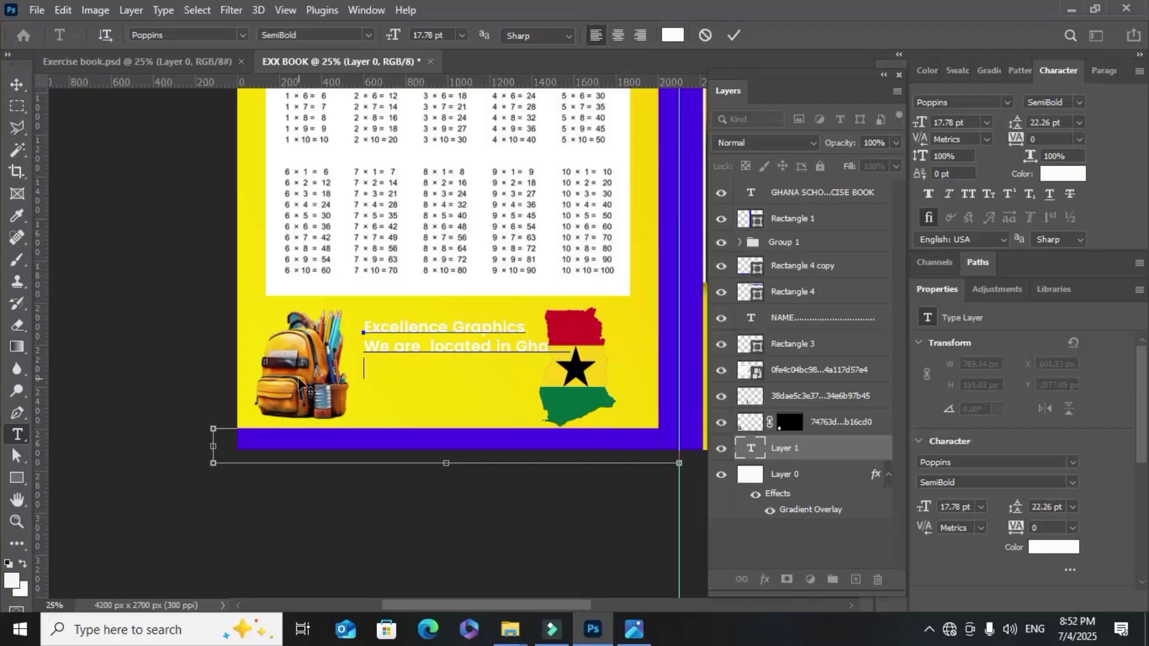
key(Return)
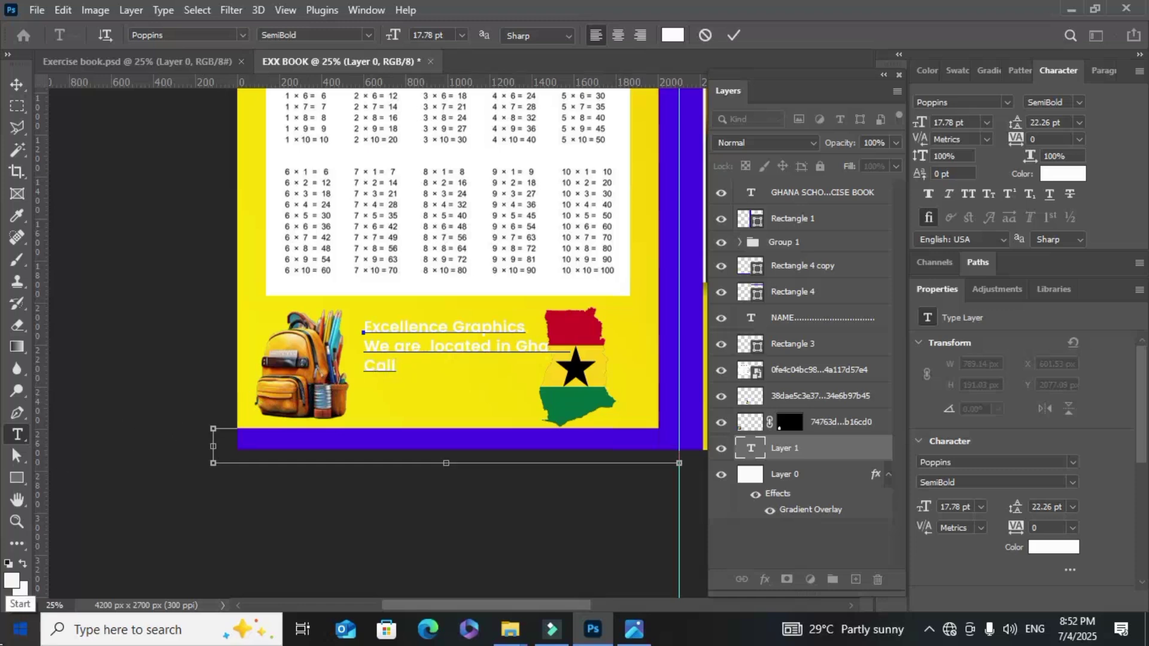
text(Call U)
text(s)
text( a)
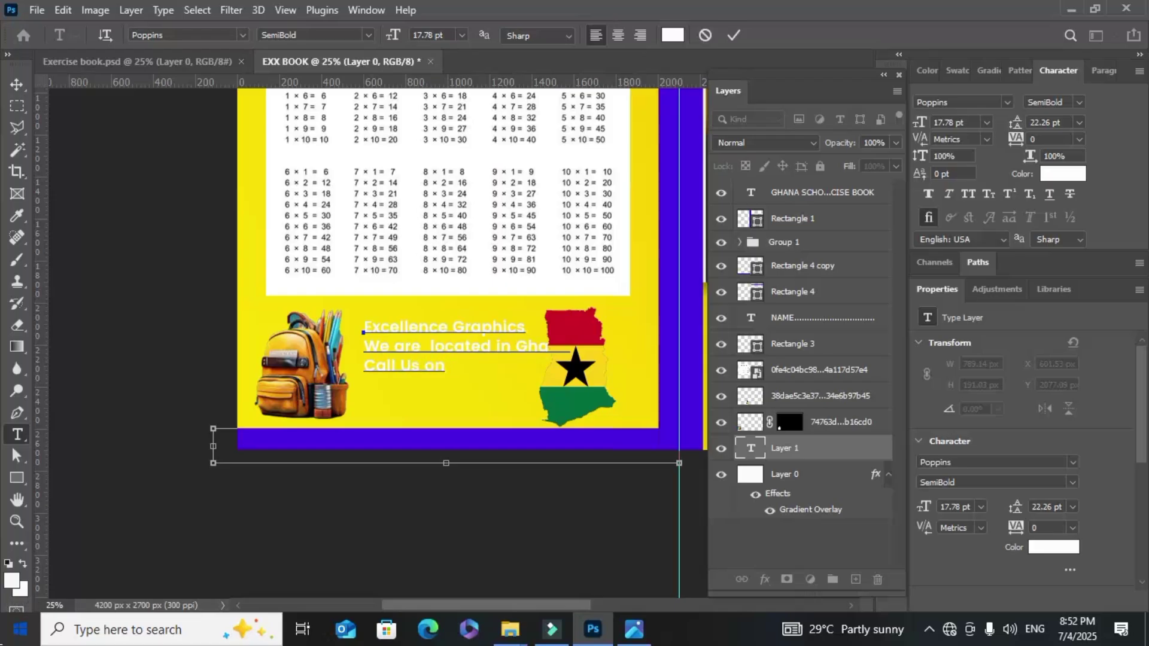
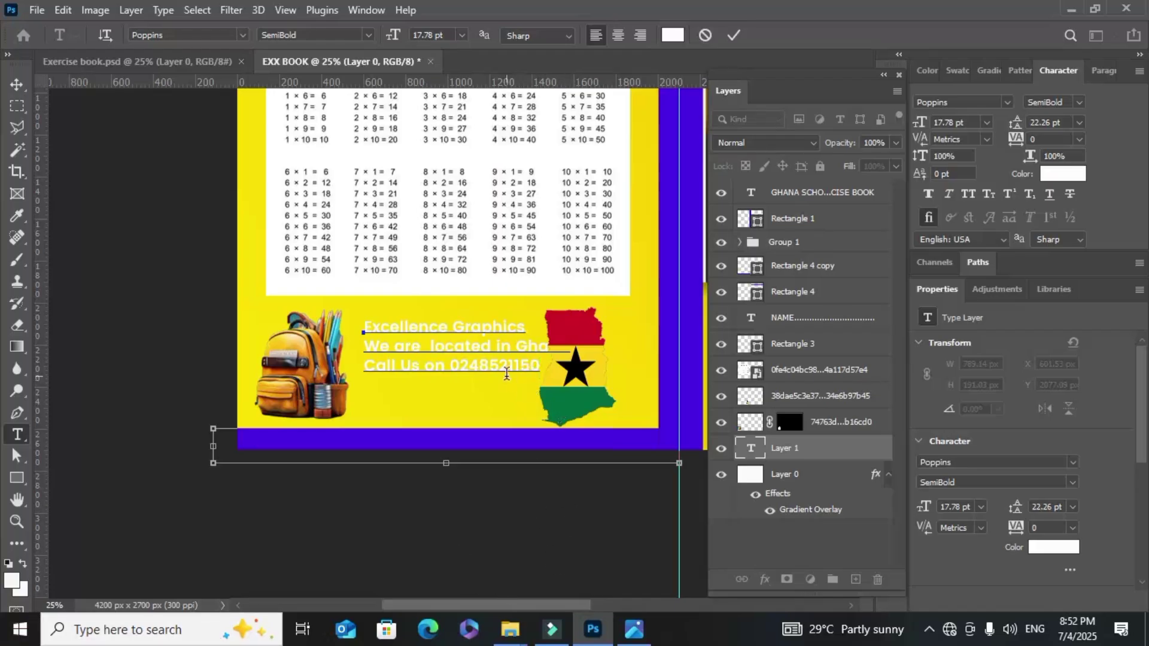
Change all three lines of the contact text to near-black 070403
drag(363, 328, 541, 370)
click(1062, 173)
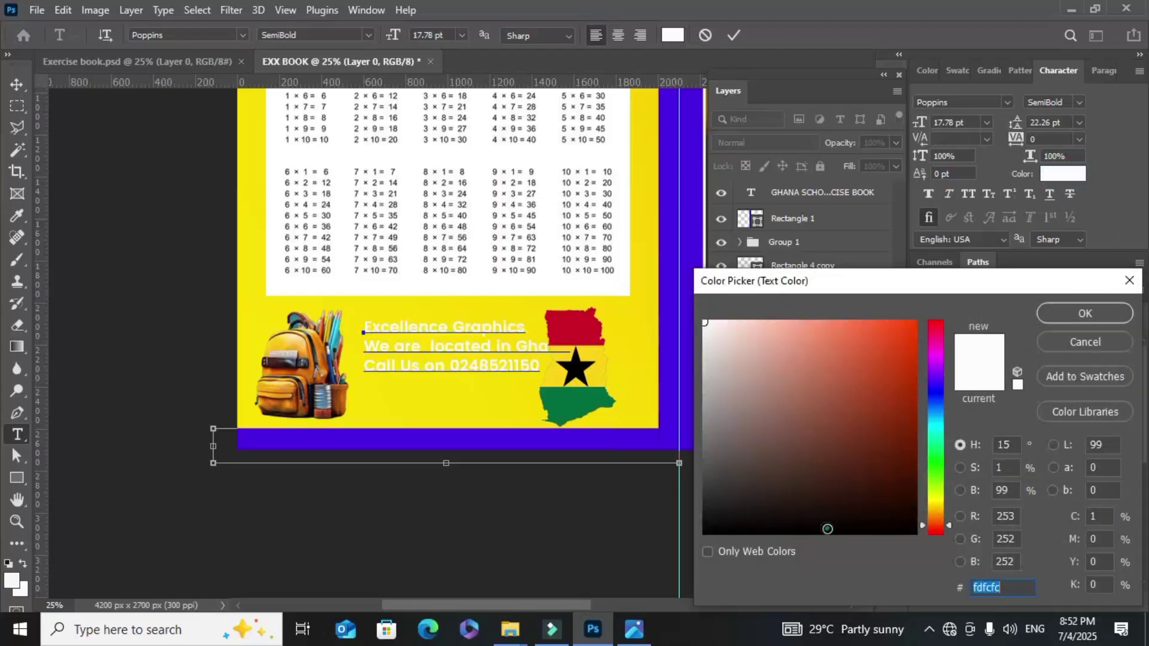
click(827, 528)
click(1072, 314)
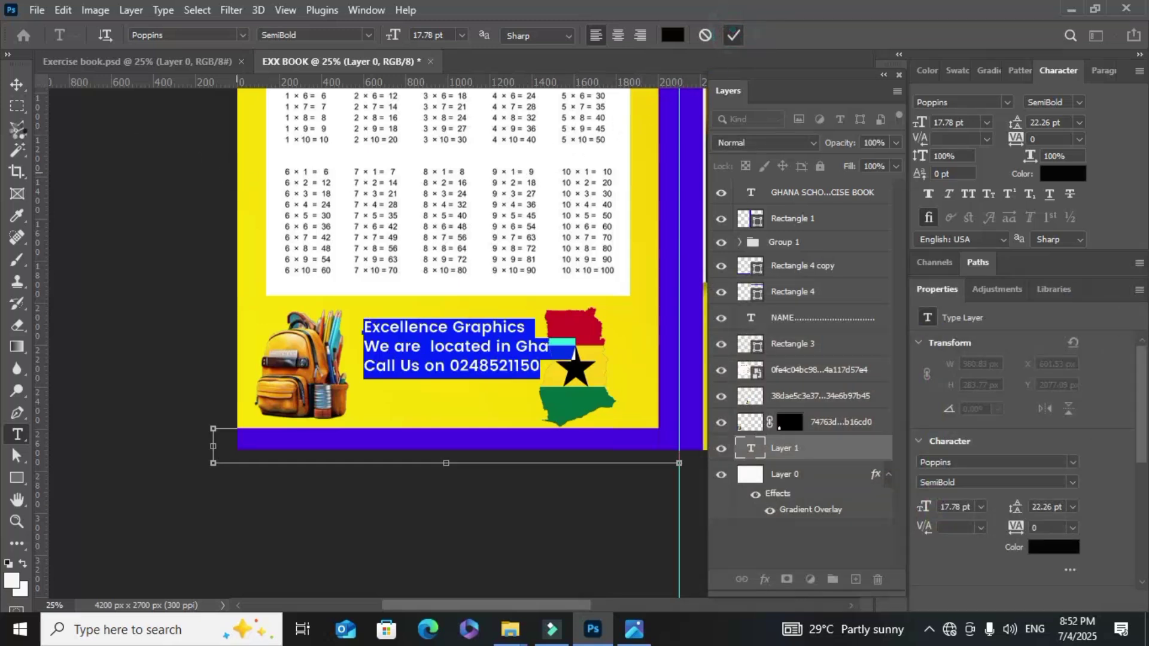
click(16, 84)
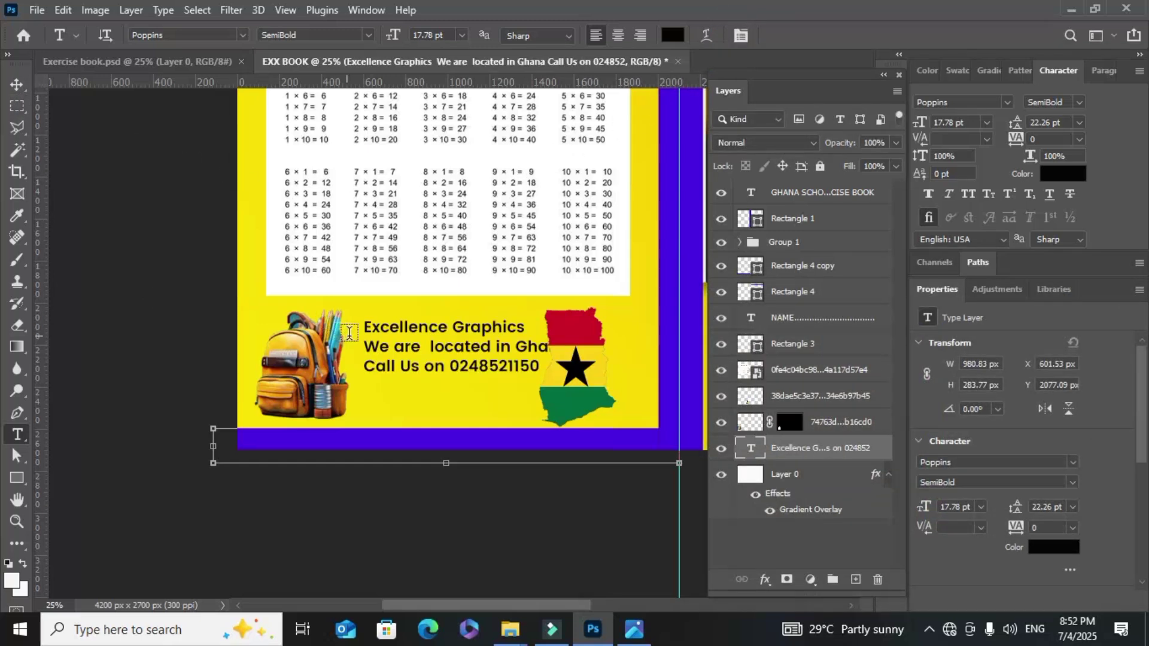
Set the contact text to Regular weight, with only the 'Excellence Graphics' heading Bold
drag(366, 328, 541, 367)
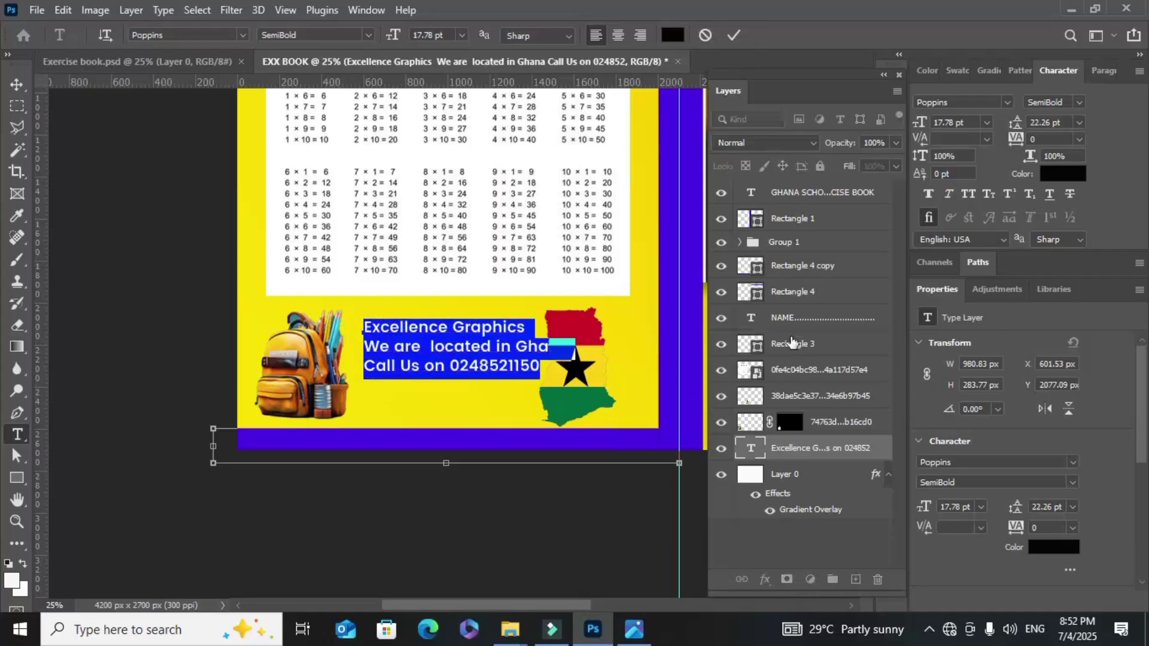
click(1080, 104)
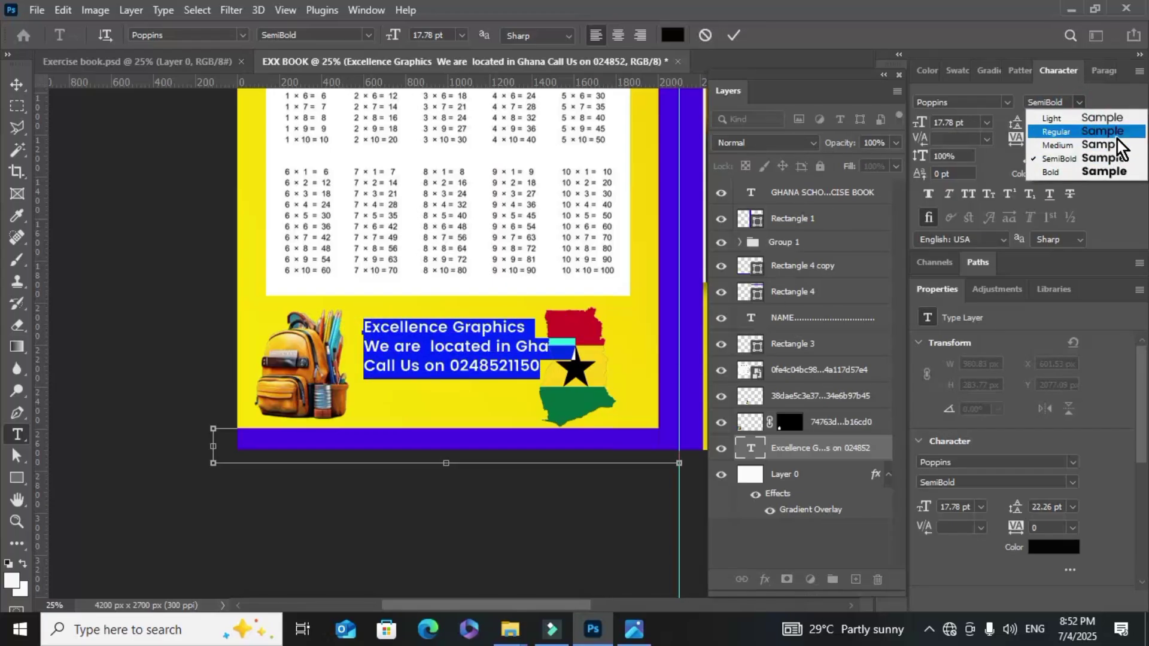
click(1117, 135)
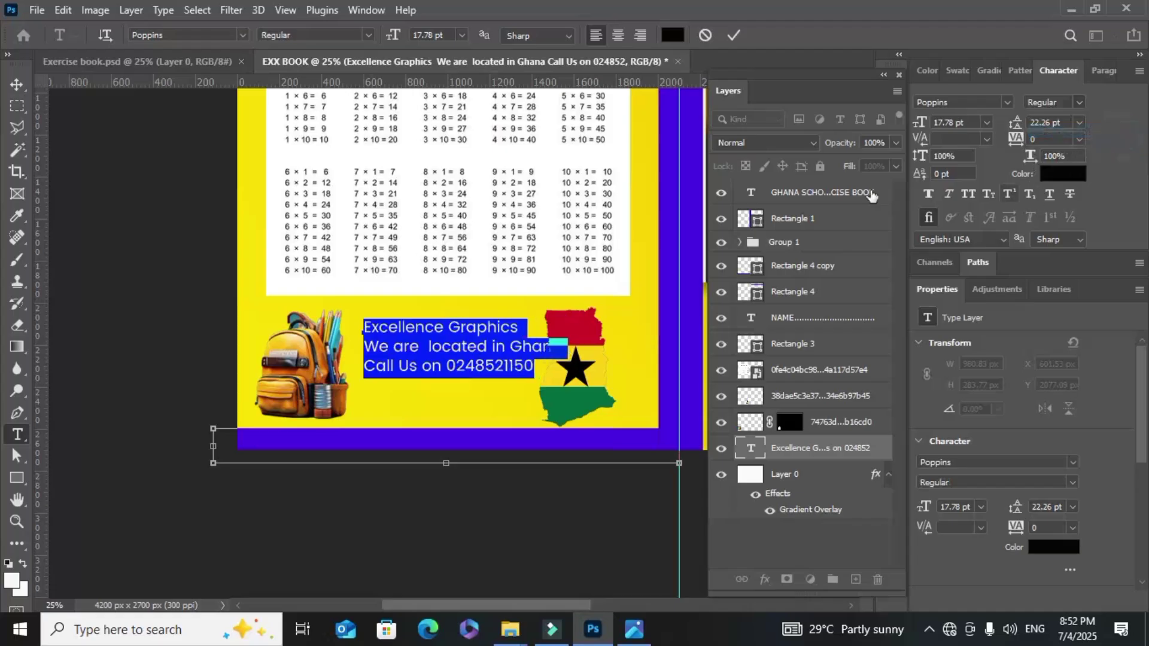
click(736, 40)
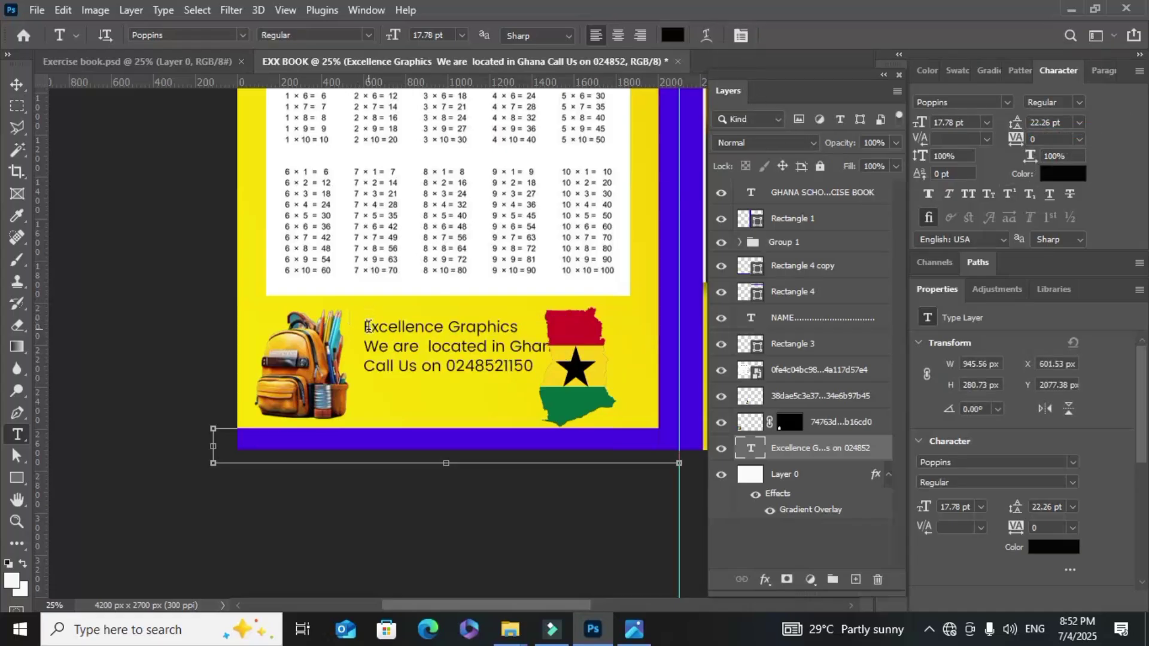
drag(366, 327, 523, 328)
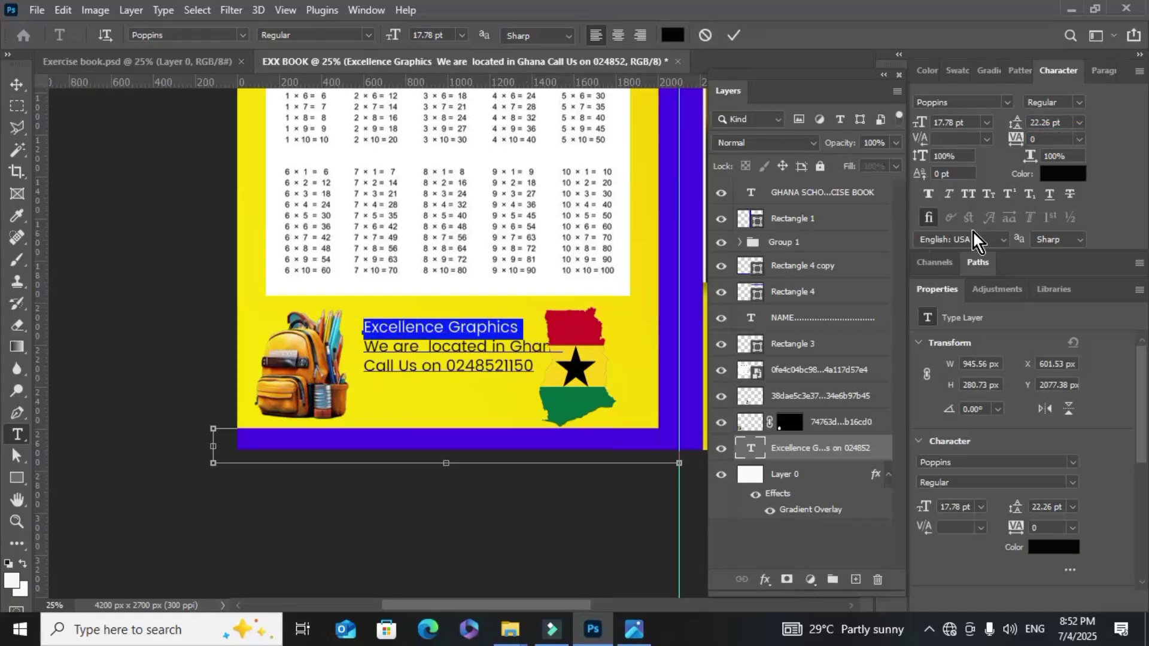
click(1079, 104)
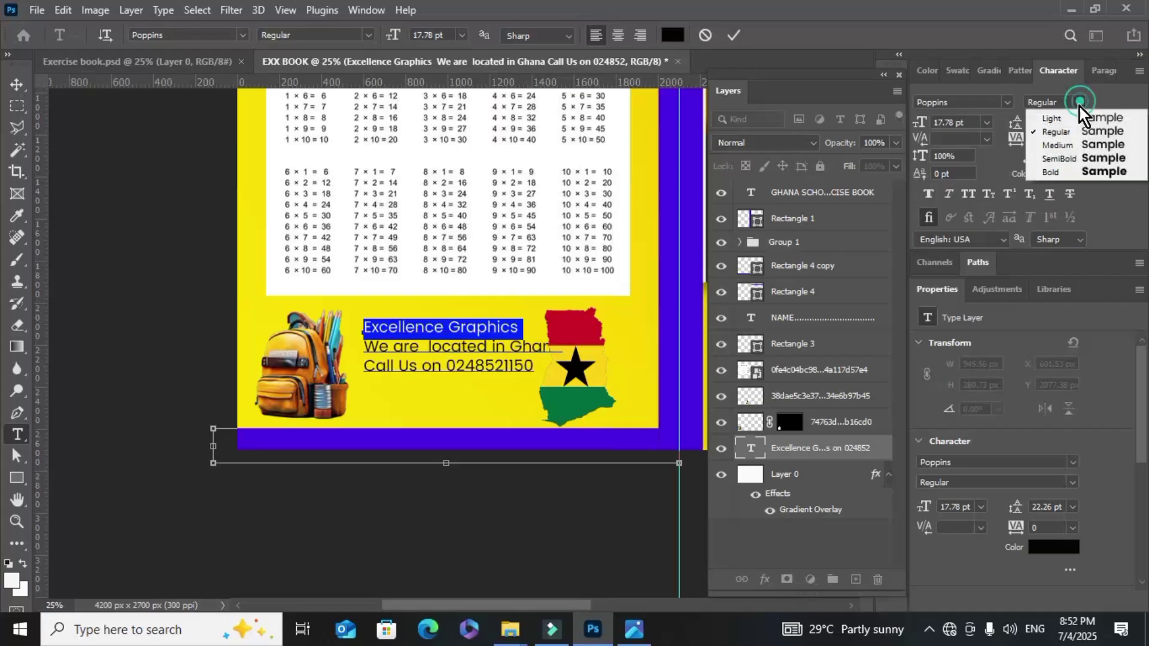
click(1100, 179)
click(733, 36)
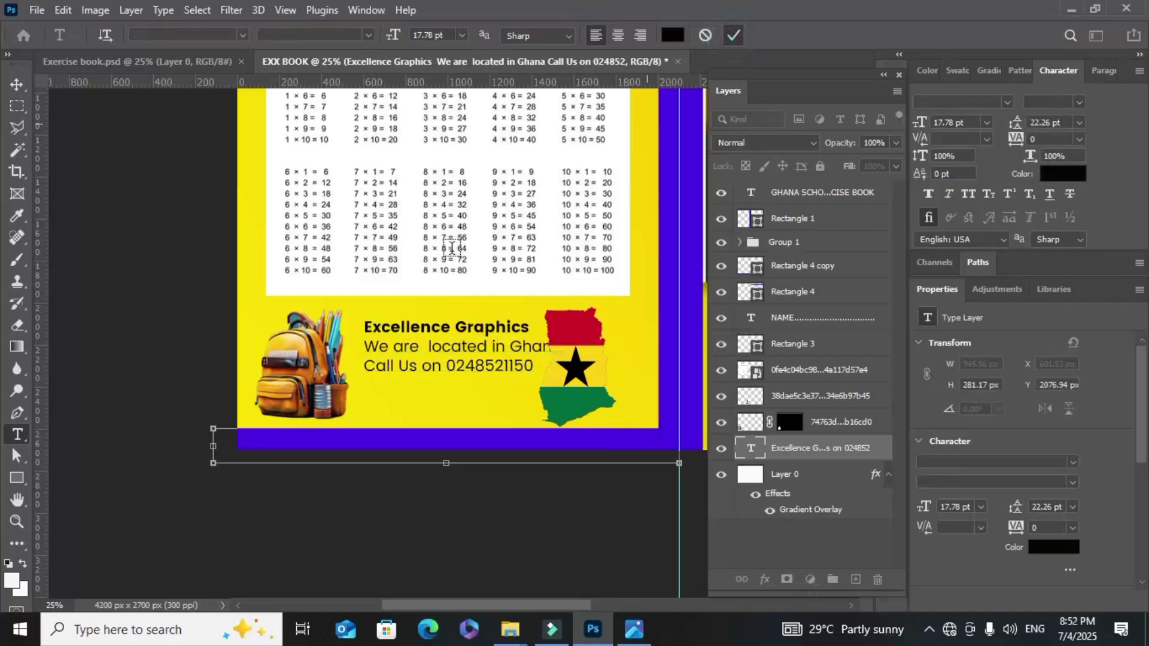
click(17, 84)
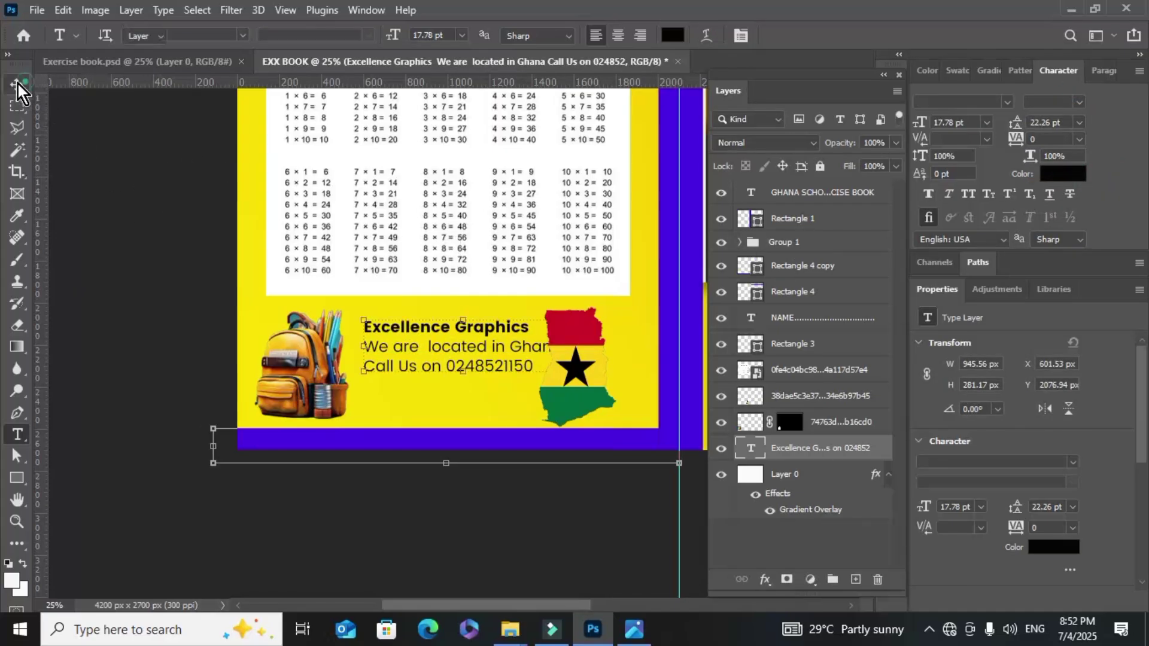
Move the contact text block lower and scale it down to about 78%
drag(466, 353, 465, 374)
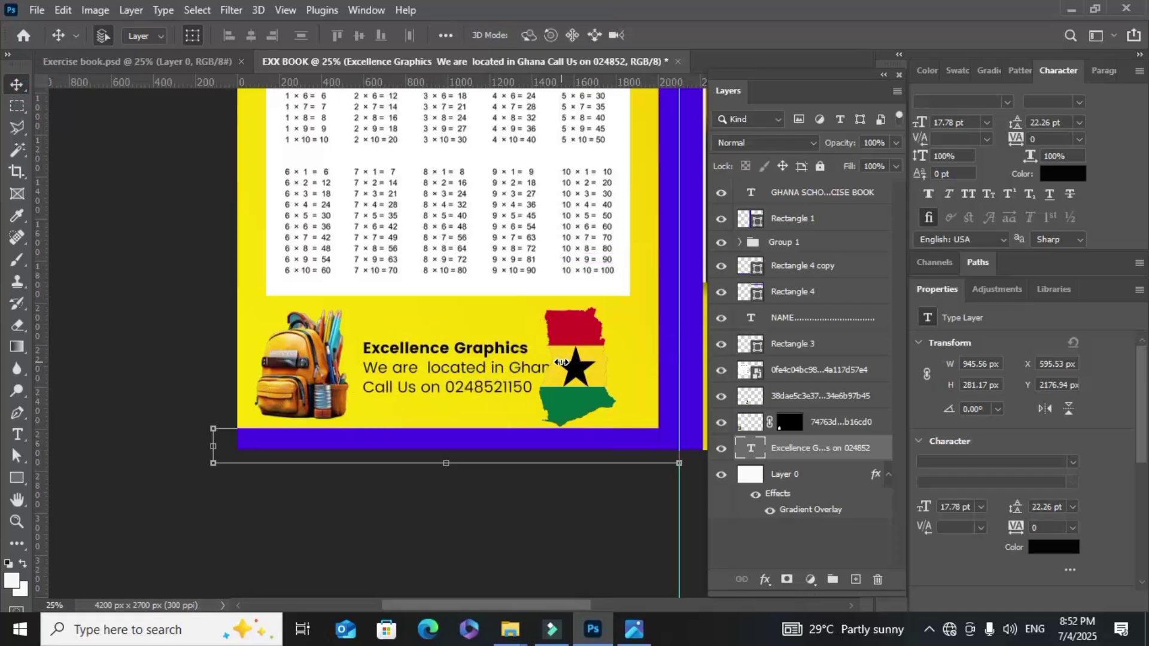
drag(561, 362, 518, 370)
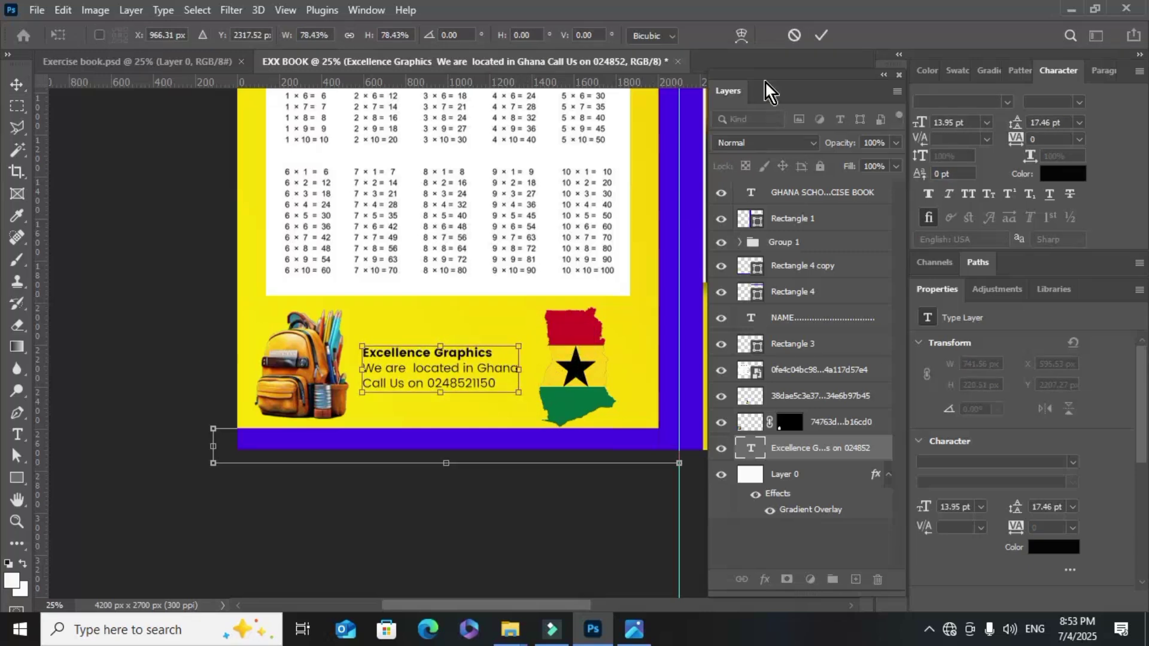
click(822, 37)
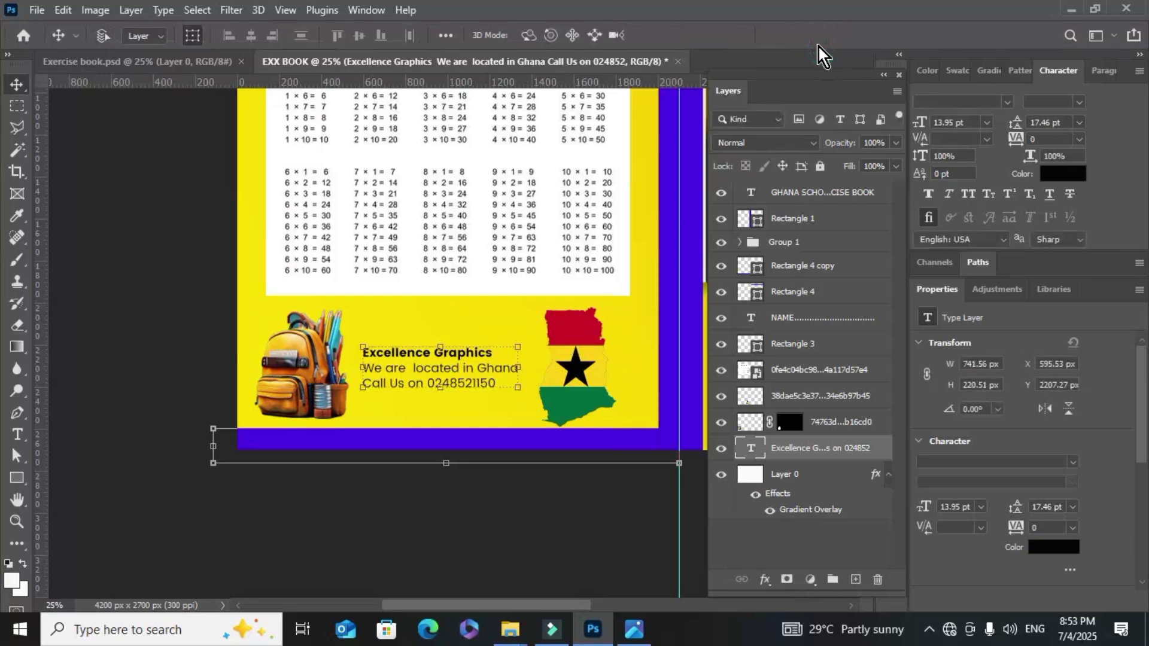
Cancel a Save As, review the whole spread, and select the back cover's bottom purple bar
key(ctrl+s)
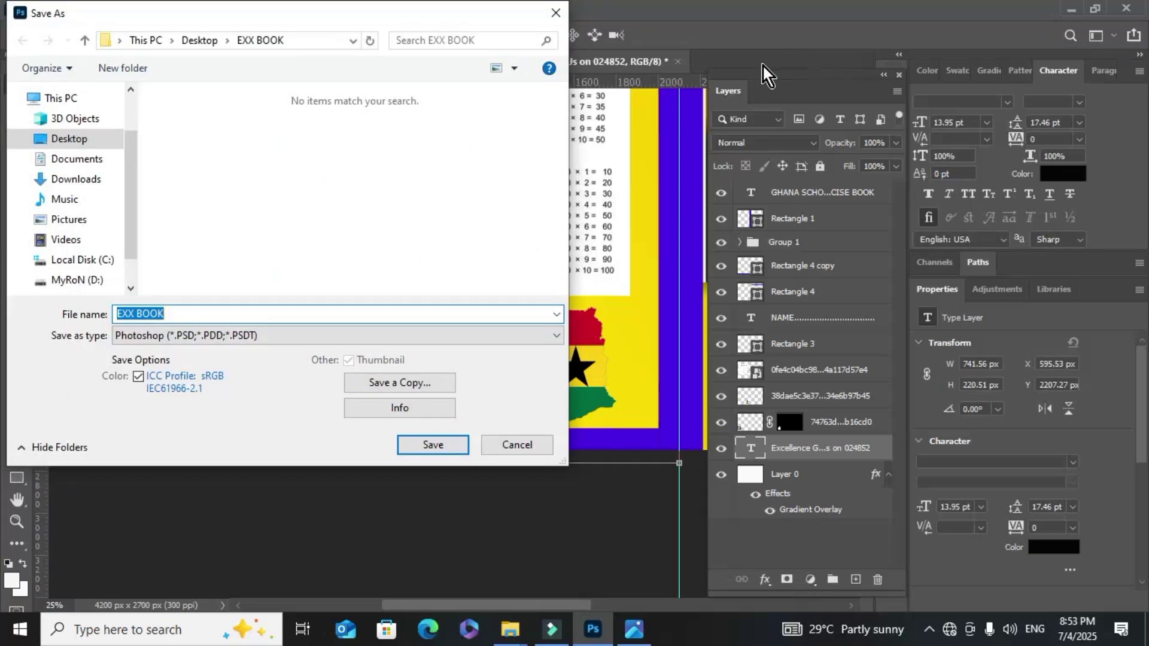
click(507, 445)
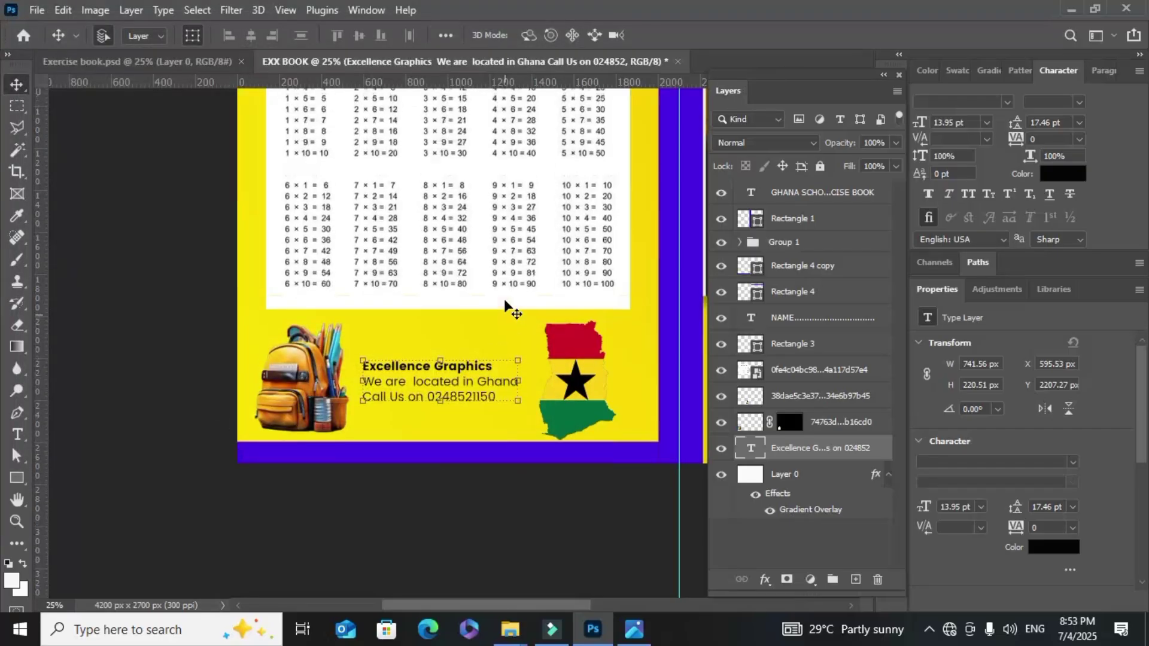
scroll(505, 306, up, 2)
key(ctrl)
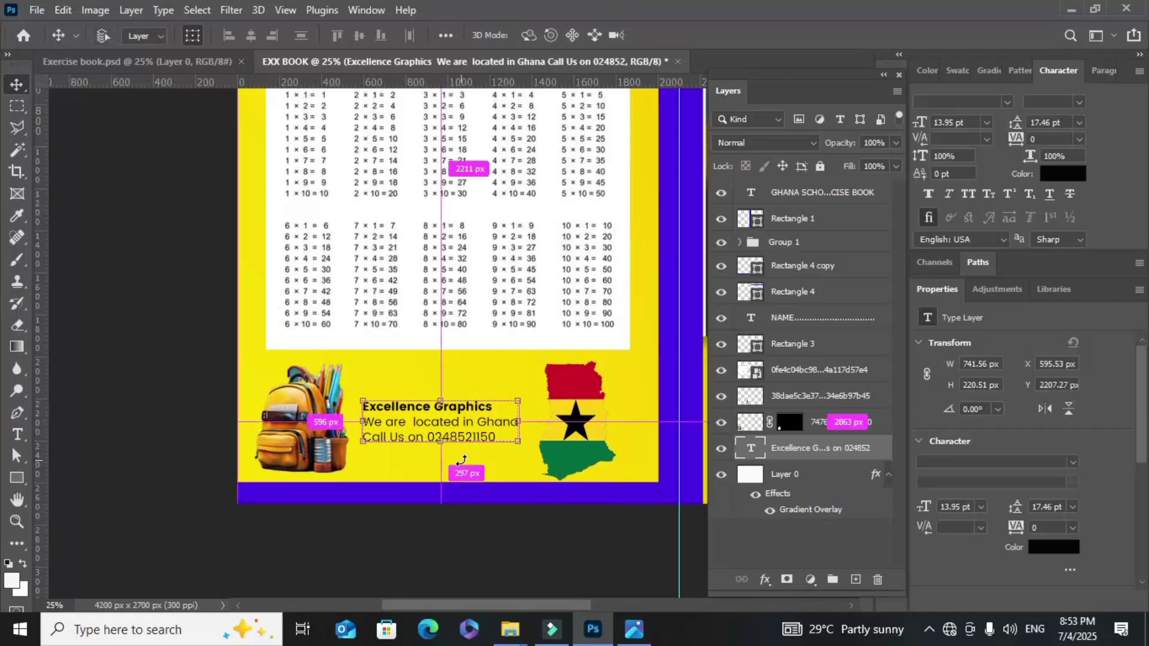
key(ctrl+minus)
key(ctrl+minus)
key(ctrl+minus)
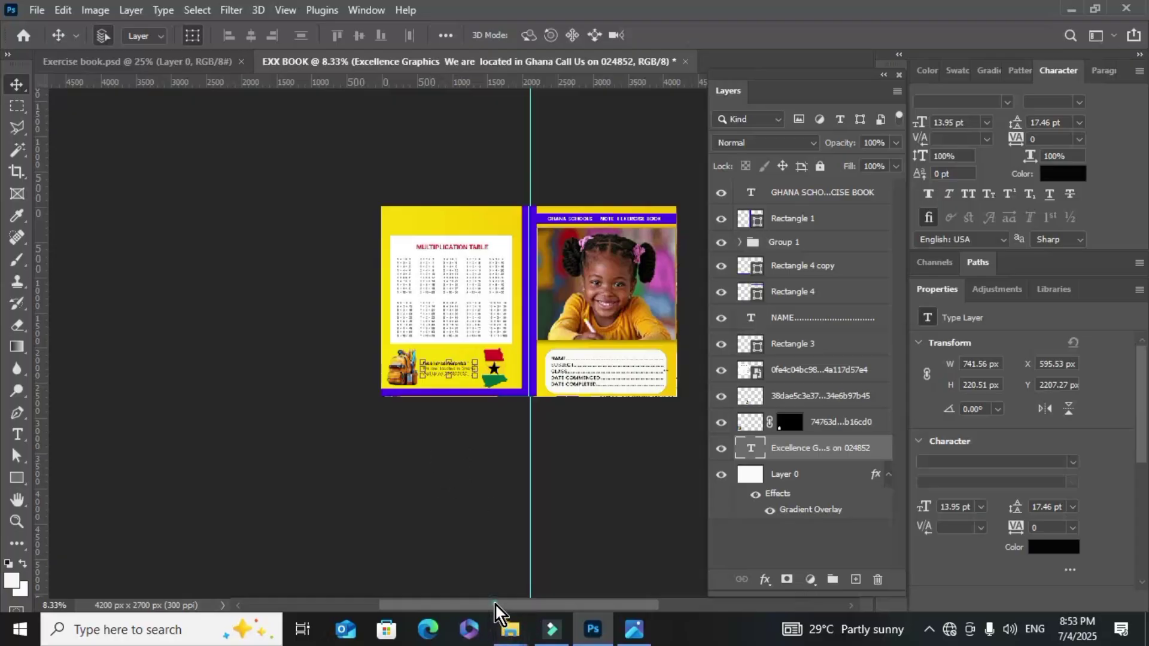
drag(494, 605, 526, 602)
scroll(460, 502, up, 1)
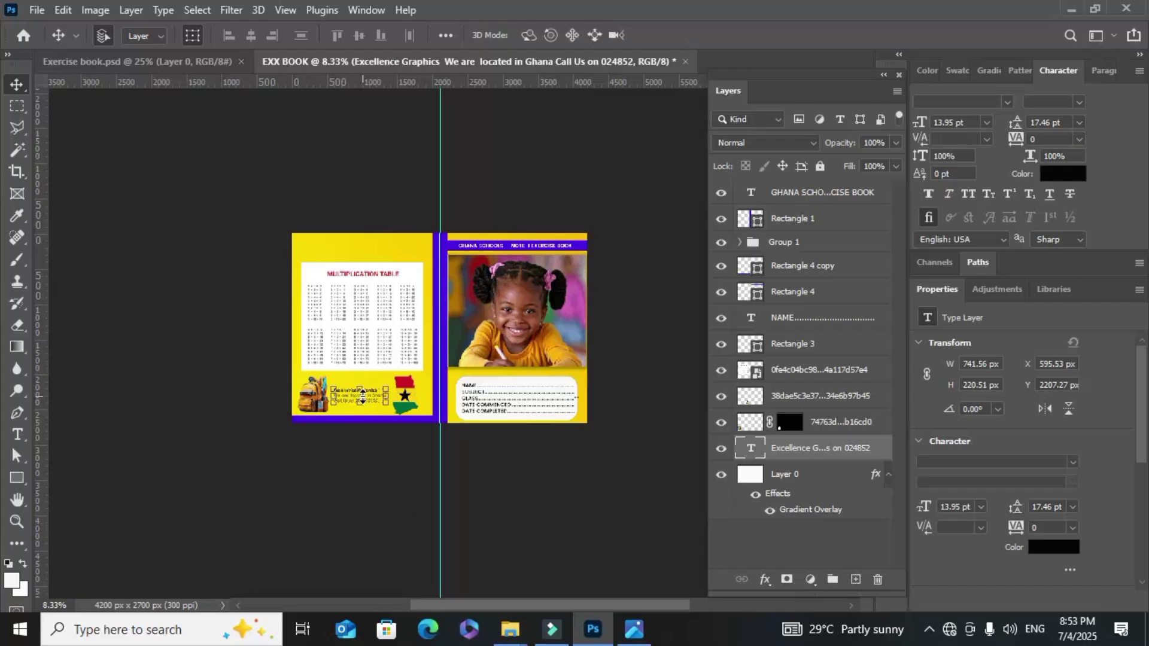
scroll(455, 341, up, 2)
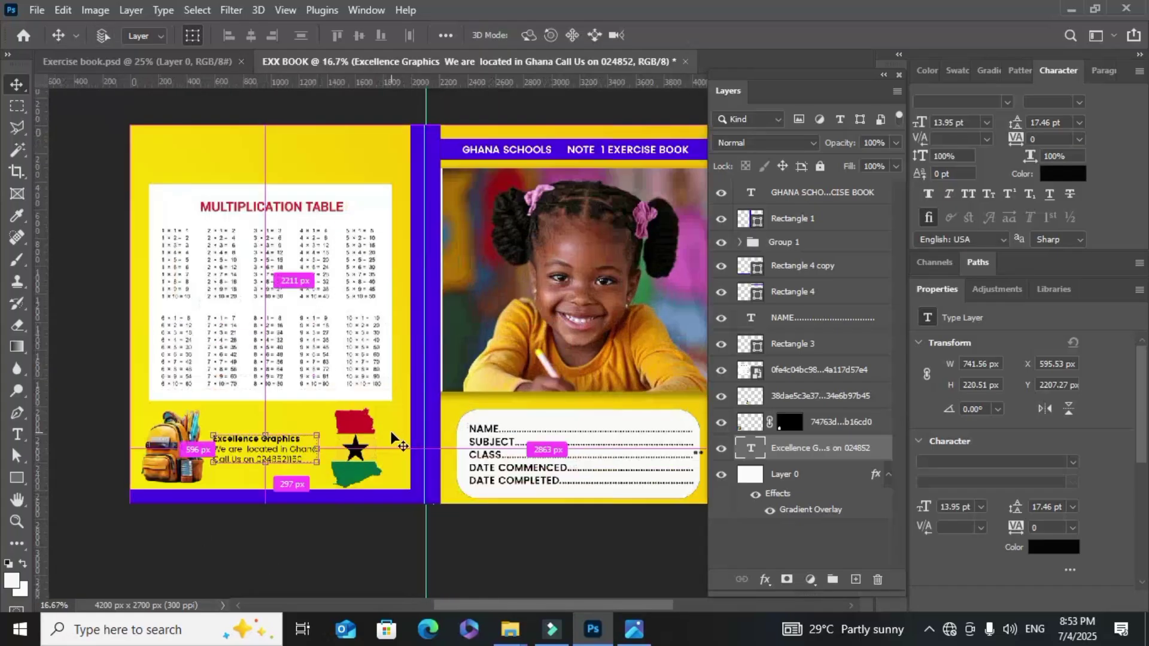
scroll(392, 442, down, 1)
click(350, 461)
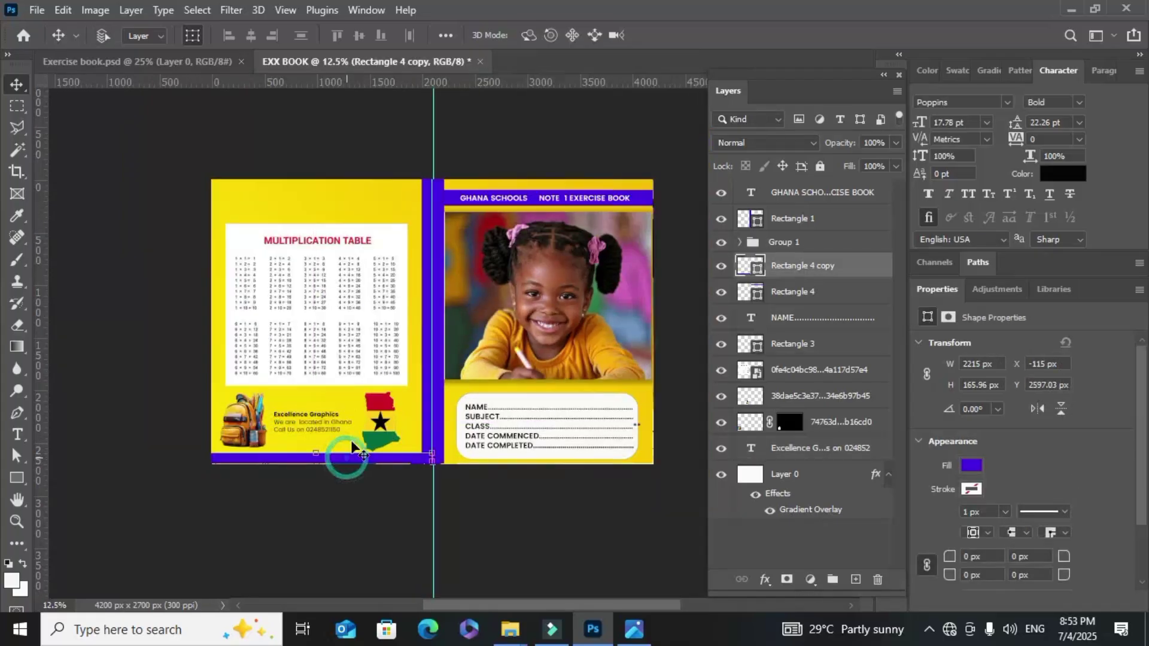
Duplicate the bottom purple bar and select just the copy
key(ctrl+k)
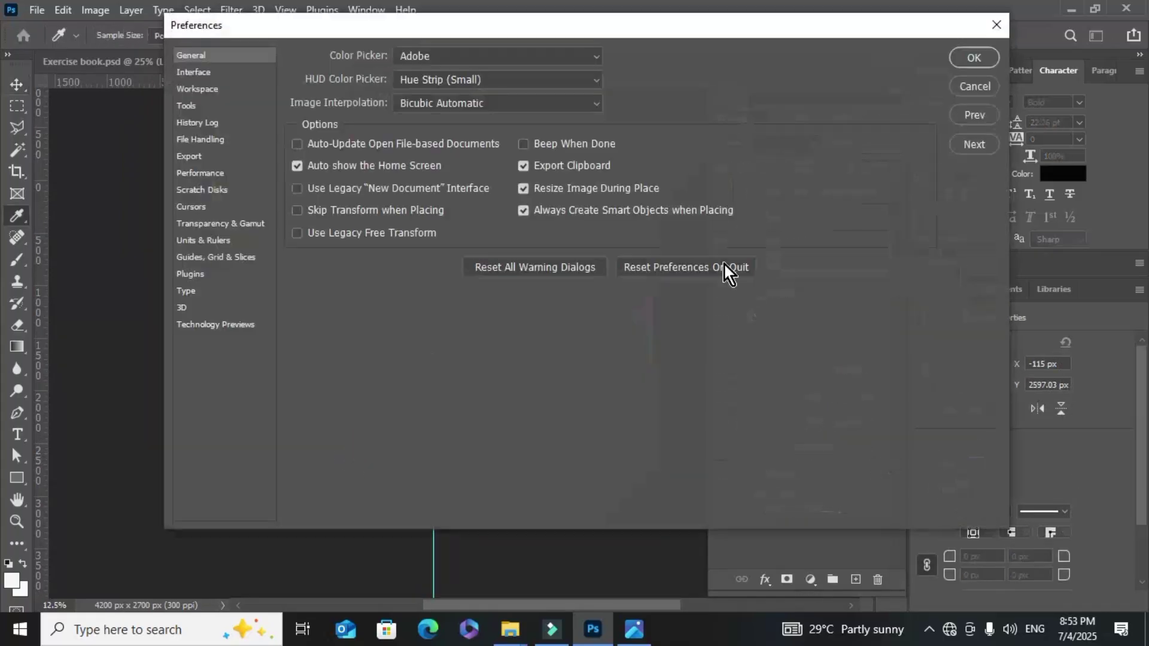
click(974, 87)
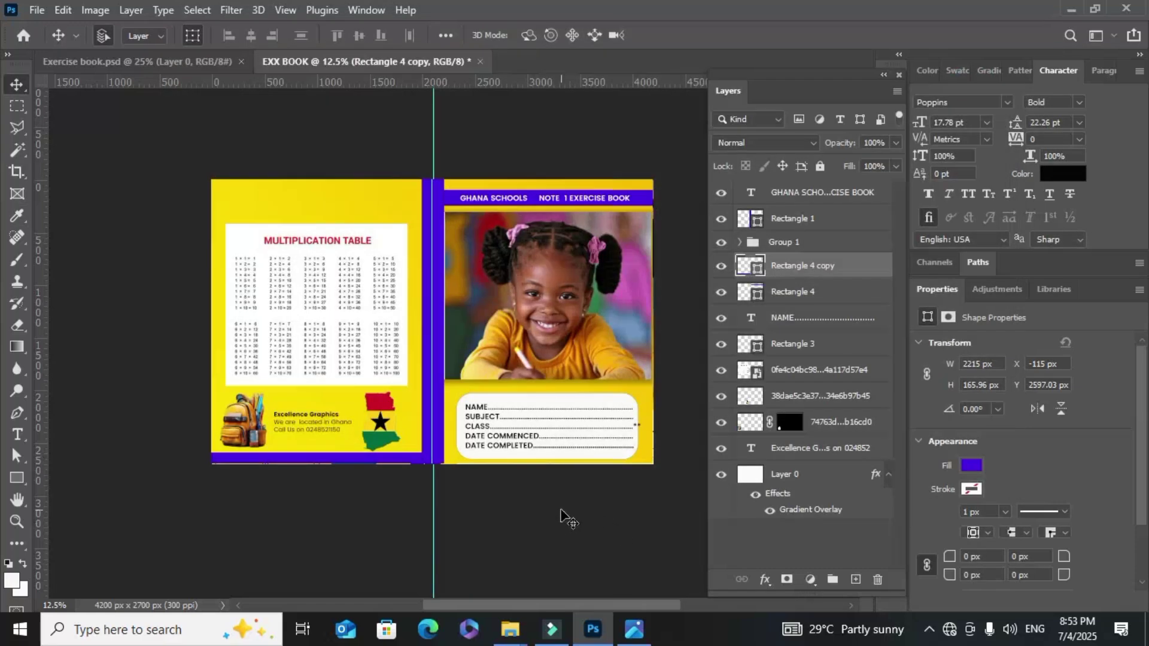
key(ctrl+plus)
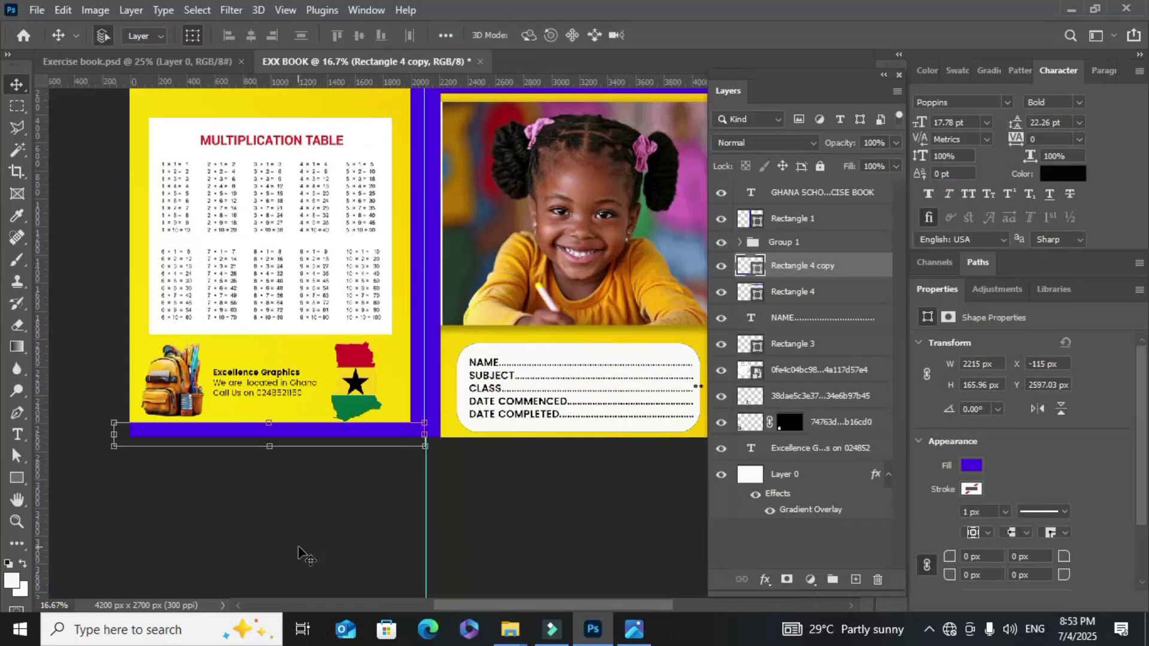
key(ctrl+j)
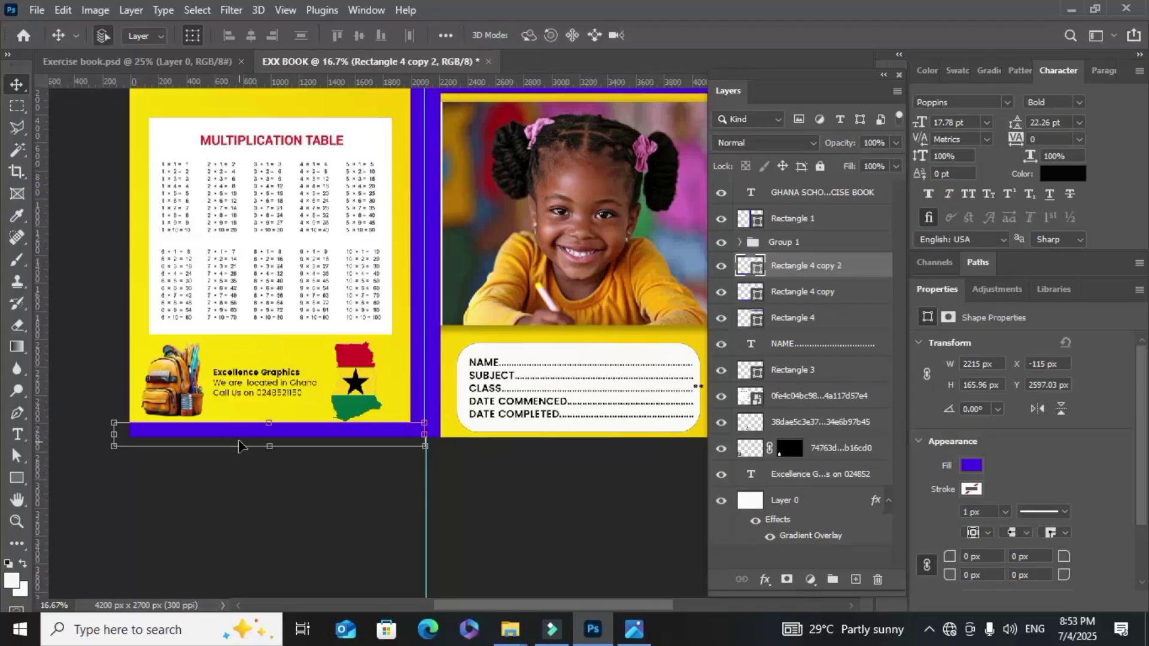
drag(242, 436, 216, 350)
mouse_move(218, 430)
mouse_down()
mouse_move(208, 375)
mouse_move(217, 435)
mouse_up()
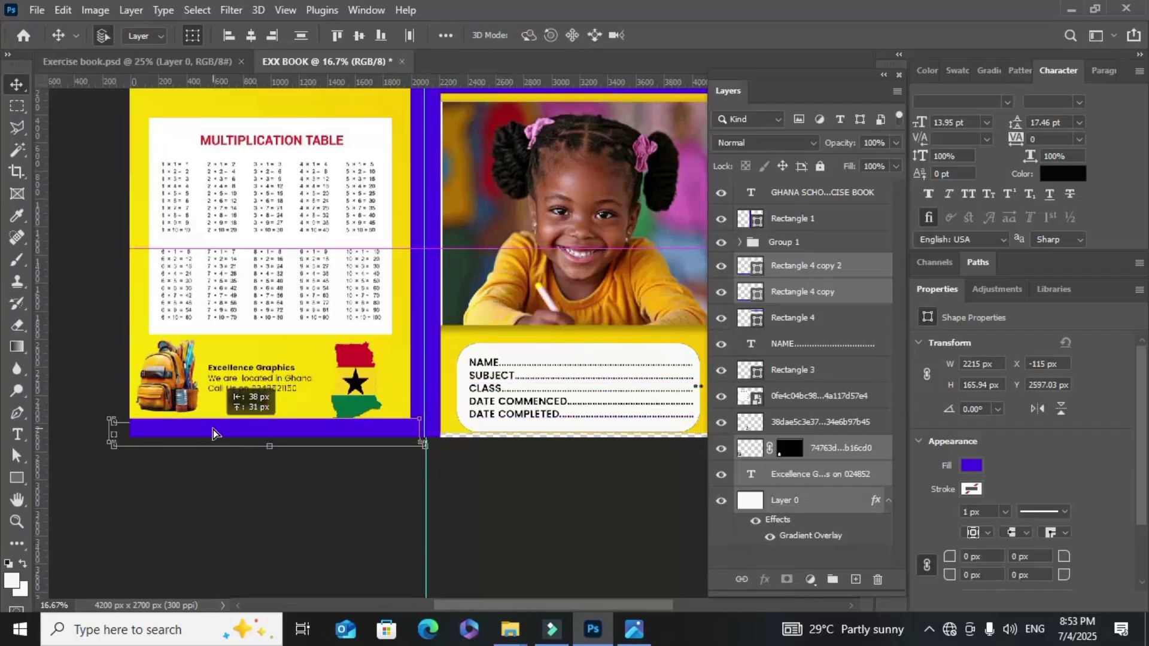
click(290, 442)
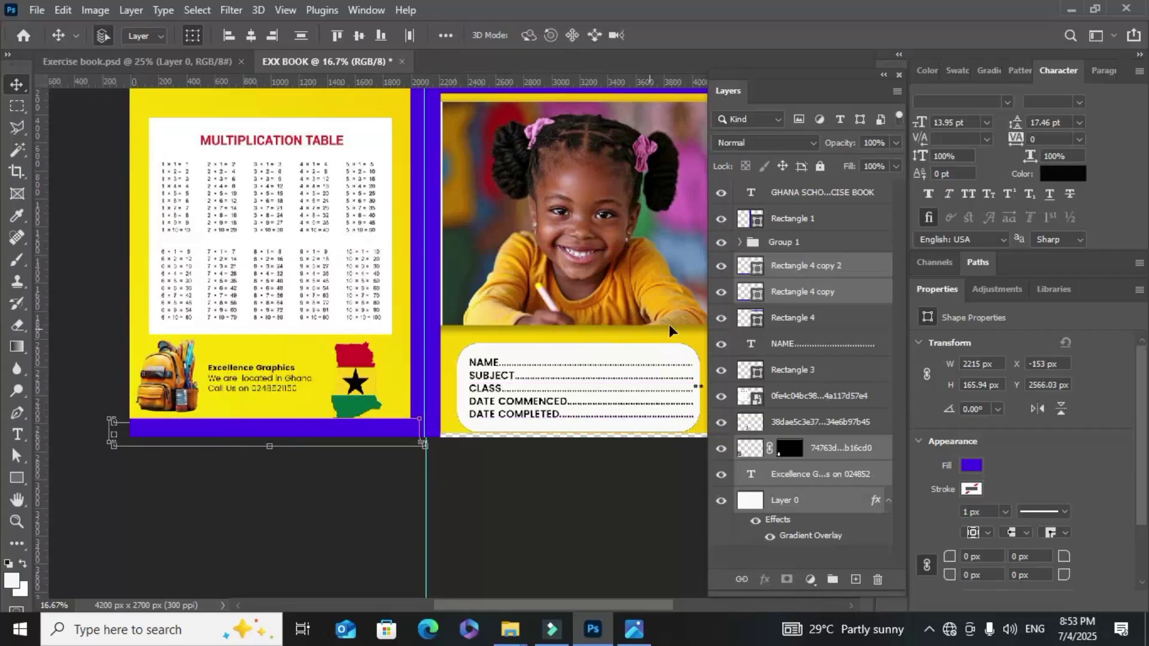
click(826, 292)
click(818, 266)
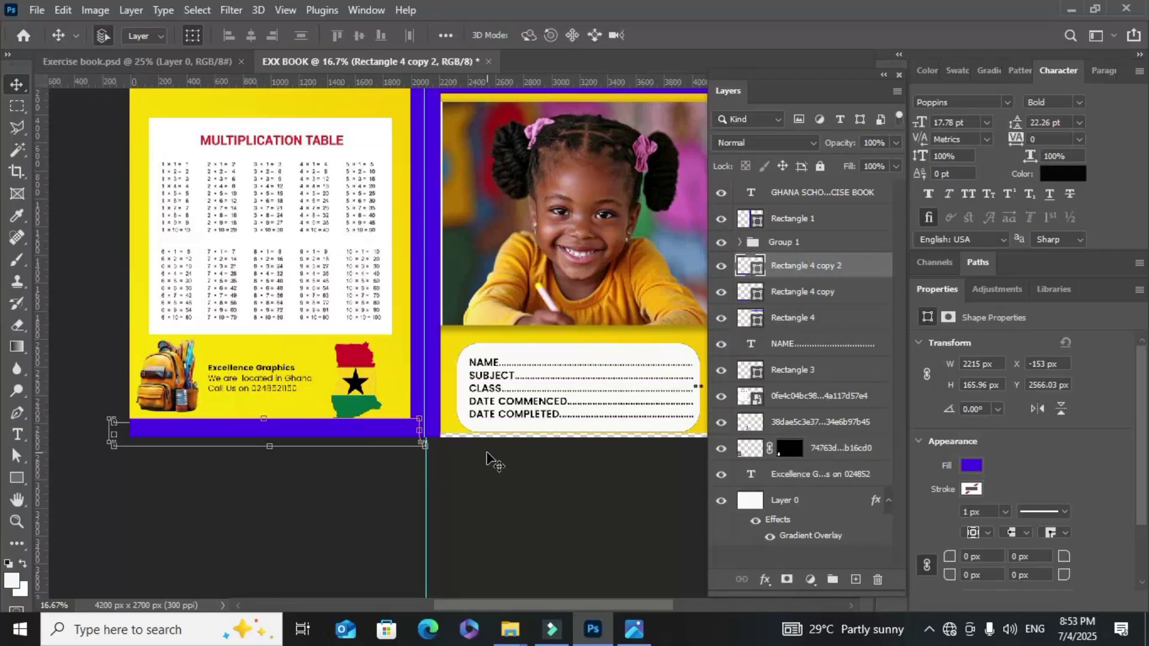
click(347, 432)
Make another copy of the purple bar and drag it toward the back cover's top
key(ctrl+j)
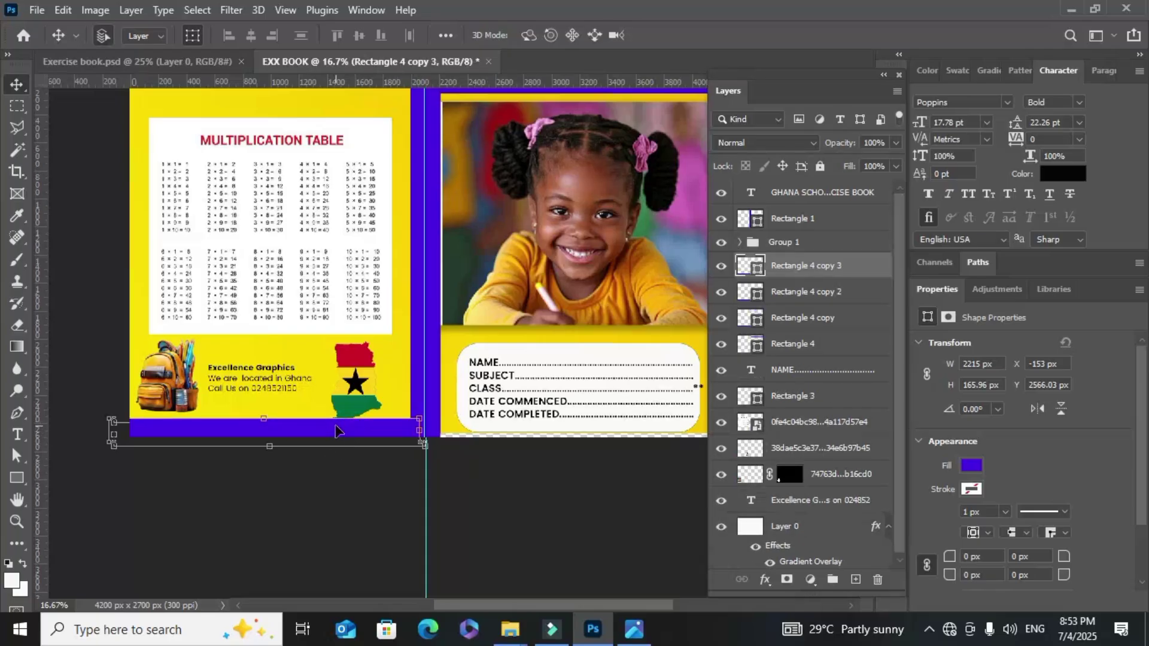
drag(334, 430, 339, 148)
scroll(359, 179, up, 3)
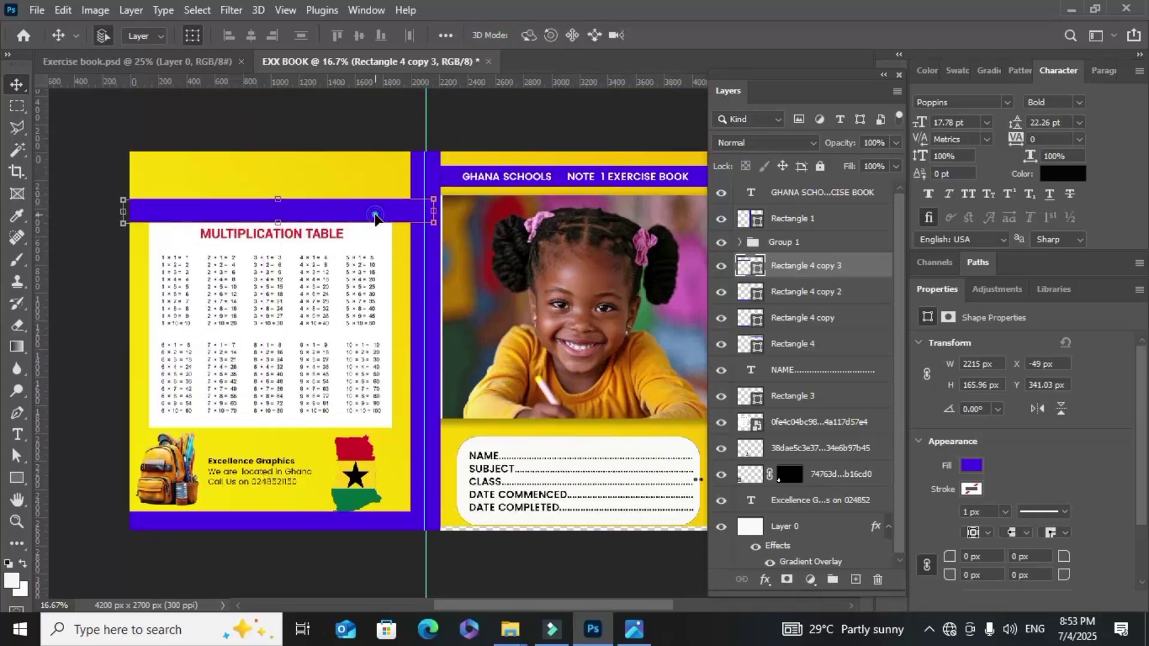
Position the purple bar just above the multiplication table
drag(375, 216, 246, 202)
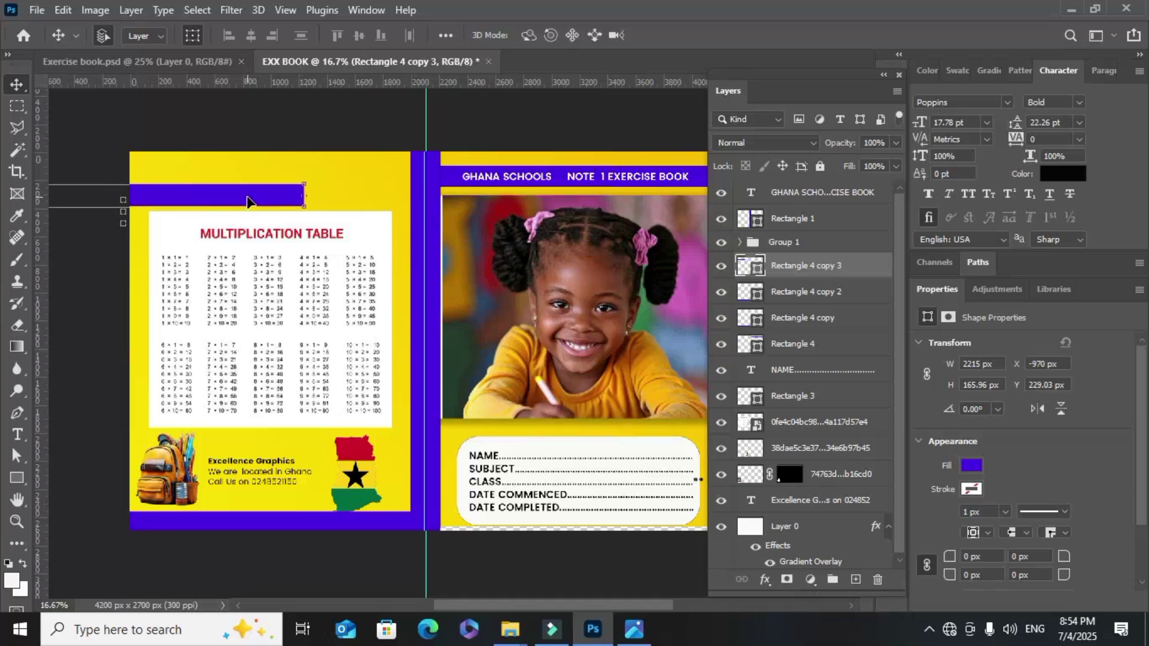
click(278, 194)
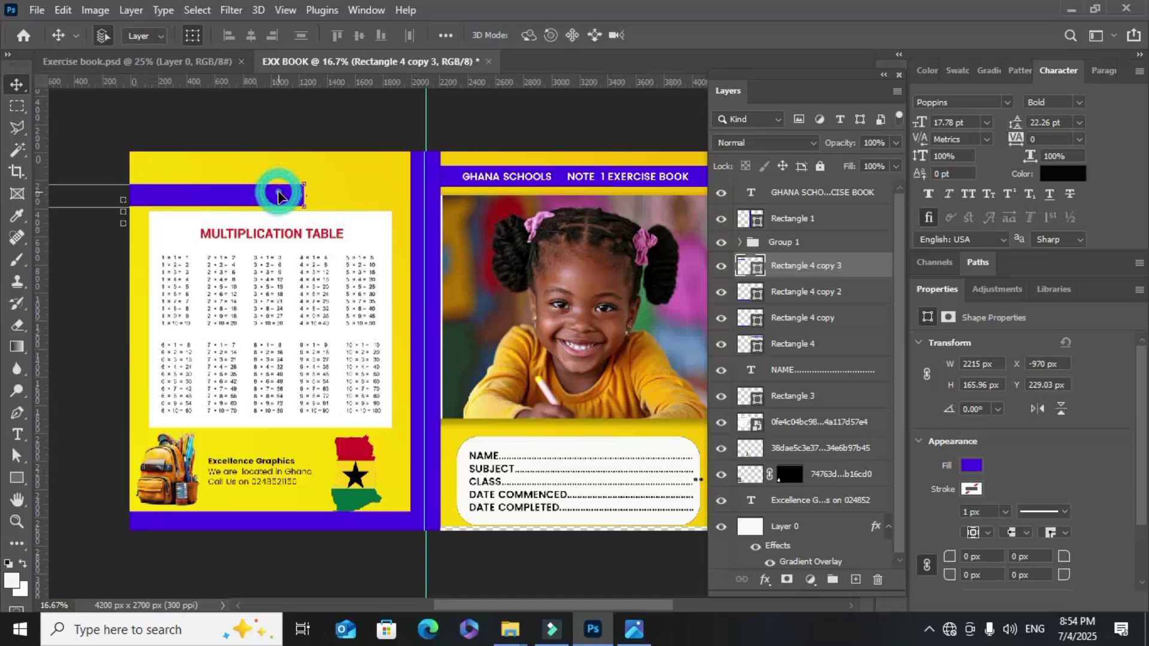
key(ctrl)
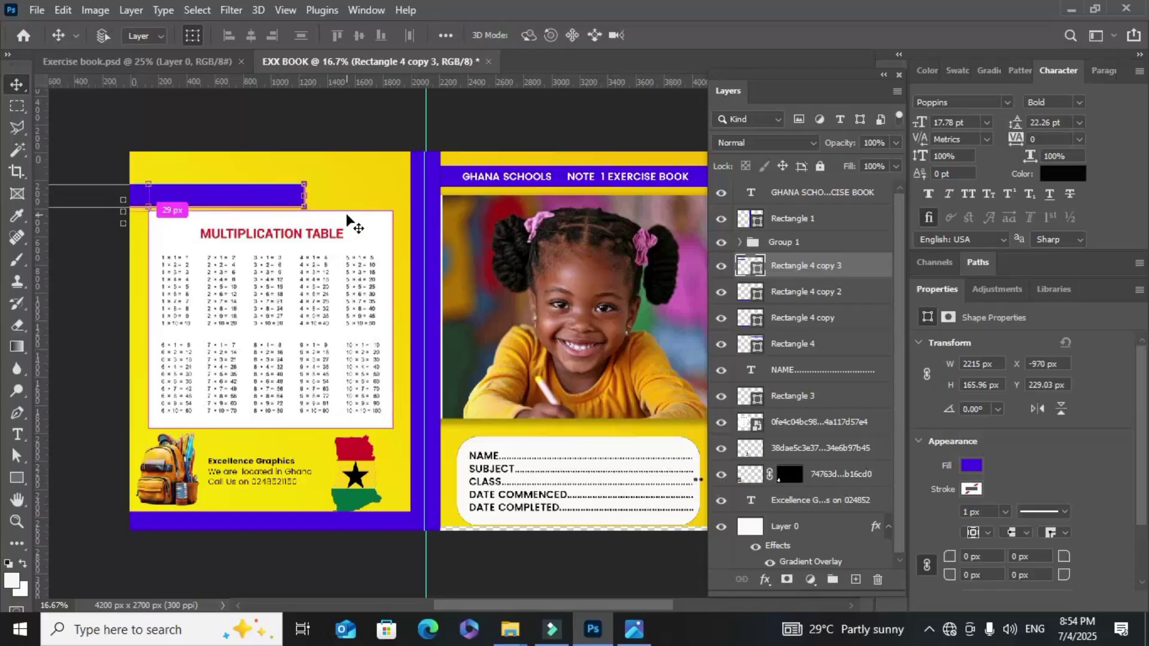
Copy the strip to the back cover's top edge and narrow it to 981 px beside the spine
key(ctrl+j)
click(282, 194)
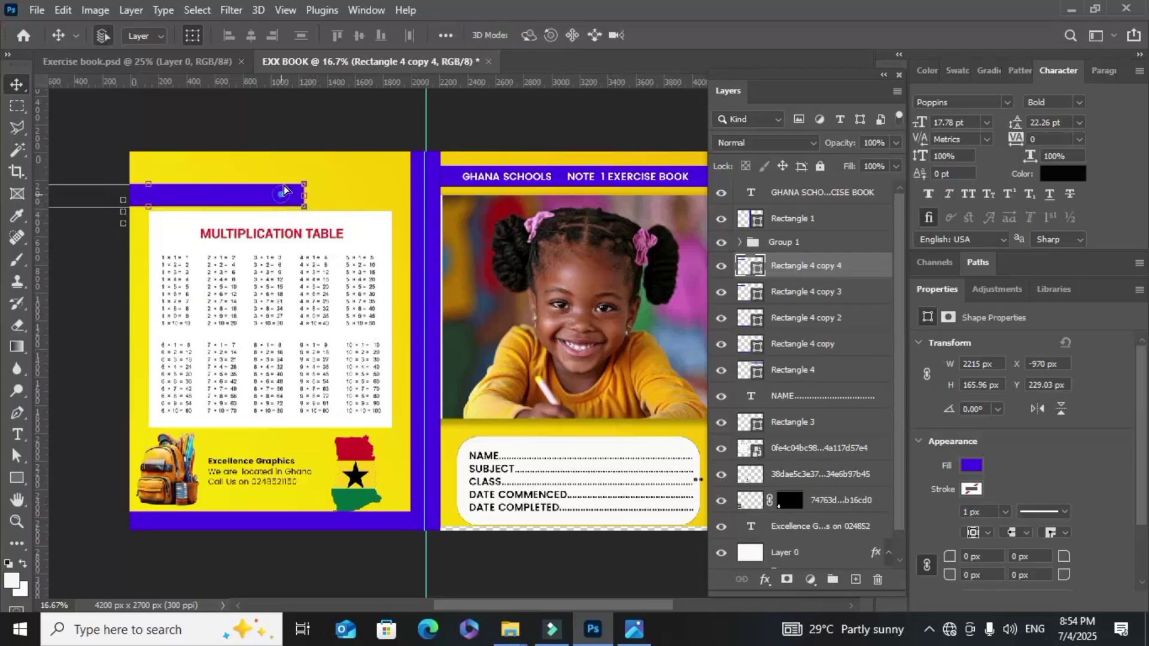
drag(284, 191, 422, 161)
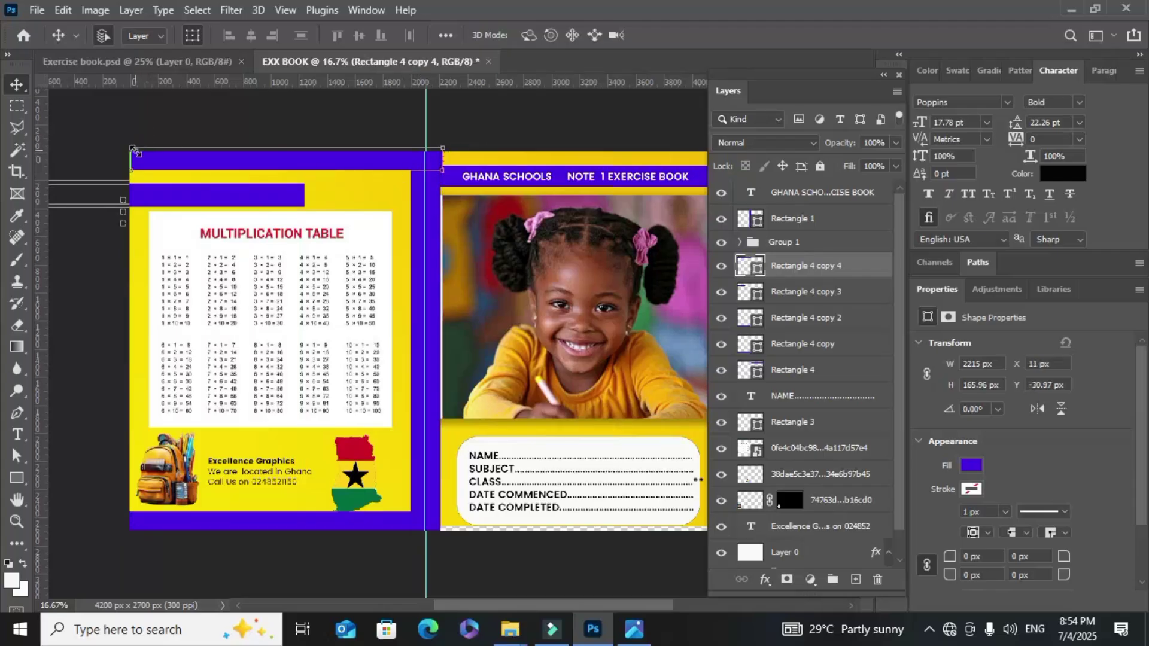
drag(127, 161, 304, 179)
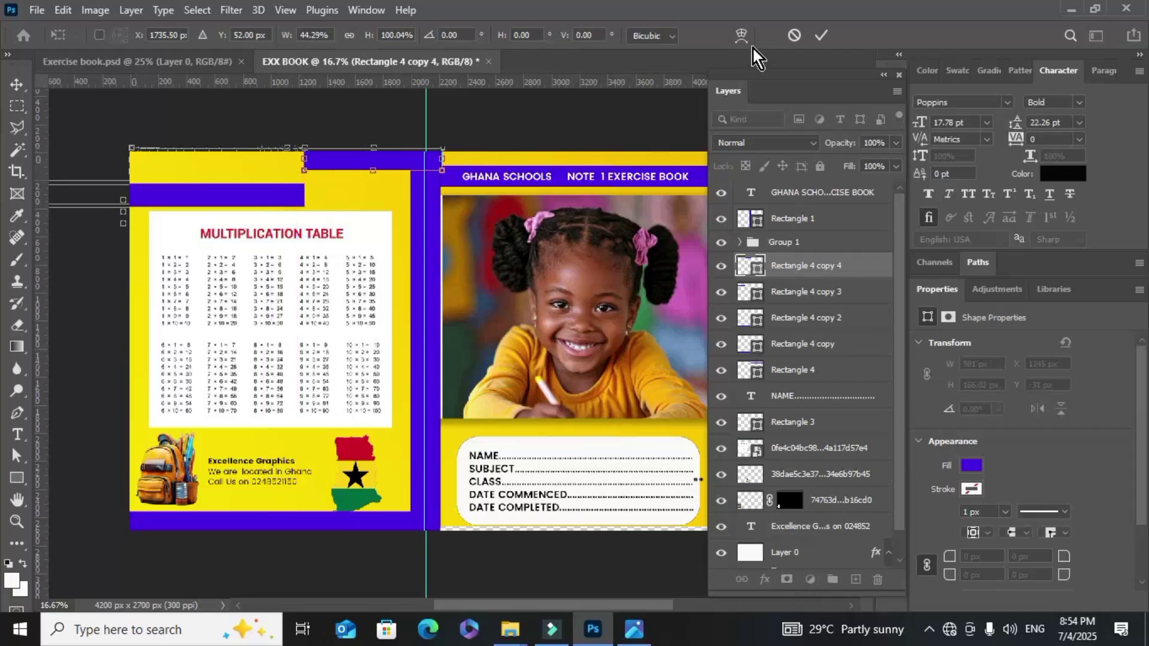
click(819, 37)
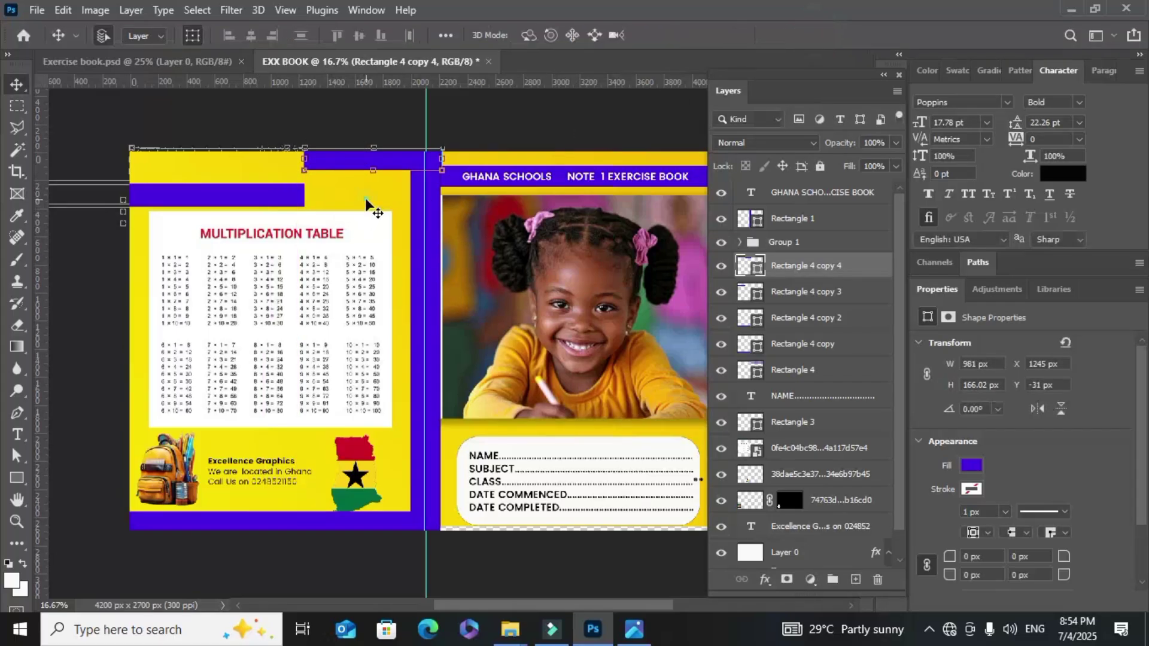
click(260, 389)
scroll(263, 383, down, 3)
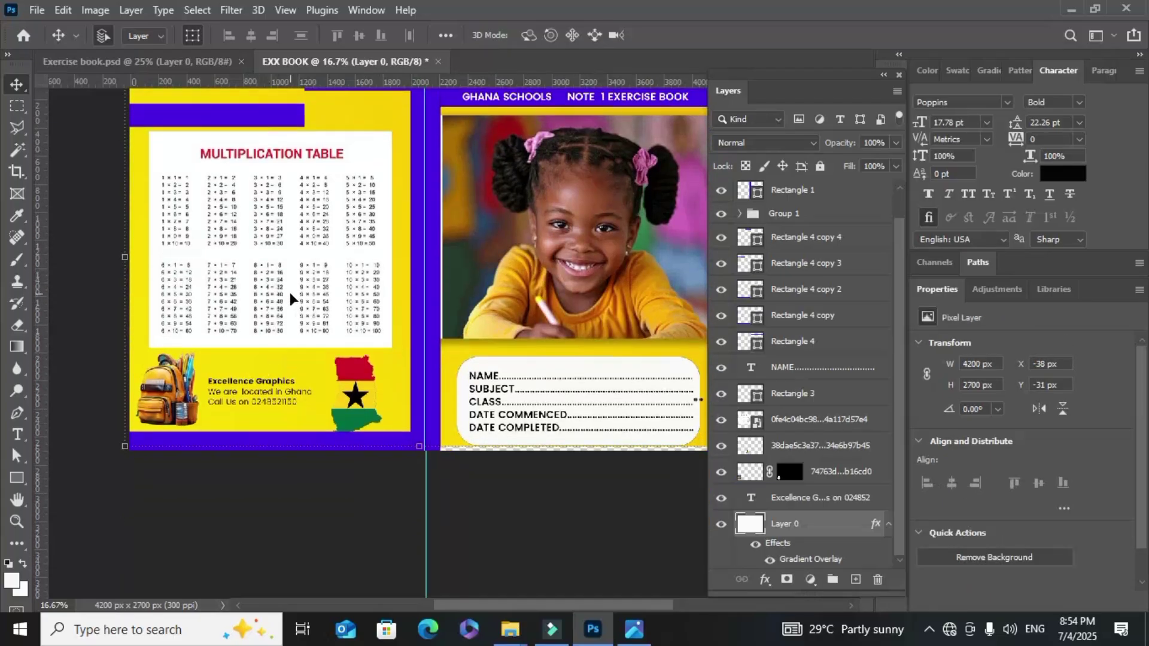
Drag a copy of the Excellence Graphics text onto the bottom purple bar and move it to the top of the layer stack
scroll(296, 353, down, 3)
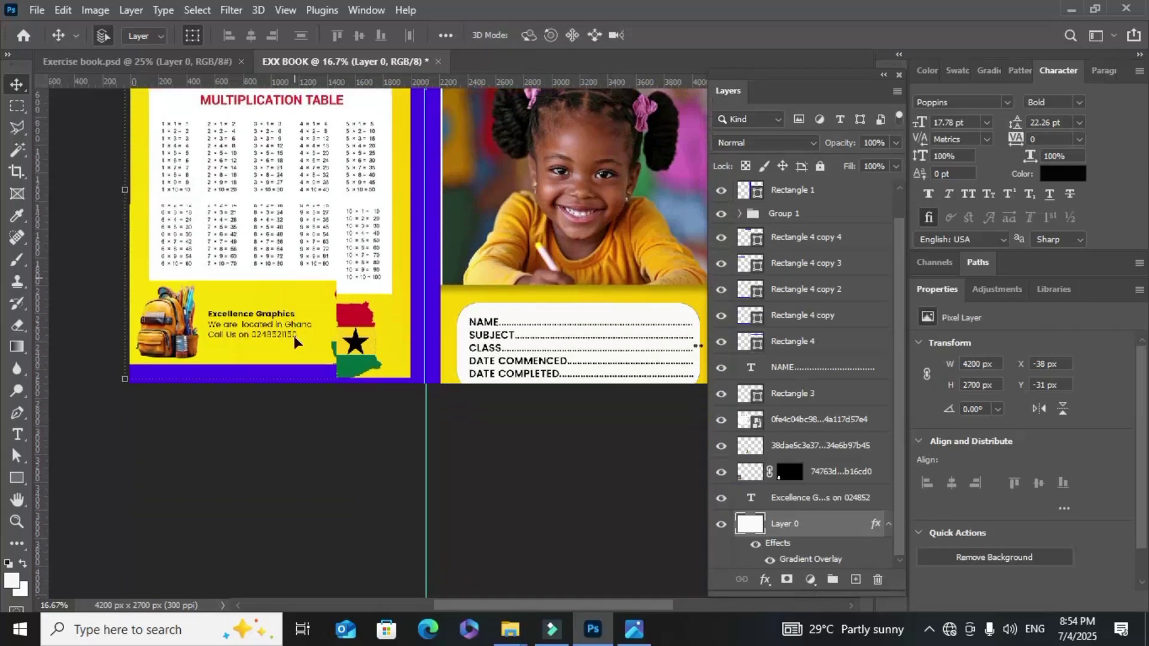
click(293, 377)
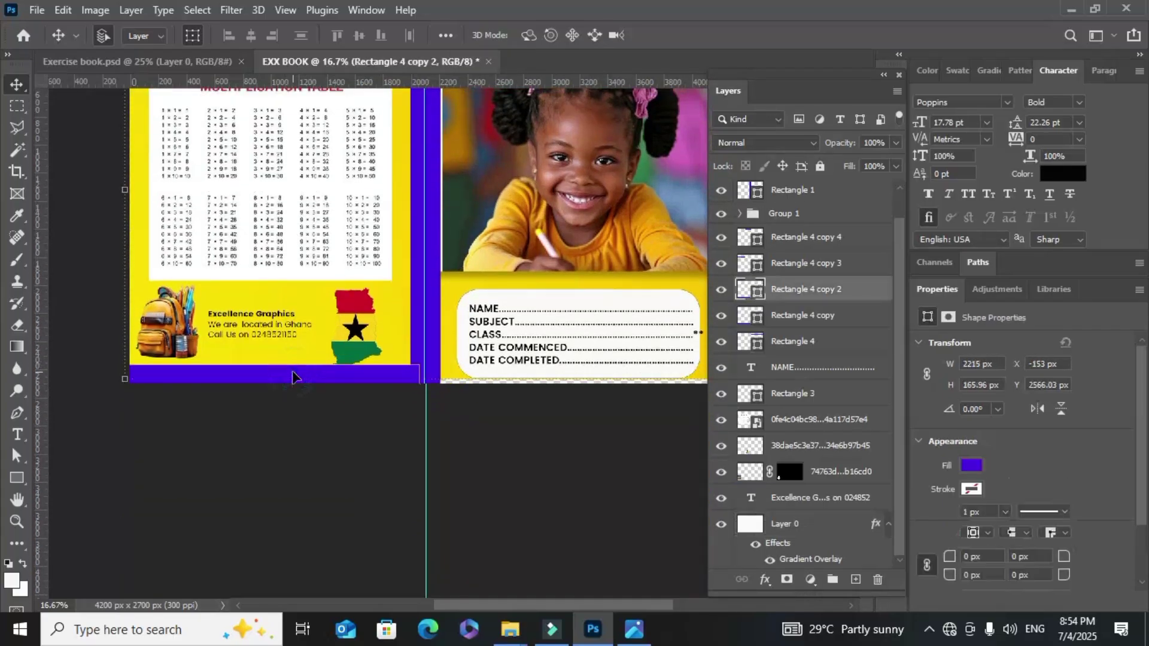
scroll(291, 377, up, 1)
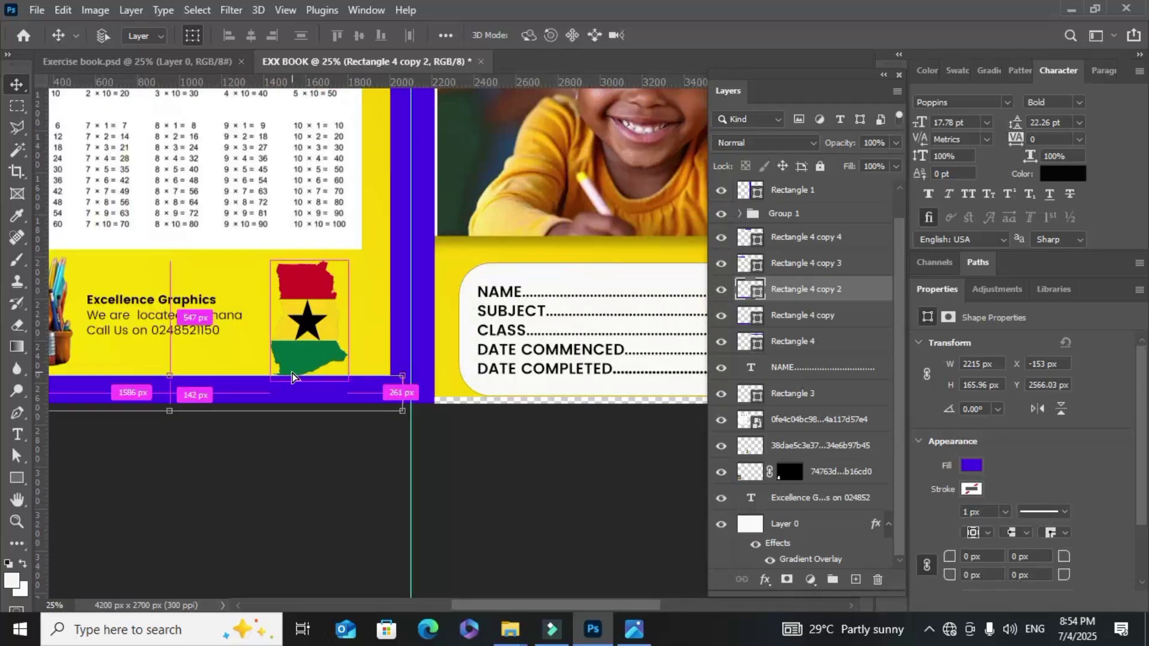
scroll(299, 377, down, 1)
scroll(197, 359, down, 1)
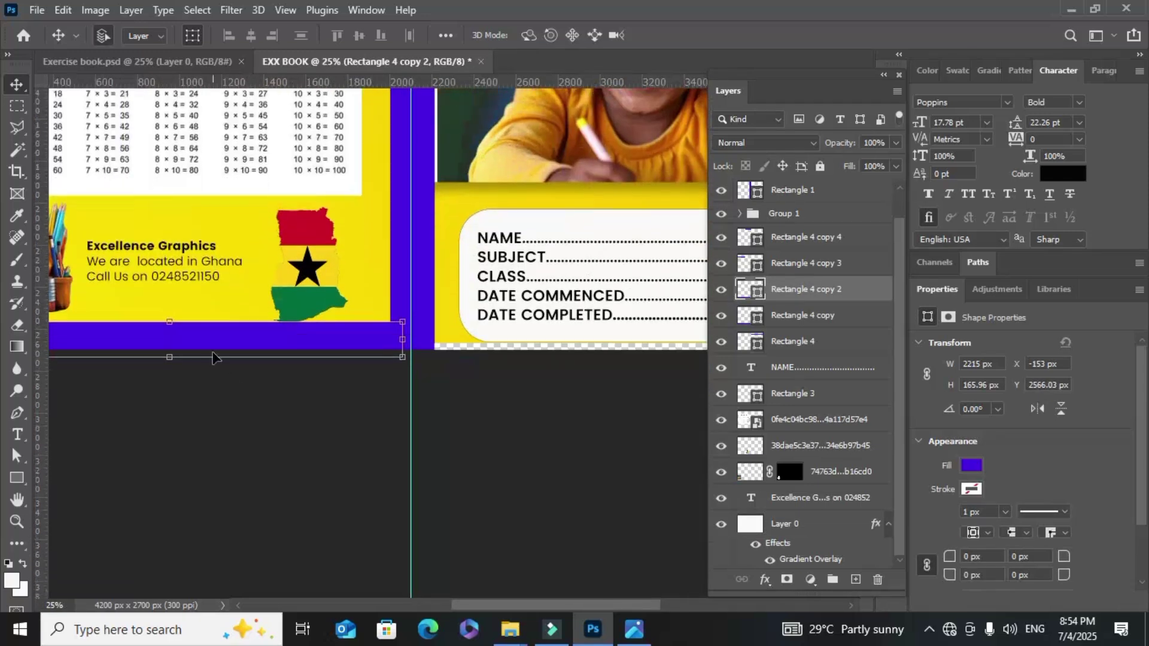
drag(566, 605, 477, 608)
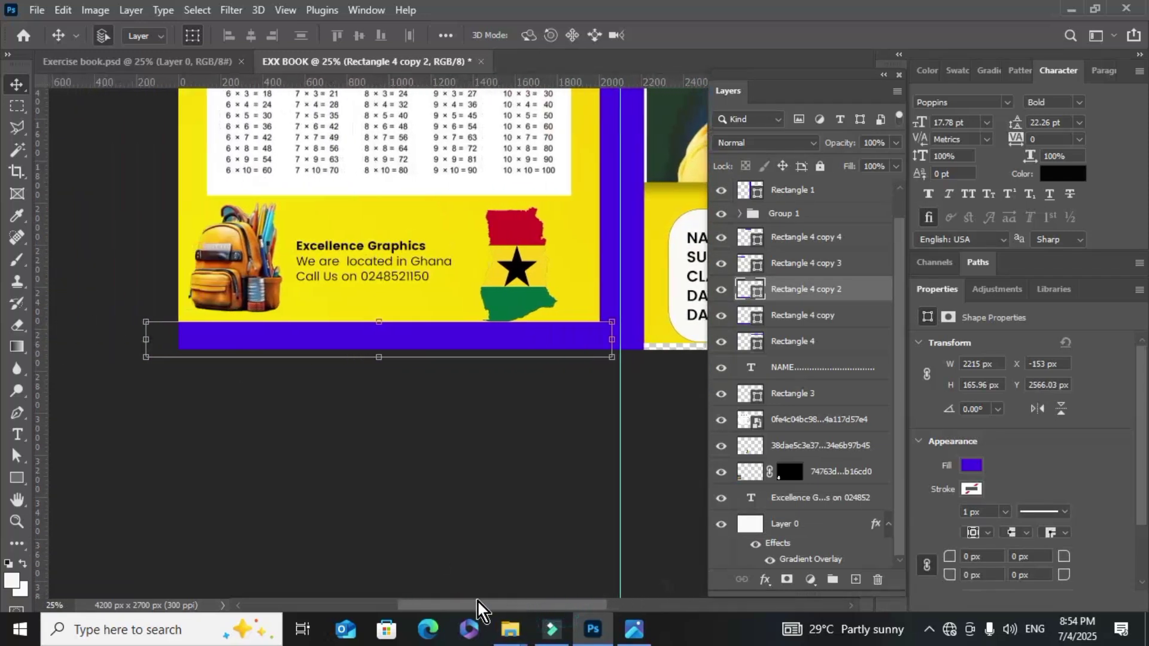
click(327, 247)
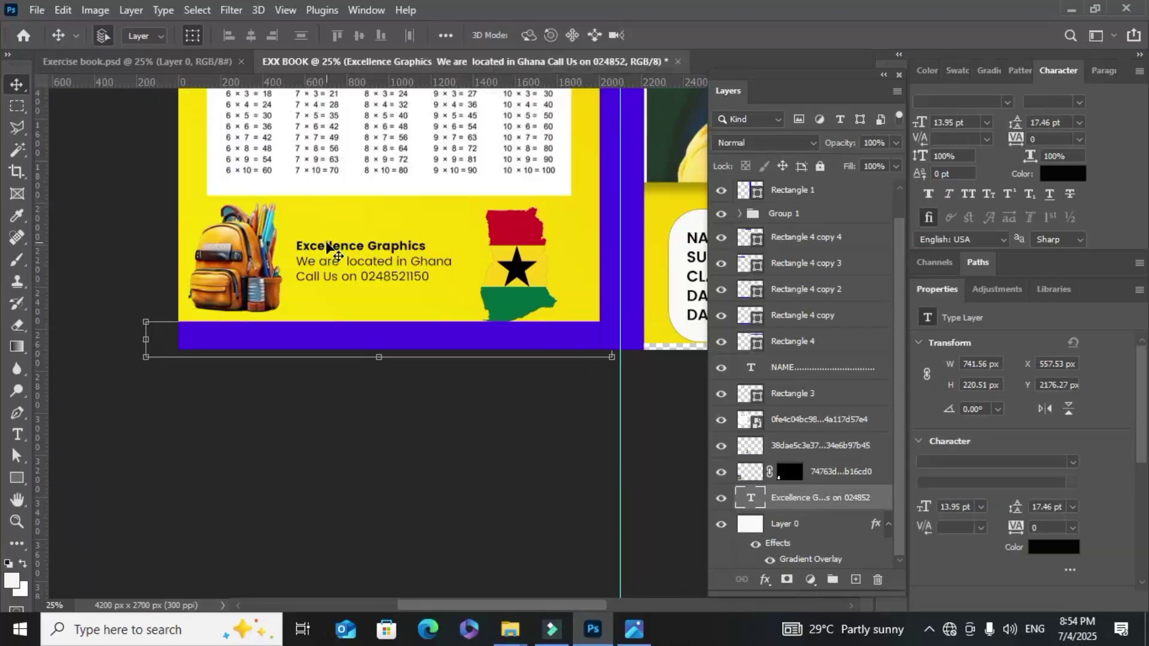
drag(312, 248, 342, 306)
drag(837, 498, 837, 182)
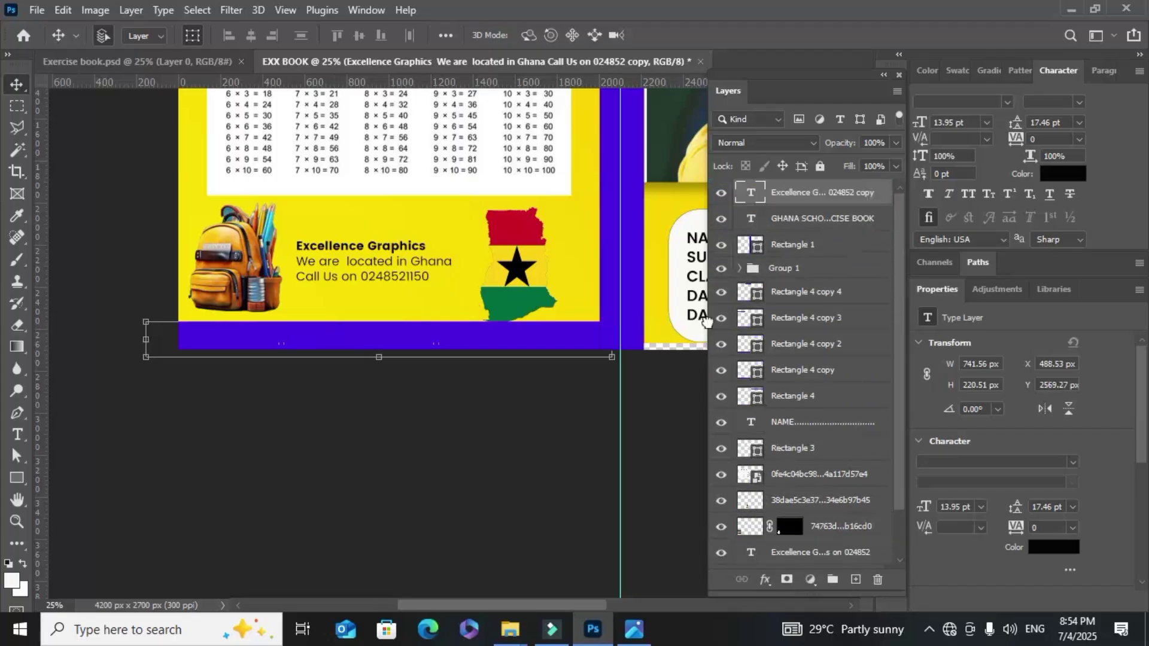
Replace the copied bar text with 'BE PROUD AS A LEARNER TODAY. STAY CLOSE TO THE FUTRE'
click(17, 435)
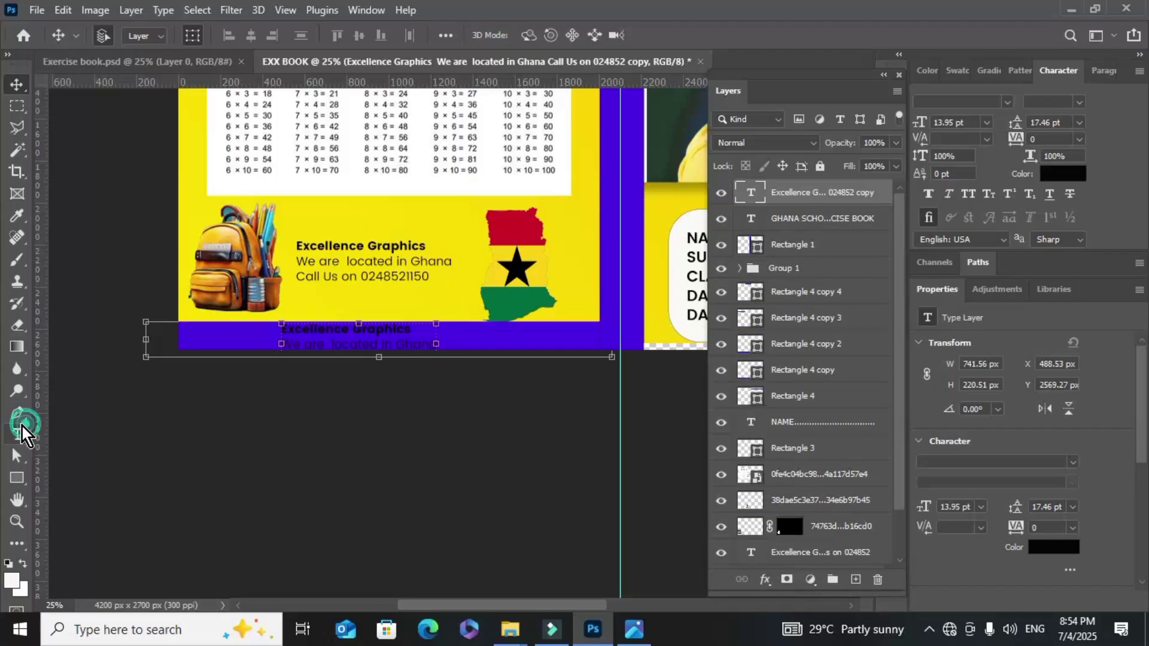
click(154, 434)
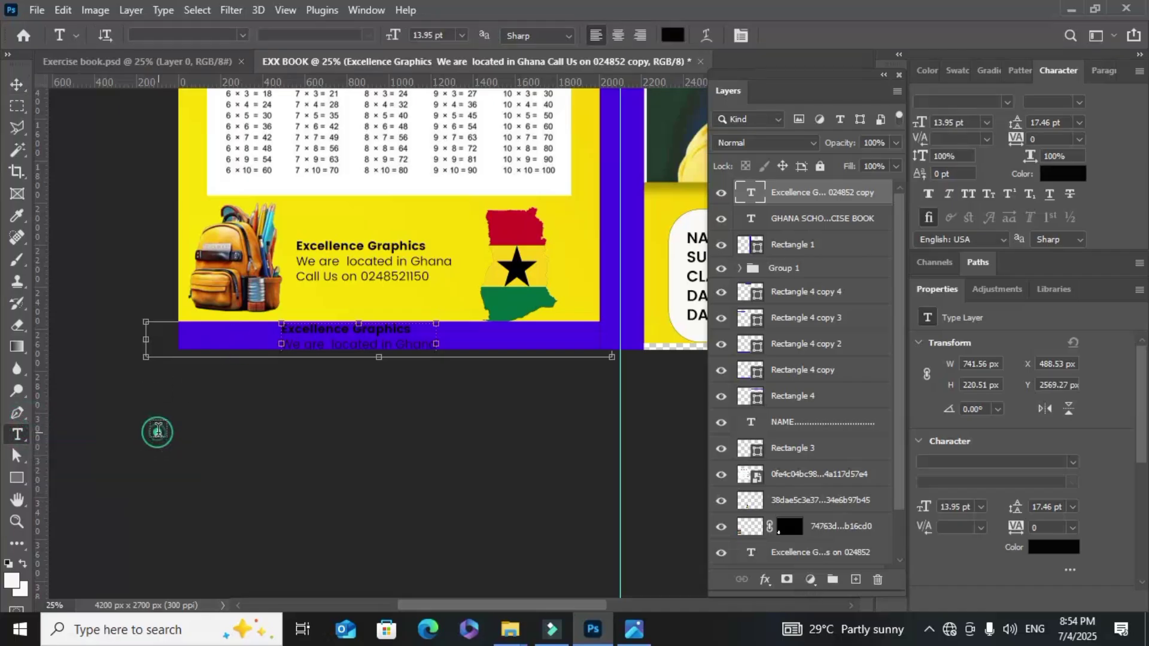
drag(282, 323, 611, 383)
key(BackSpace)
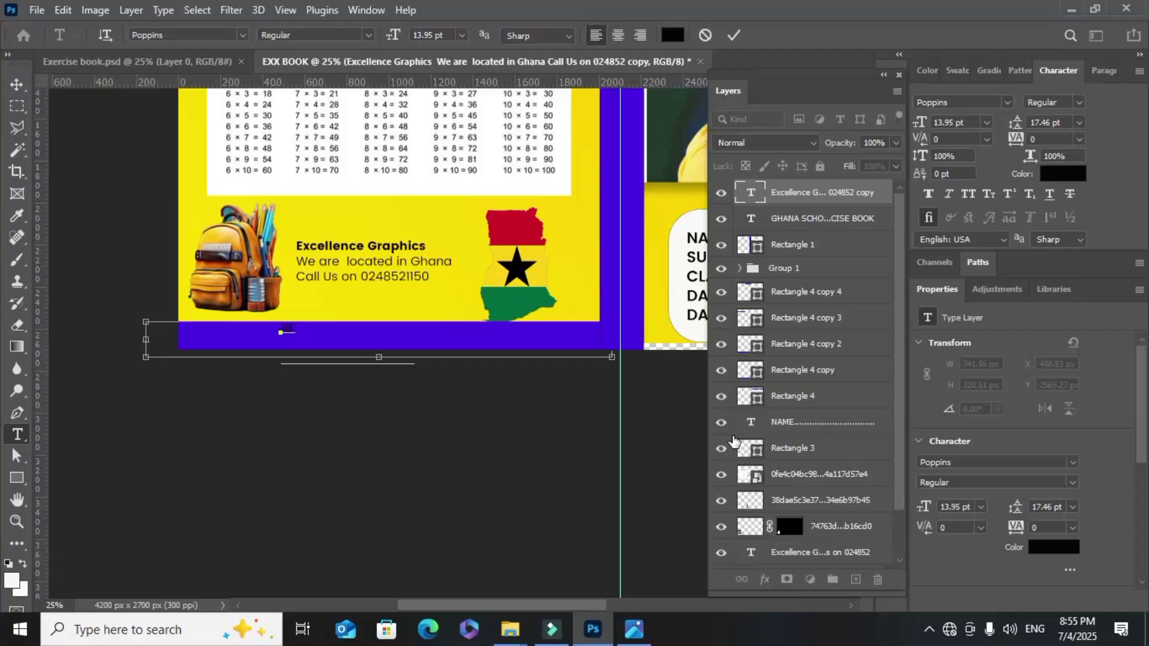
text(NCHI)
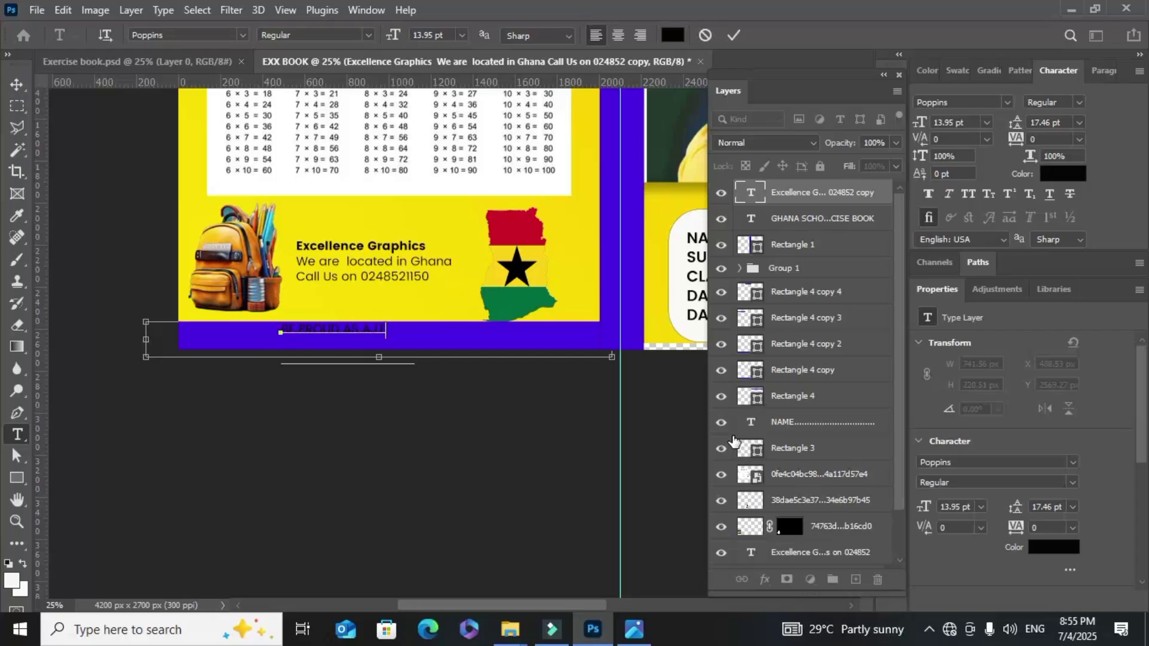
text(RNER TODAY, STAY CLOS)
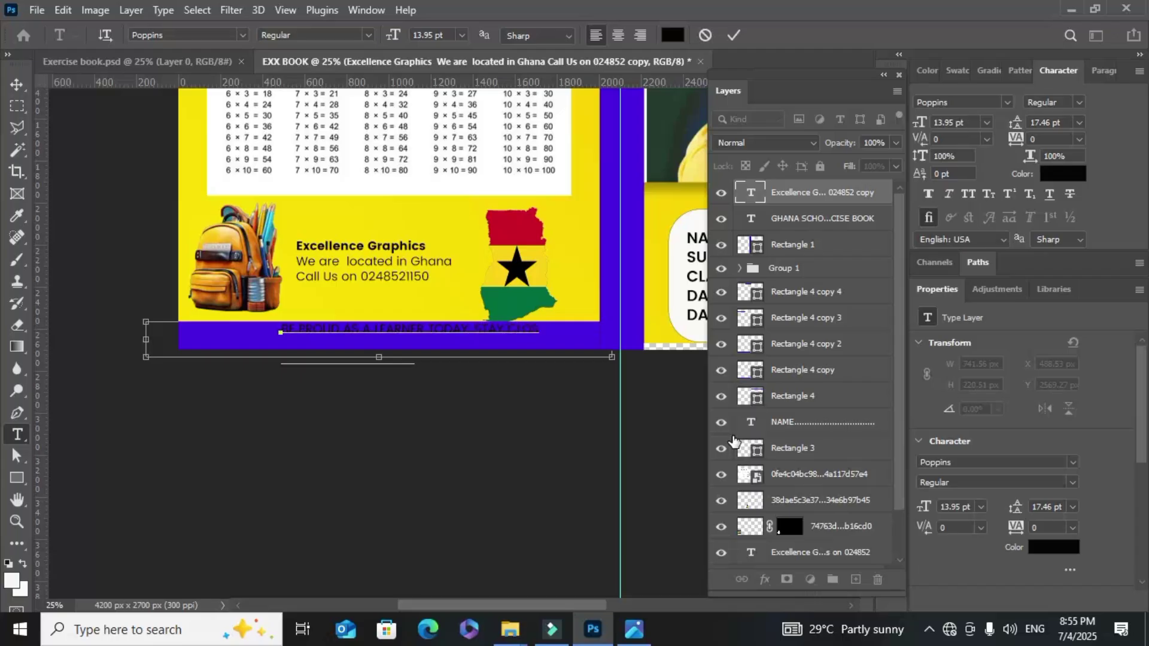
text(THE EDGE)
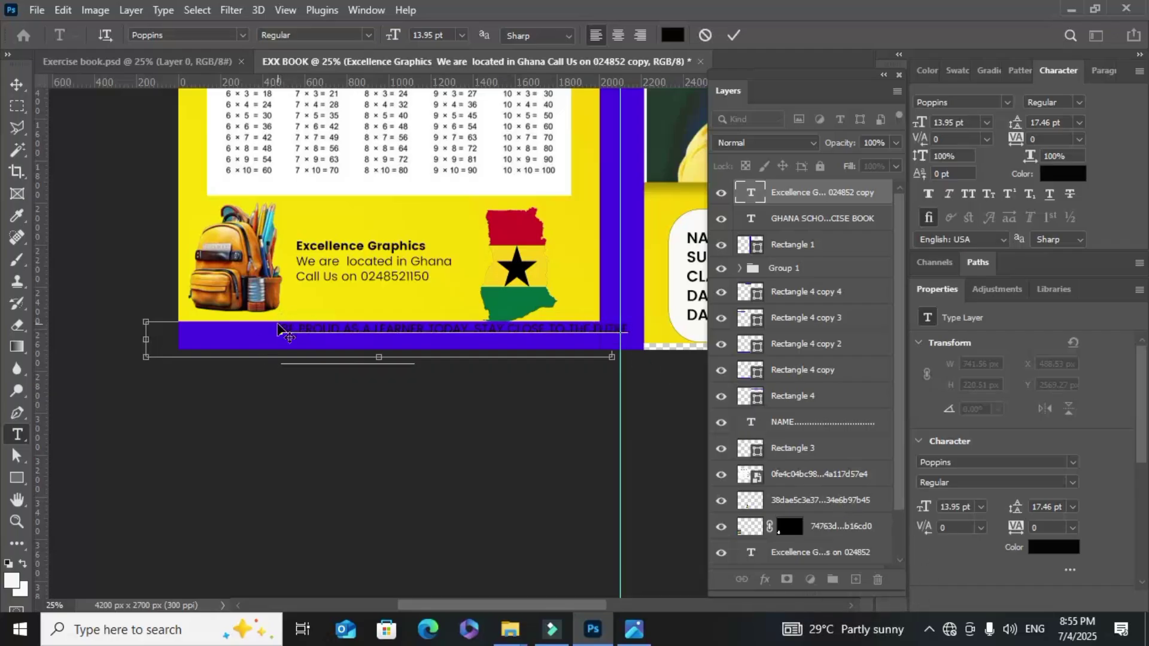
drag(277, 327, 289, 328)
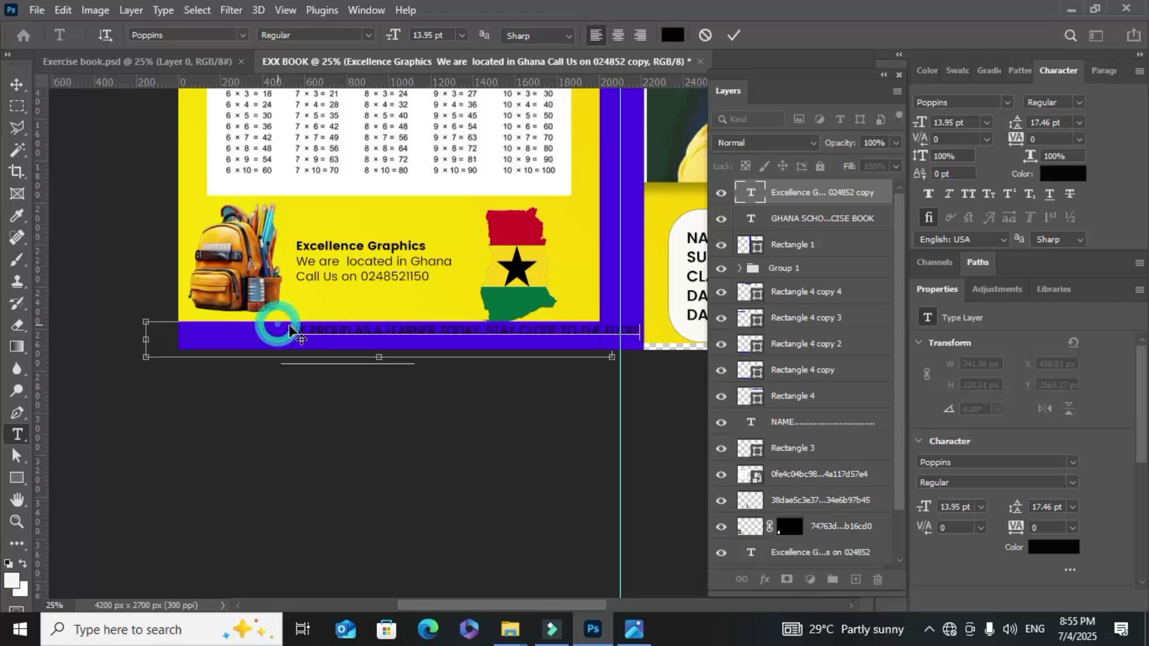
click(736, 37)
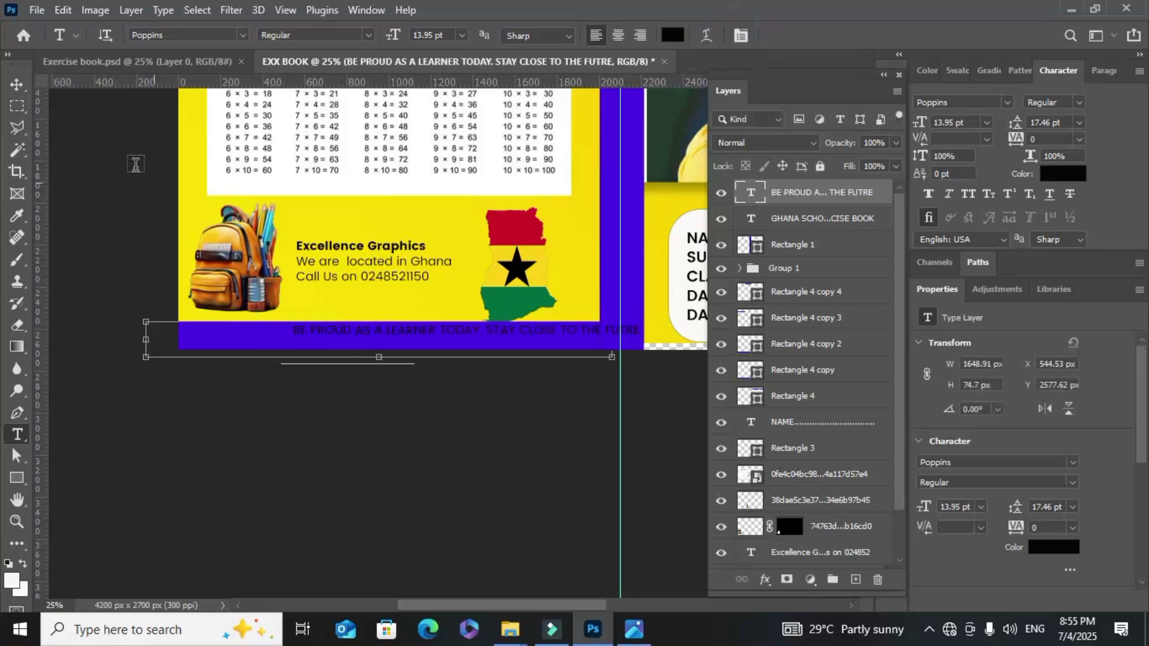
Make the bottom-bar slogan white (fdfcfb) and shift it left and down within the bar
click(20, 83)
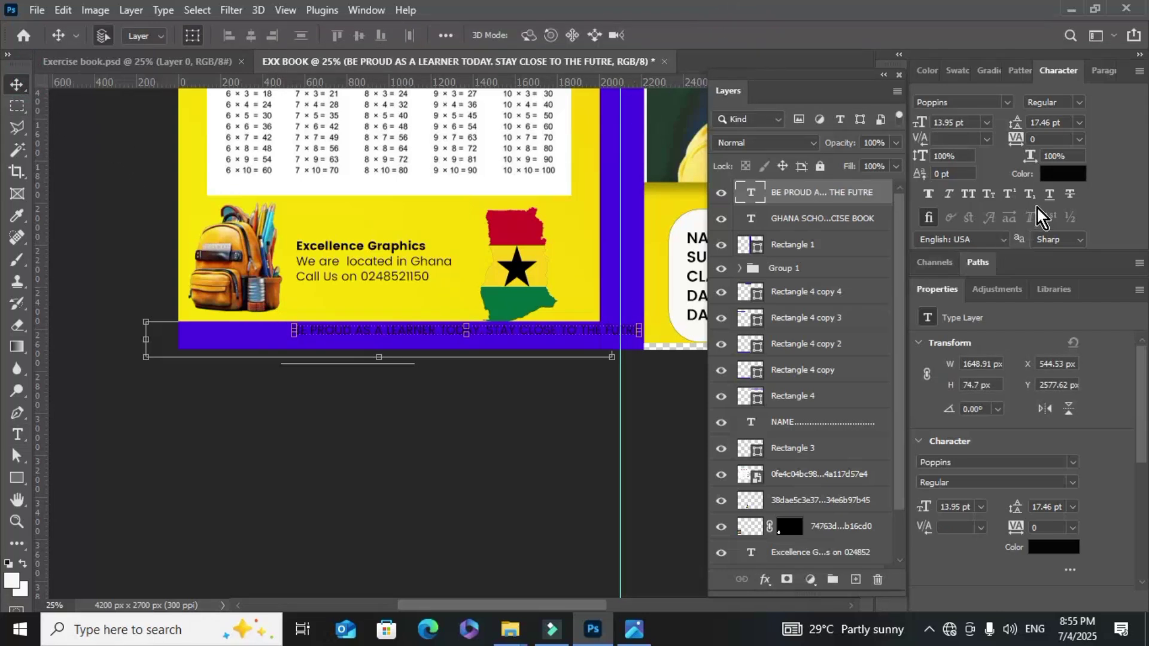
click(1062, 174)
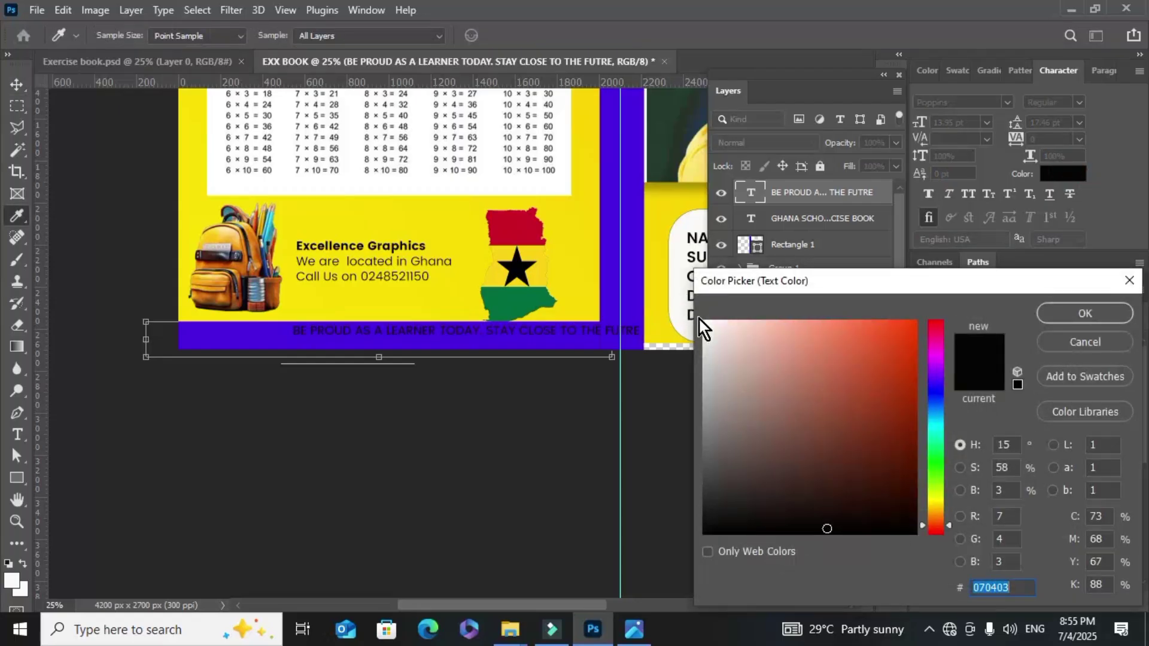
click(703, 322)
click(1088, 317)
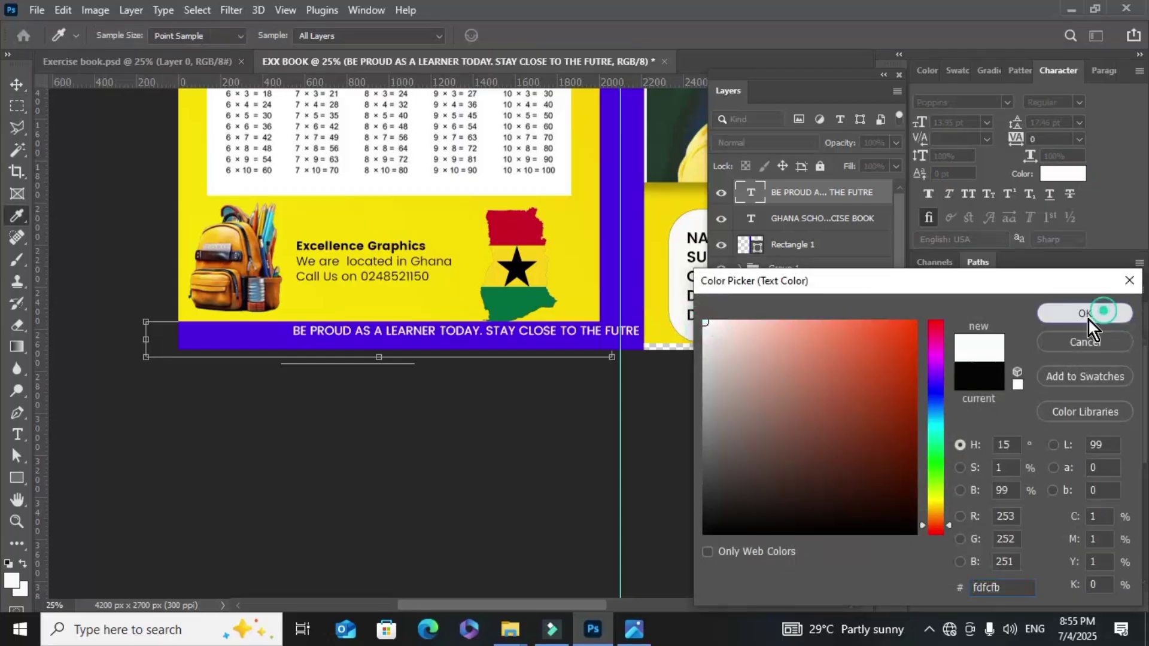
click(591, 337)
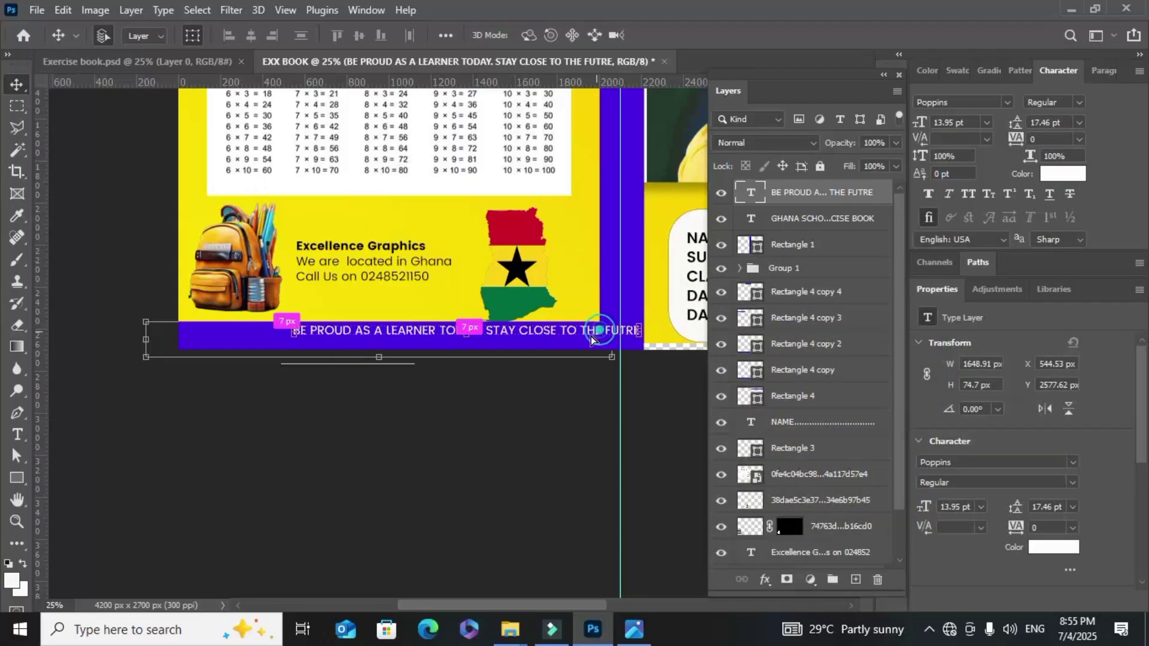
drag(591, 337, 525, 341)
Cancel the save that was started and nudge the slogan slightly right and up within the purple bar
key(ctrl+s)
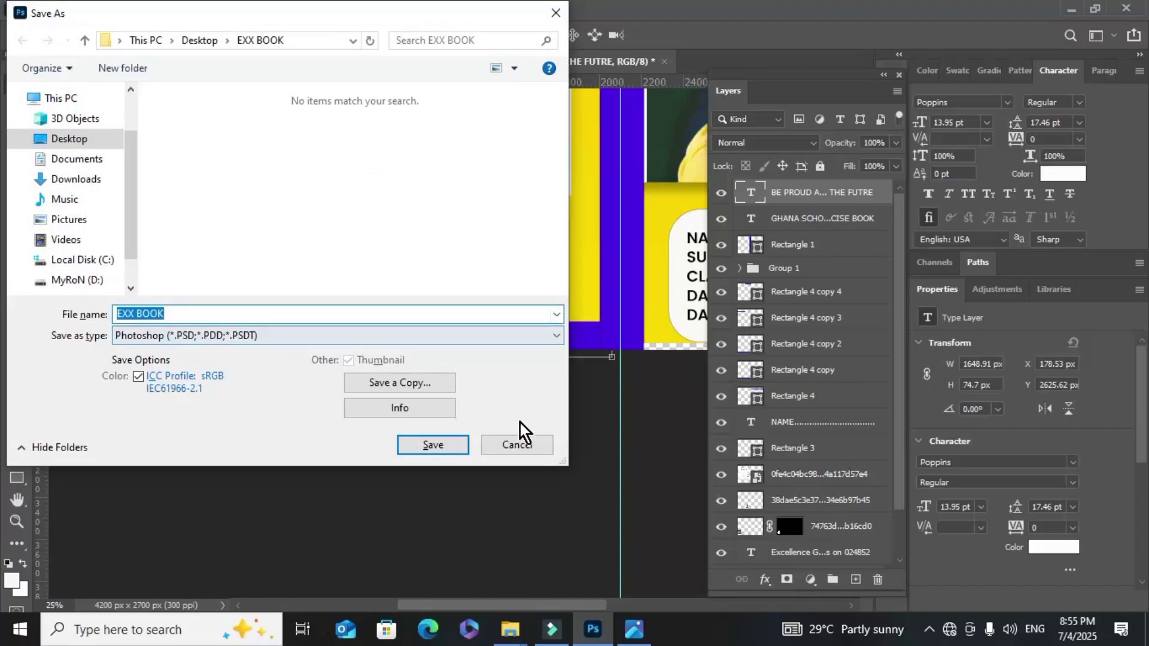
click(513, 446)
drag(326, 319, 335, 313)
Stretch the background Layer 0 slightly wider to 4244 px with Free Transform
key(ctrl+minus)
key(ctrl+minus)
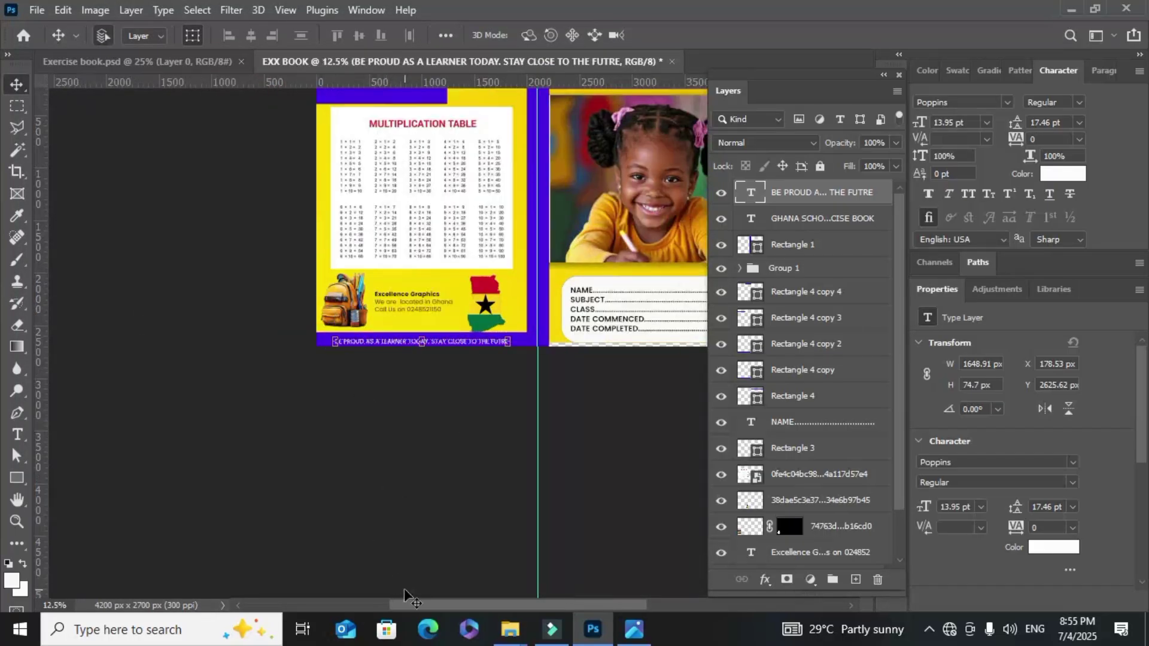
drag(411, 606, 437, 553)
scroll(377, 442, up, 2)
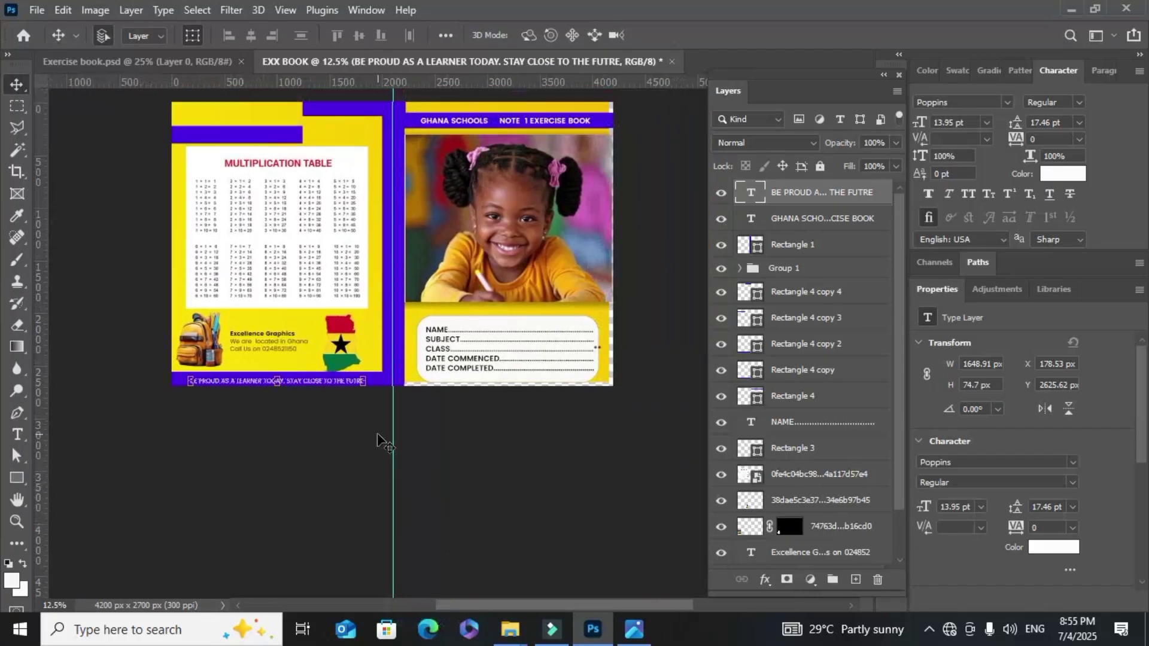
scroll(377, 442, up, 1)
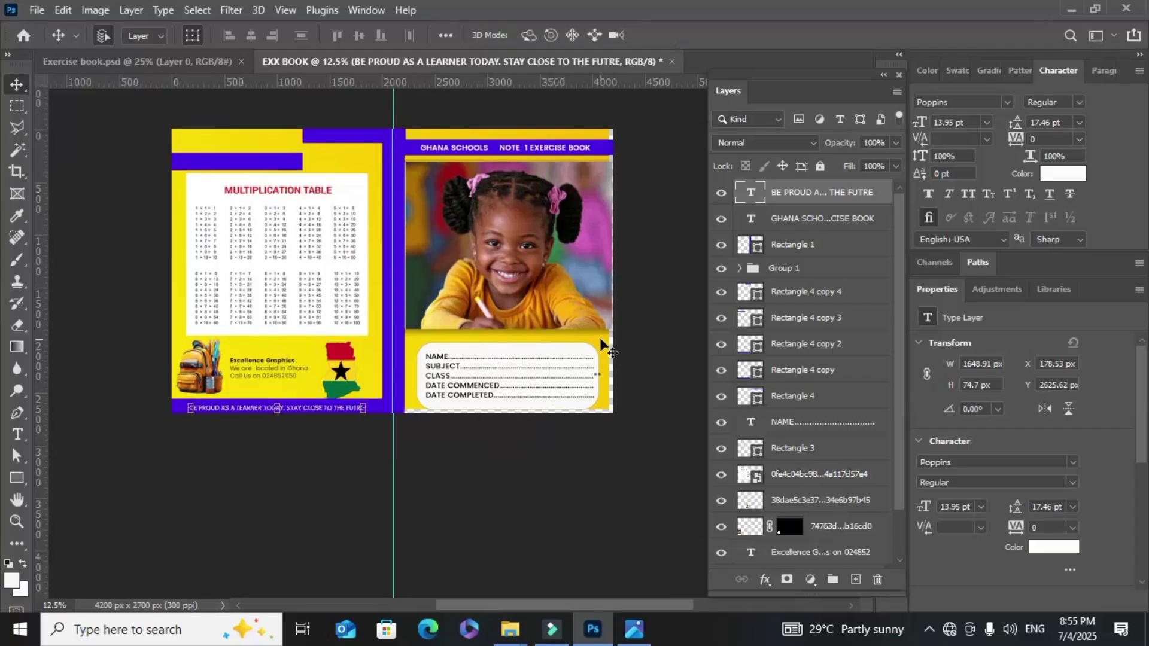
click(615, 352)
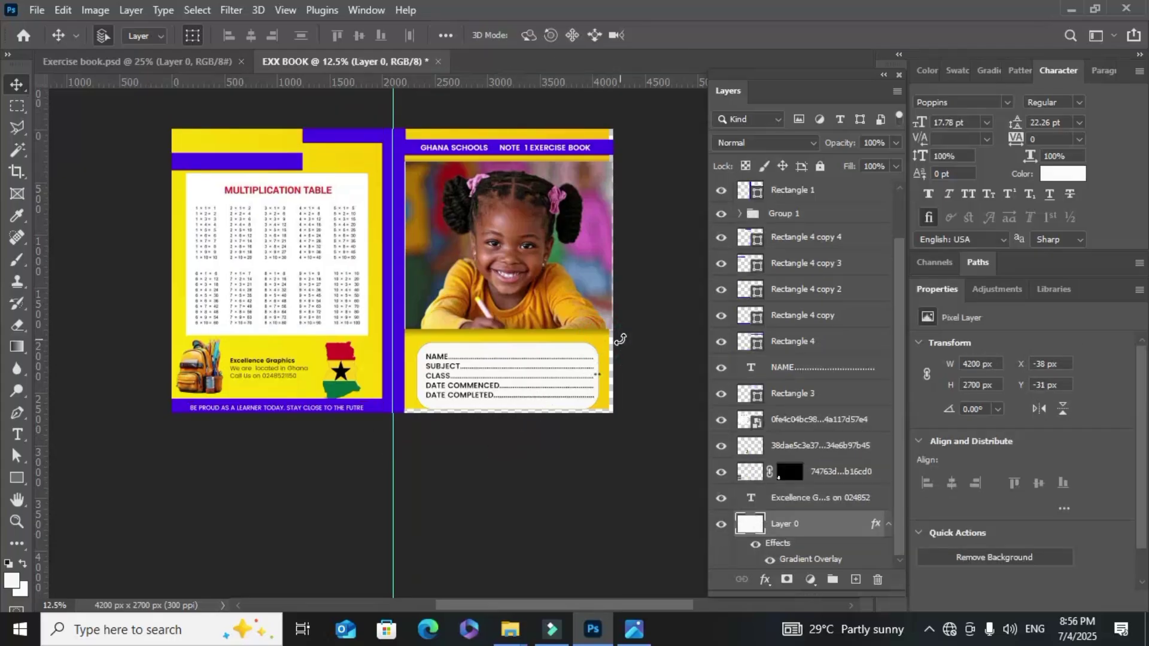
key(ctrl+t)
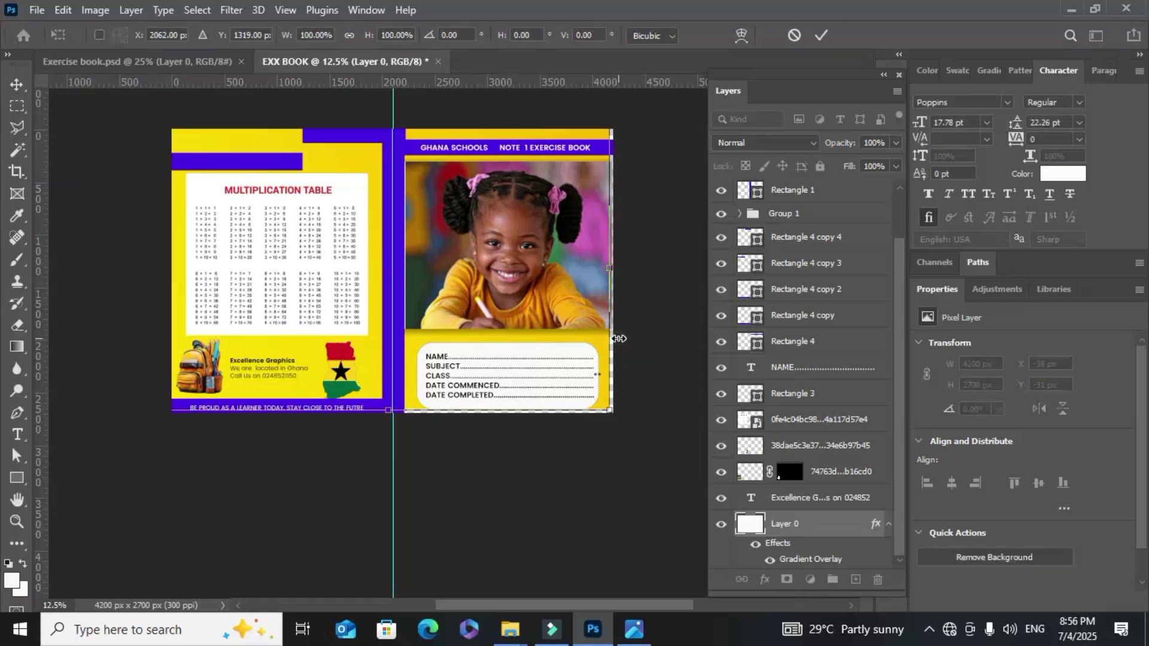
drag(618, 338, 623, 339)
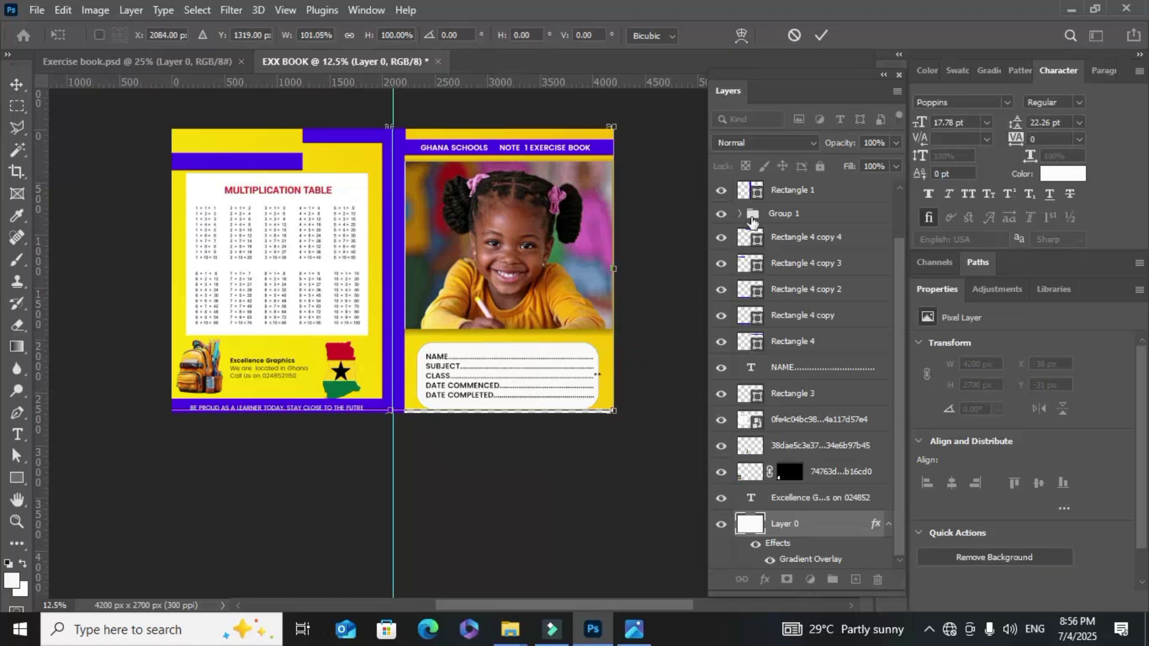
click(821, 36)
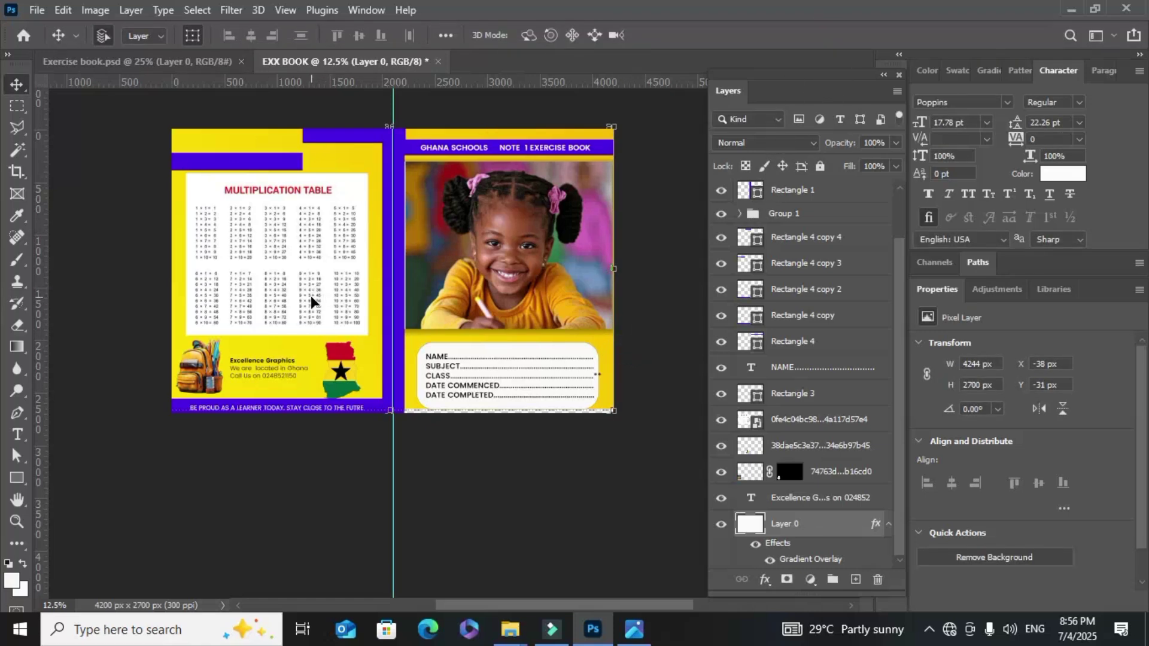